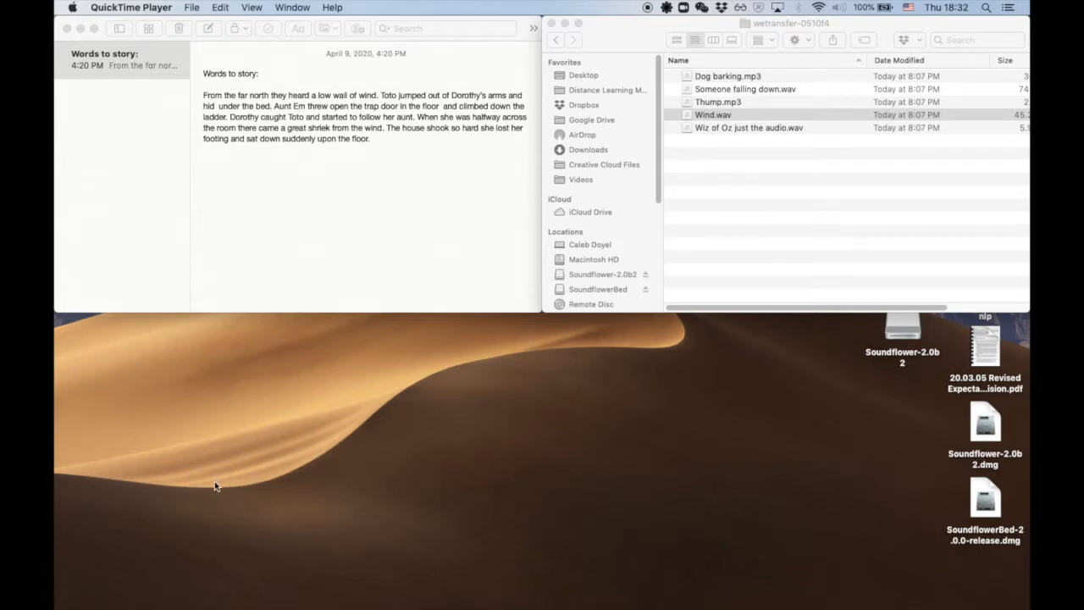
click(397, 163)
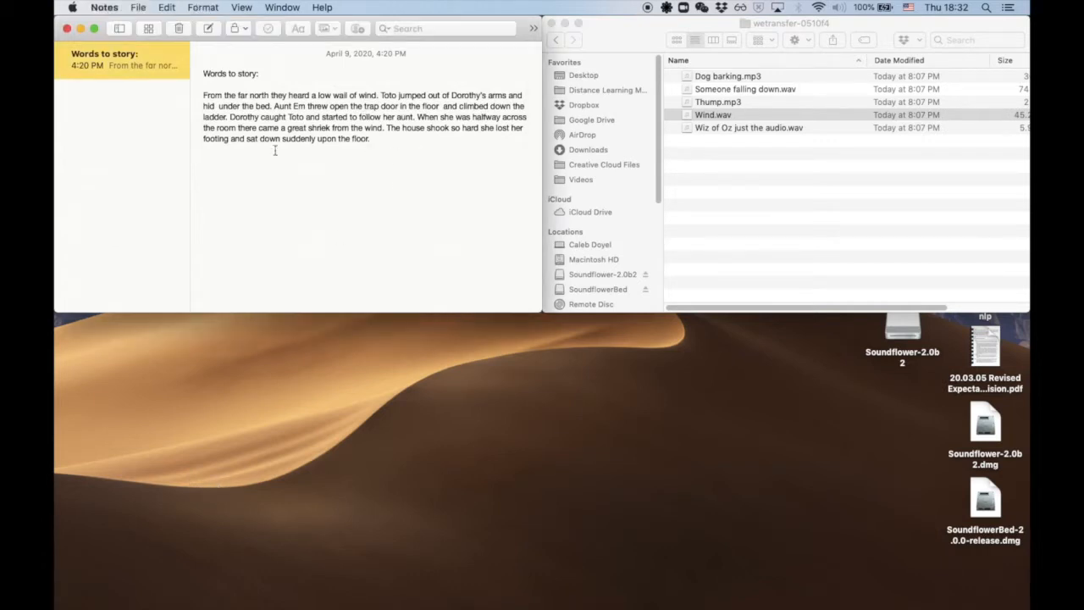
click(715, 168)
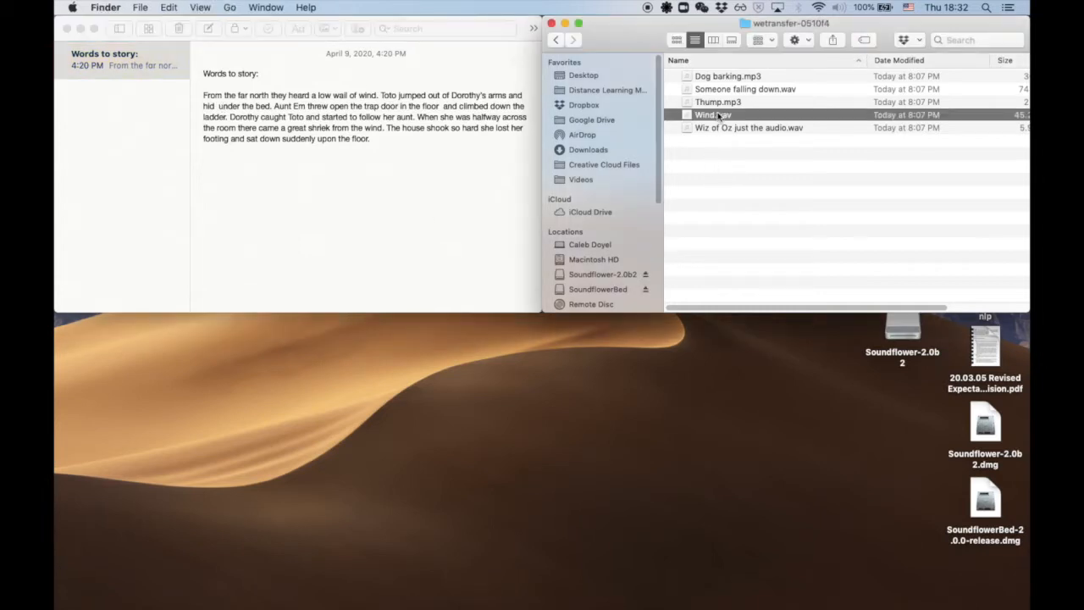
shift+click(716, 82)
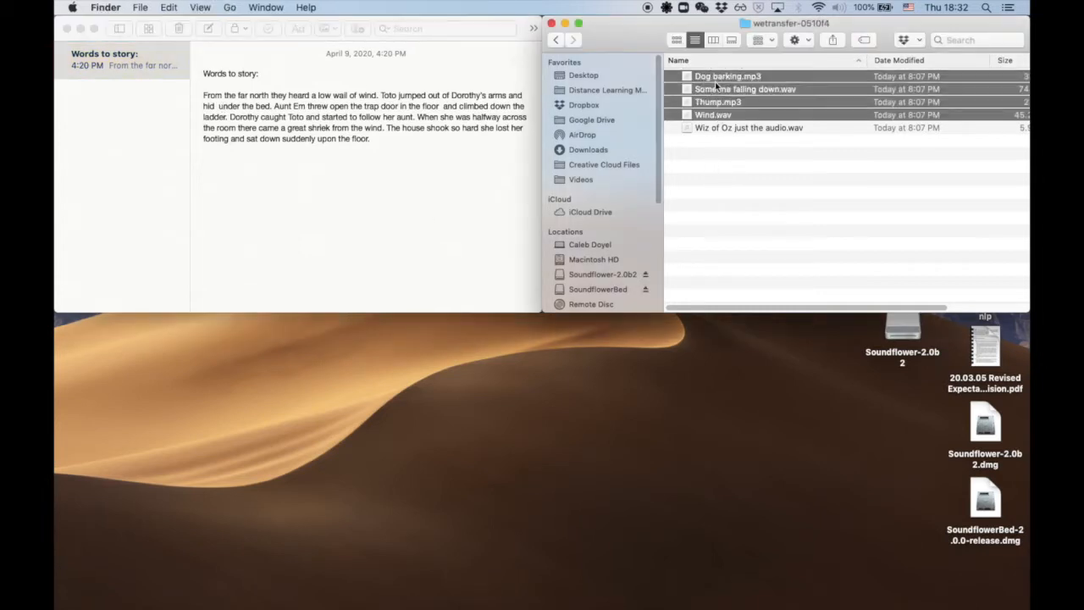
click(721, 150)
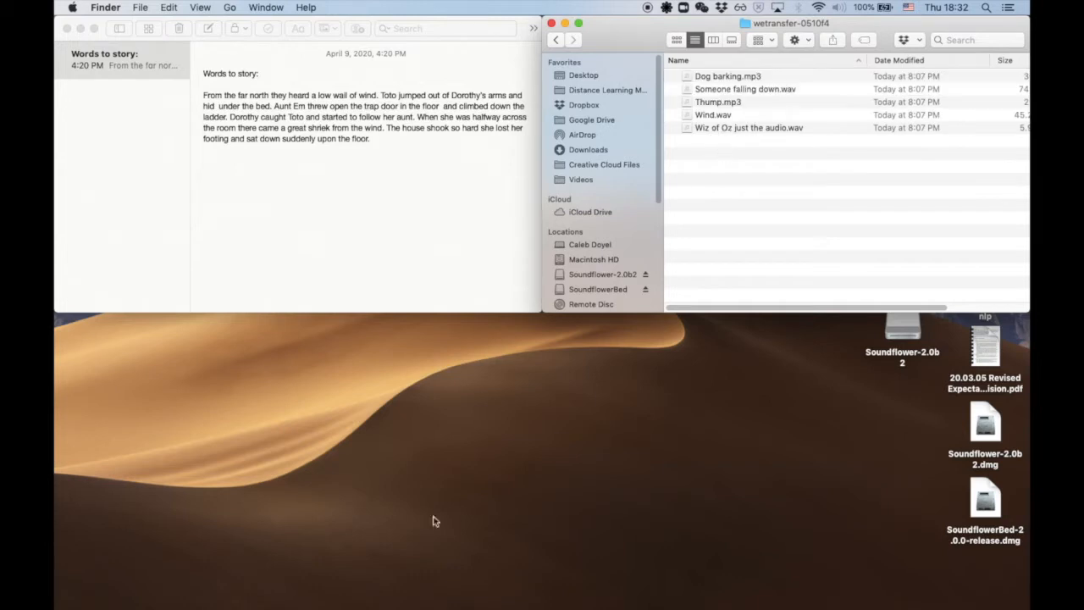
- Switch to GarageBand and create a new empty project with a microphone audio track using Input 1
mouse_move(328, 606)
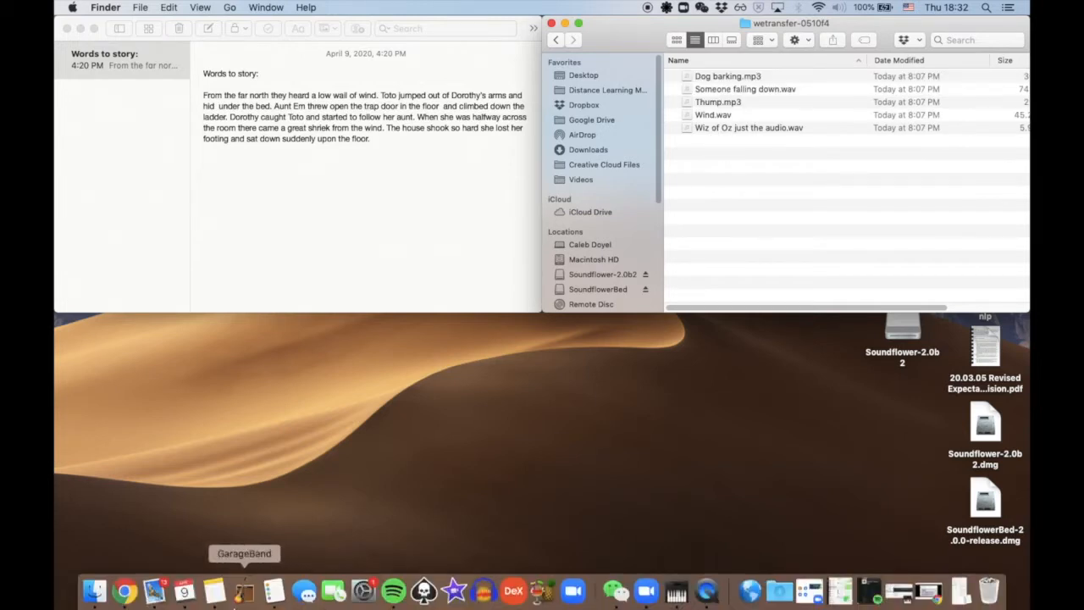
click(239, 596)
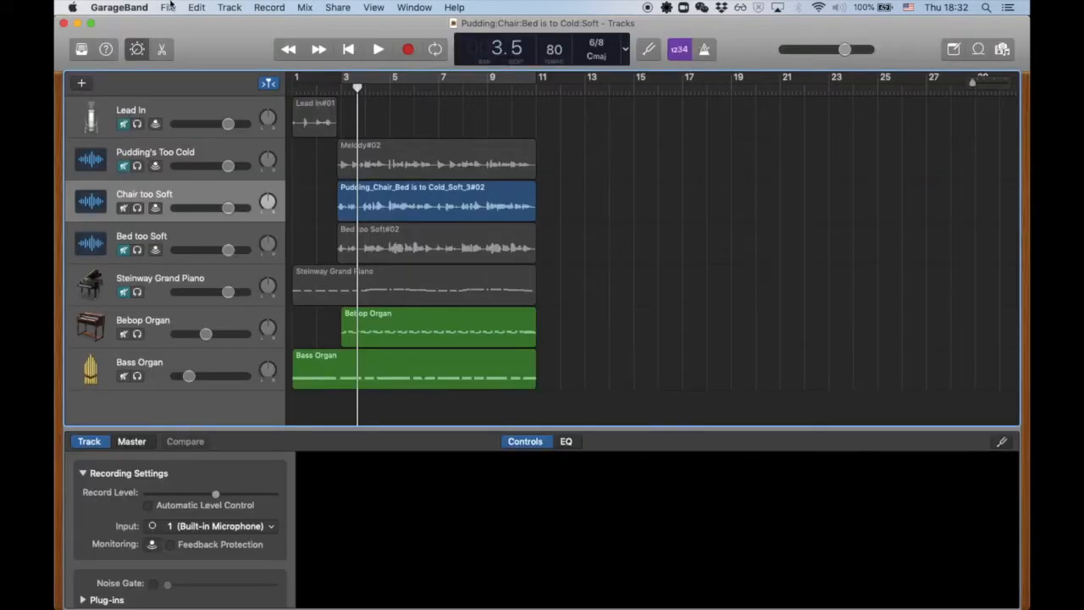
click(169, 8)
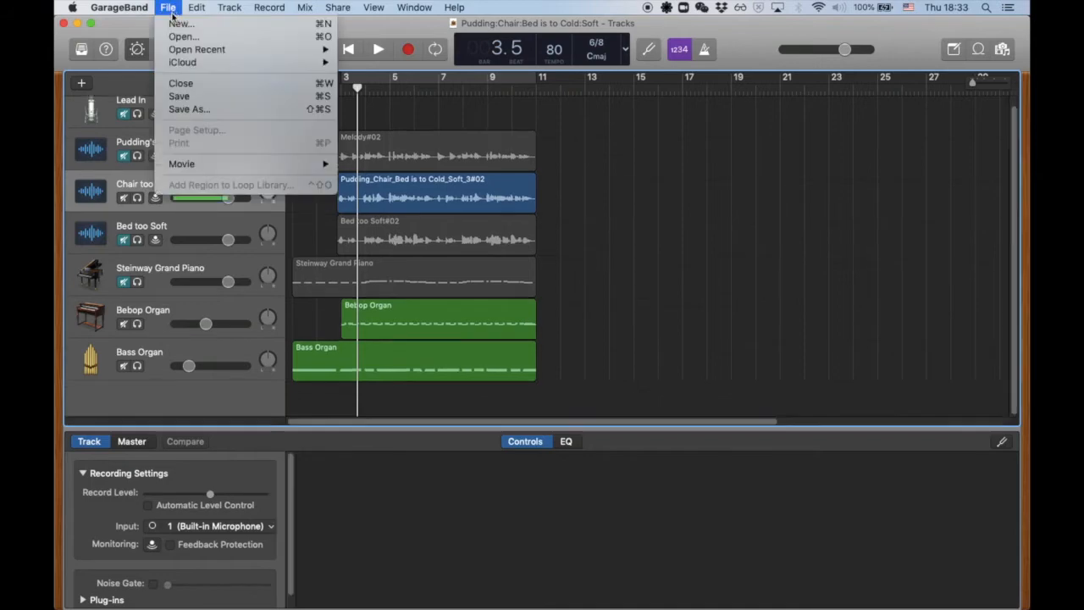
click(180, 25)
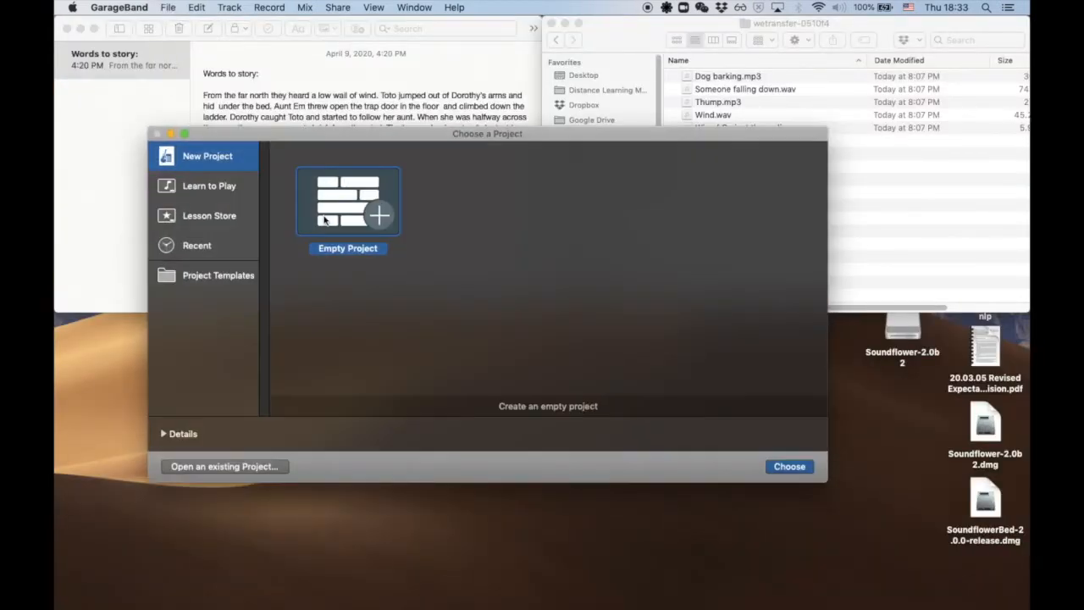
double_click(338, 220)
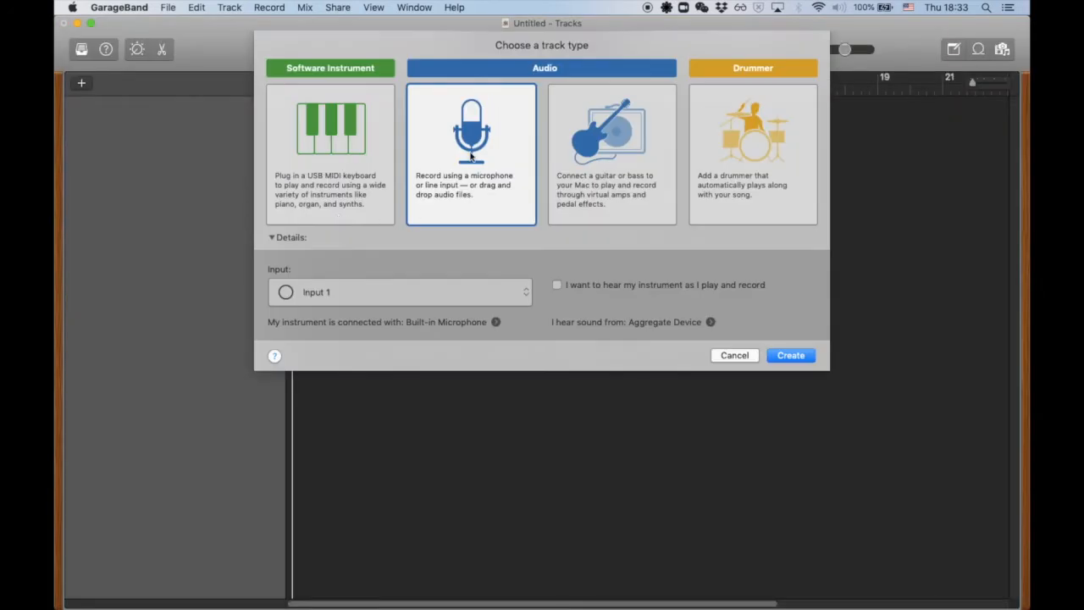
double_click(469, 153)
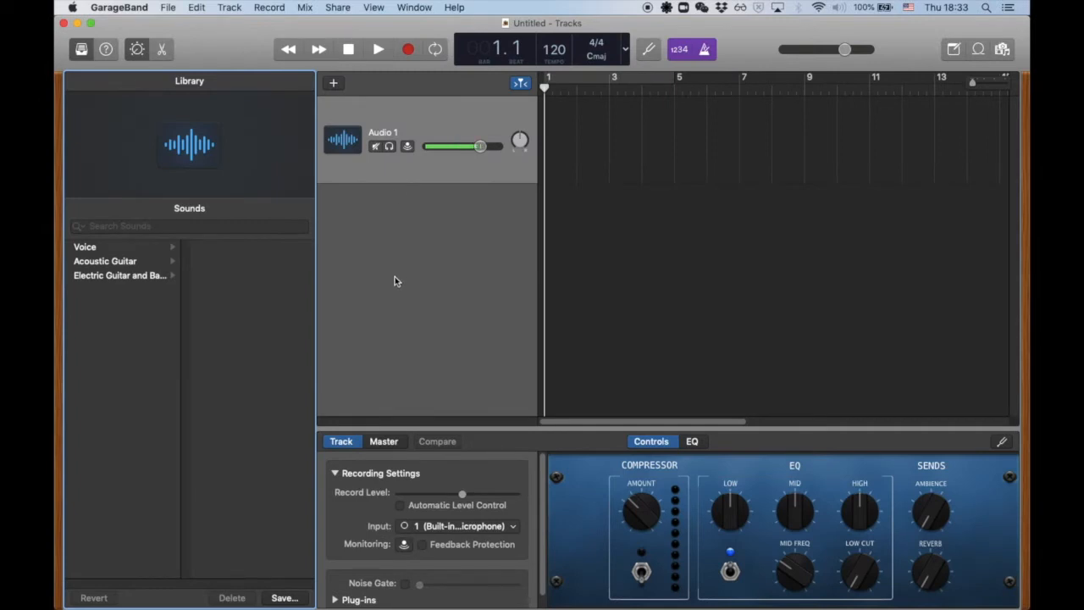
- Add five more microphone audio tracks so the project has six audio tracks, Audio 1 to Audio 6
click(394, 108)
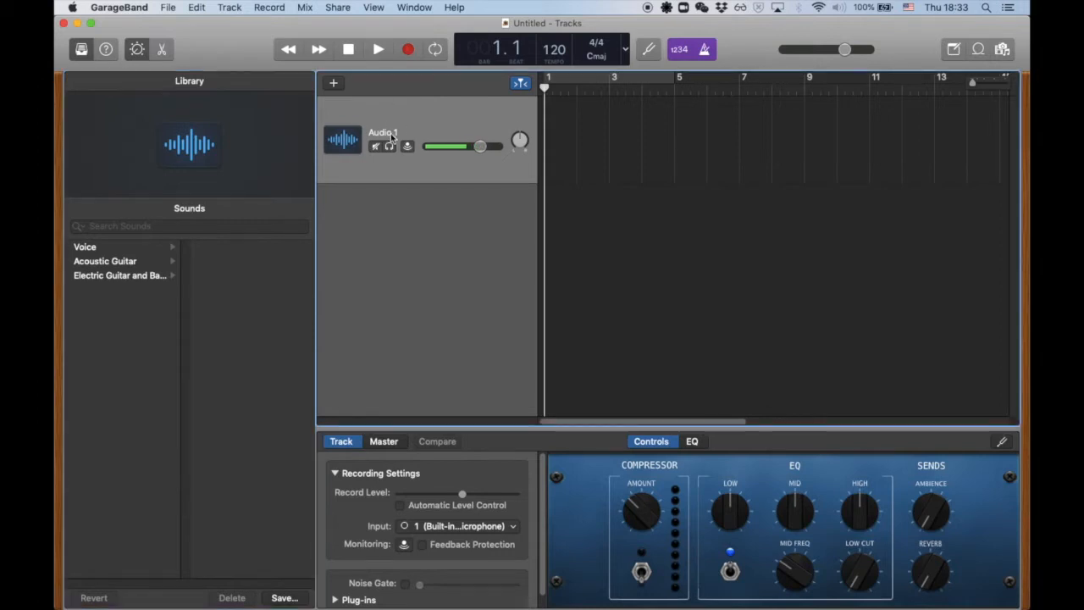
click(335, 86)
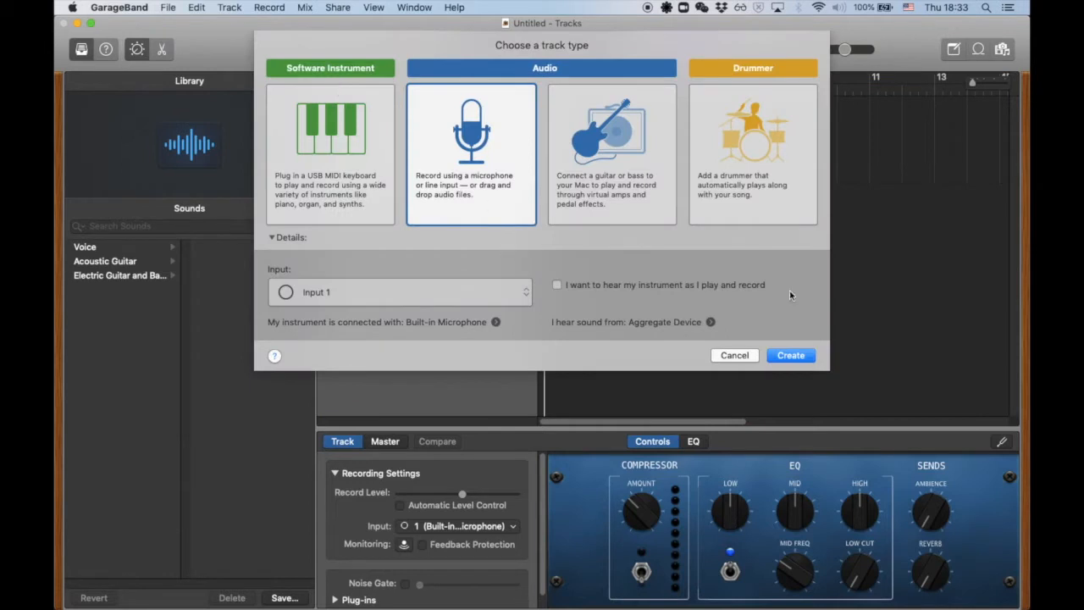
click(778, 360)
click(778, 360)
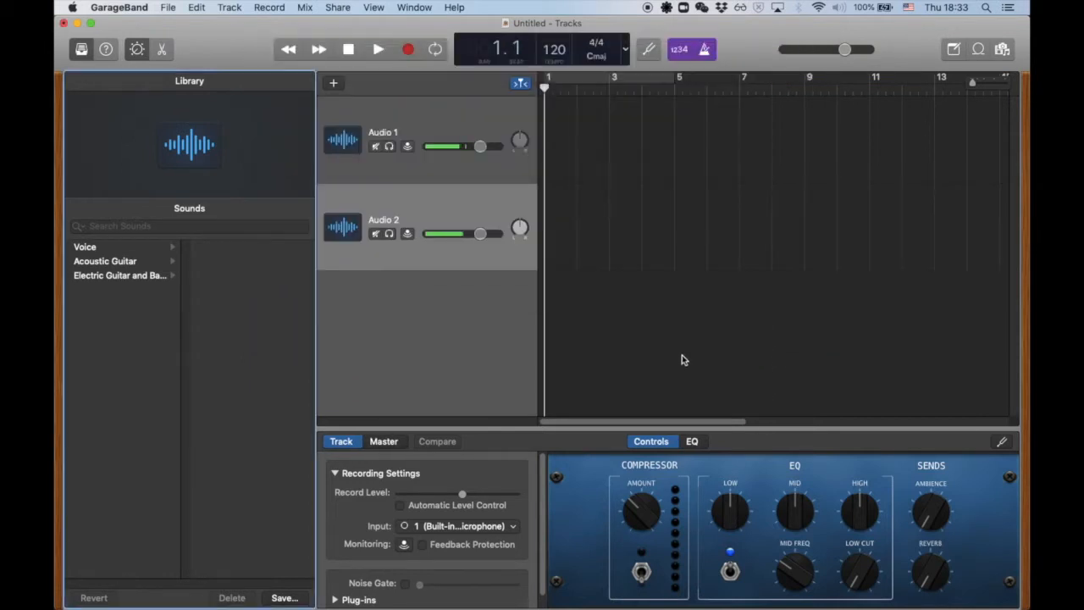
click(335, 82)
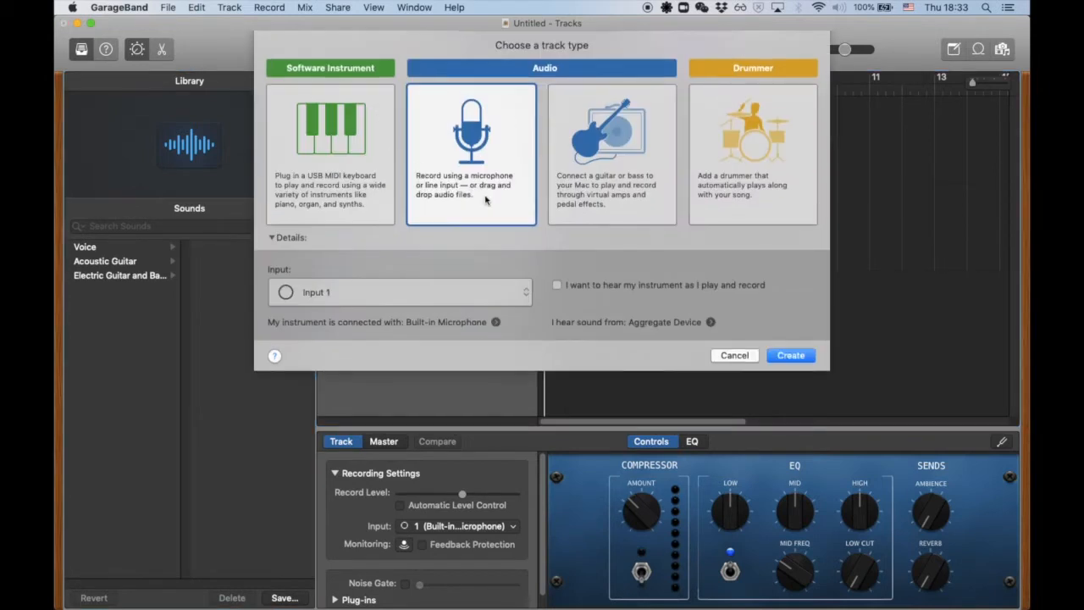
click(794, 357)
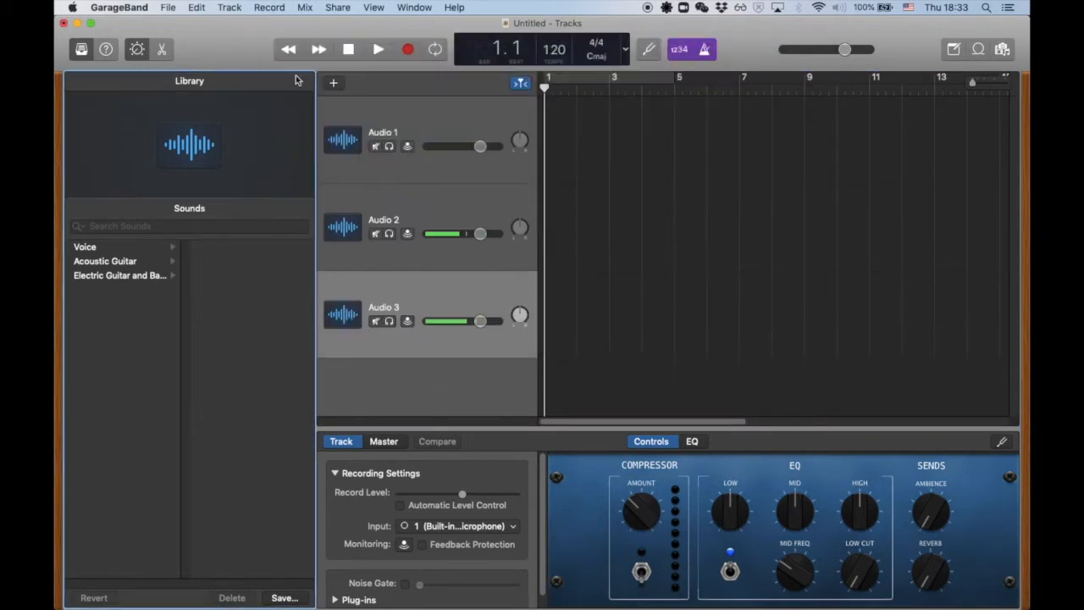
click(333, 85)
click(787, 354)
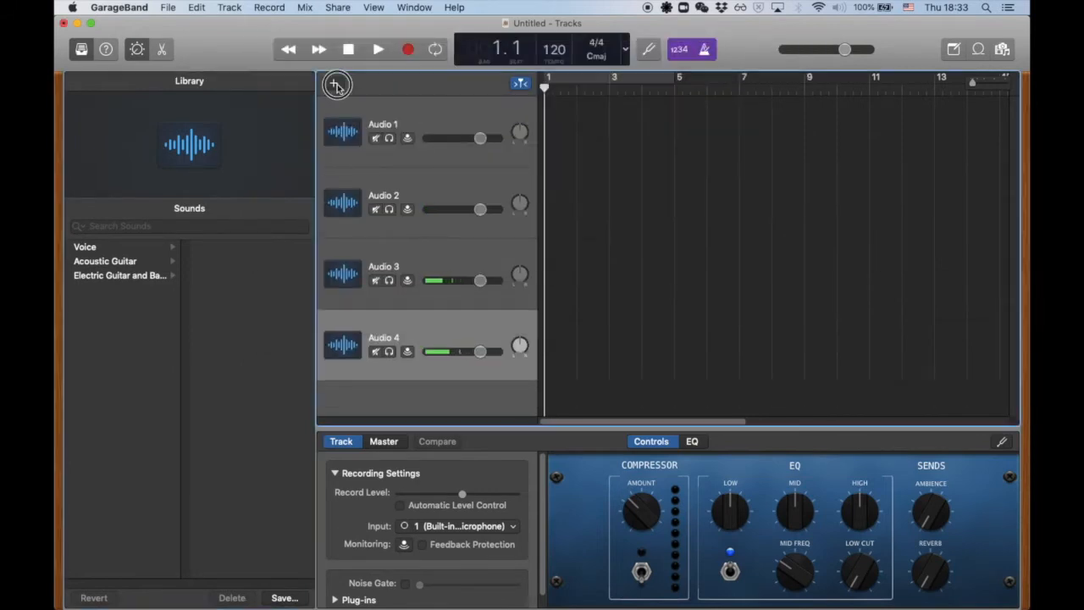
click(333, 83)
click(786, 355)
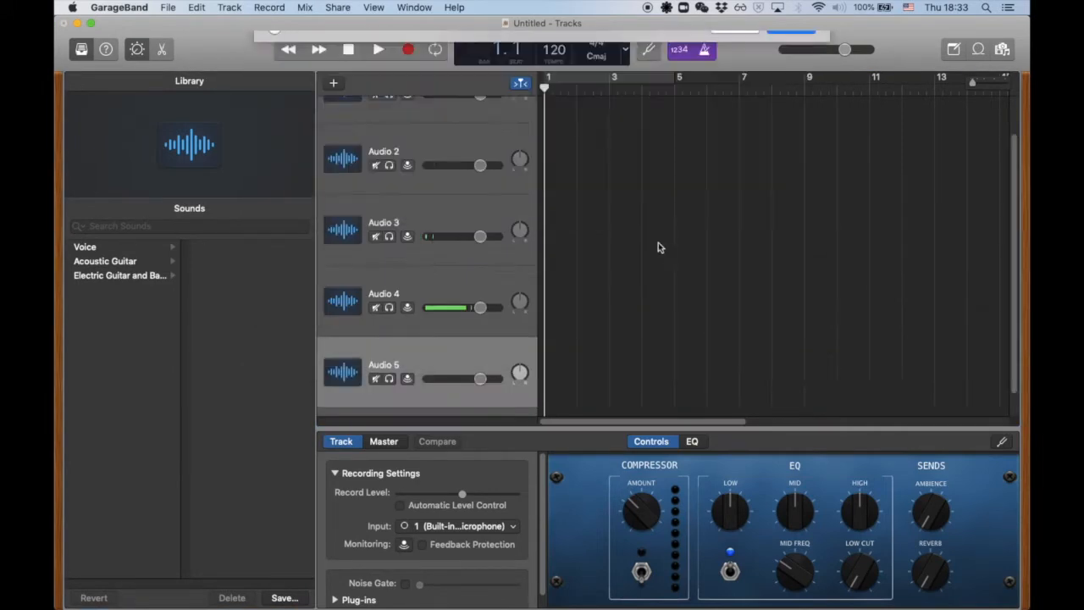
click(334, 84)
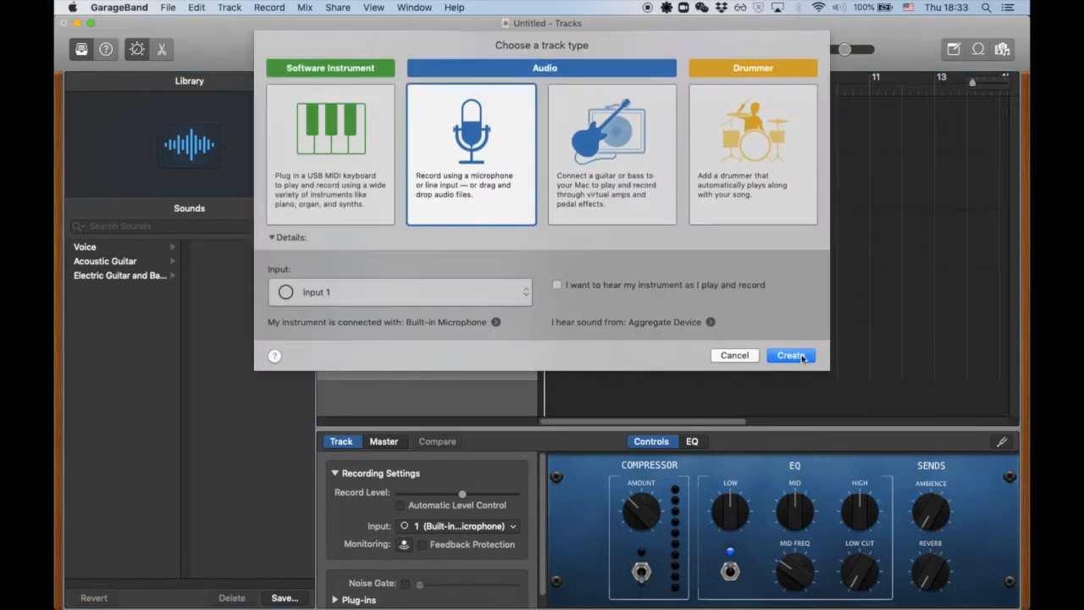
click(790, 354)
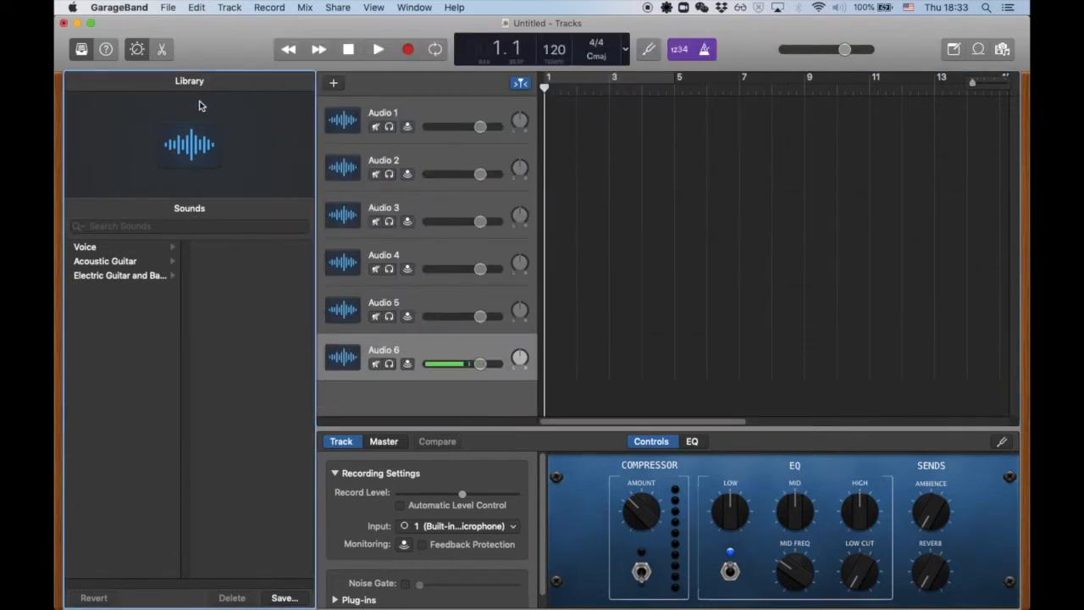
- Hide the Library and Smart Controls, and arrange the project window side by side with the story note from Notes
click(81, 50)
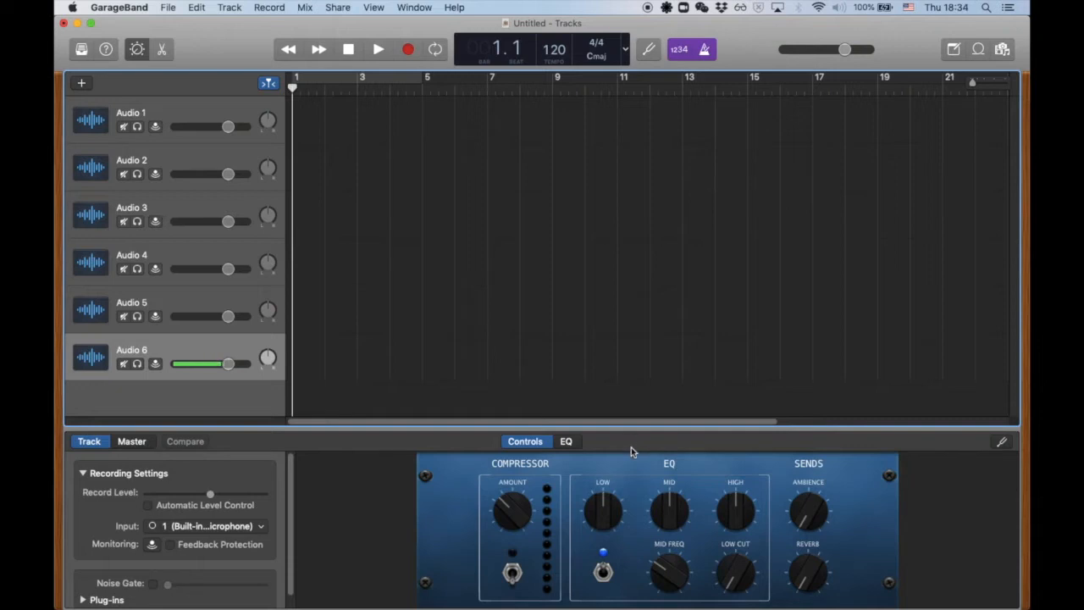
click(136, 49)
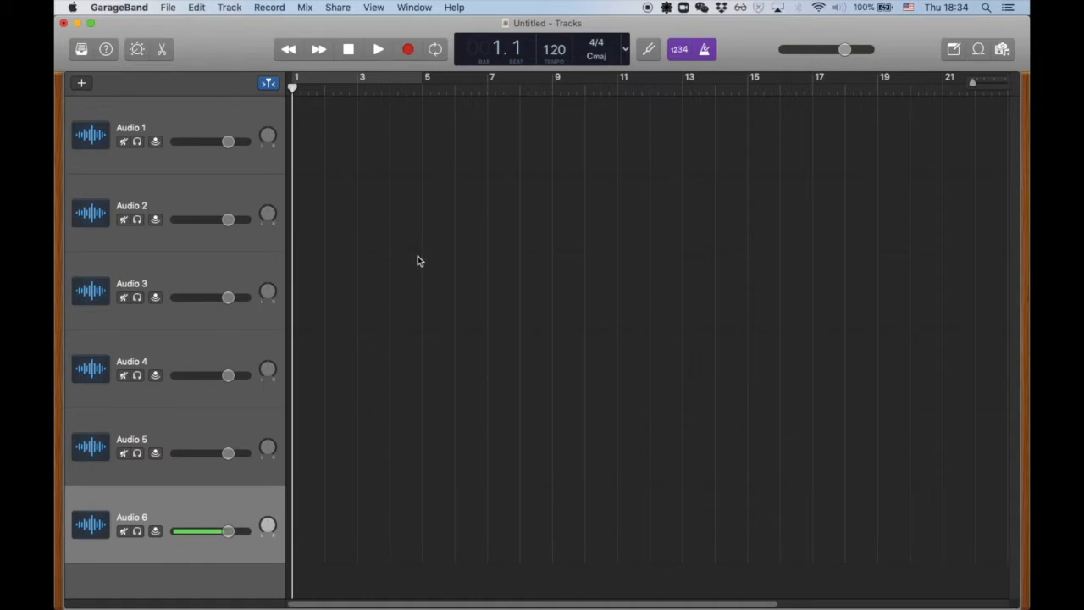
key(super+Tab)
key(super+Tab)
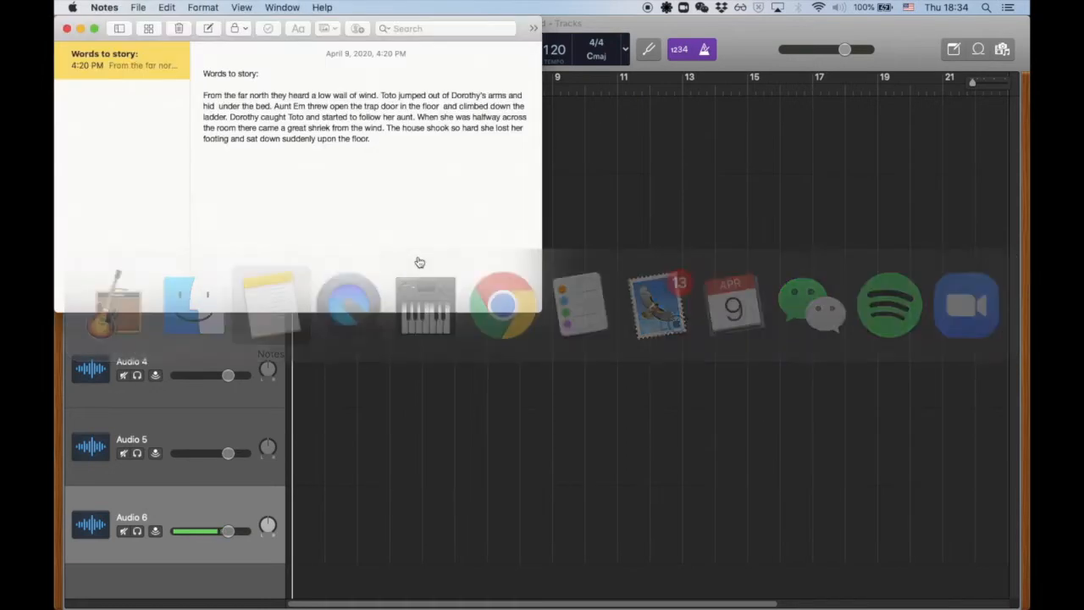
key(super+alt+Right)
key(super+alt+Right)
key(super+alt+Right)
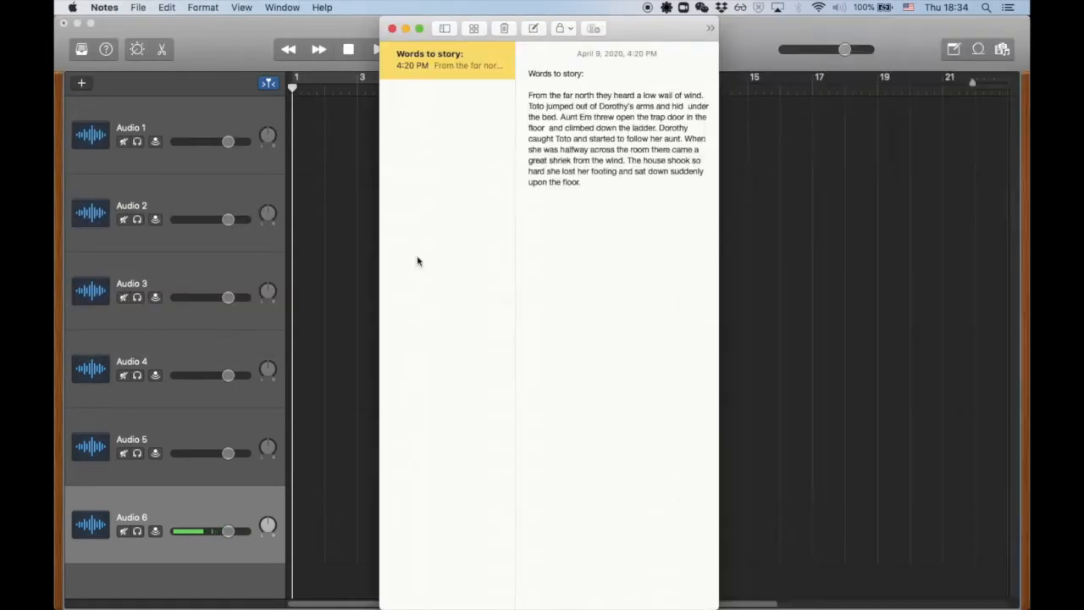
click(402, 252)
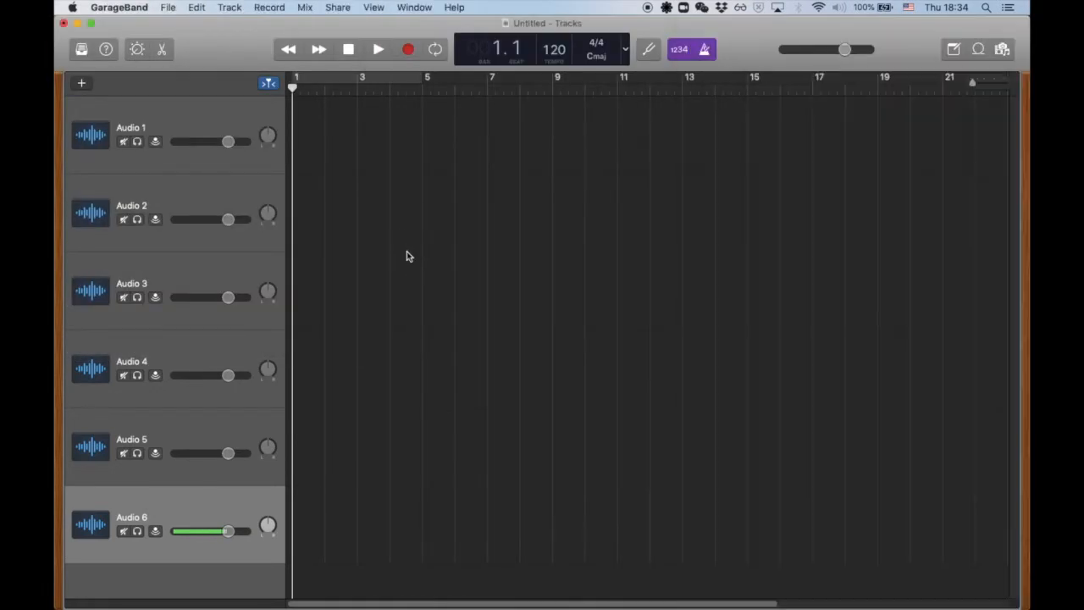
key(super+alt+Left)
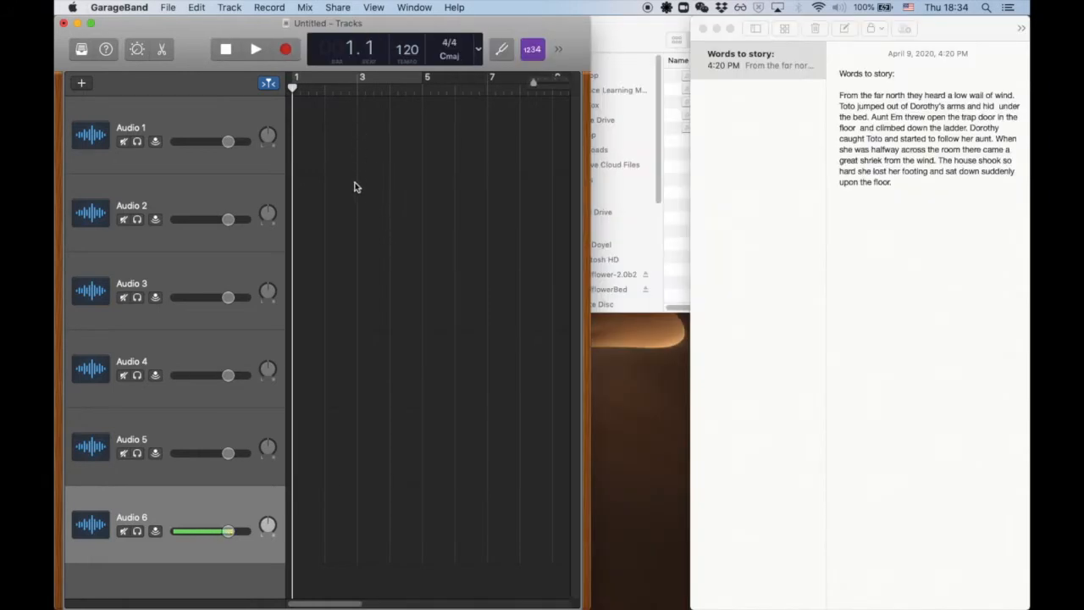
- Record a short test take on the Audio 1 track and delete the recorded region
click(242, 109)
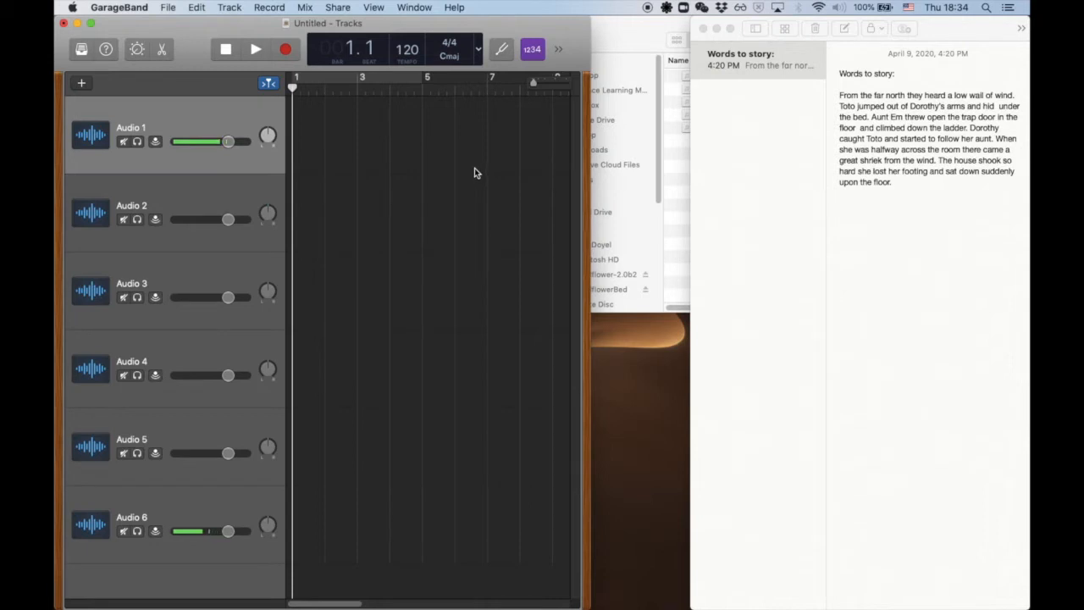
click(284, 54)
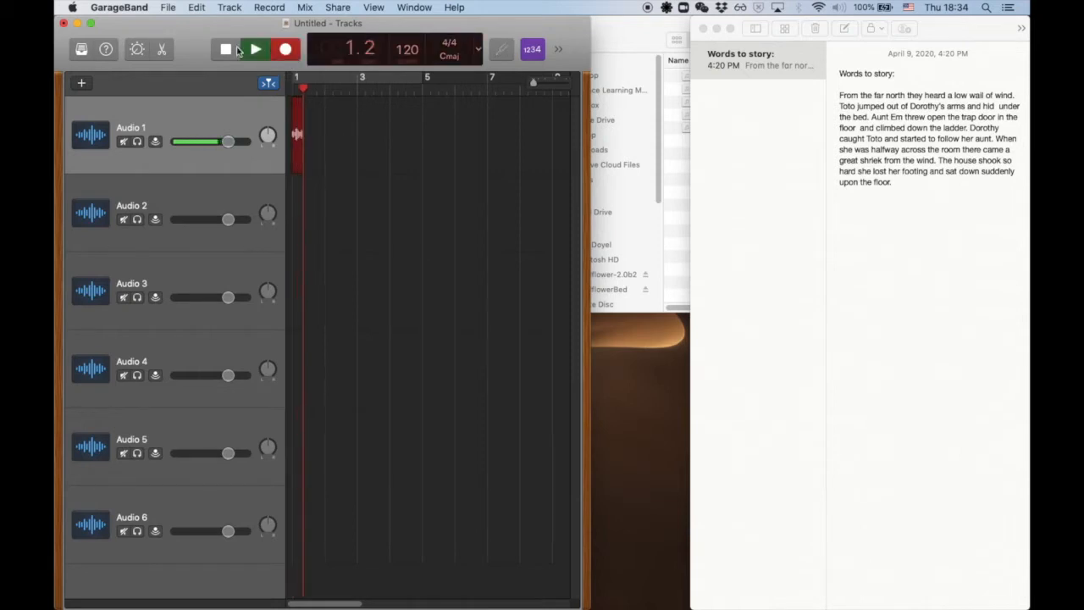
key(space)
click(303, 106)
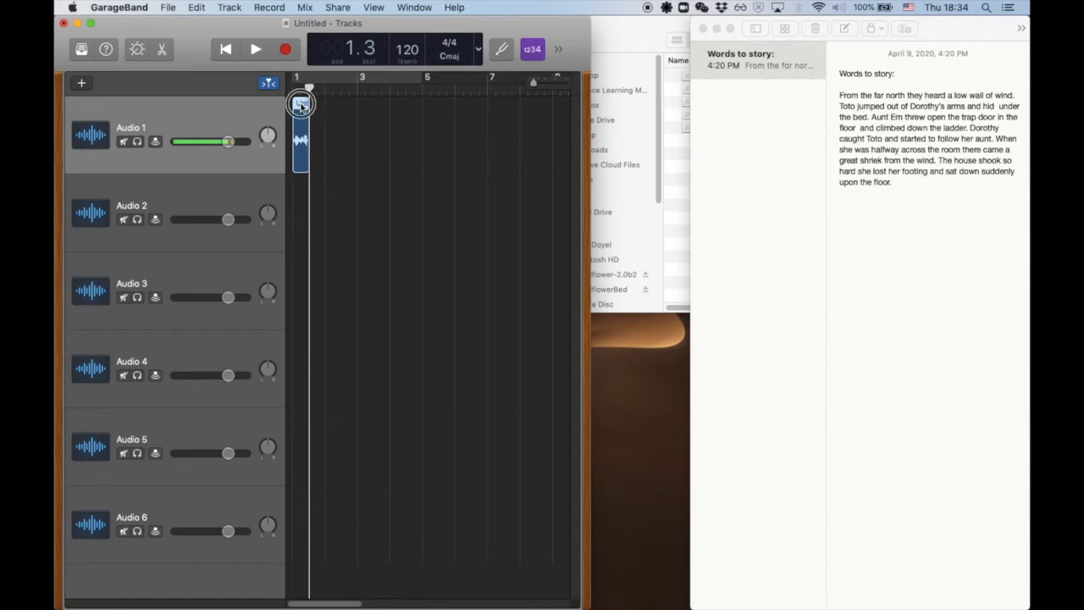
key(Delete)
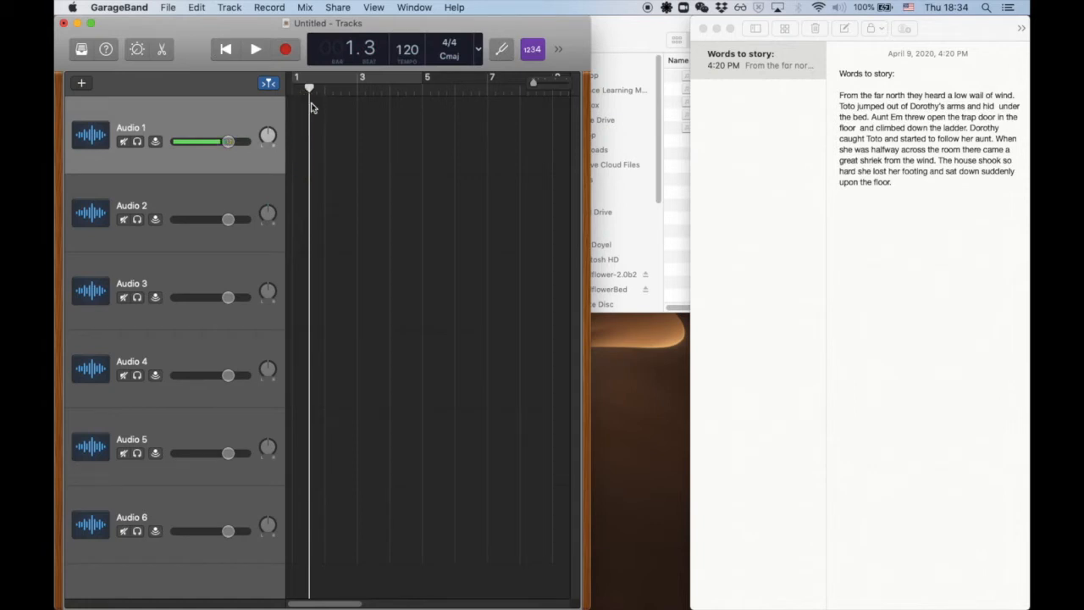
- Widen the project window and turn off both the metronome and the count-in
double_click(558, 47)
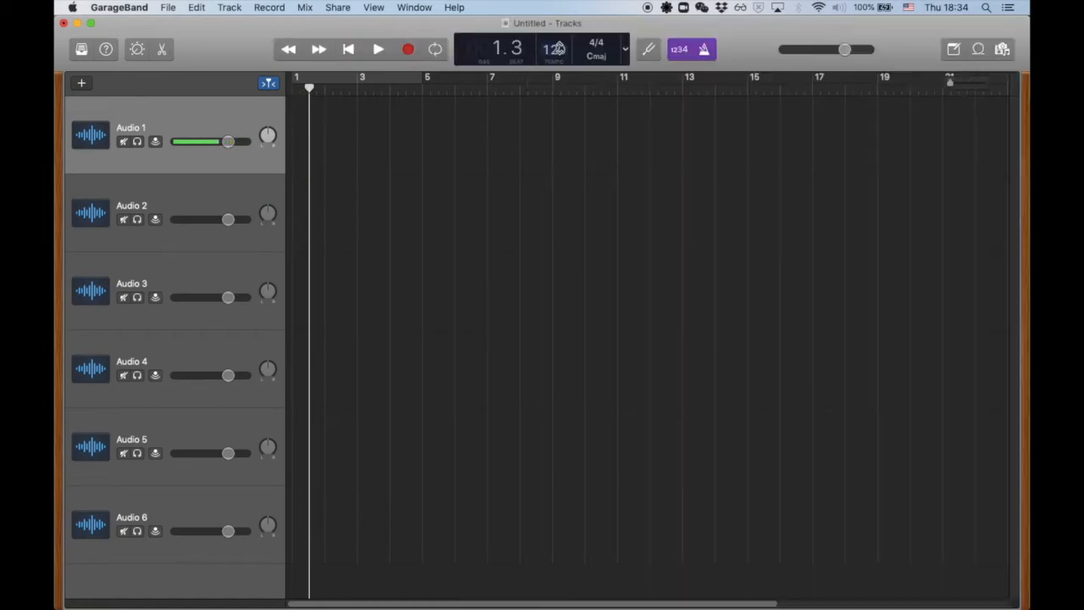
click(704, 51)
click(679, 49)
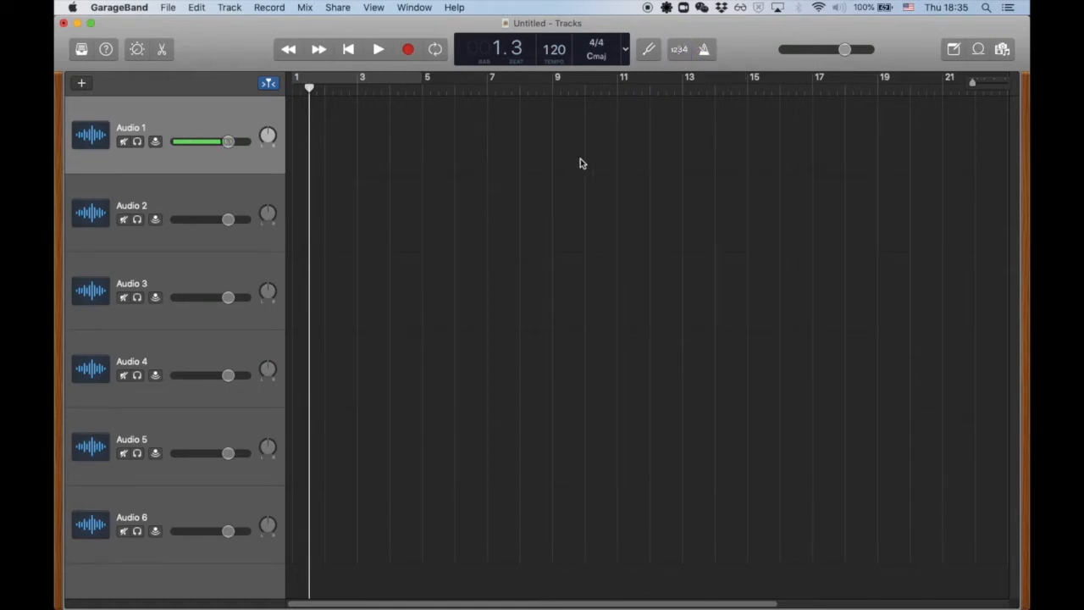
- Narrow the project window to uncover the story note, and record the narration on Audio 1 from the project start
drag(1029, 161, 579, 159)
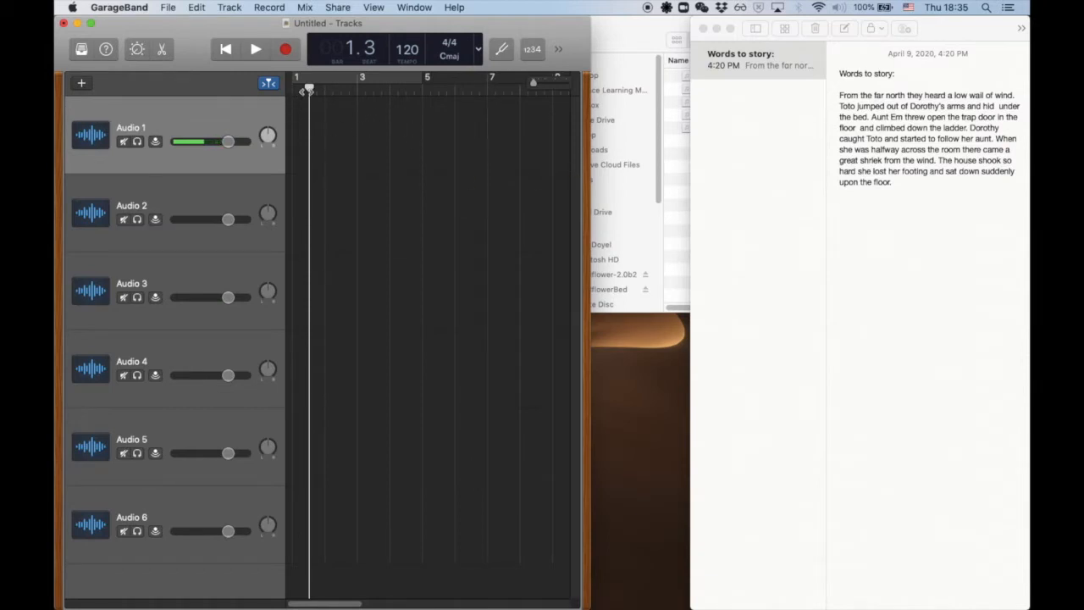
drag(309, 88, 281, 89)
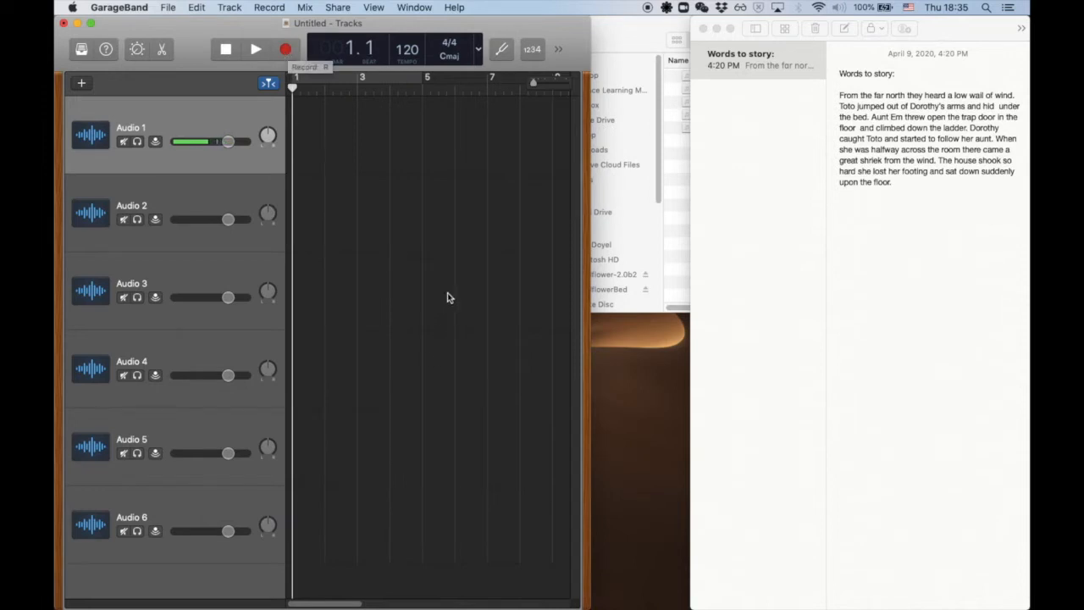
click(288, 51)
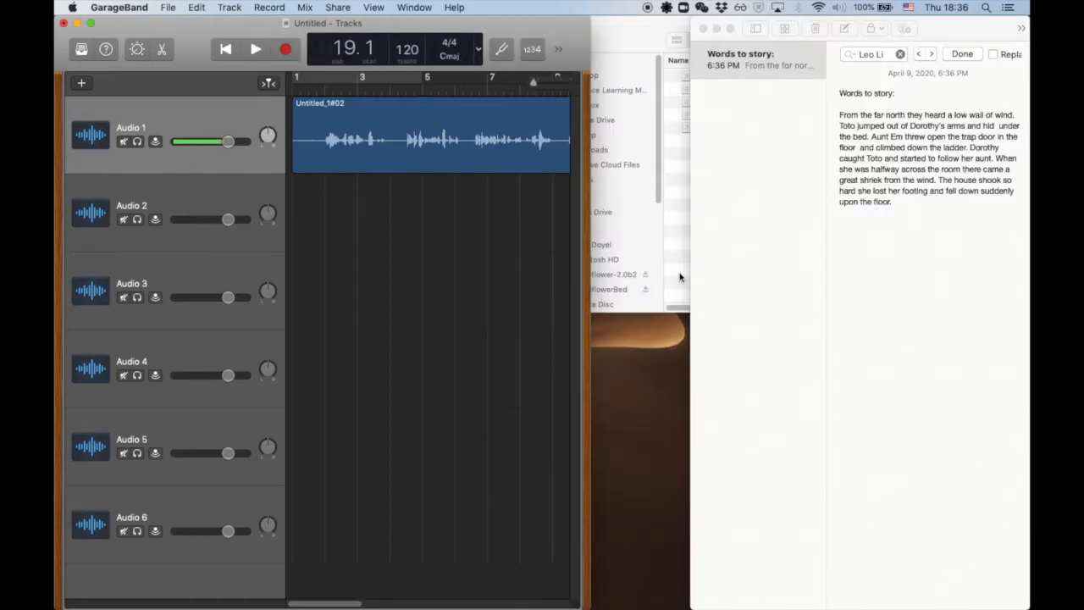
- Import Dog barking.mp3, Someone falling down.wav, Thump.mp3 and Wind.wav from Finder onto the tracks below Audio 1, starting at bar 3
click(679, 277)
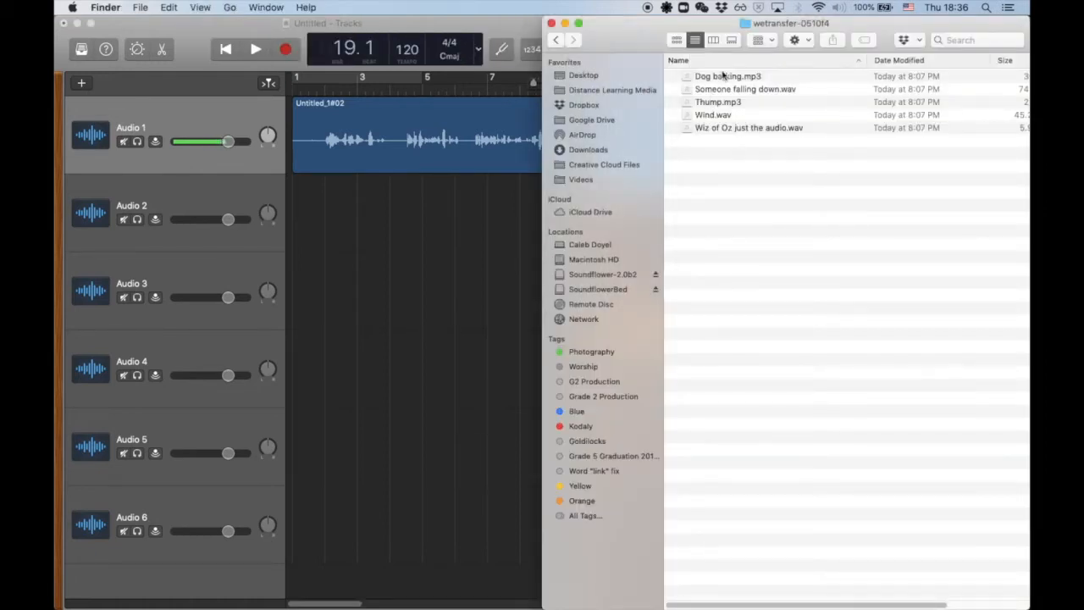
click(722, 76)
shift+click(715, 115)
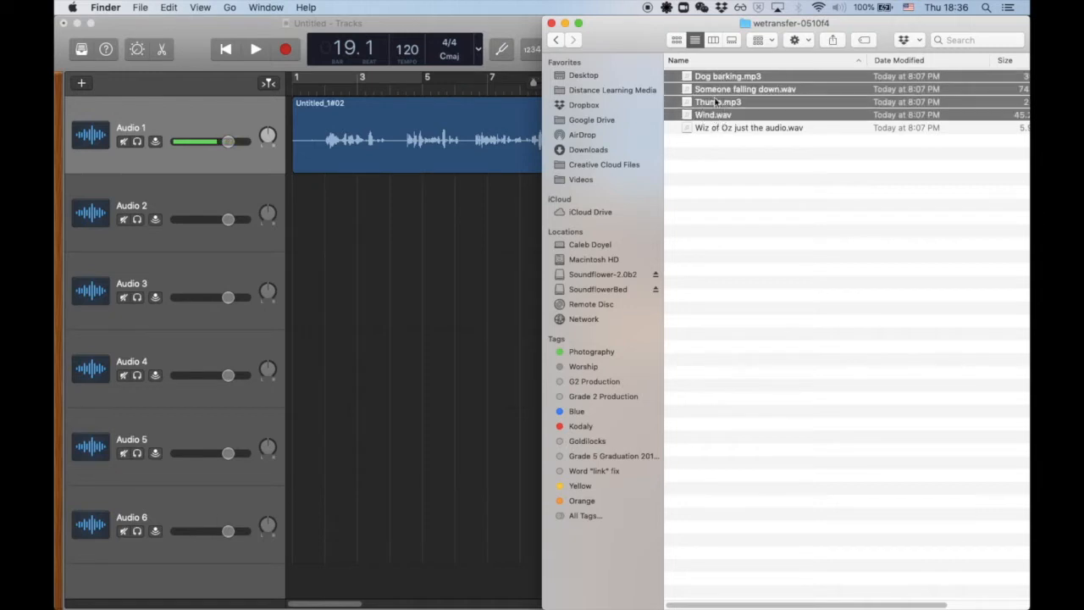
drag(721, 82, 363, 224)
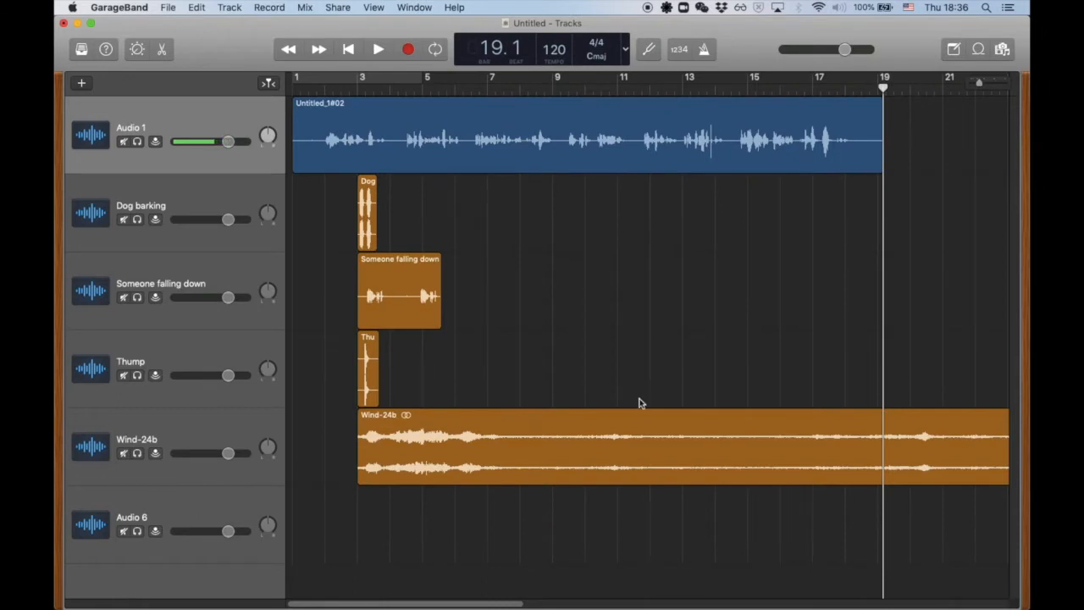
- Copy the wind region and paste a duplicate on the same track at the playhead, at bar 19
click(485, 421)
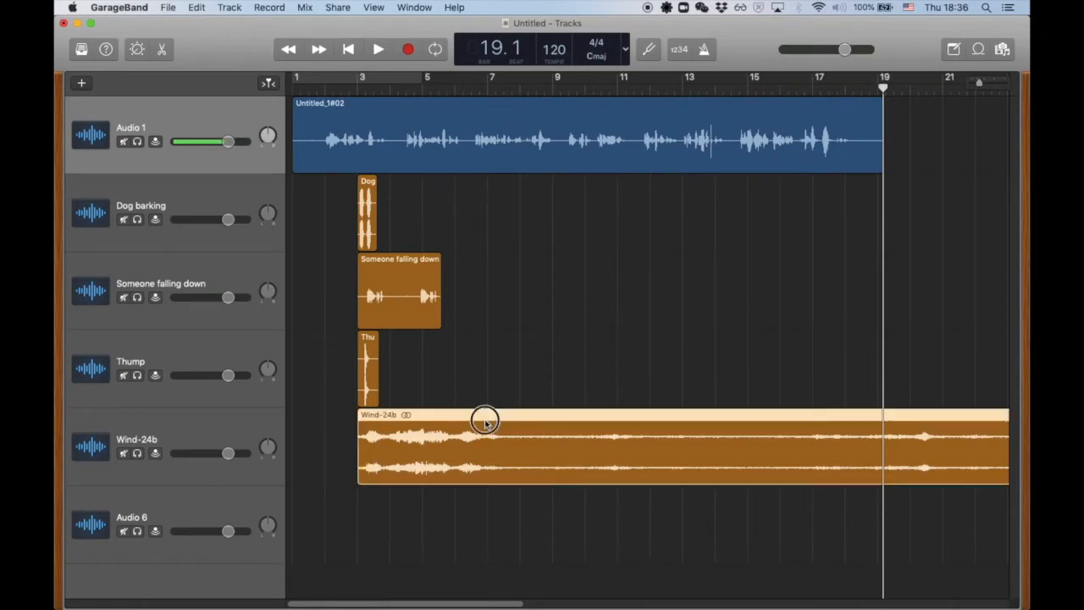
click(427, 498)
key(super+v)
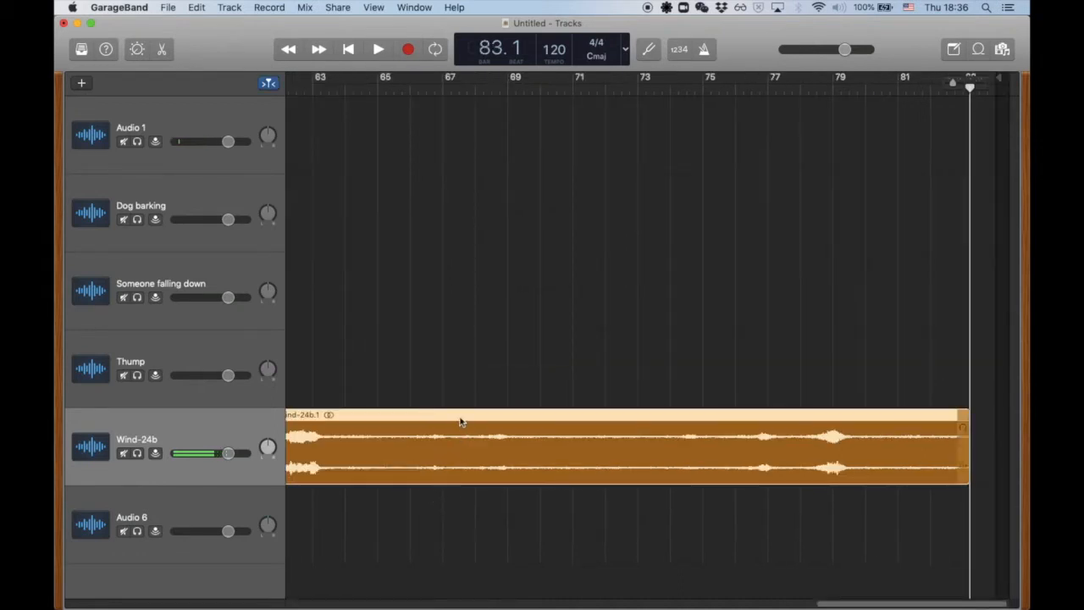
scroll(458, 422, left, 15)
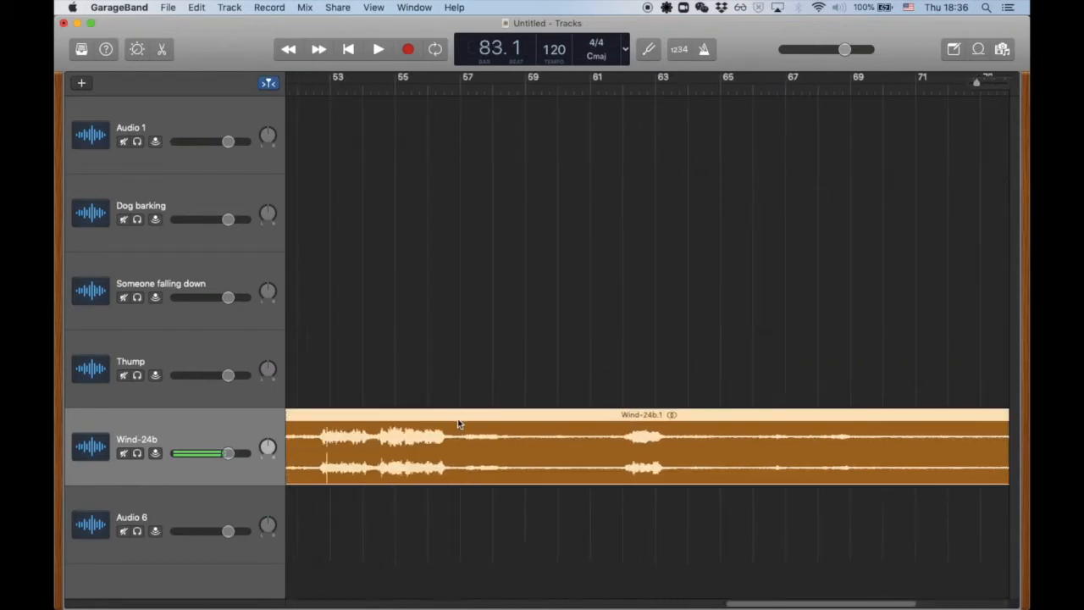
scroll(452, 423, left, 8)
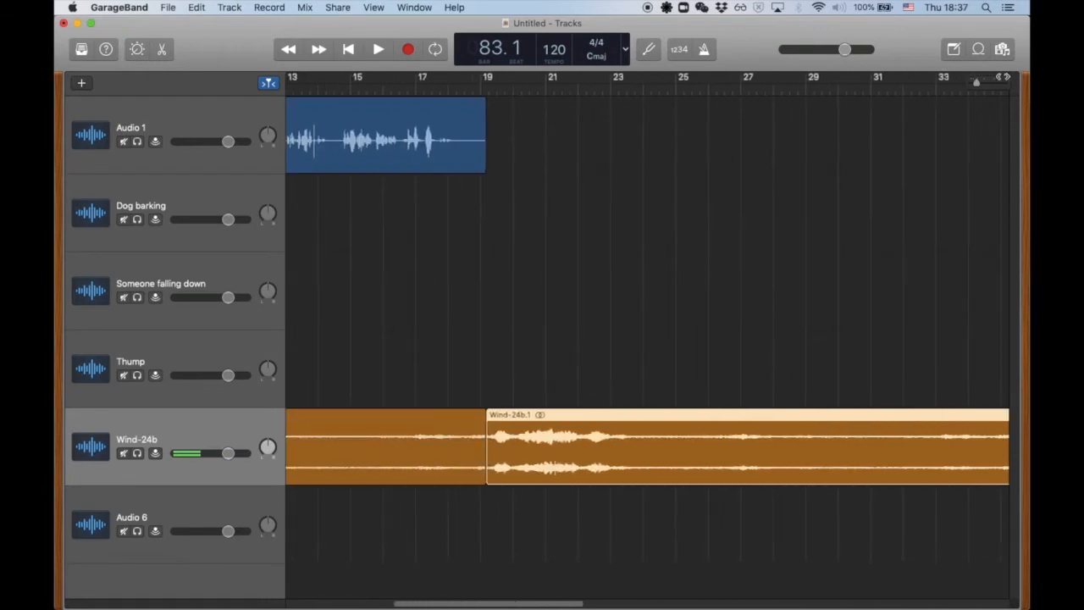
drag(976, 82, 969, 85)
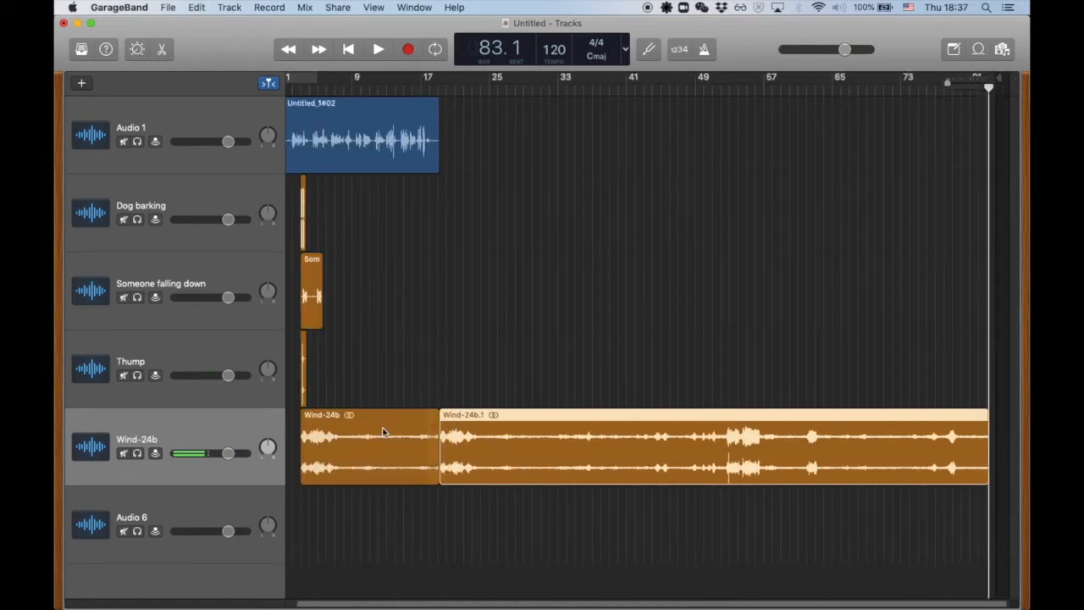
- Copy the first wind region, paste it at the playhead at bar 83, and delete the pasted copy
click(384, 419)
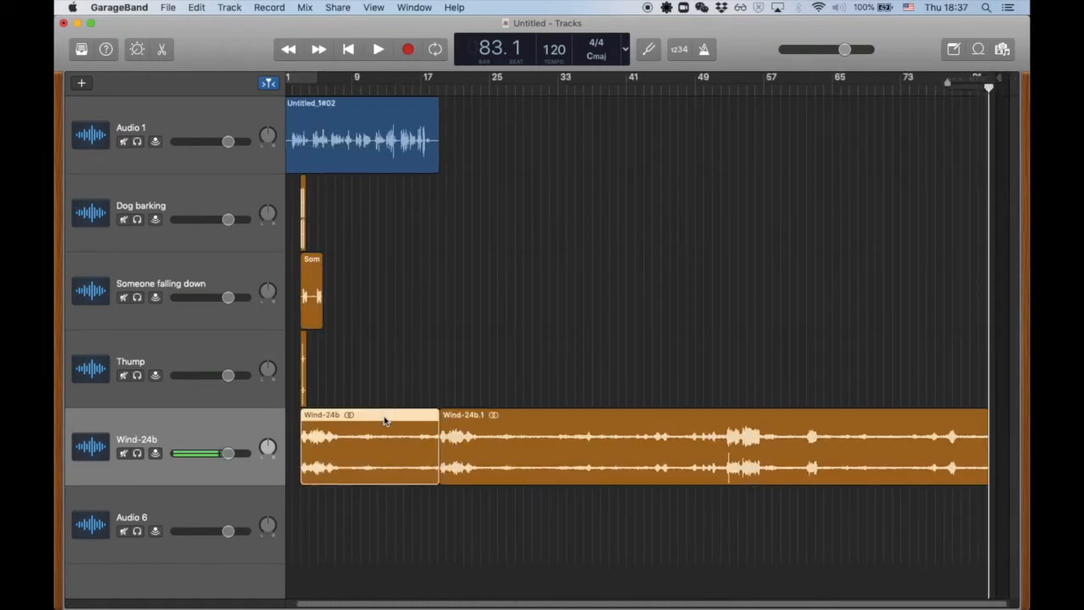
right_click(391, 420)
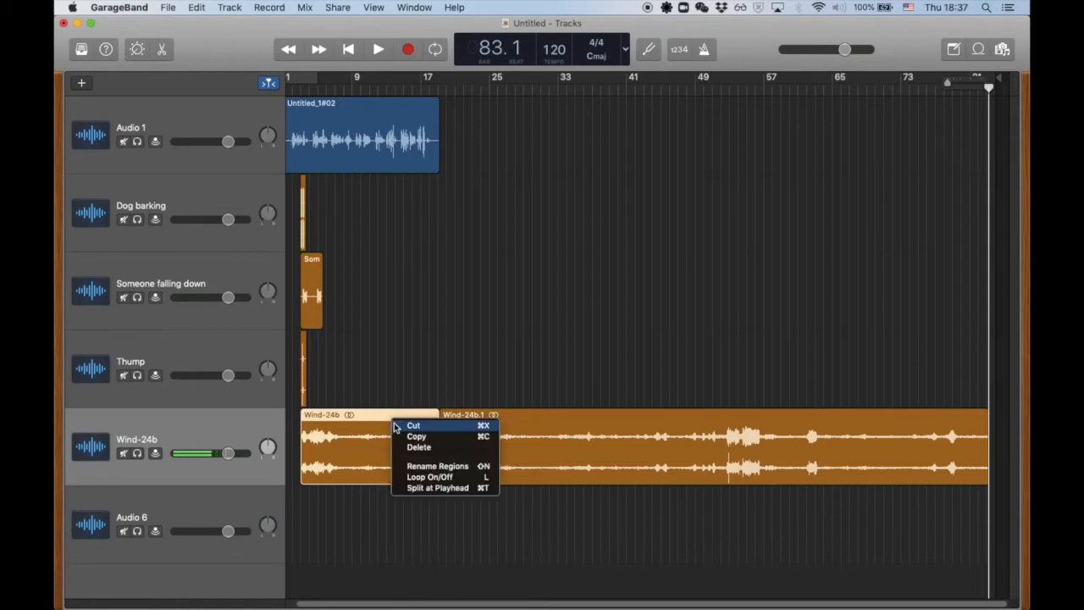
click(401, 435)
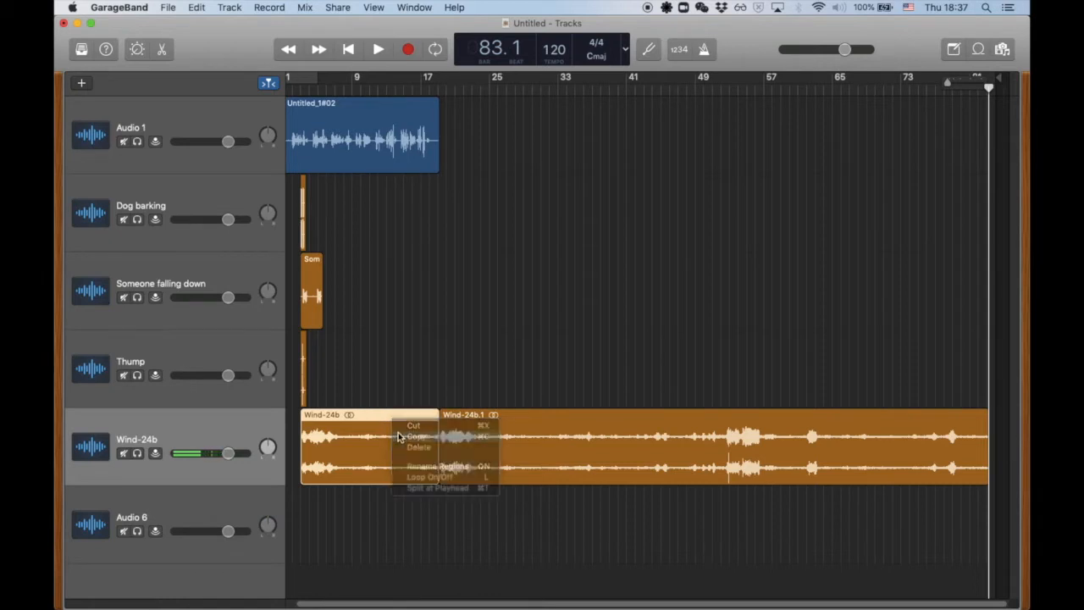
right_click(340, 496)
click(365, 517)
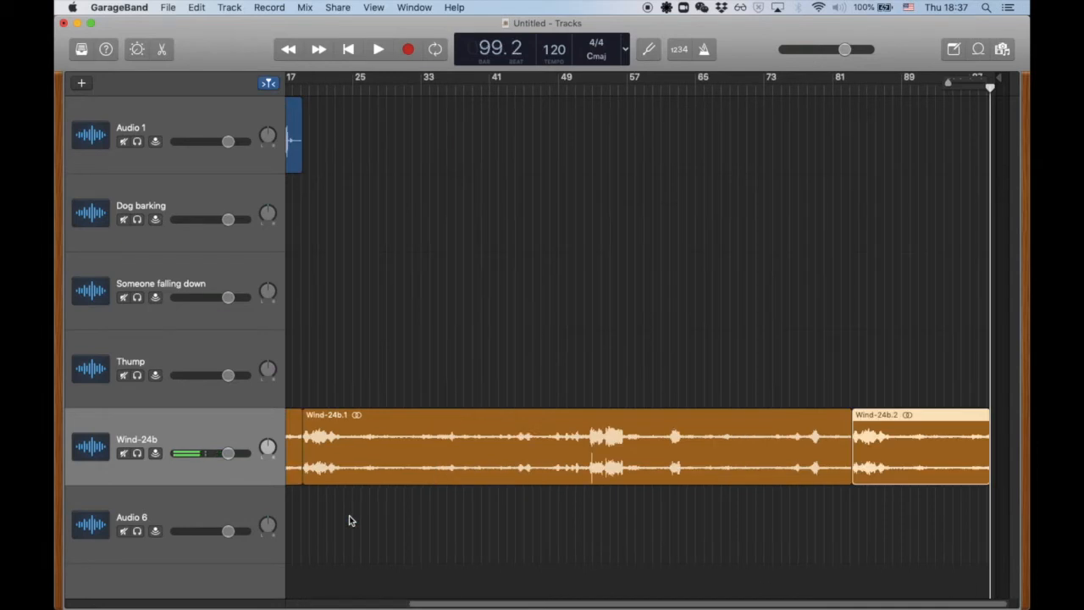
key(Delete)
- Move the duplicate wind region to the Audio 6 track and align both wind regions with the project start
click(651, 417)
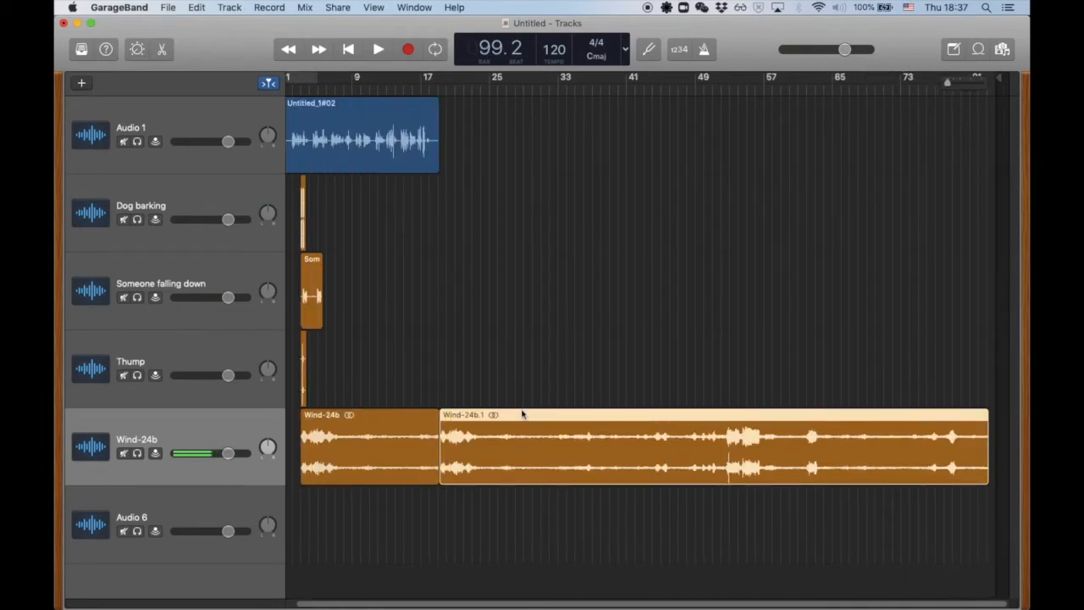
drag(522, 418, 298, 543)
drag(394, 421, 332, 420)
scroll(495, 426, left, 1)
- Rename the two wind tracks Wind 1 and Wind 2, and extend the Wind 1 region to the length of the Wind 2 region
double_click(123, 518)
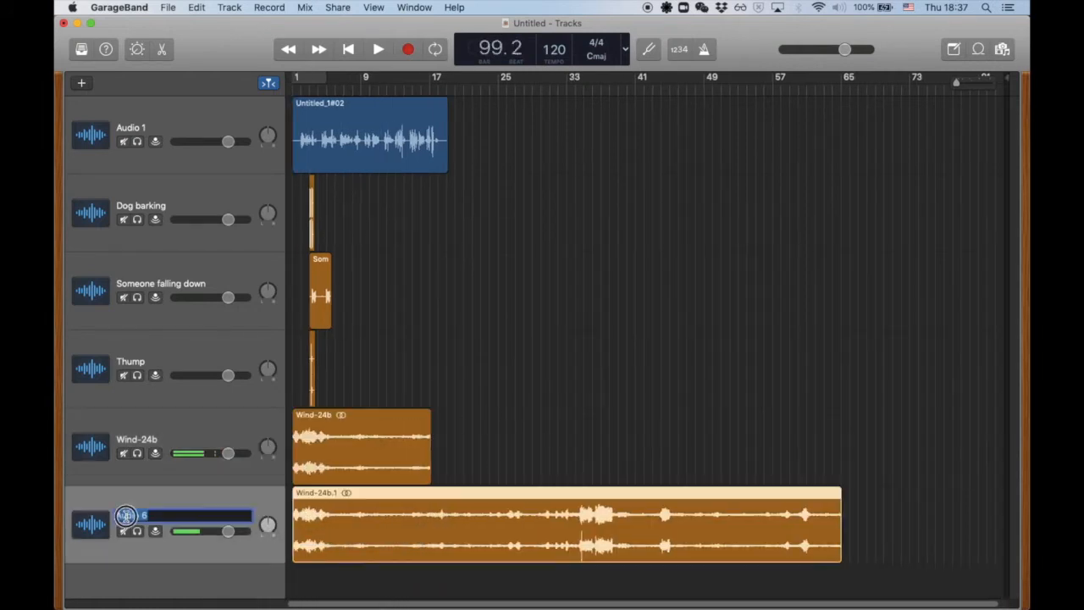
text(wind)
key(Return)
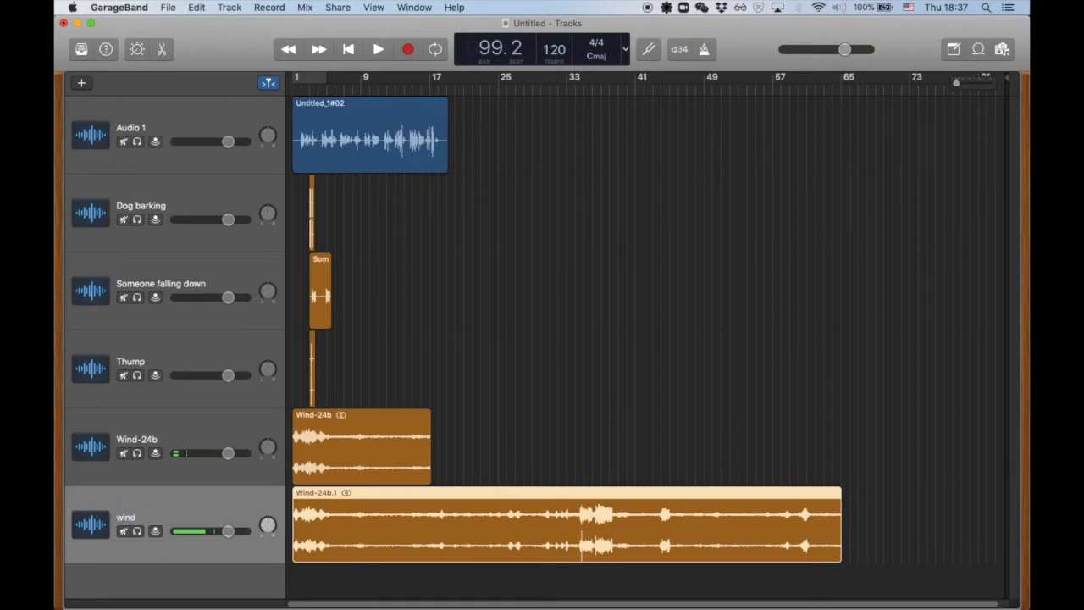
double_click(155, 438)
text(Wi)
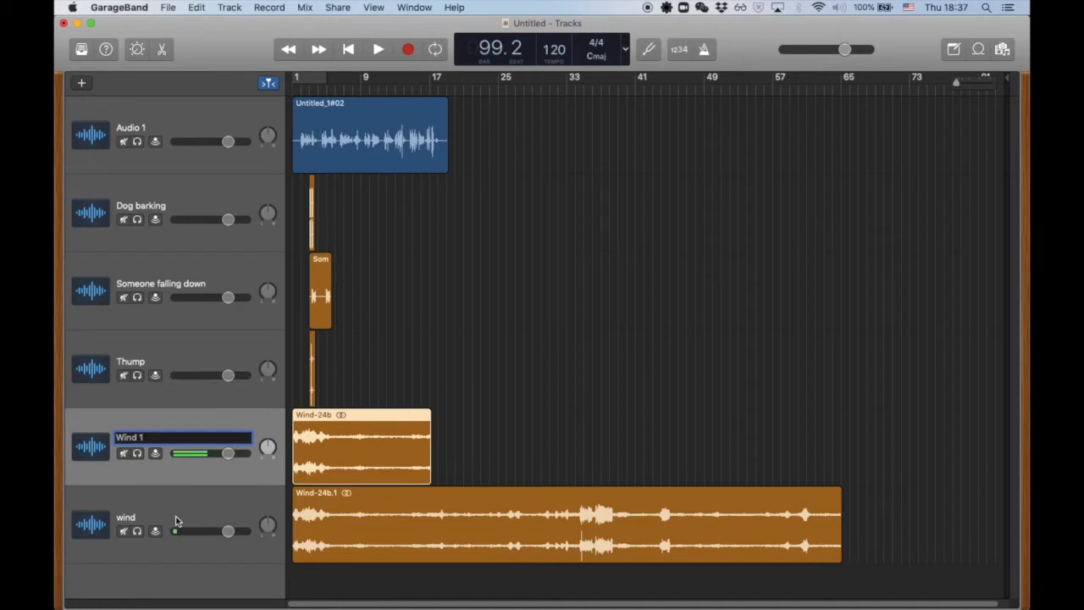
double_click(169, 517)
text(Wind)
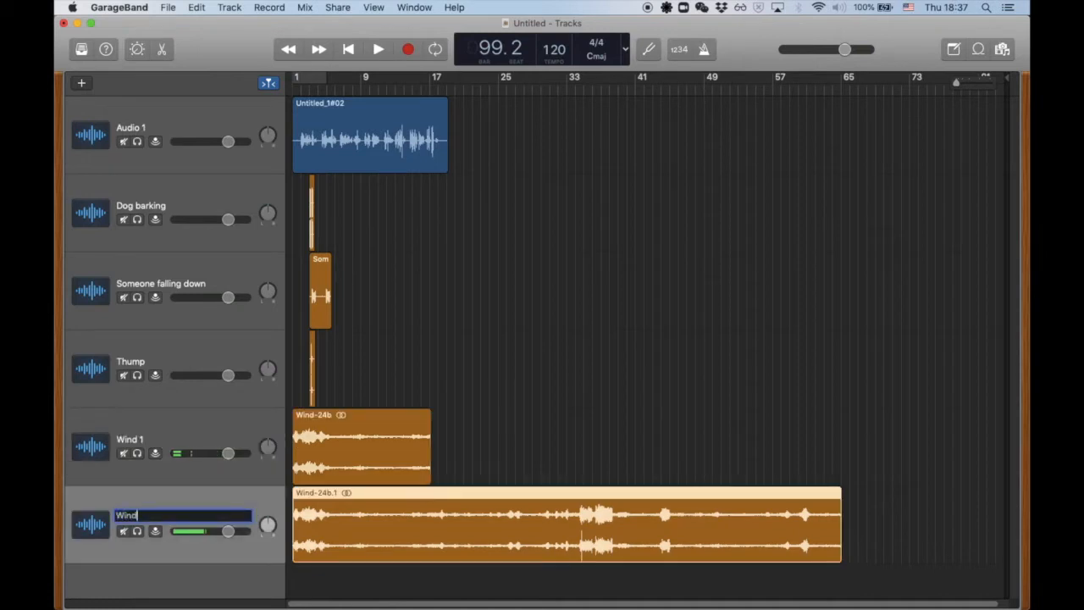
click(505, 378)
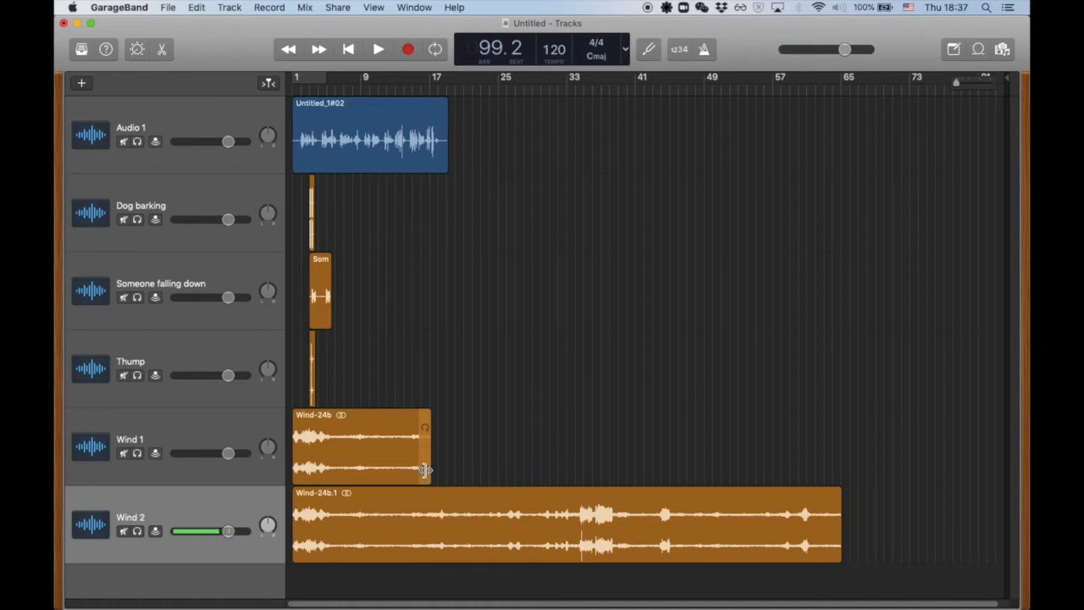
drag(424, 470, 852, 476)
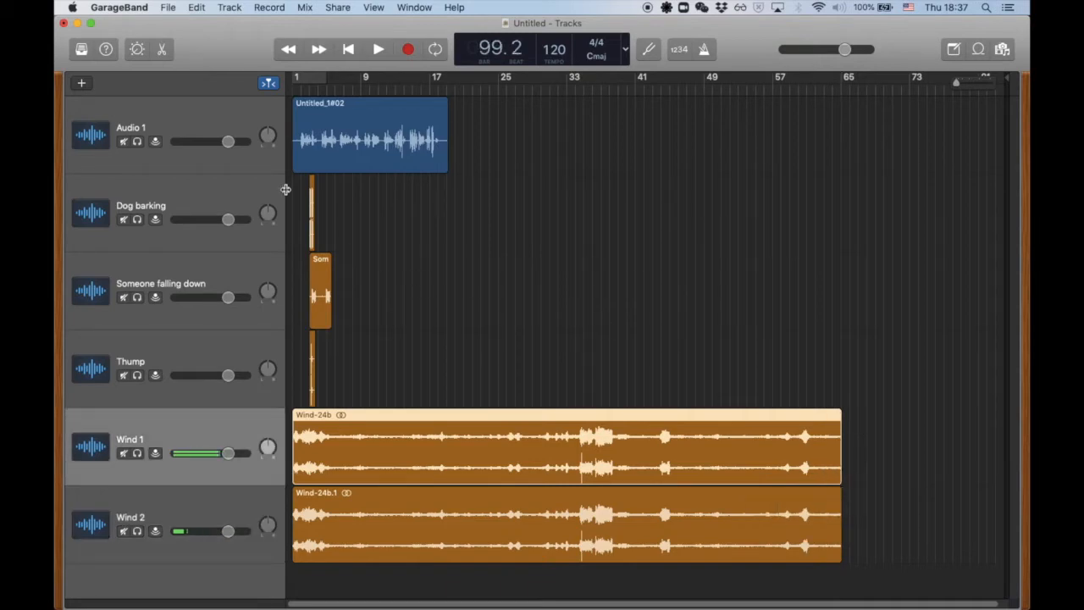
- Try looping the Dog barking region to nearly three repetitions, play it back, and undo the looping
drag(959, 82, 980, 80)
scroll(807, 310, right, 10)
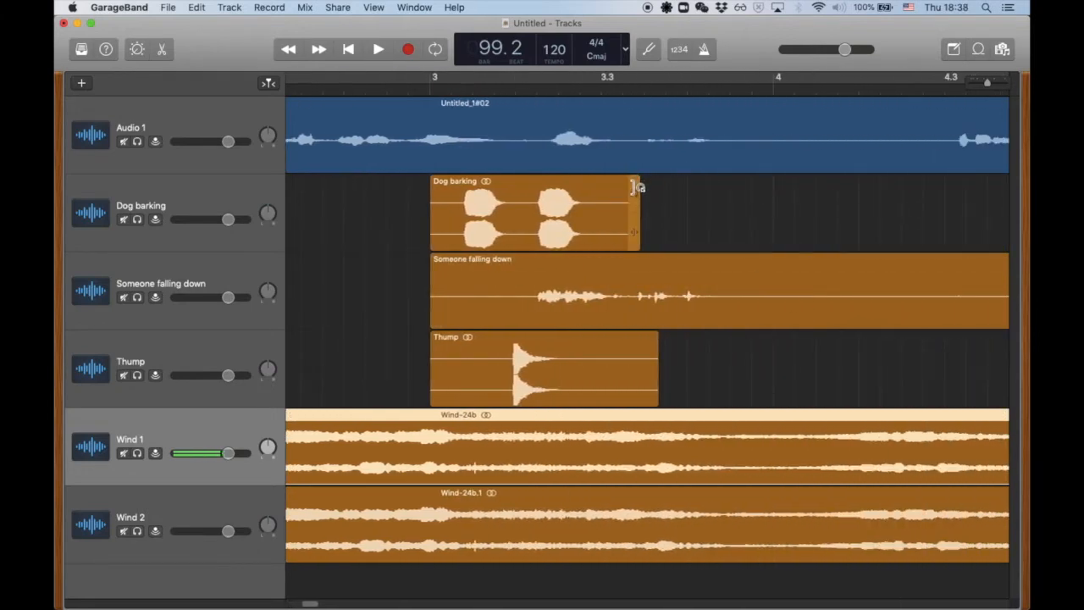
drag(637, 191, 881, 184)
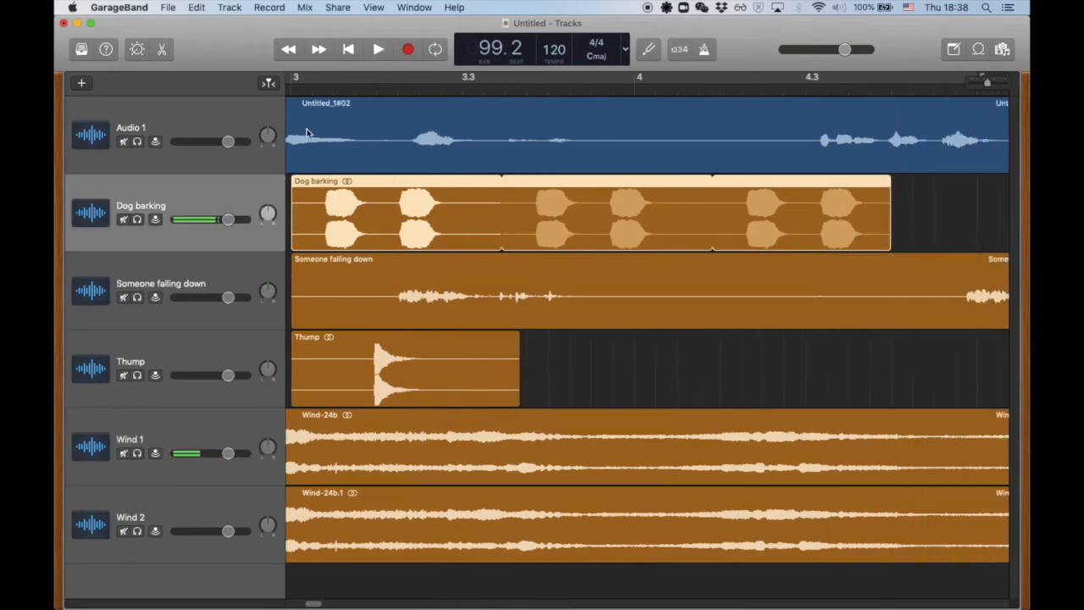
key(space)
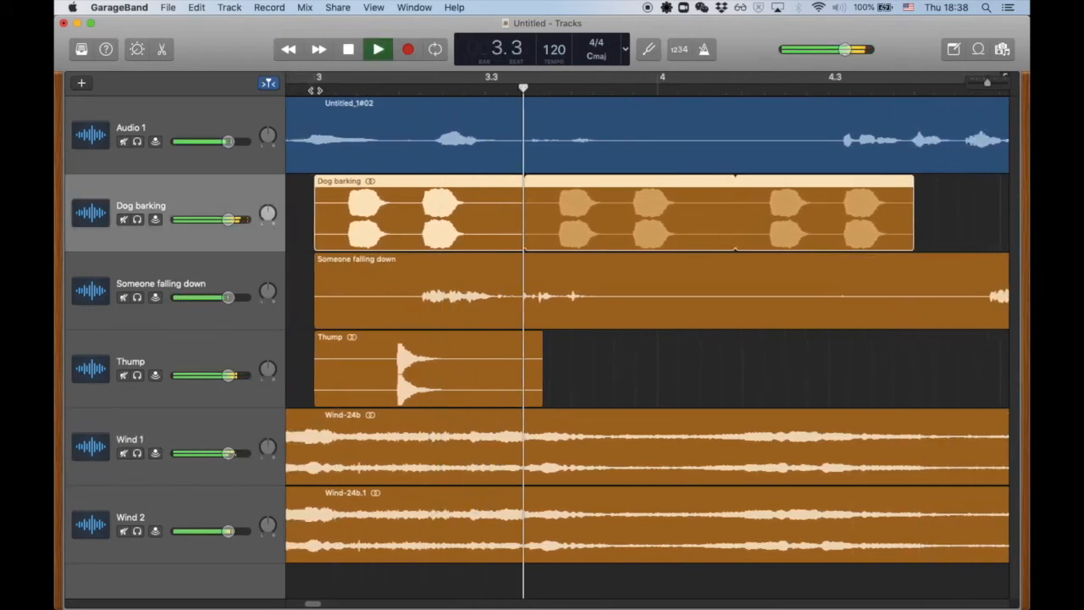
key(space)
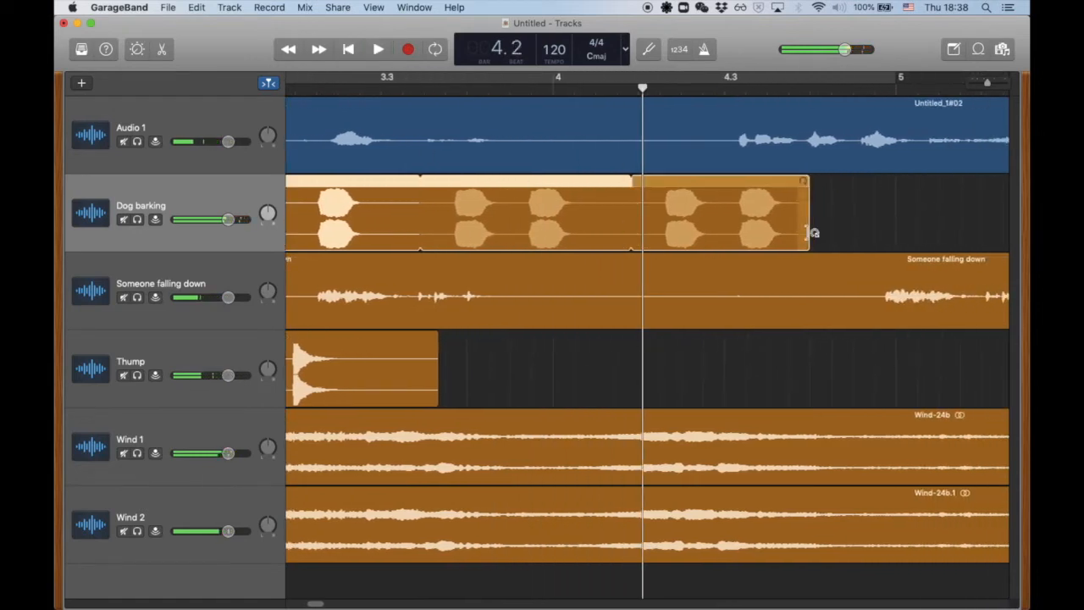
drag(804, 234, 415, 240)
key(super+z)
key(super+z)
scroll(571, 237, left, 7)
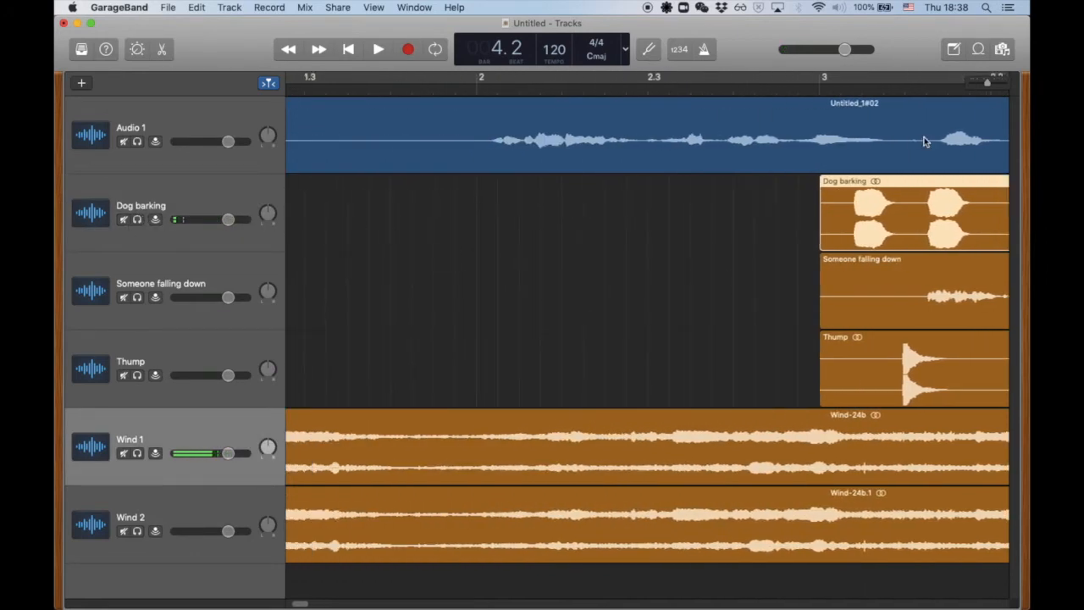
- Mute the Someone falling down, Thump, Wind 1 and Wind 2 tracks
drag(988, 79, 955, 82)
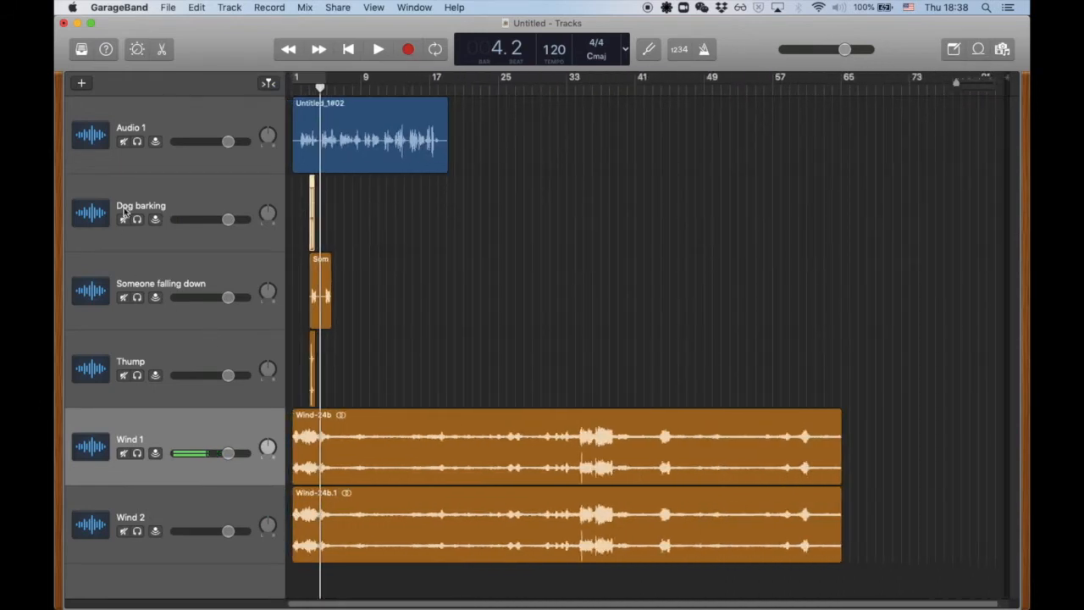
click(122, 297)
click(123, 375)
click(123, 453)
click(123, 531)
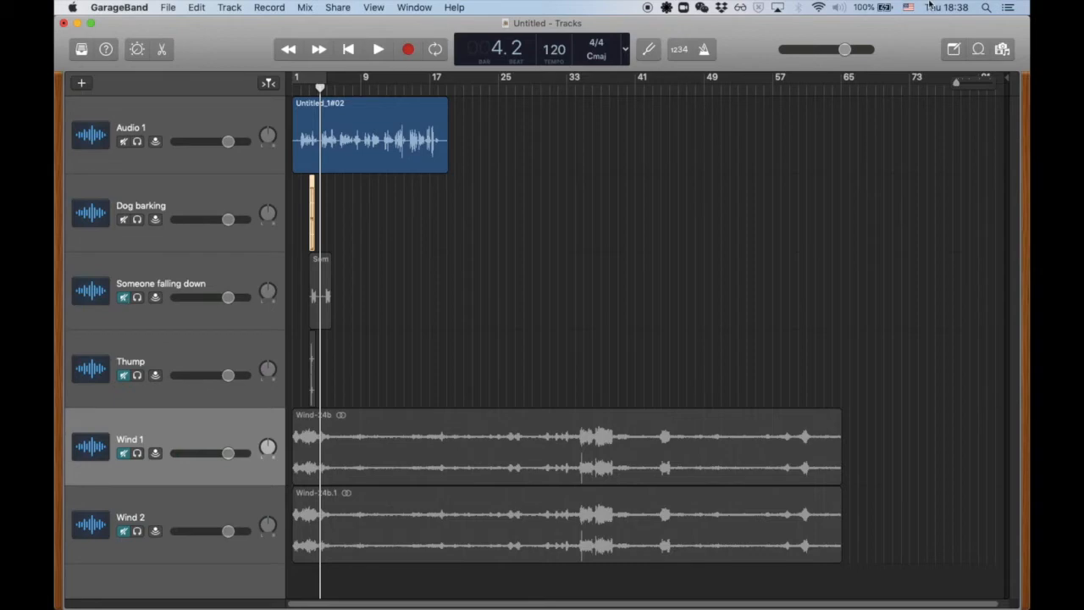
- Trim the silence before the first words of the narration region on Audio 1 and move the region back to the project start
drag(957, 87, 963, 88)
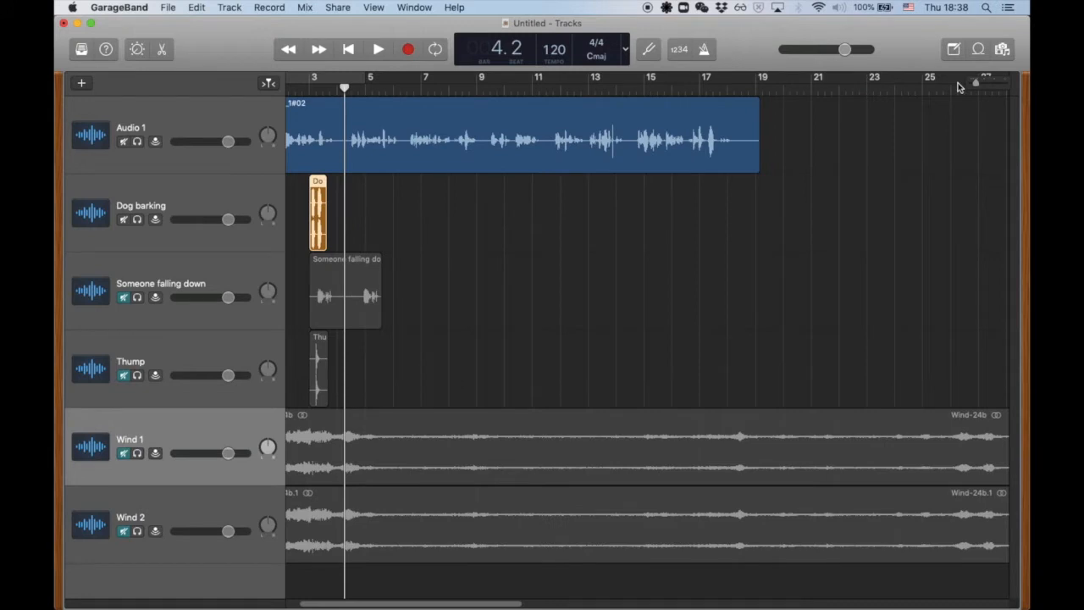
scroll(373, 264, left, 2)
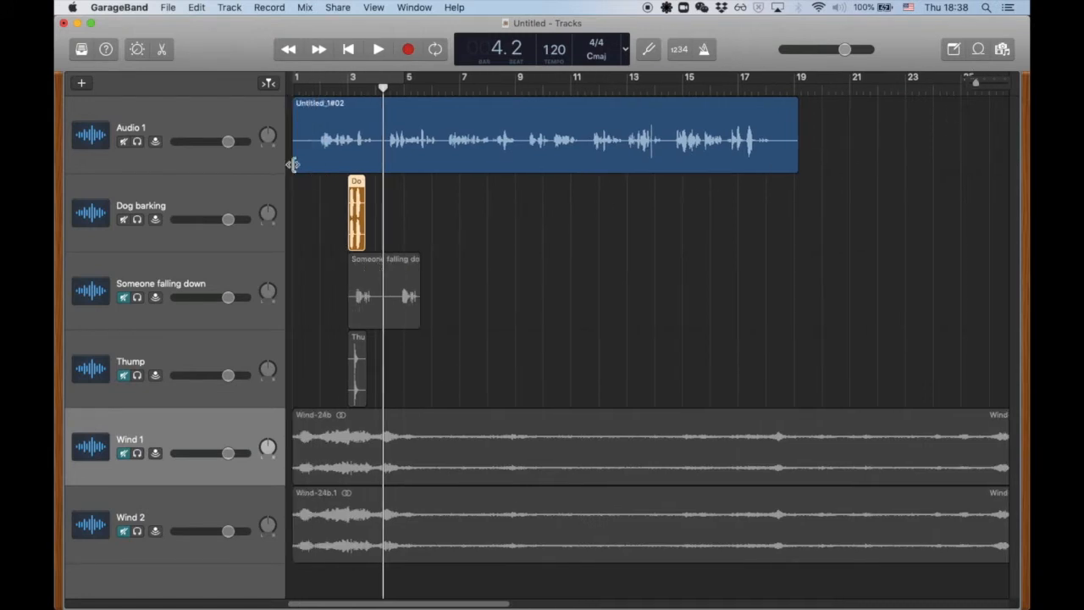
drag(294, 162, 314, 163)
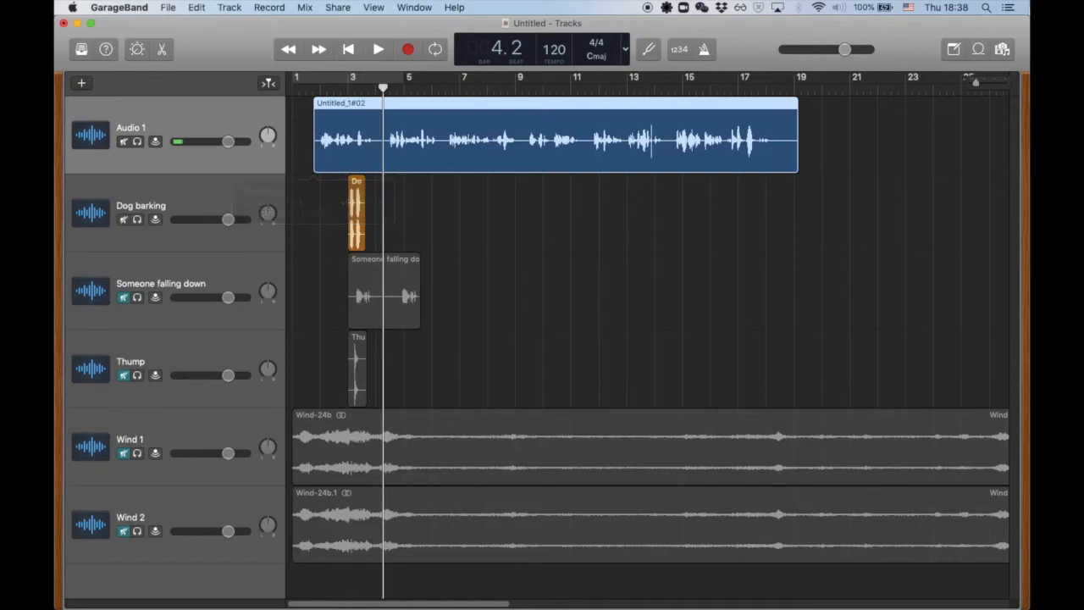
drag(324, 163, 314, 157)
drag(976, 84, 983, 83)
scroll(542, 177, left, 5)
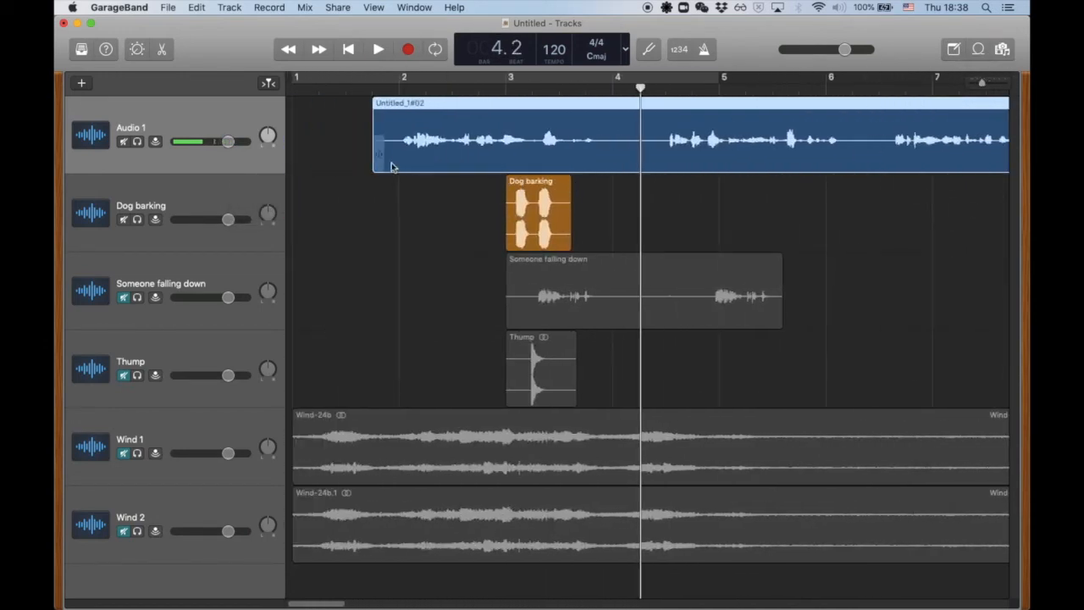
drag(380, 161, 395, 160)
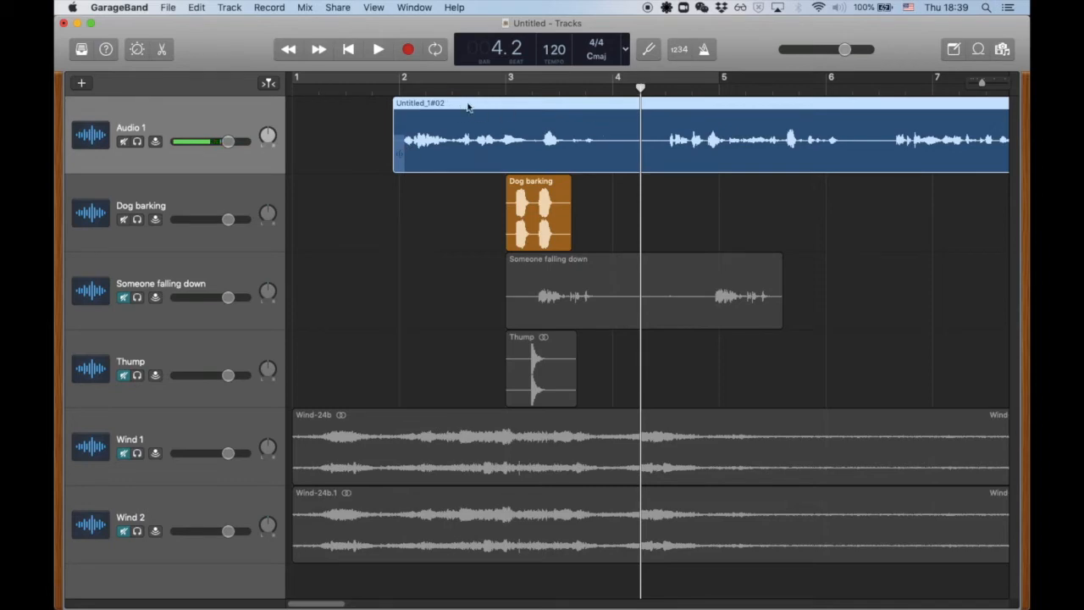
drag(494, 102, 367, 110)
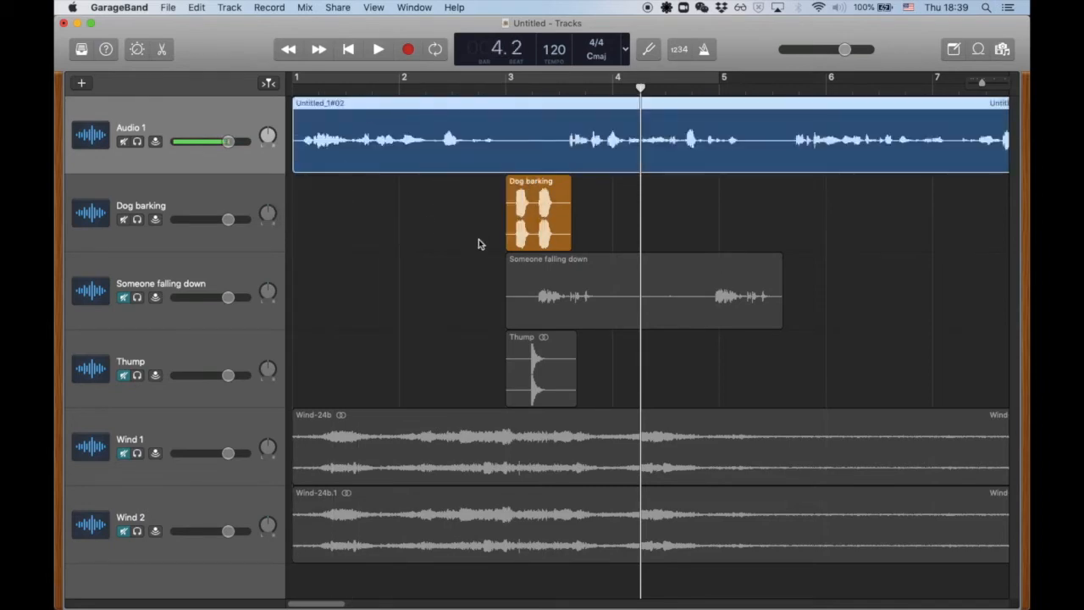
- Lower the Dog barking track's volume and audition it from just before bar 3 with Audio 1 muted
click(536, 183)
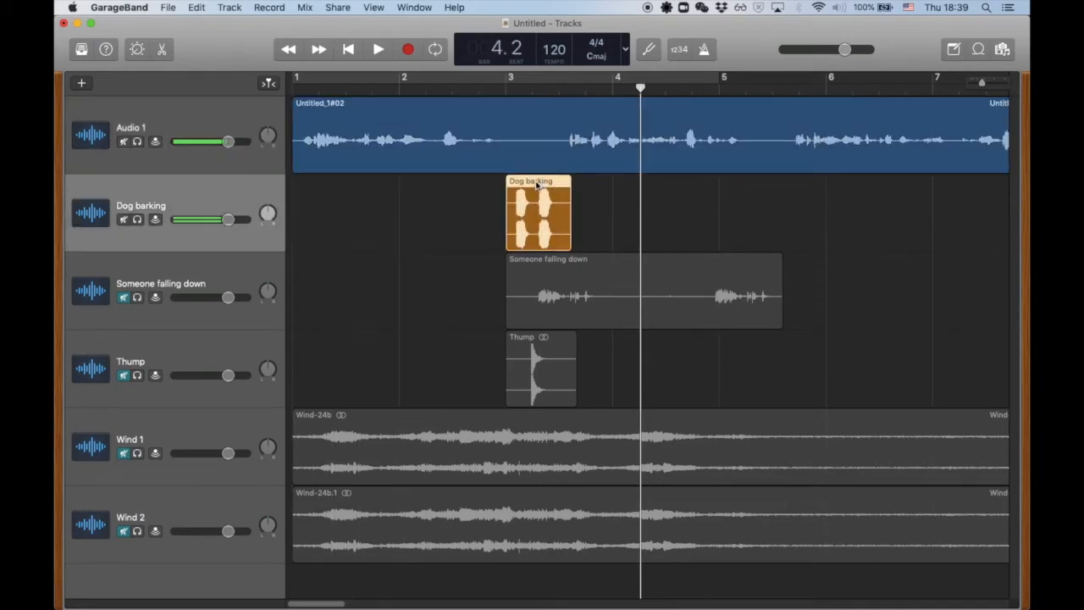
drag(229, 221, 152, 222)
click(492, 87)
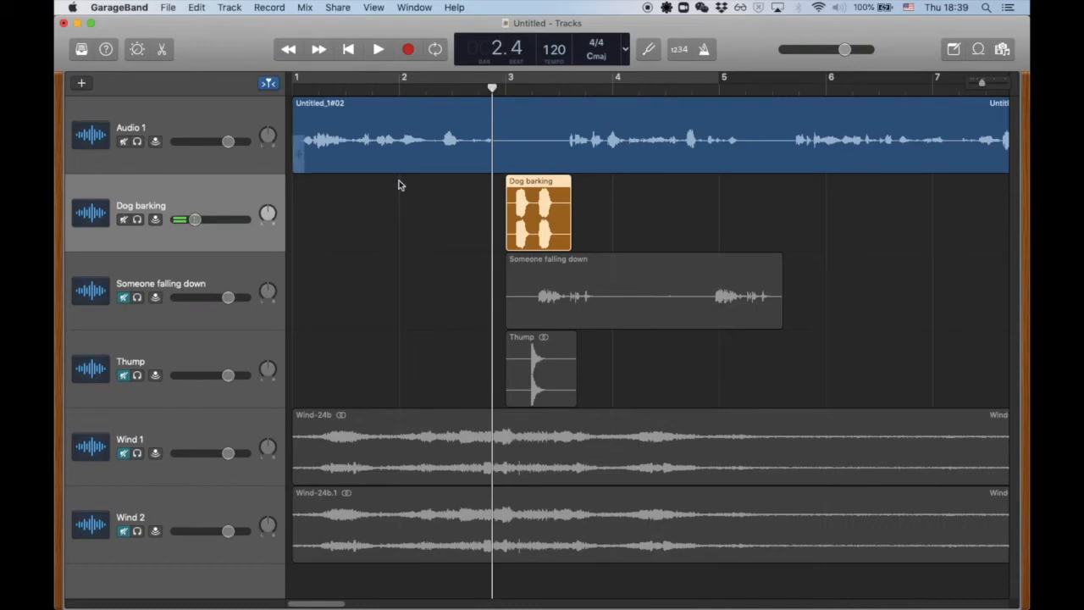
click(123, 142)
key(space)
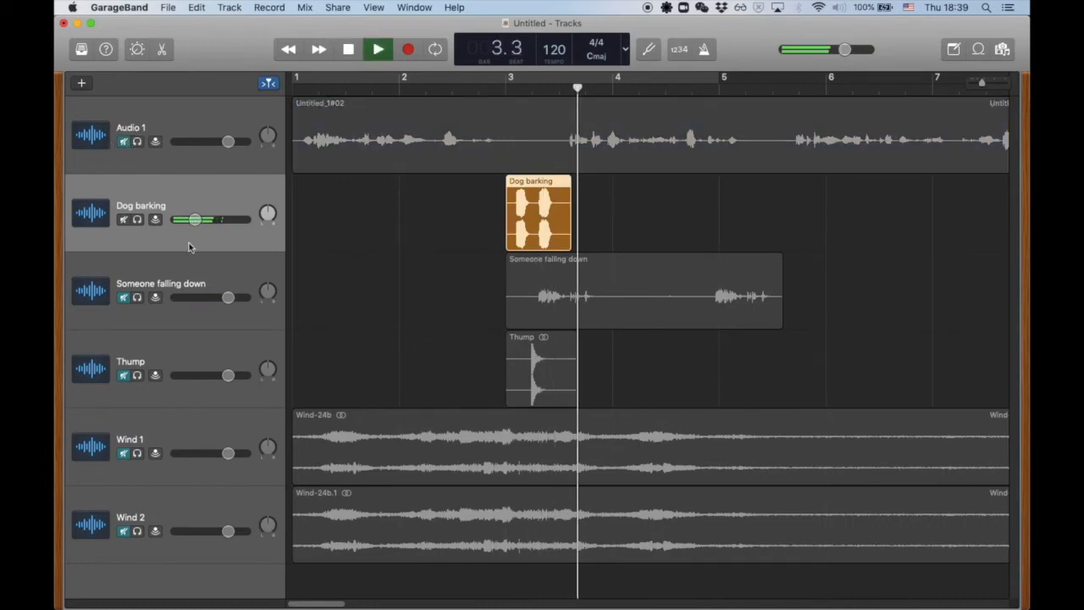
- Lower the Dog barking track's volume slightly more and audition it from midway through bar 2
key(space)
drag(191, 219, 188, 219)
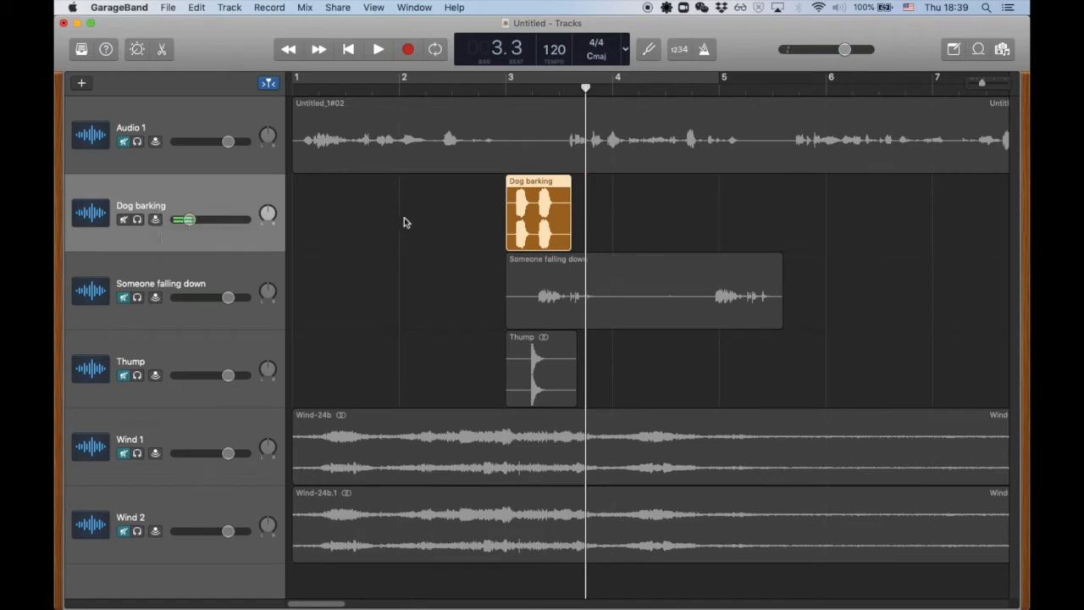
click(443, 88)
key(space)
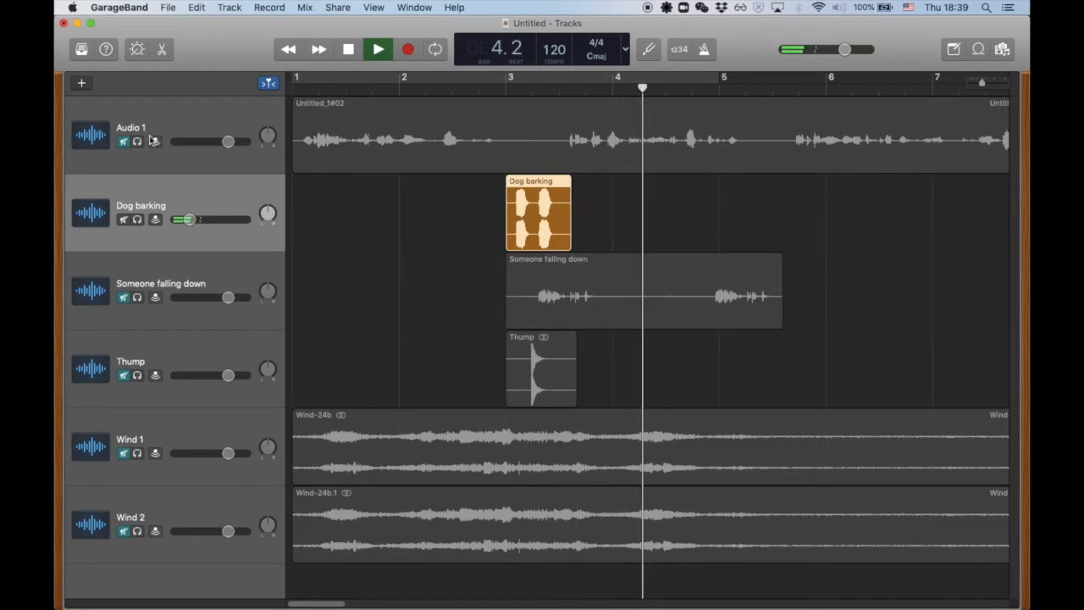
key(space)
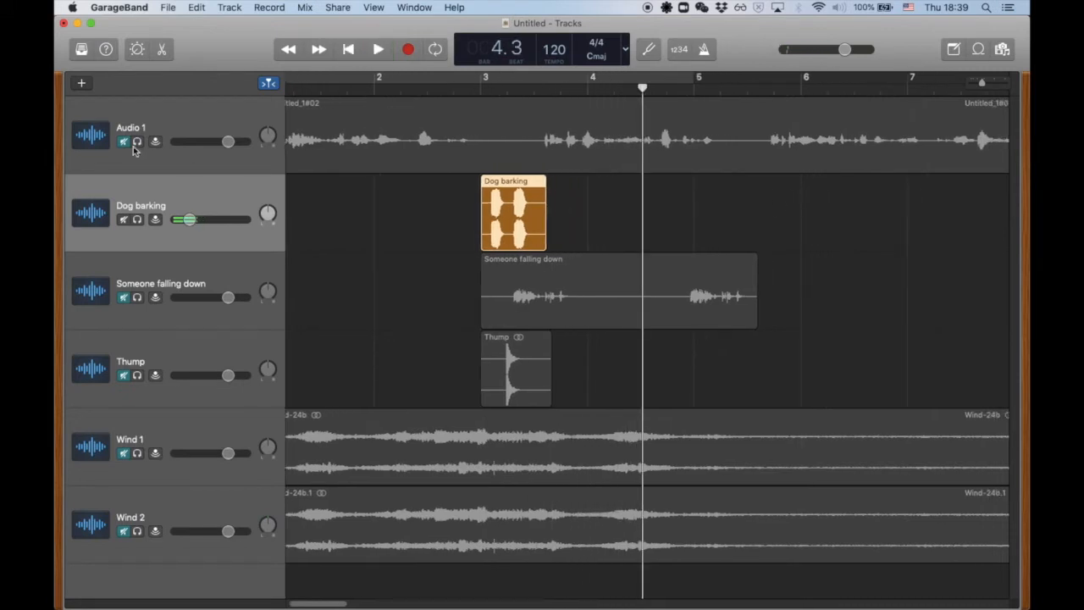
- Unmute the Audio 1 narration track
click(122, 147)
scroll(813, 225, right, 1)
drag(981, 82, 977, 82)
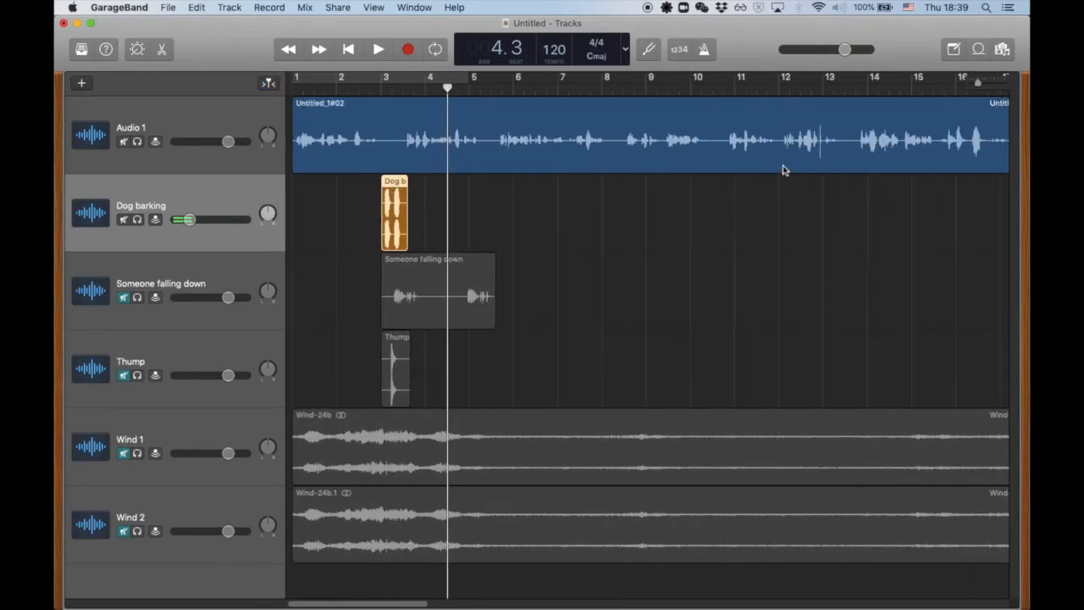
- Switch to Notes, read the story text for the line where the dog bark belongs, and return to GarageBand
key(super+Tab)
key(super+Tab)
key(Tab)
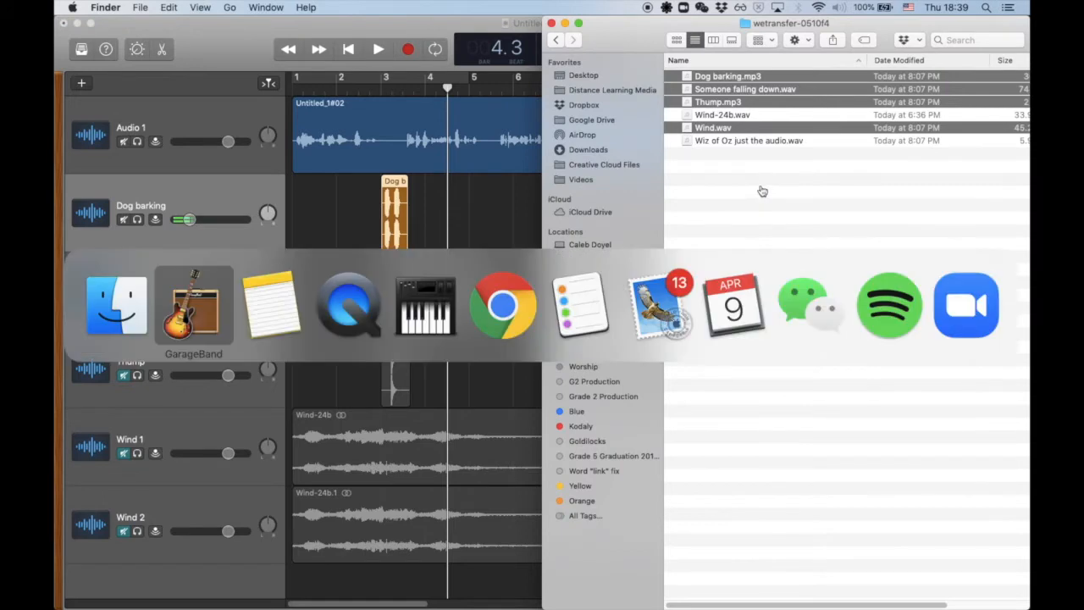
click(469, 30)
key(super+Tab)
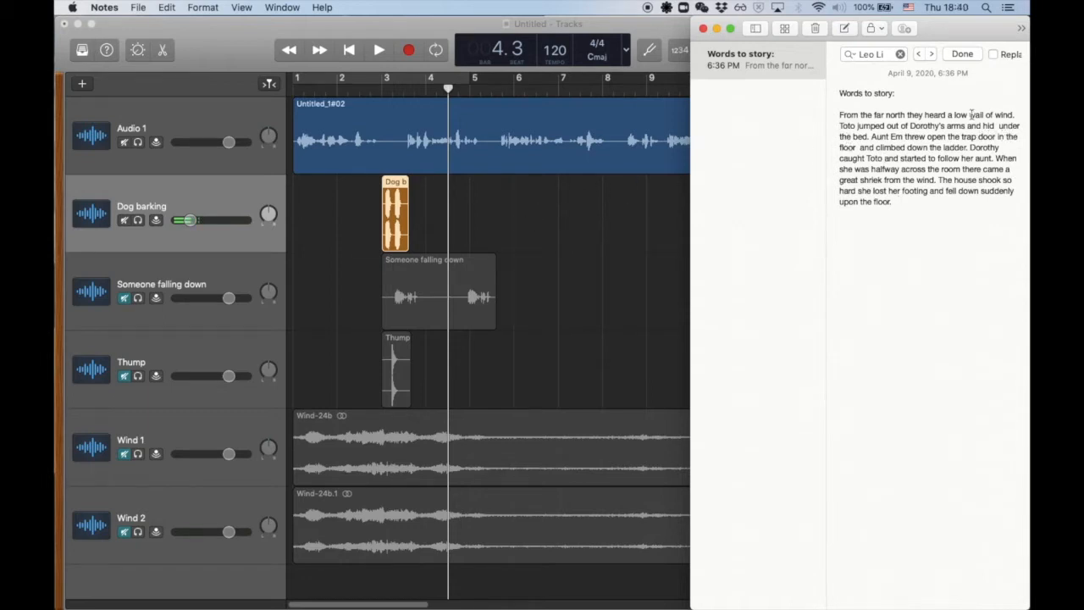
click(487, 193)
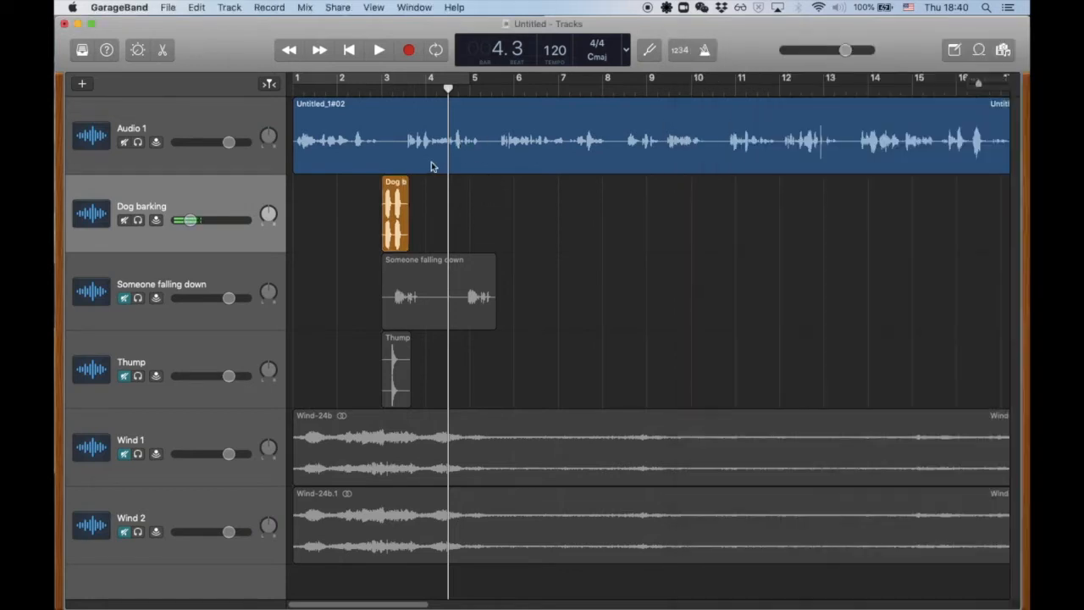
- Play the narration from midway through bar 3 to find the bark's cue, and move the Dog barking region to just after bar 5
click(399, 84)
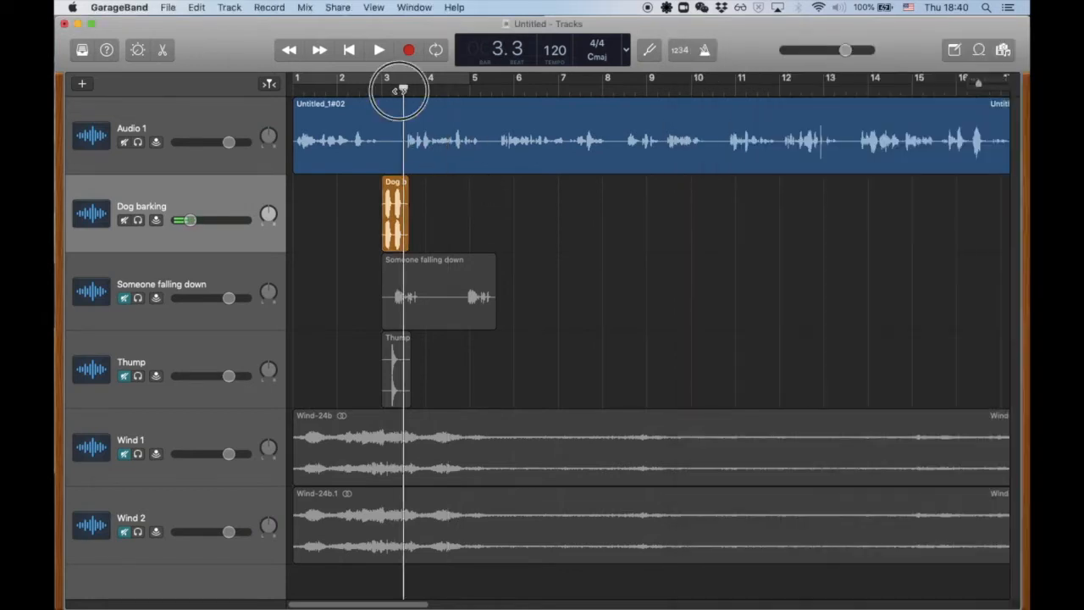
key(space)
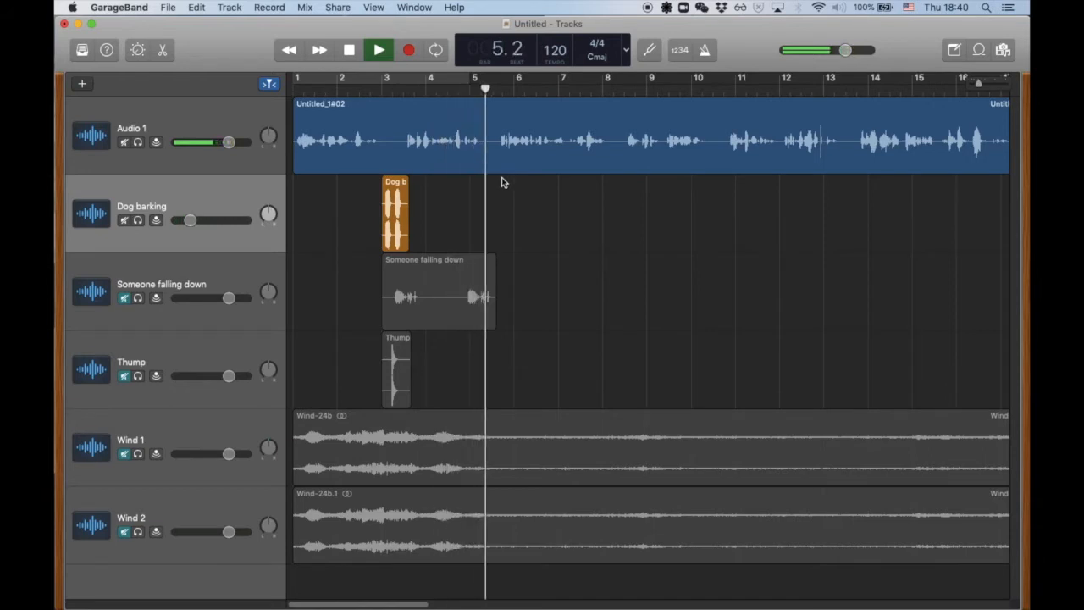
key(space)
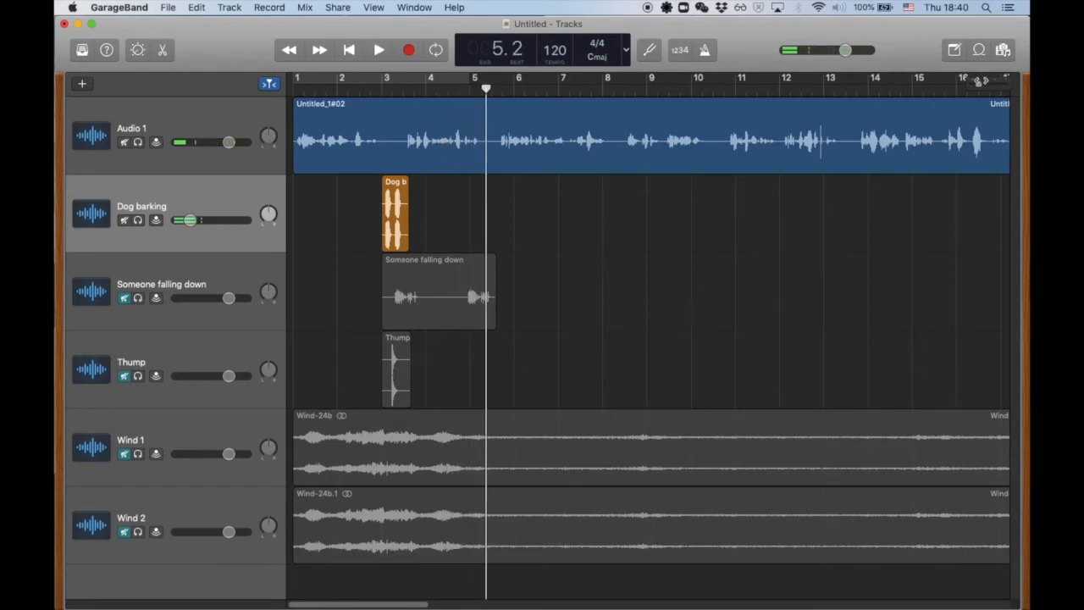
mouse_move(981, 83)
mouse_down()
mouse_move(995, 82)
mouse_move(981, 82)
mouse_up()
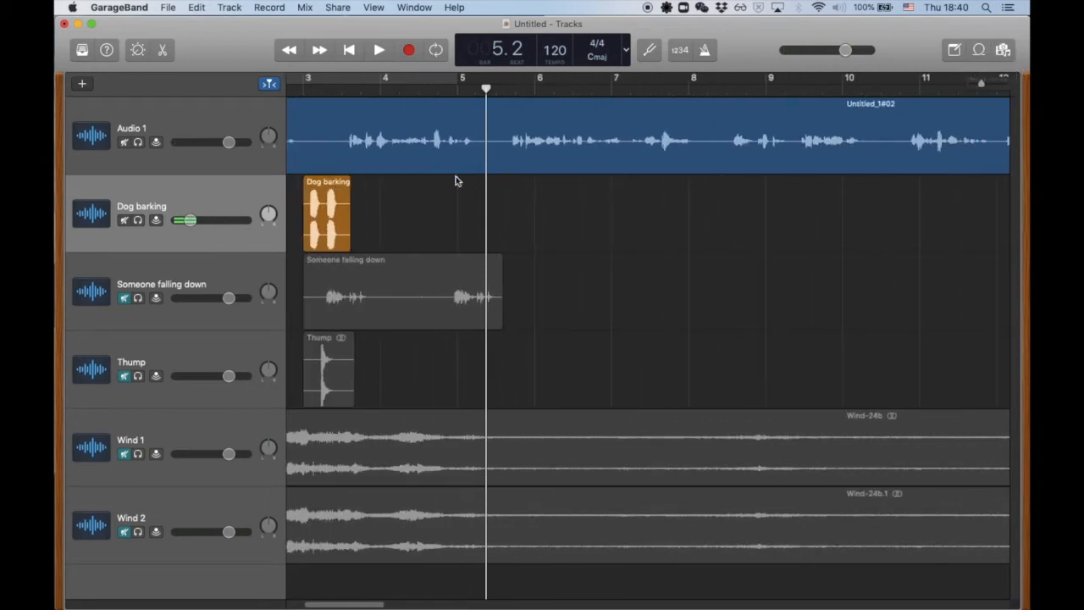
drag(323, 182, 481, 183)
mouse_move(980, 82)
mouse_down()
mouse_move(988, 85)
mouse_move(976, 82)
mouse_up()
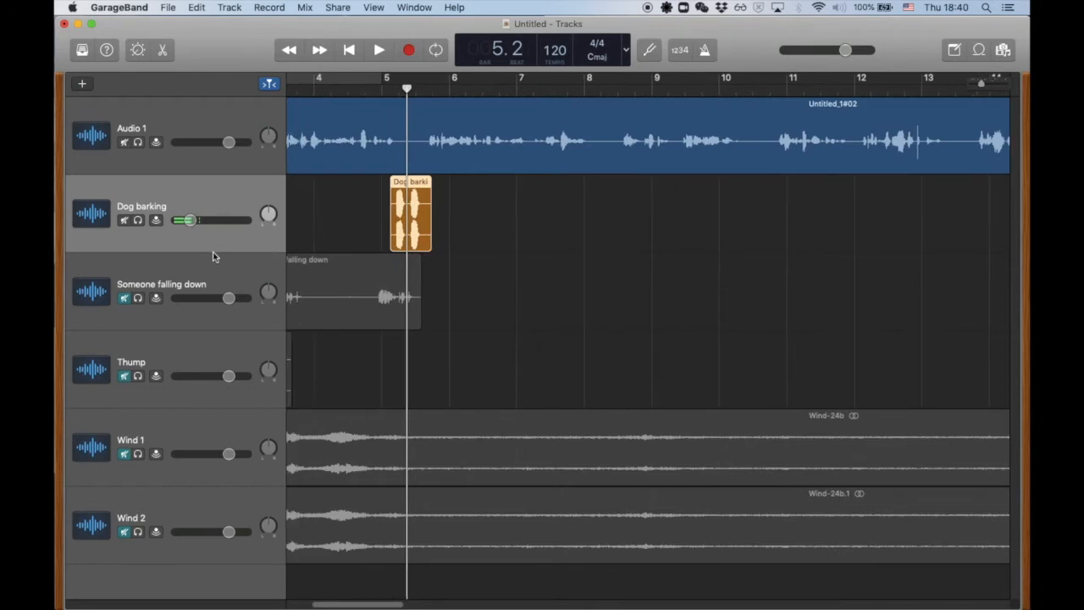
- Audition the bark against the narration from bar 3, then trim both ends of the Dog barking region and shift it to about 5.2
scroll(400, 93, left, 5)
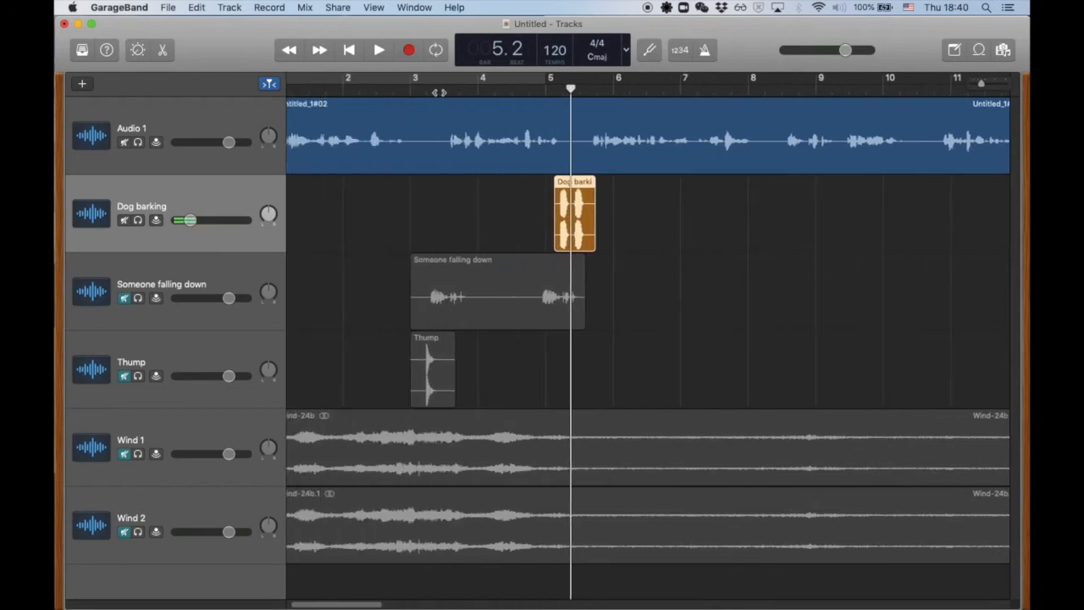
click(438, 93)
scroll(427, 104, left, 1)
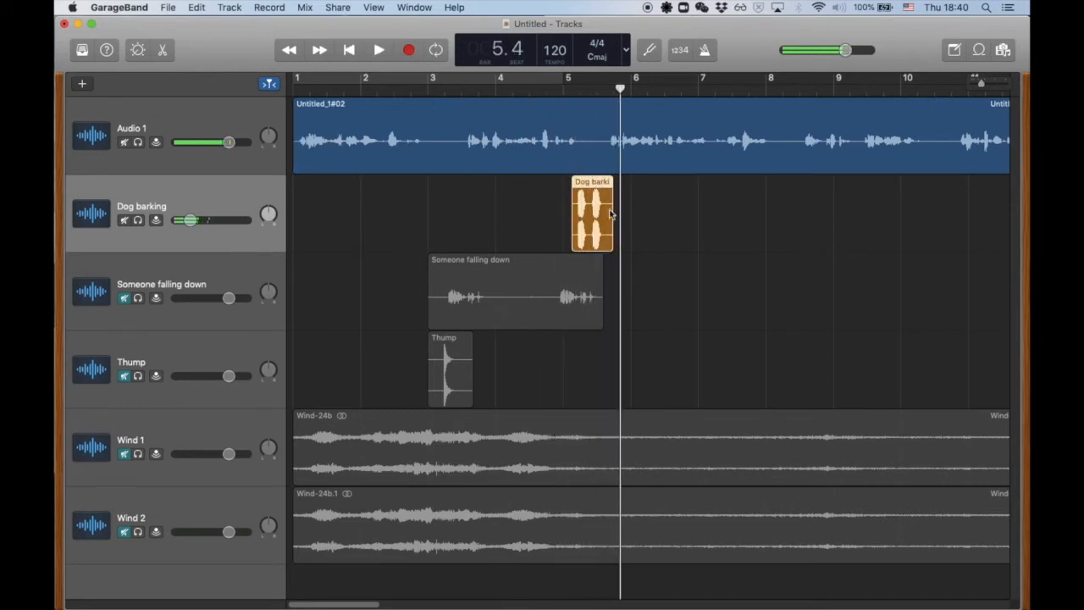
drag(982, 85, 993, 84)
drag(574, 234, 615, 228)
drag(920, 243, 844, 230)
drag(743, 186, 773, 185)
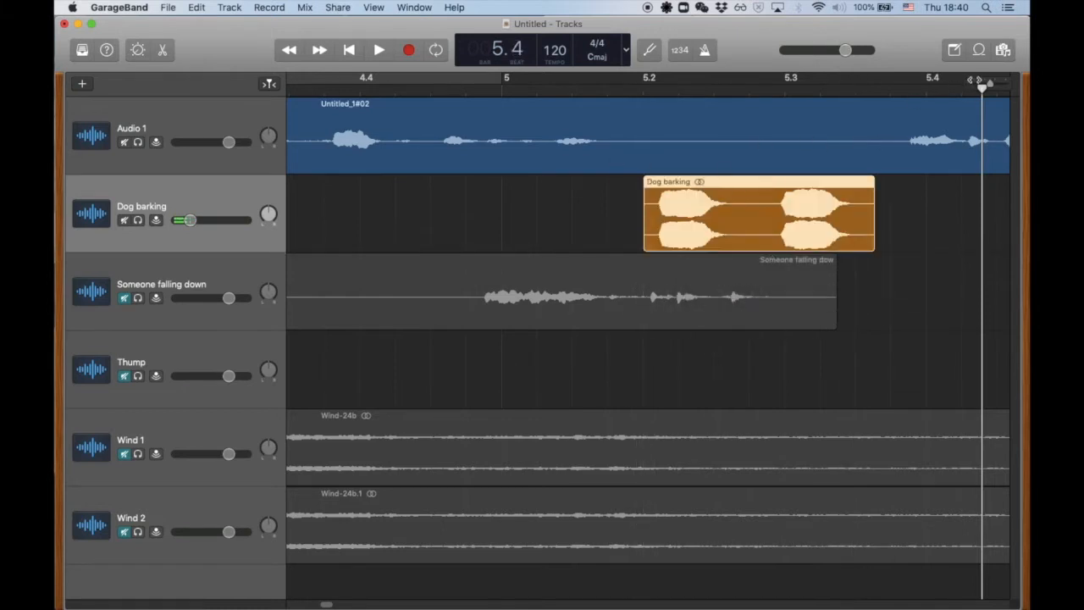
- Play the narration with the repositioned dog bark from bar 3 to check its timing and level
drag(982, 85, 943, 92)
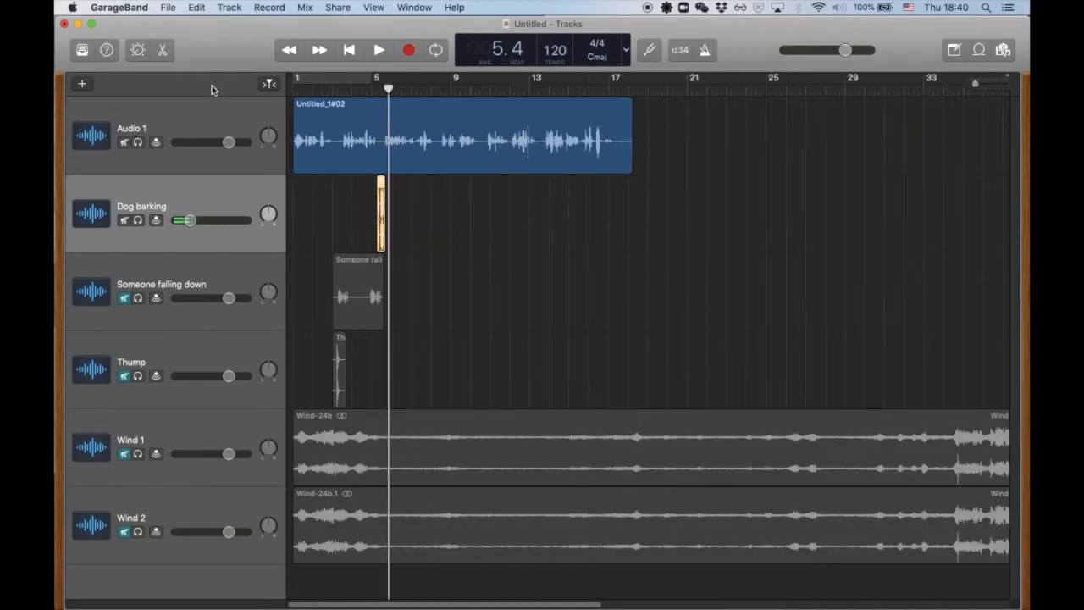
click(335, 91)
key(space)
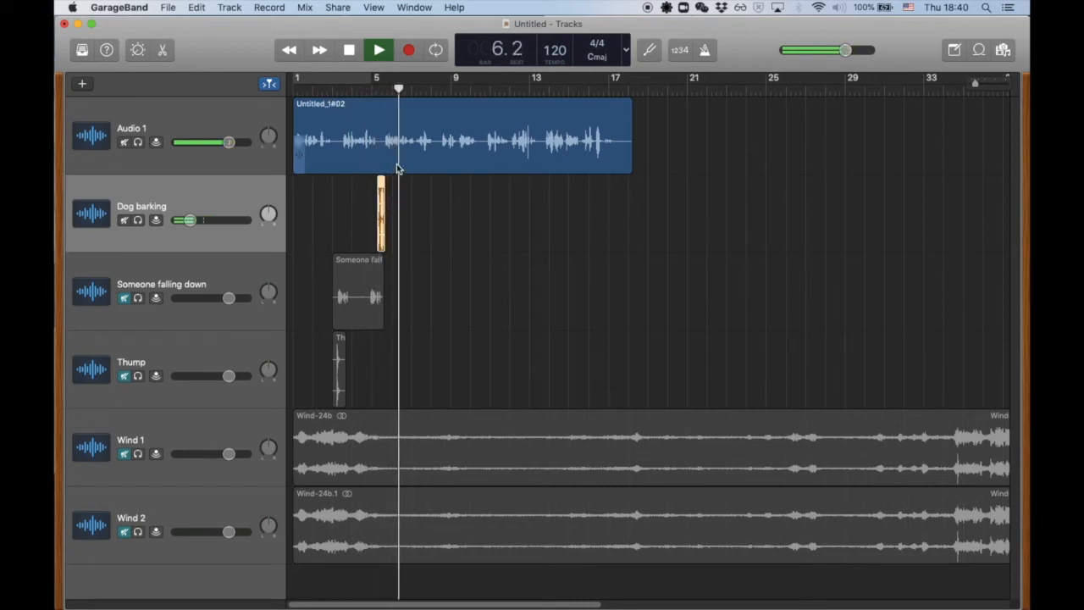
key(space)
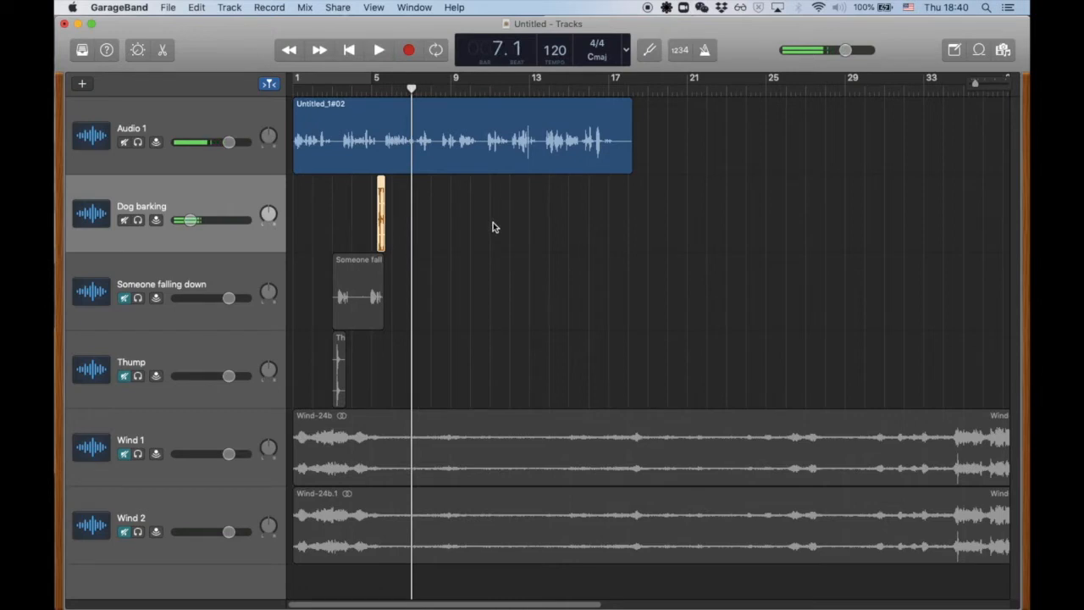
- Mute the Dog barking track, unmute Someone falling down, and play it with the narration from bar 3
click(124, 220)
click(124, 300)
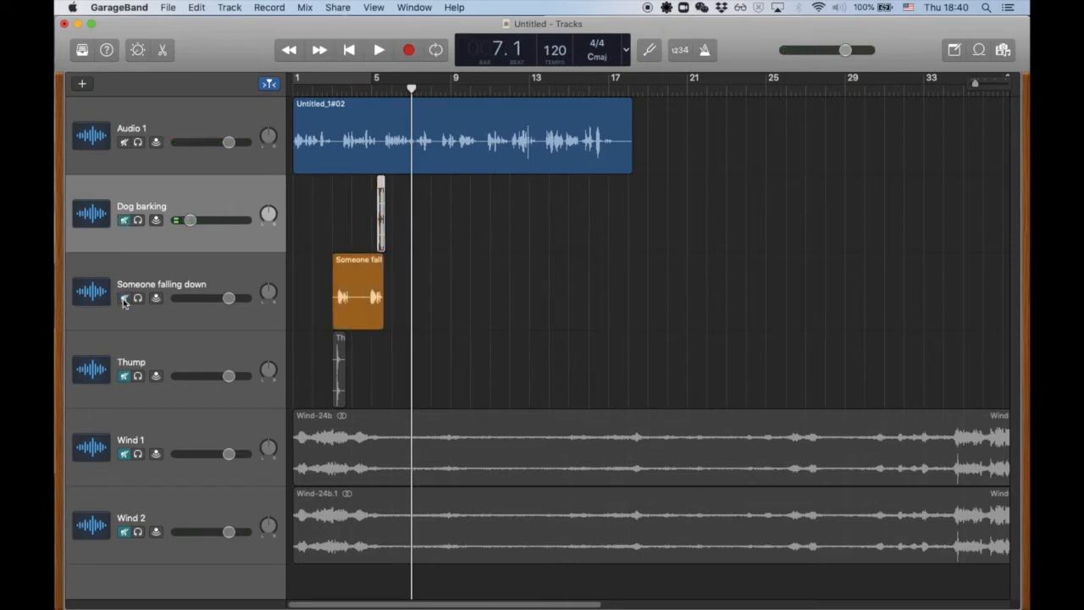
key(super+Tab)
key(super+Tab)
click(330, 87)
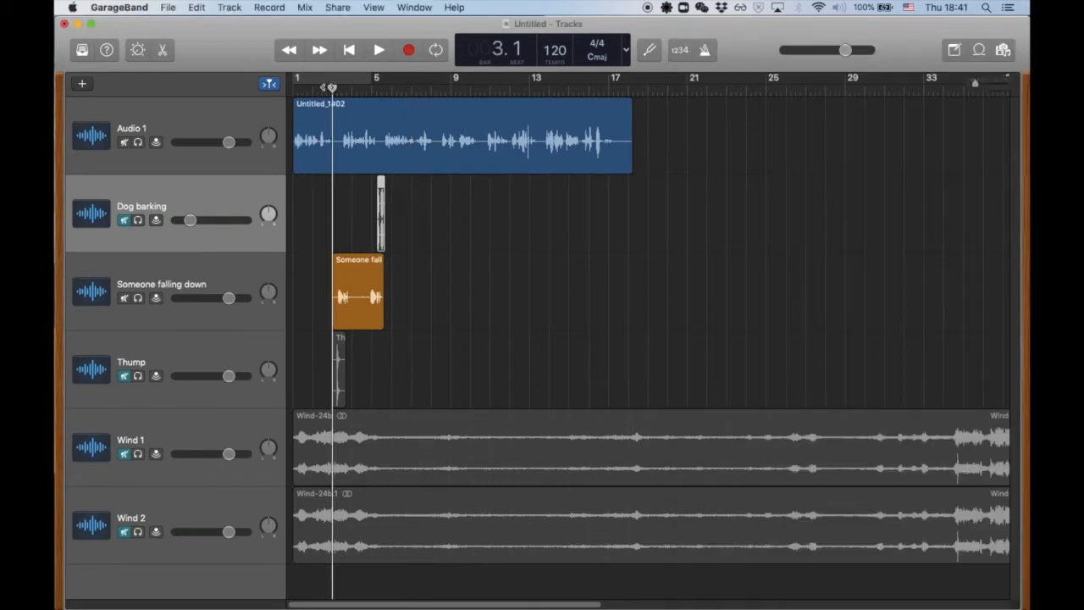
key(space)
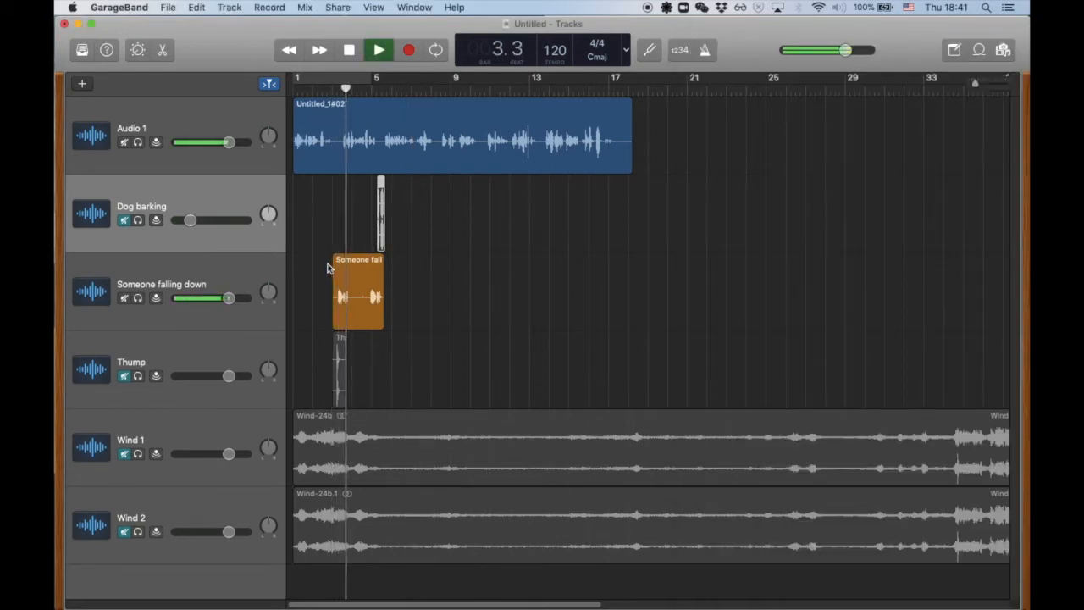
key(space)
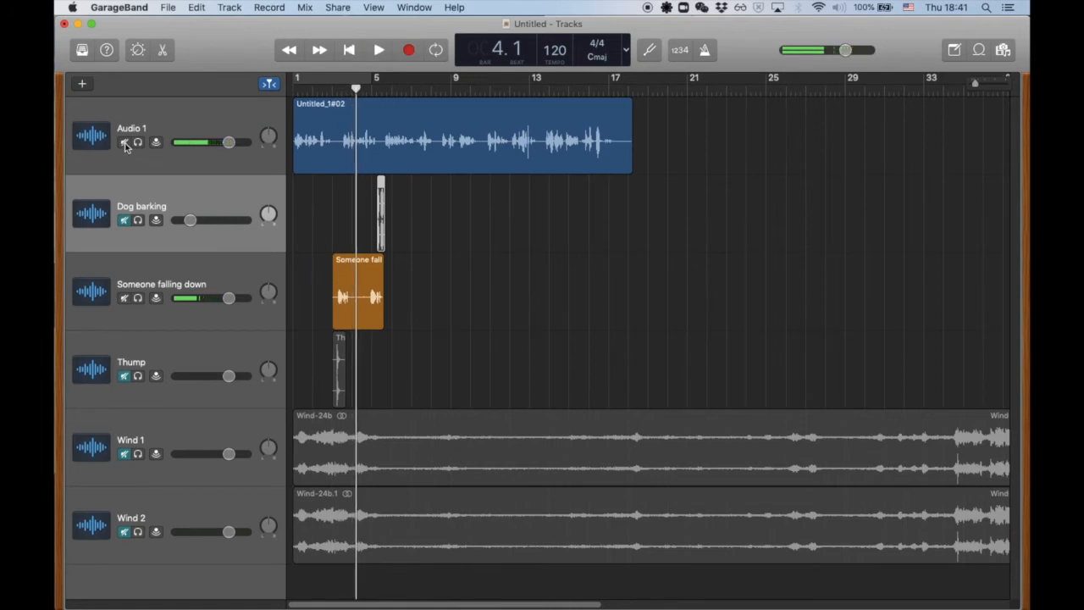
- Mute Audio 1 and audition the Someone falling down effect on its own from bar 3
click(124, 143)
click(331, 89)
key(space)
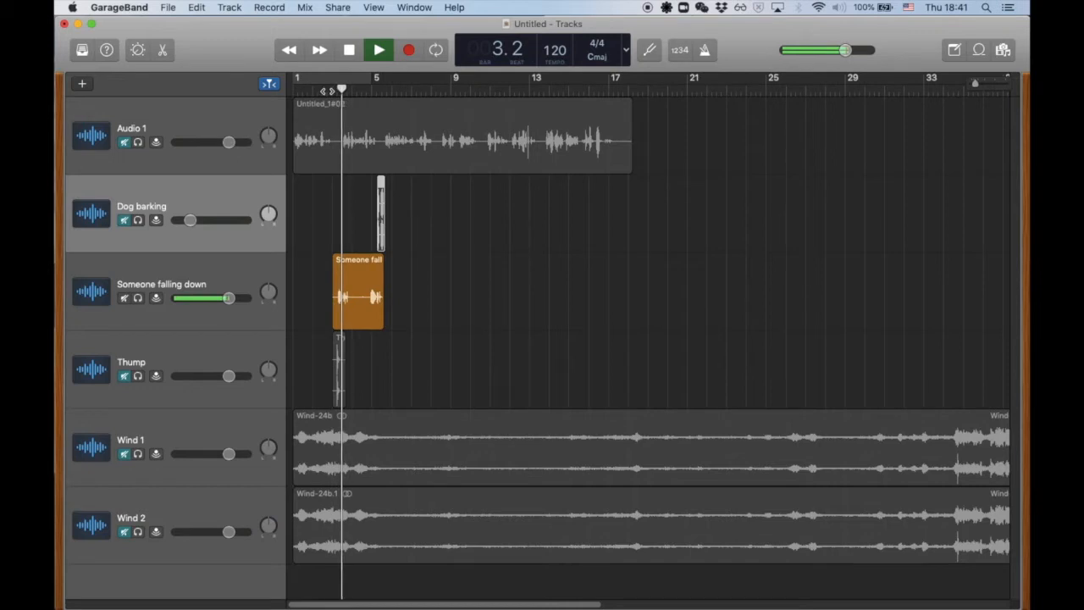
key(space)
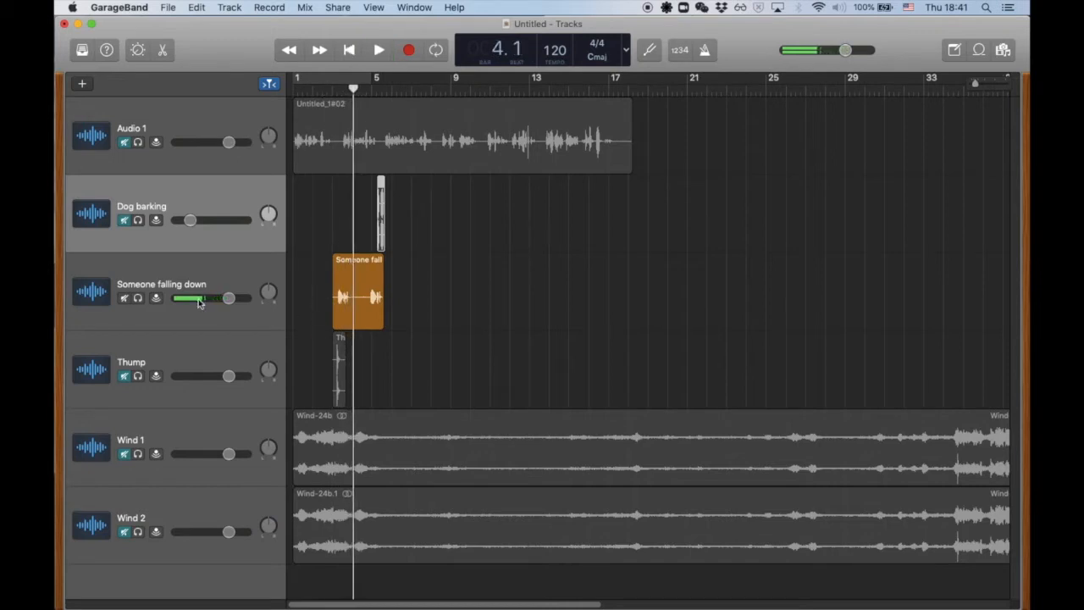
- Lower the Someone falling down track's volume and audition it from just before bar 3
drag(233, 302, 193, 302)
click(324, 91)
key(space)
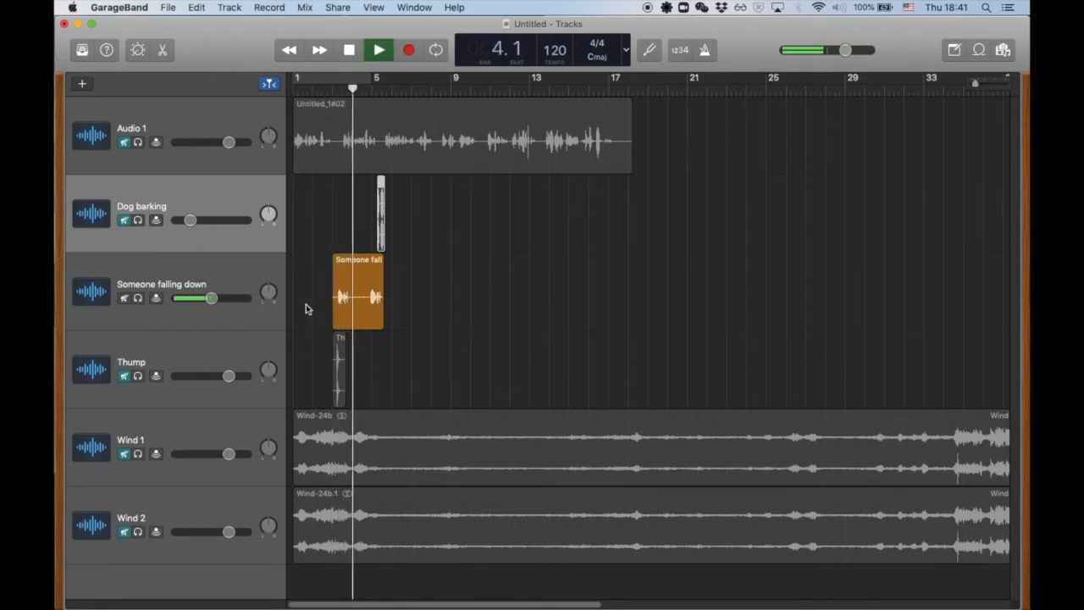
key(space)
- Audition the second fall in the Someone falling down region, then trim the region's end back to bar 4 to keep only the first fall
mouse_move(381, 317)
mouse_down()
mouse_move(355, 318)
mouse_move(381, 303)
mouse_up()
click(361, 92)
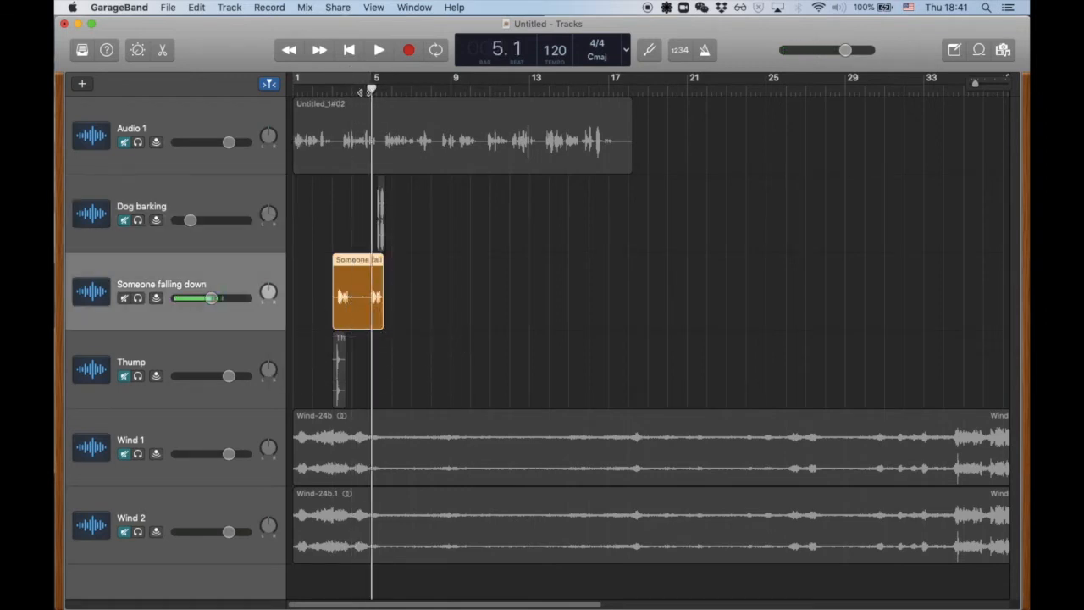
key(space)
key(space)
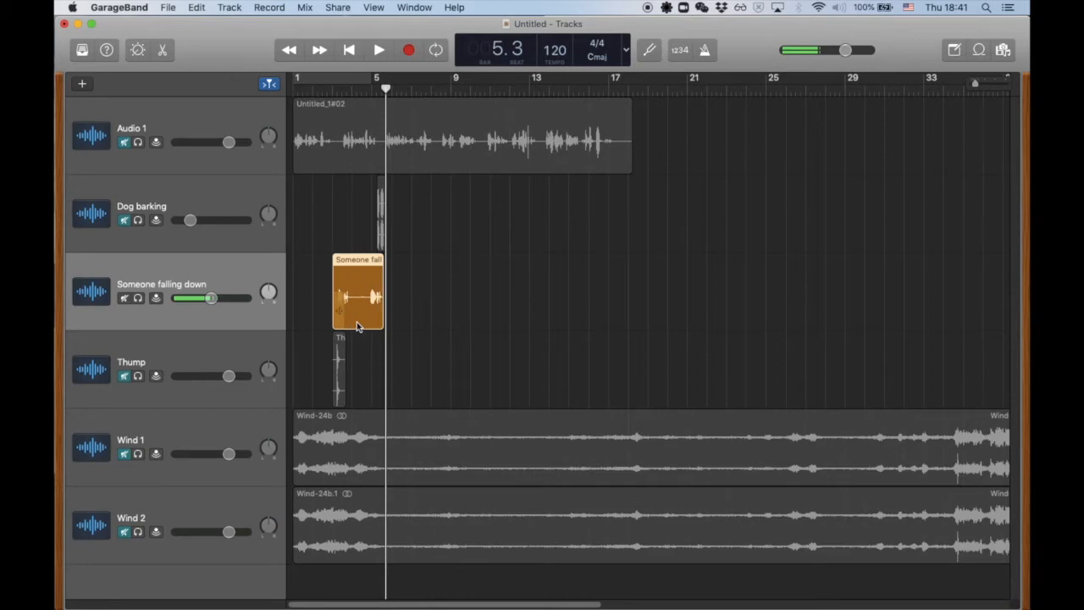
drag(381, 314, 346, 324)
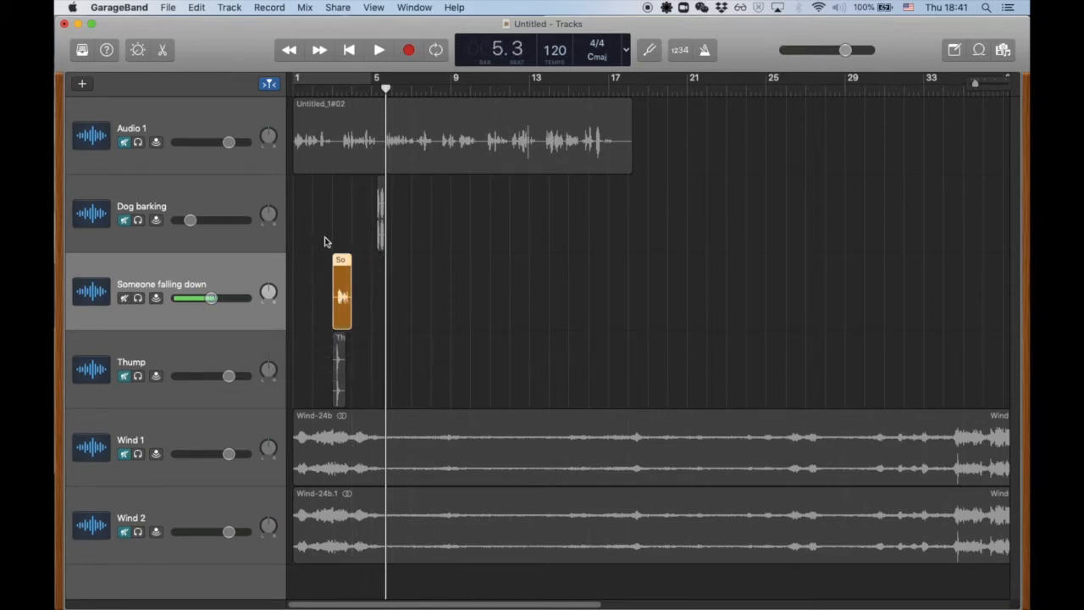
- Unmute Audio 1 and check the story text in Notes for the line where the fall happens
click(126, 144)
key(super+Tab)
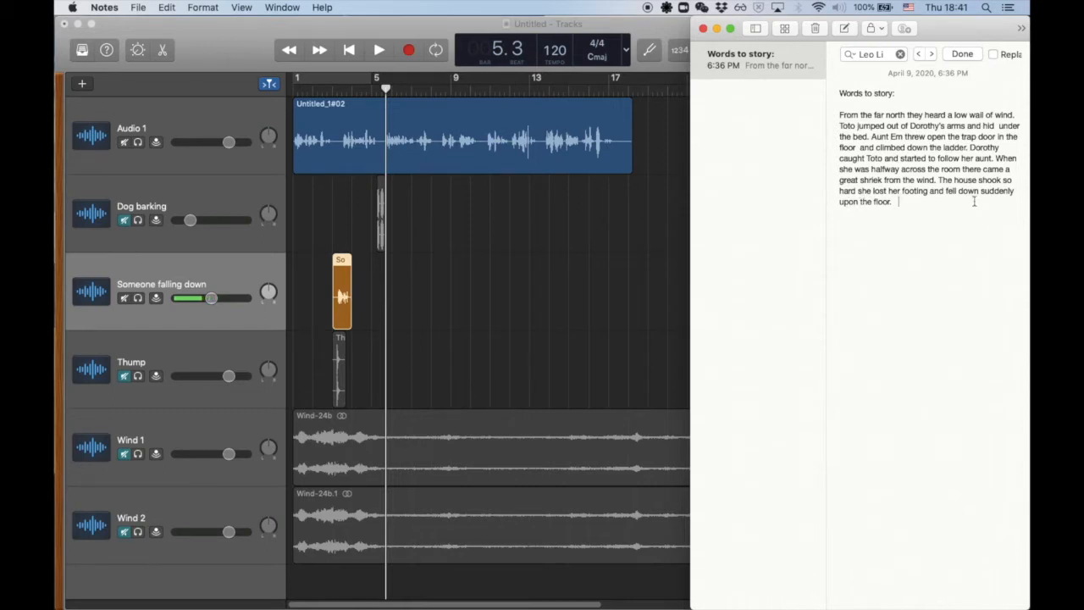
click(556, 265)
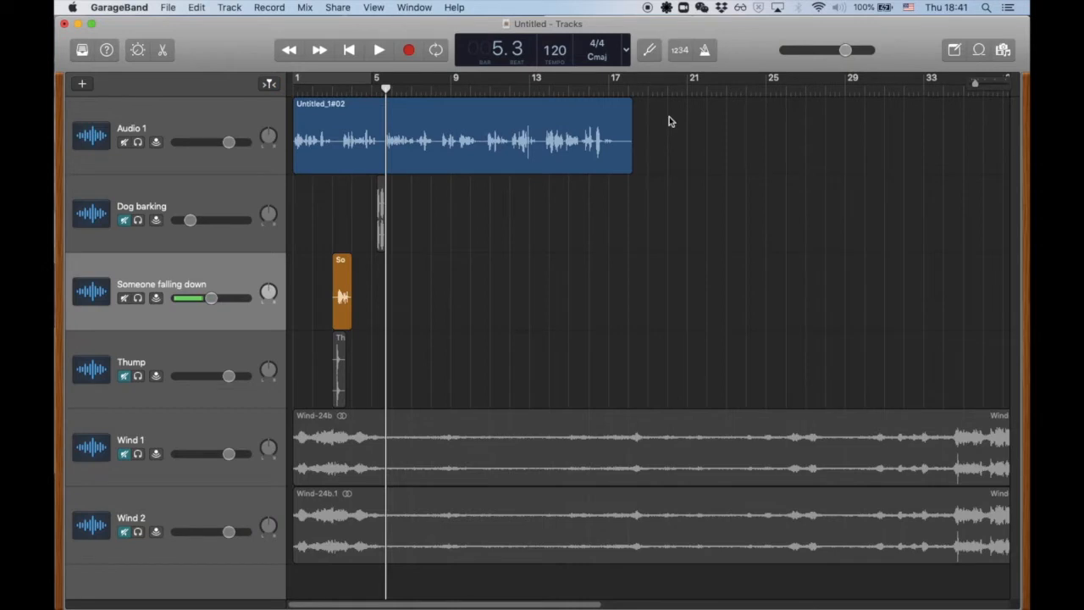
- Play the narration's ending from about bar 16 to find the fall's cue, and move the Someone falling down region to bar 17
click(587, 91)
key(space)
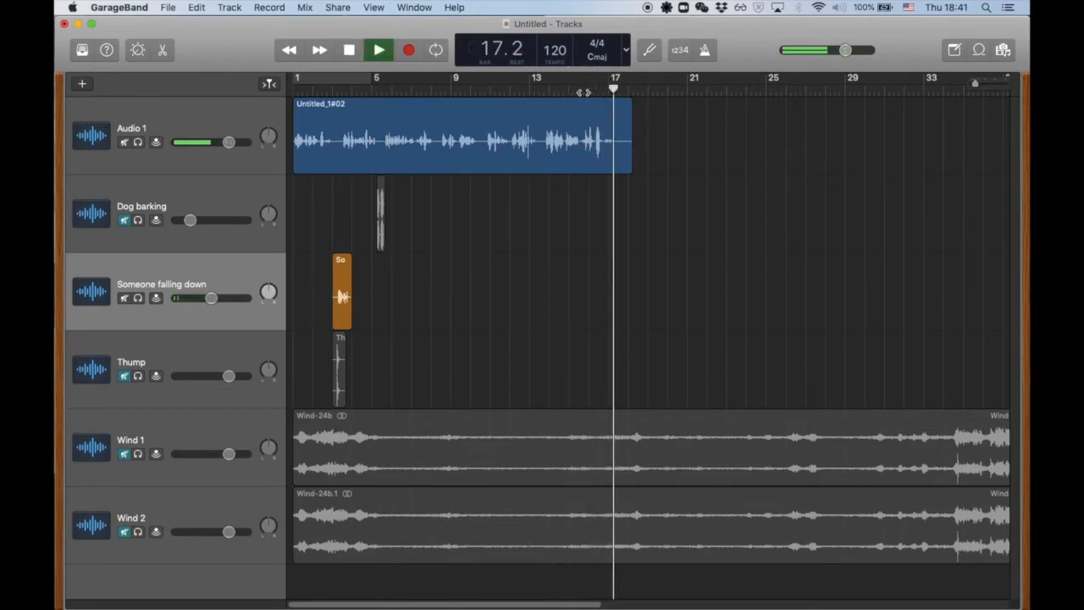
key(space)
drag(347, 261, 568, 272)
key(super+z)
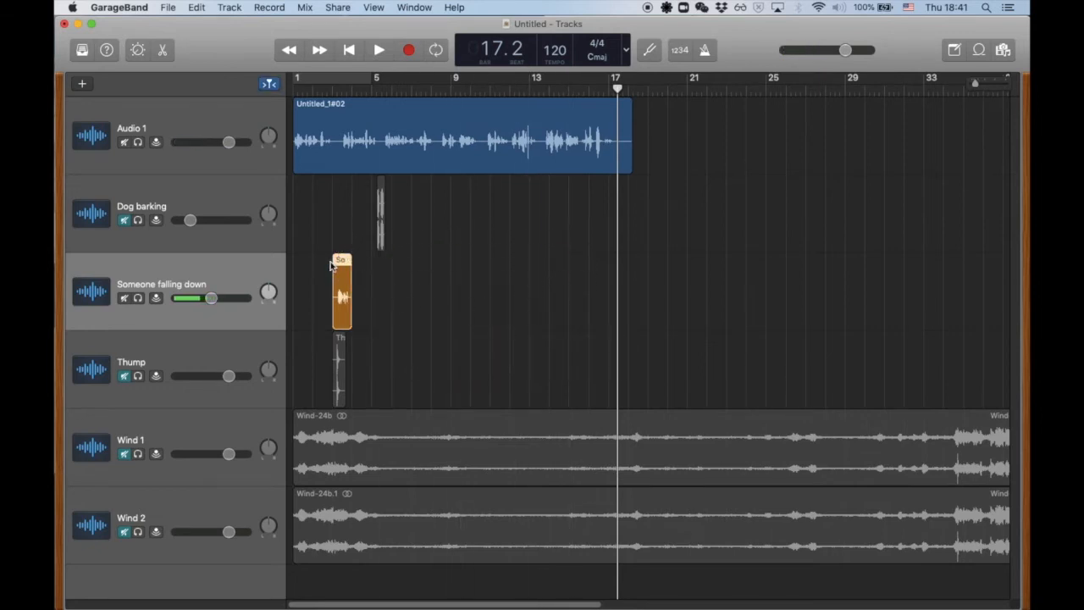
drag(340, 263, 619, 263)
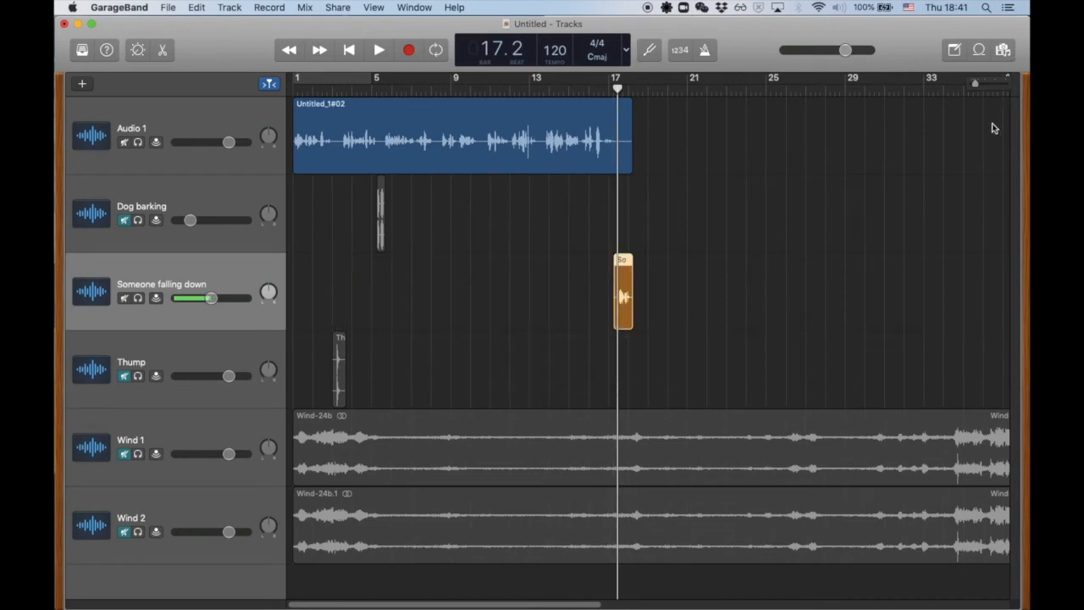
- Trim both ends of the Someone falling down region and reposition it just after the start of bar 17
drag(975, 86, 988, 85)
drag(532, 317, 661, 315)
drag(744, 262, 582, 265)
drag(768, 318, 722, 324)
drag(989, 85, 1023, 88)
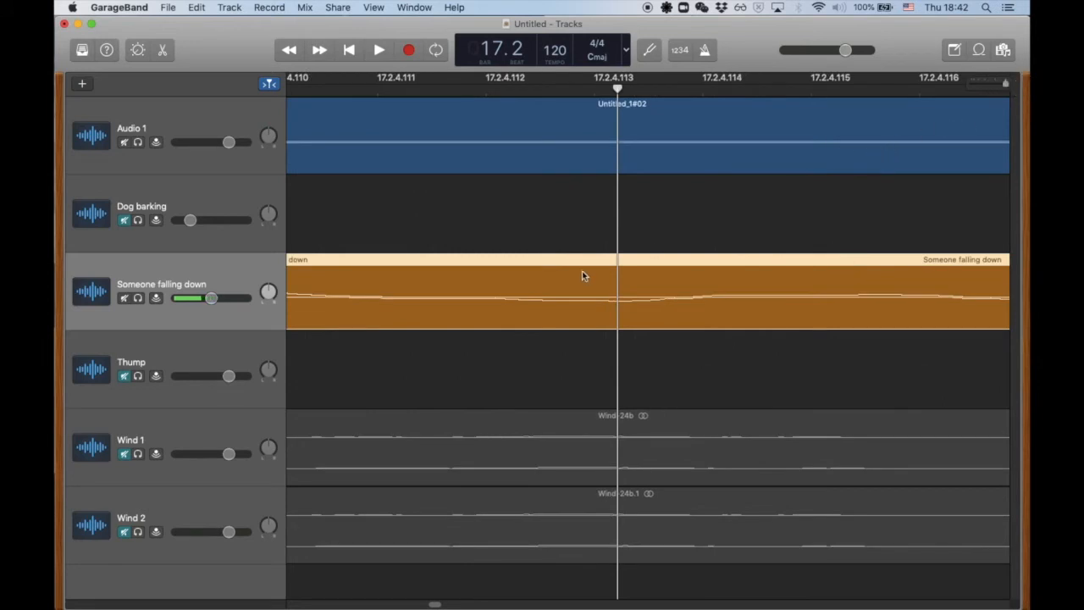
drag(1005, 85, 972, 88)
click(382, 91)
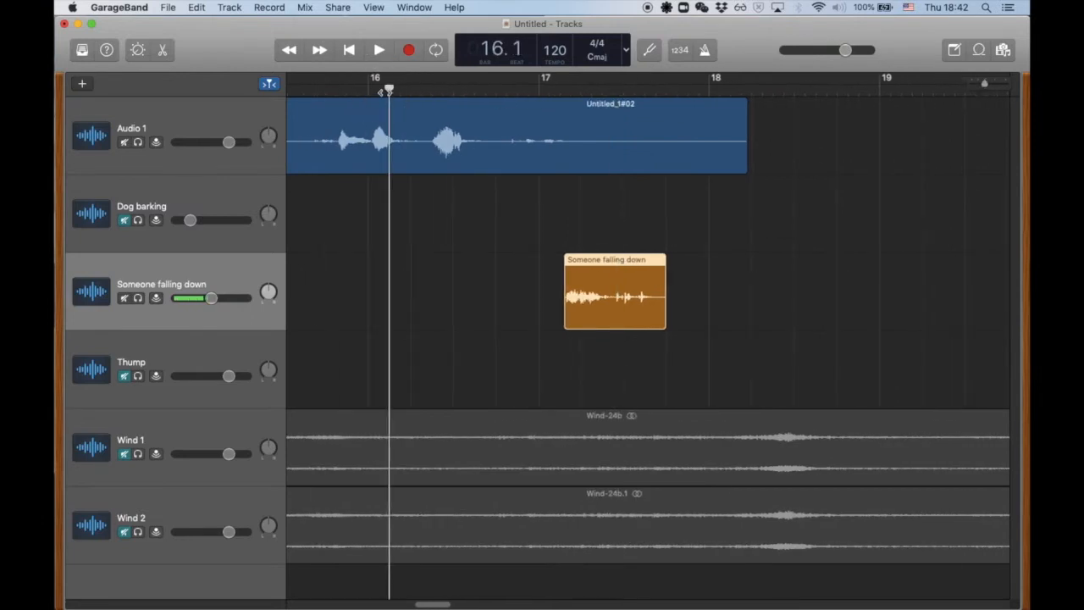
- Play the narration's ending with the fall, move the Someone falling down region slightly later in bar 17, and play it again
key(space)
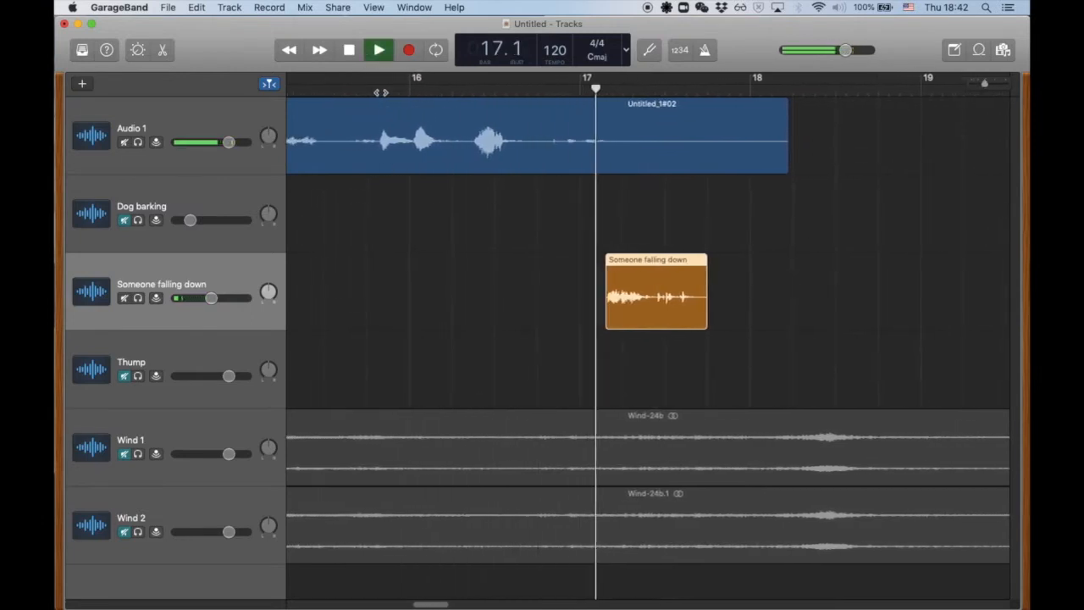
key(space)
drag(561, 263, 589, 264)
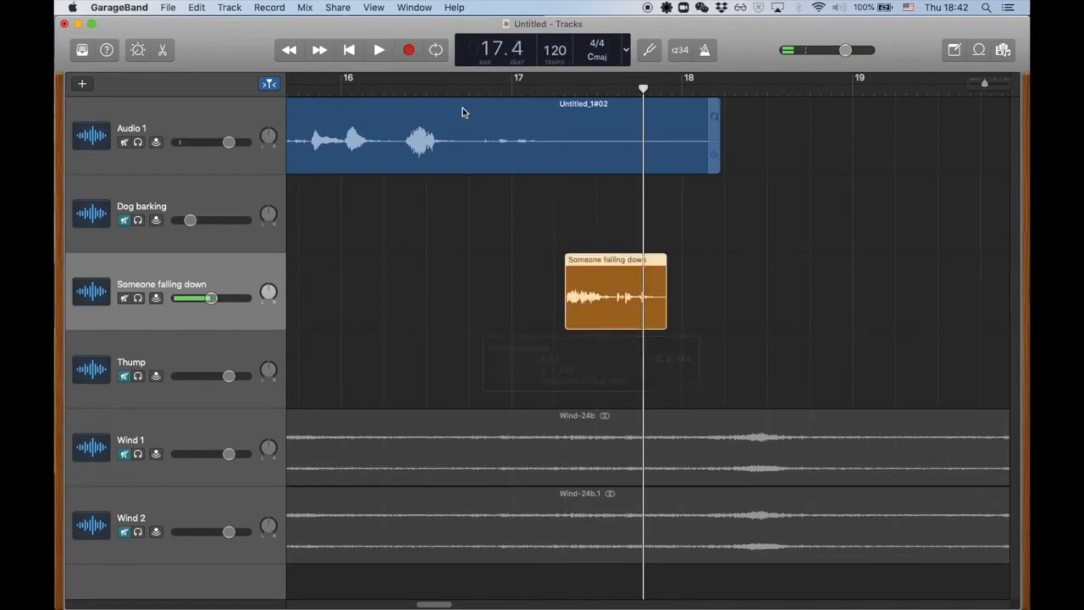
click(290, 91)
key(space)
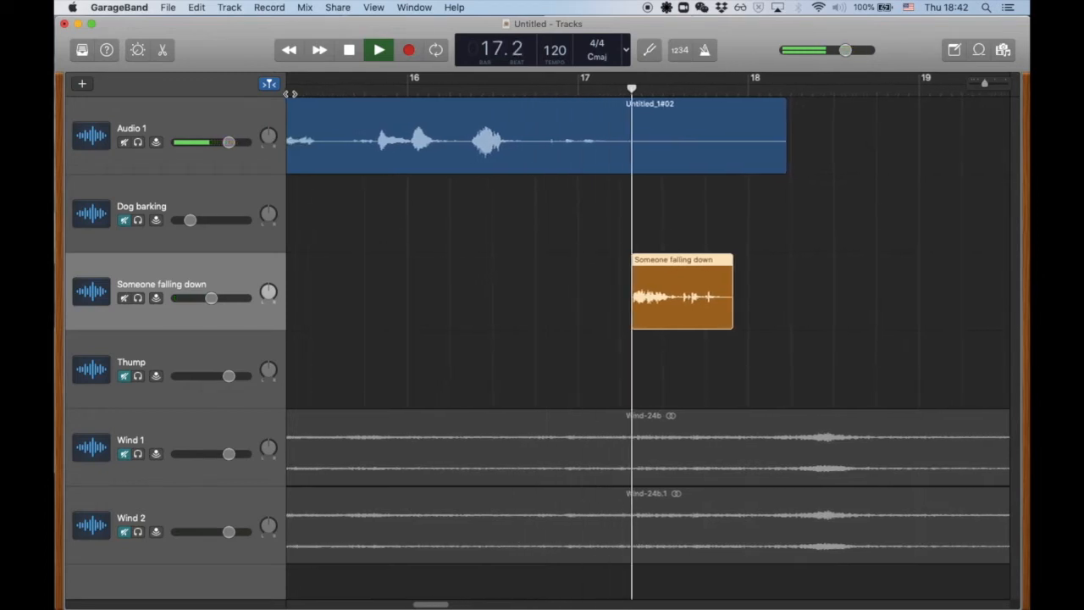
key(space)
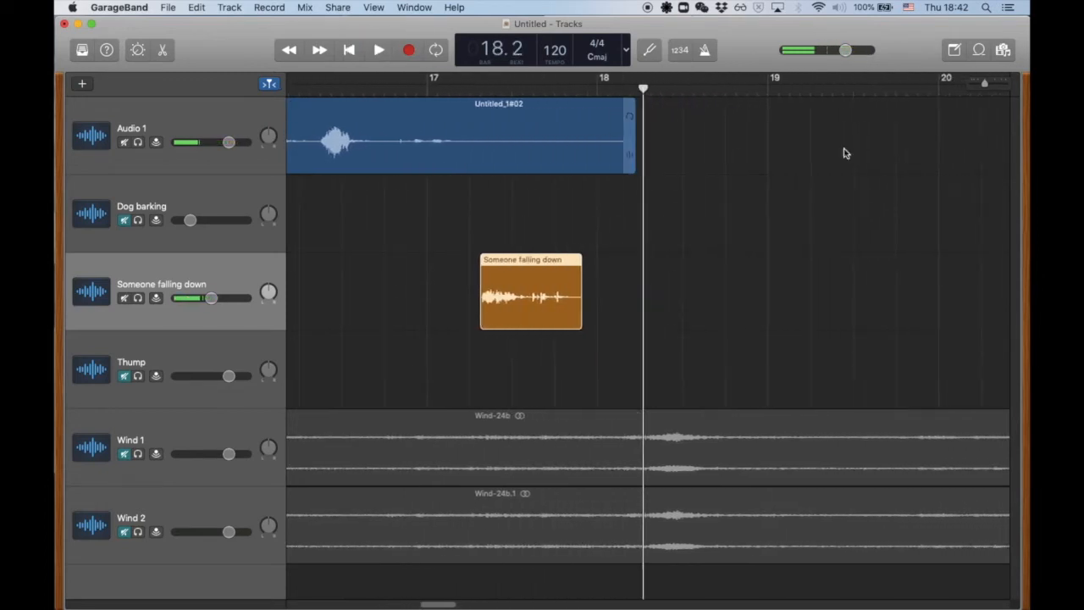
- Mute Someone falling down and Audio 1, unmute Thump, and play the thump sound from about bar 2
drag(982, 82, 957, 83)
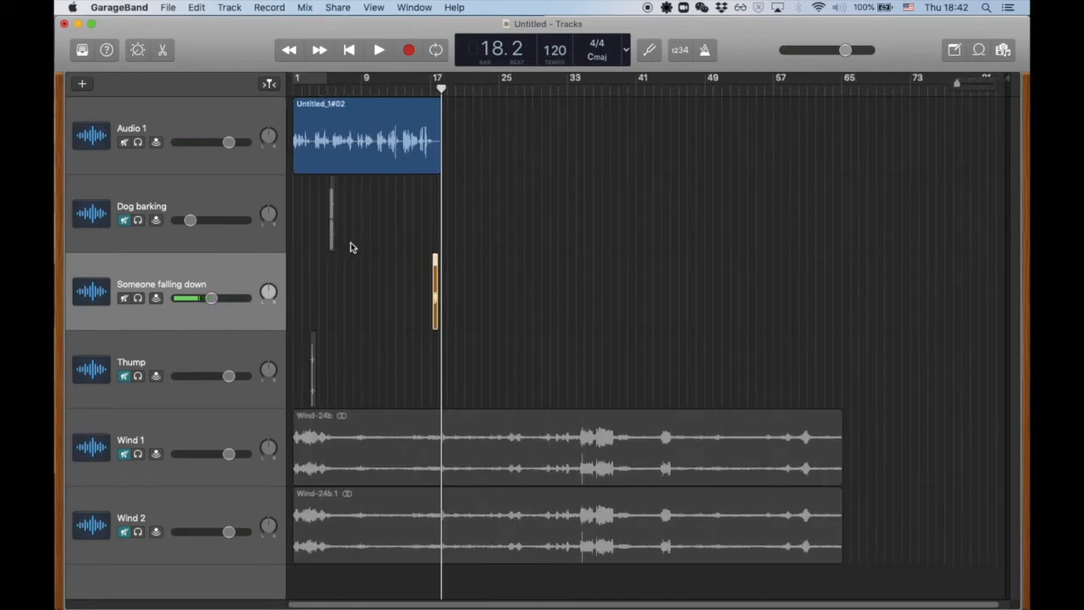
click(122, 300)
click(123, 377)
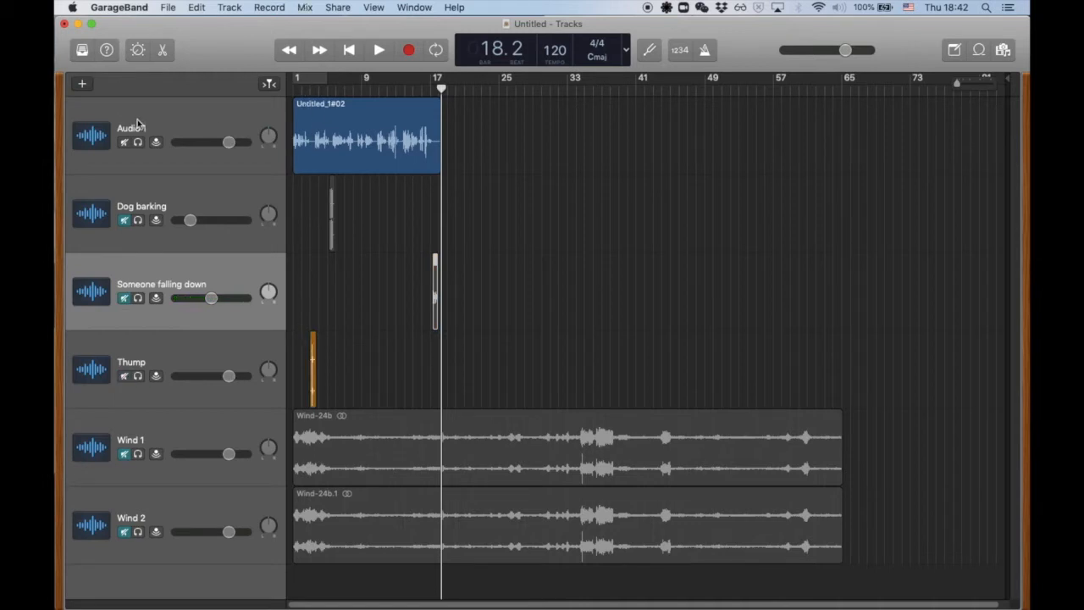
click(123, 142)
click(302, 92)
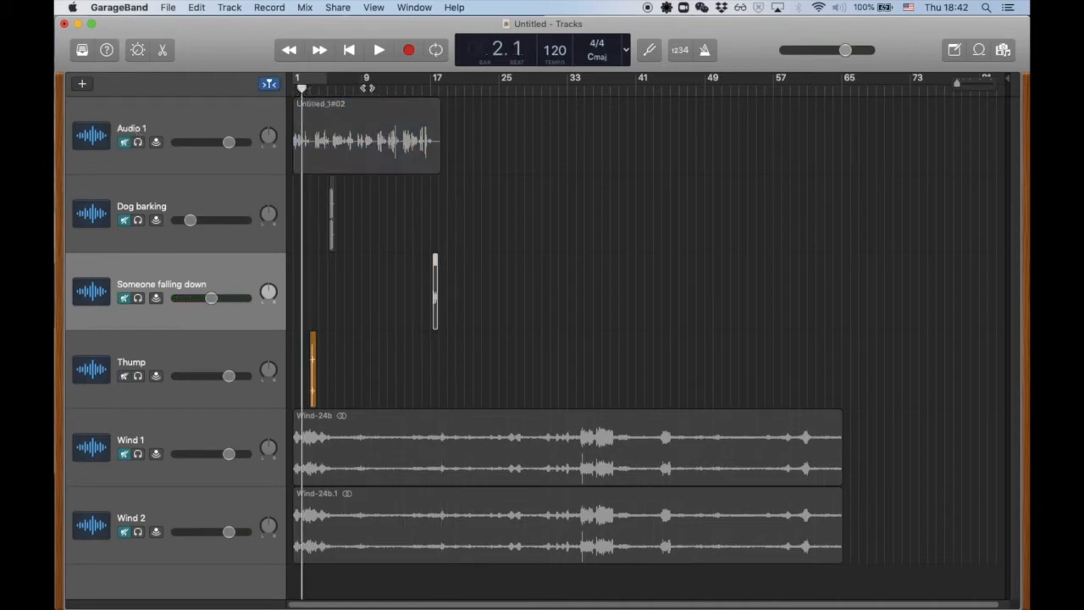
key(space)
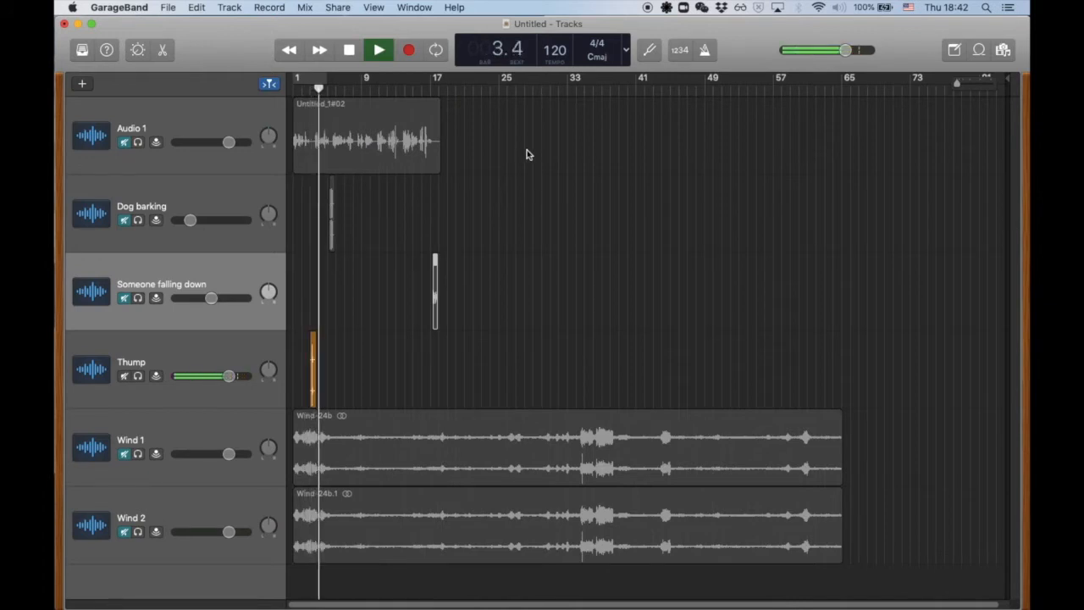
key(space)
- Check the story text in Notes for the thump's line, then unmute Audio 1 and play the narration from bar 6
key(super+Tab)
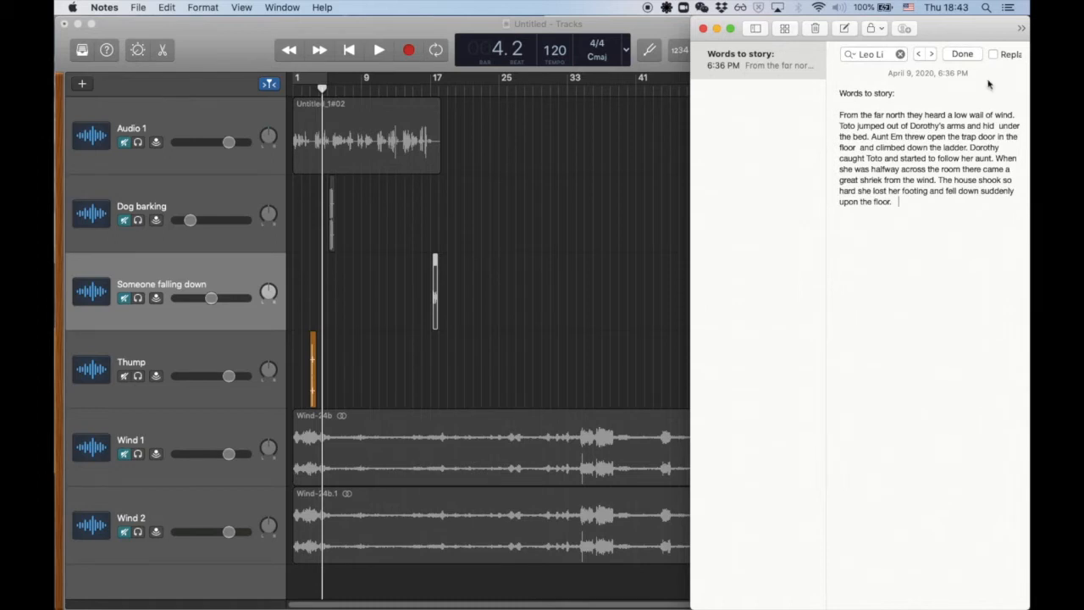
click(496, 176)
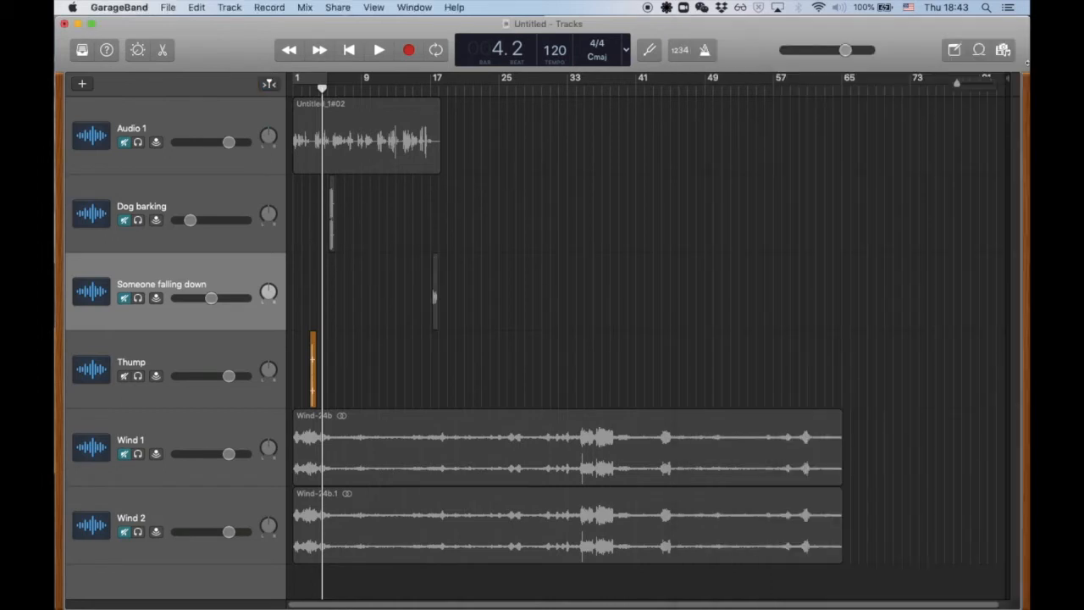
click(123, 147)
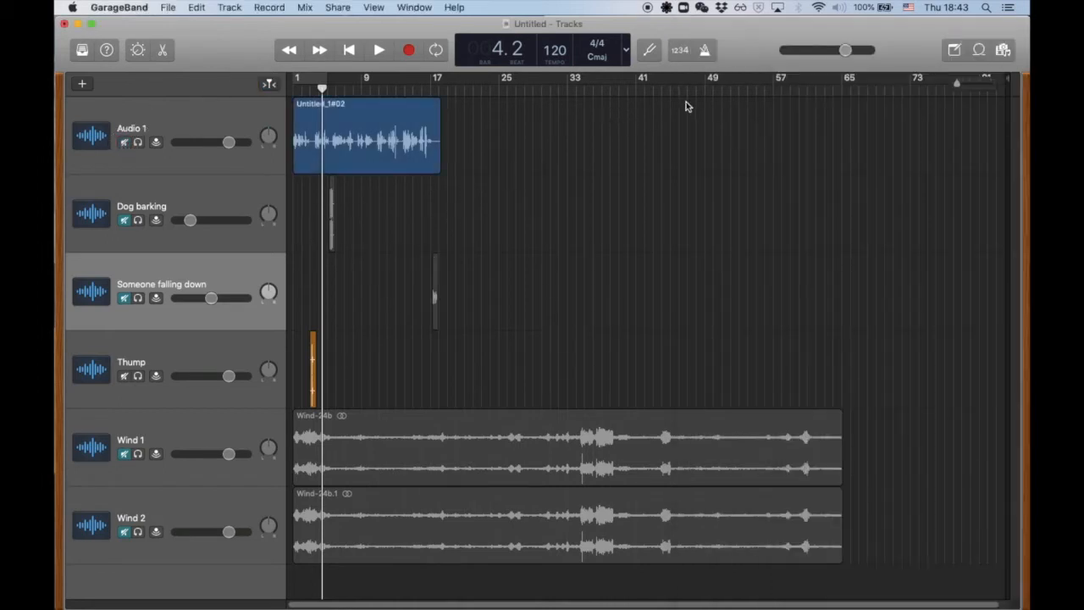
drag(328, 89, 334, 90)
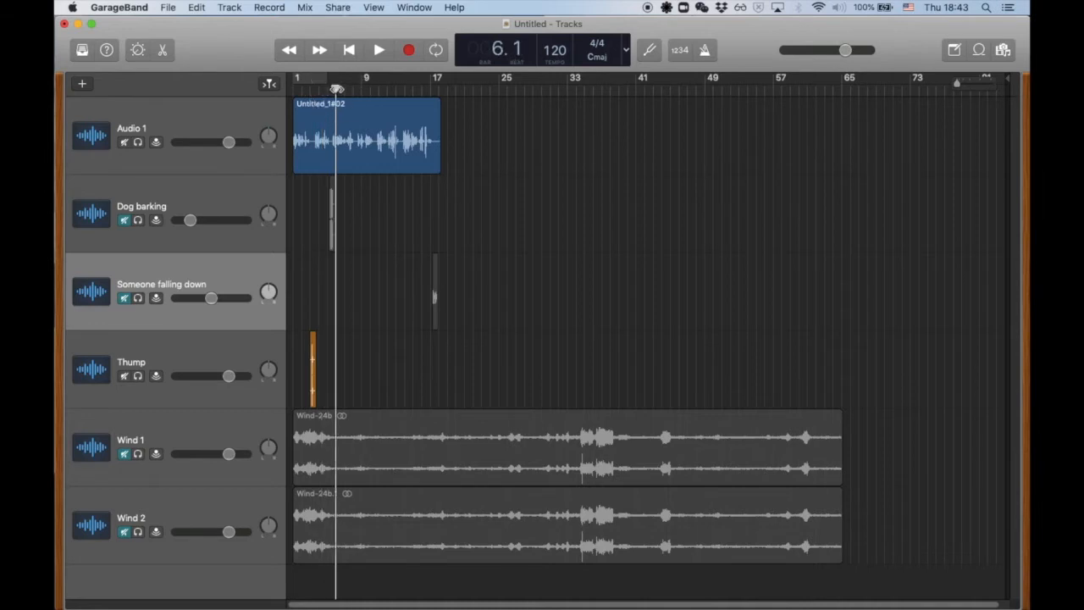
key(space)
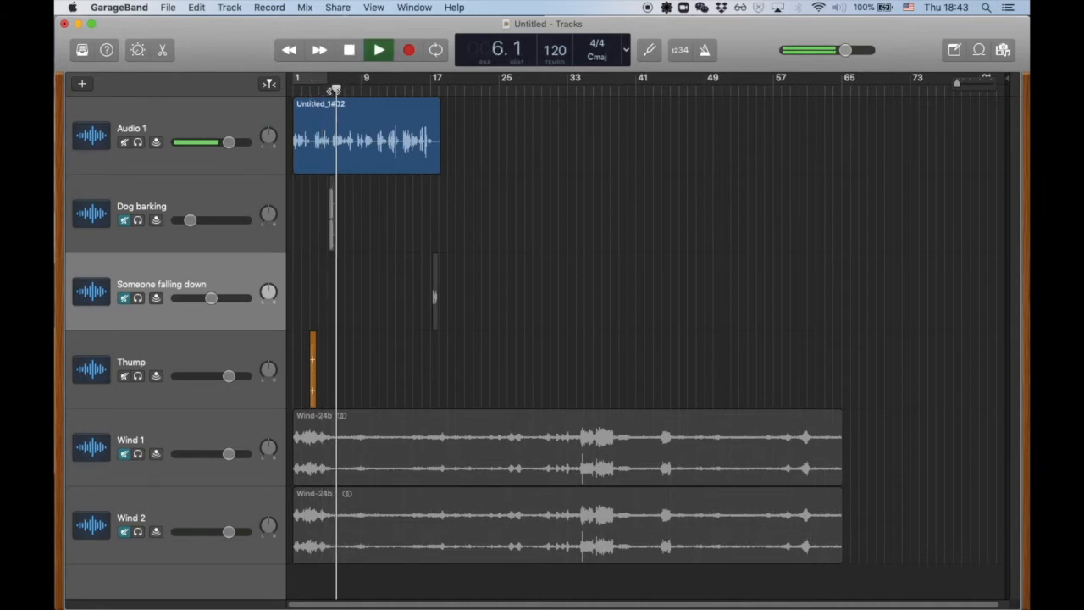
key(space)
- Move the Thump region to just after the start of bar 8 and play it against the narration
click(957, 86)
drag(958, 86, 978, 83)
scroll(379, 339, left, 3)
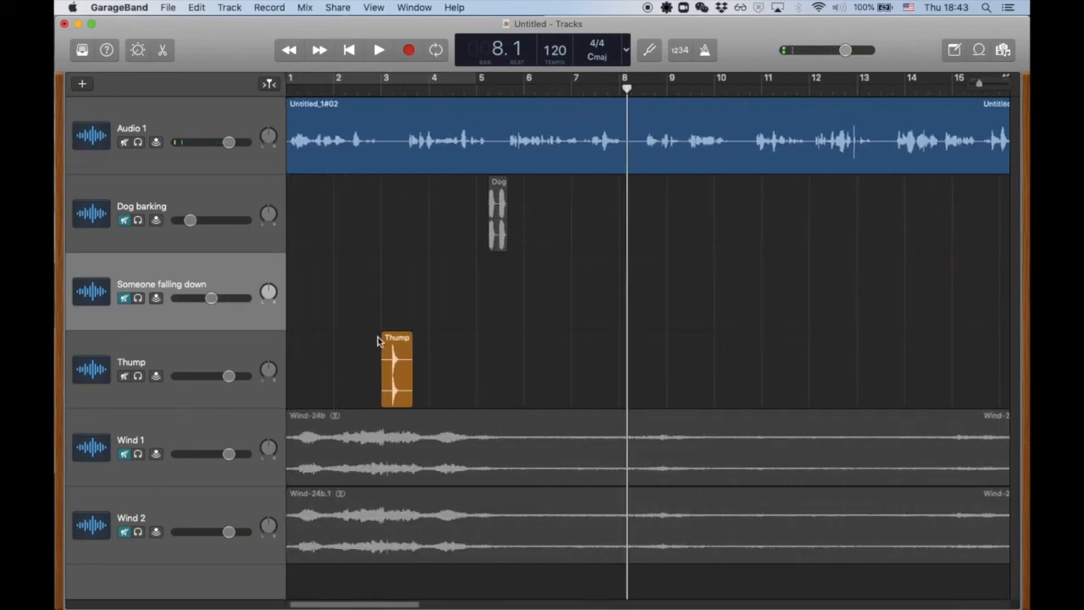
drag(398, 342, 642, 340)
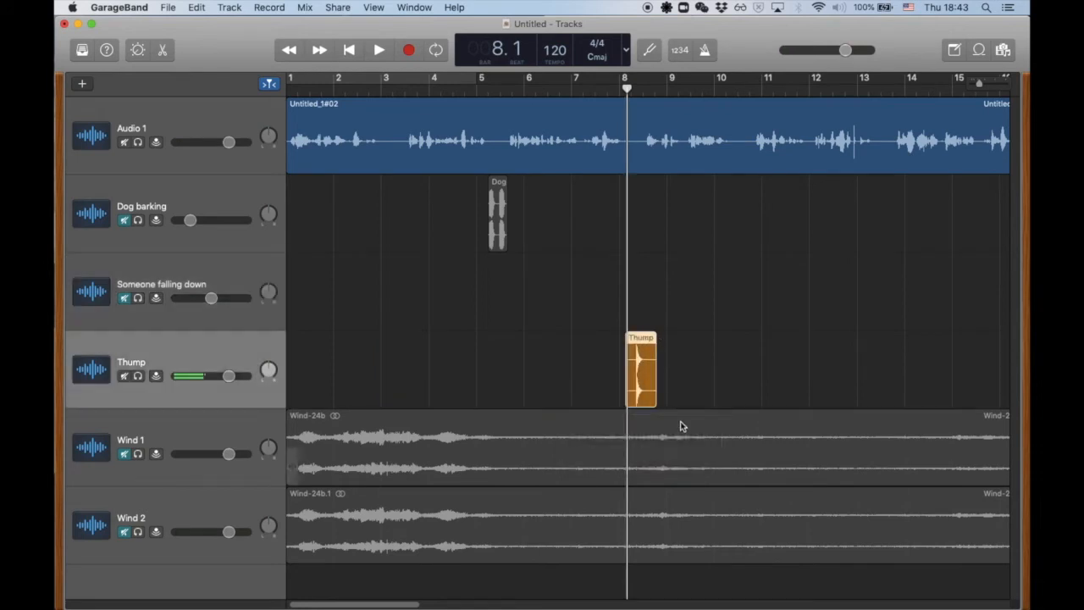
click(572, 88)
key(space)
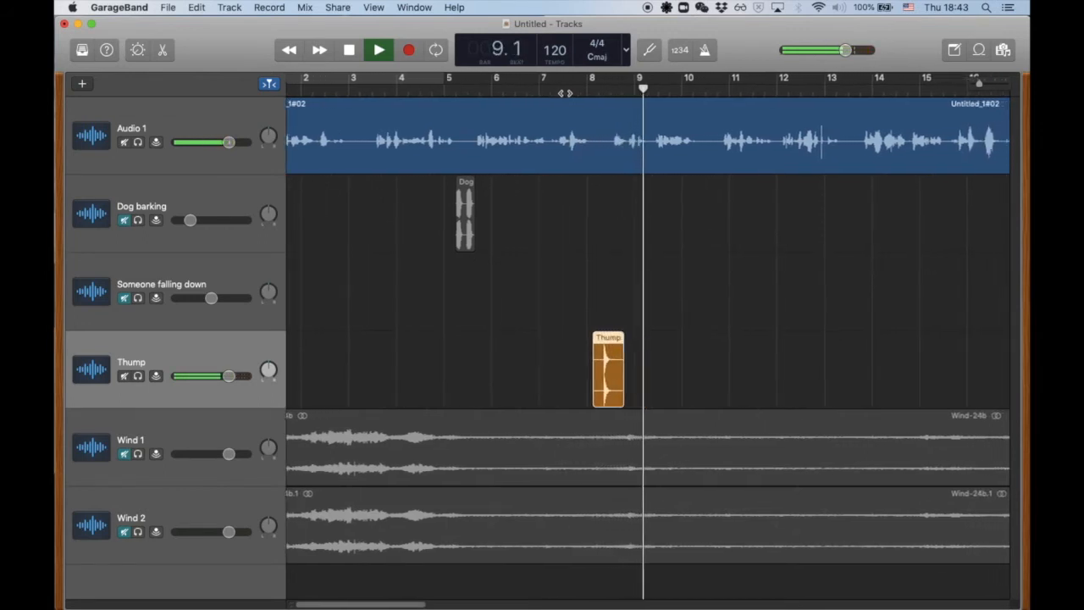
key(space)
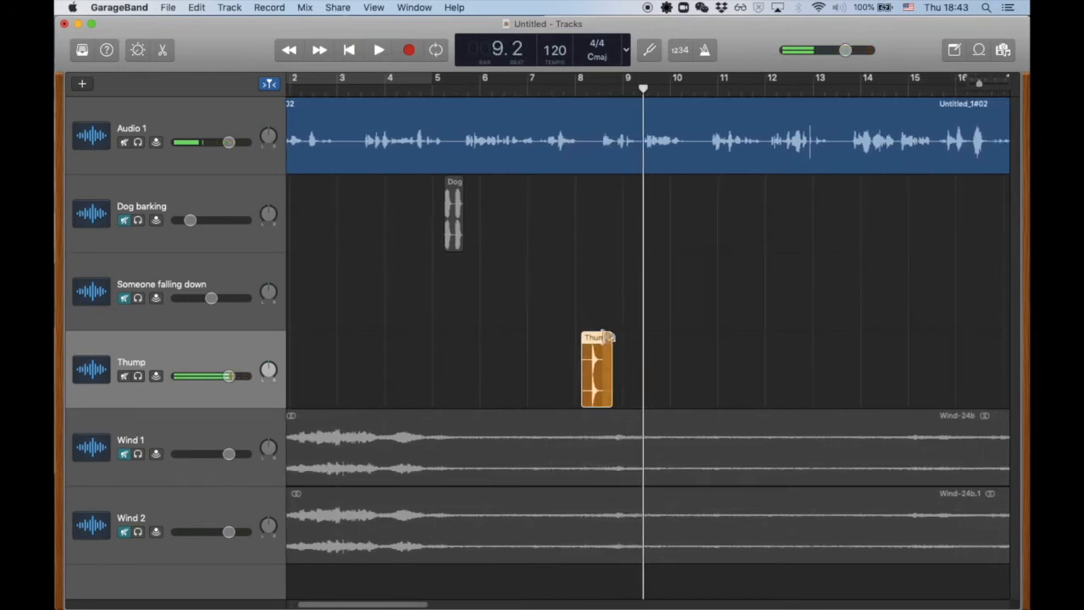
- Move the Thump region one bar earlier, to just after the start of bar 7, and play it with the narration
drag(597, 339, 549, 341)
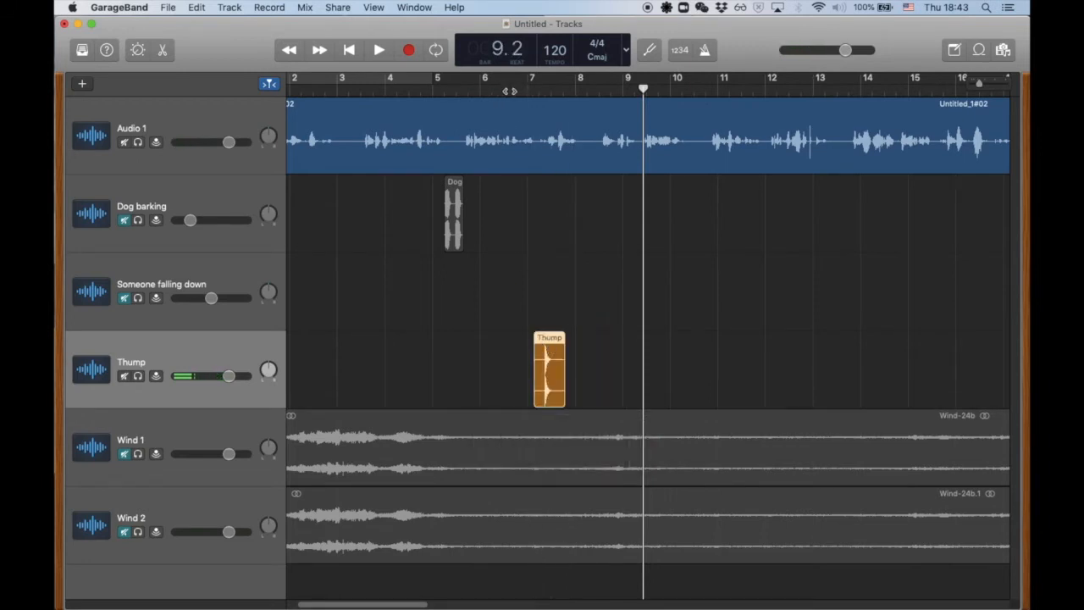
double_click(510, 90)
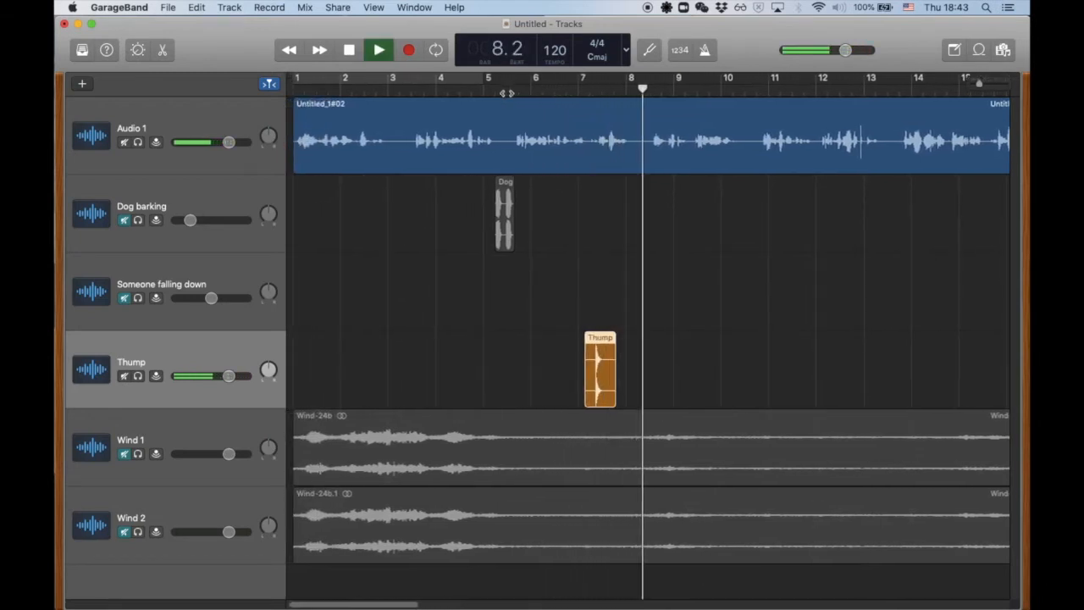
key(space)
- Split the Audio 1 narration region at the pause just after the start of bar 7
click(584, 109)
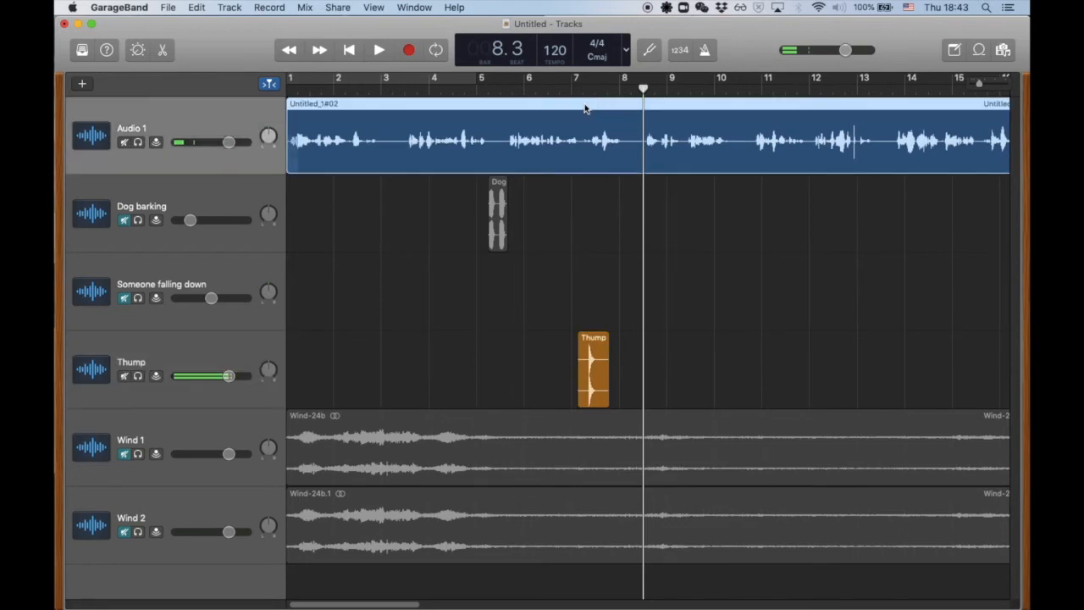
drag(645, 92, 582, 106)
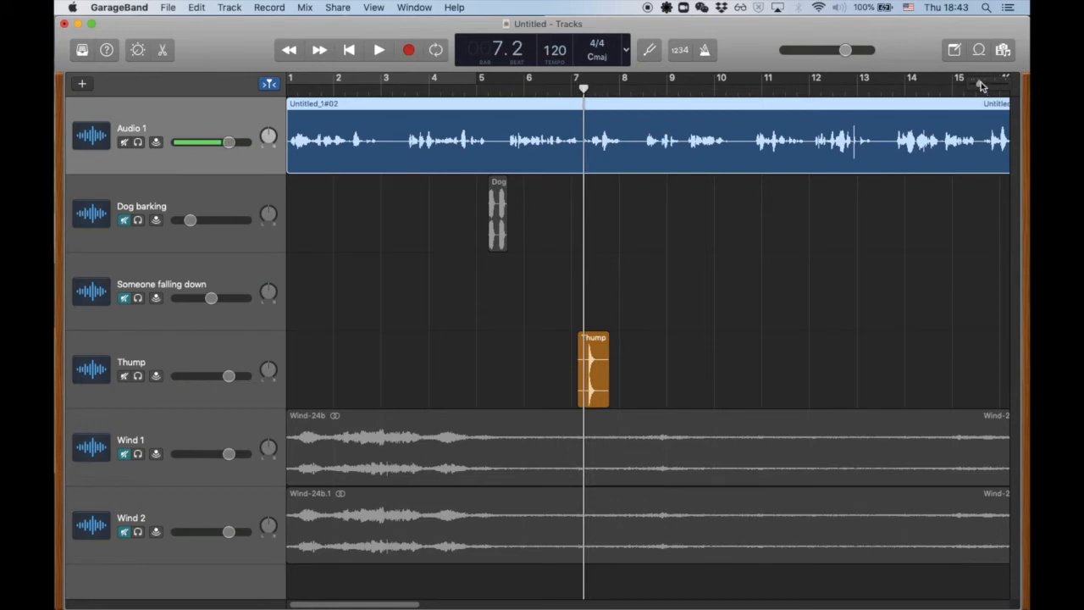
drag(980, 86, 986, 84)
drag(580, 102, 555, 95)
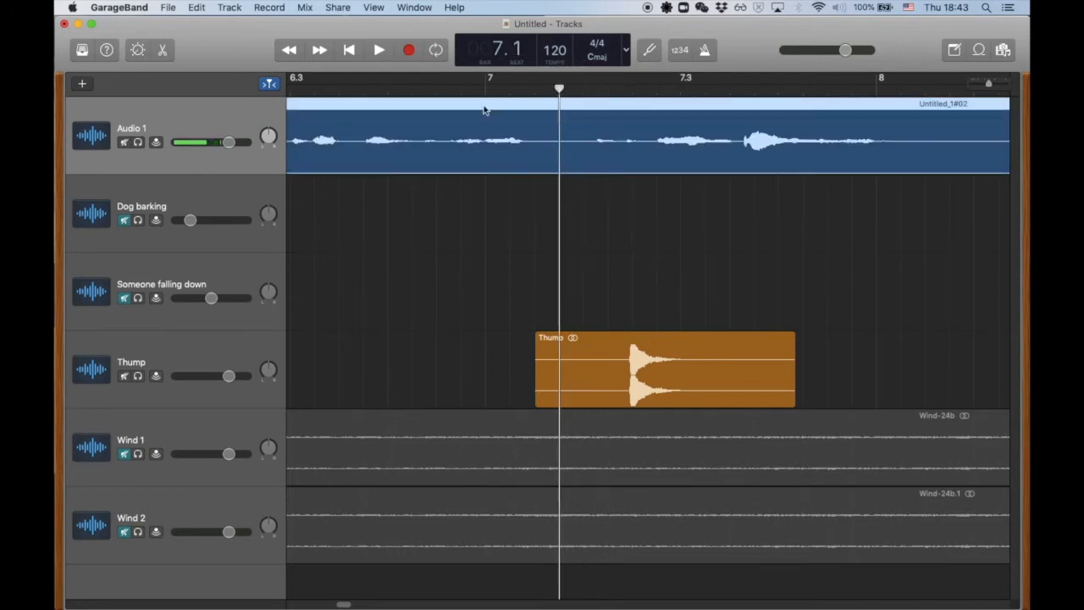
click(230, 7)
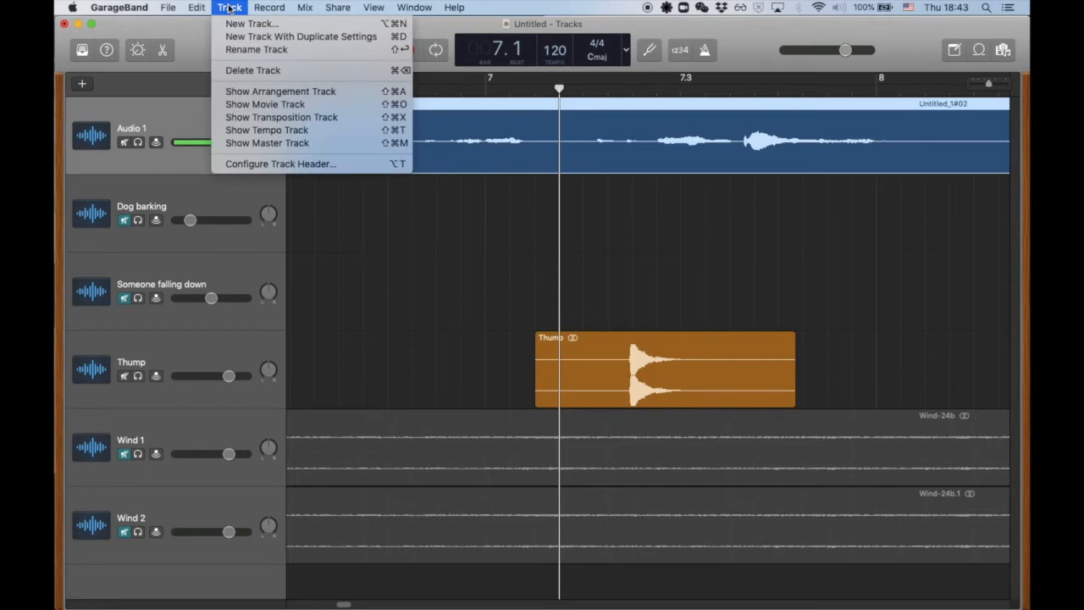
mouse_move(199, 8)
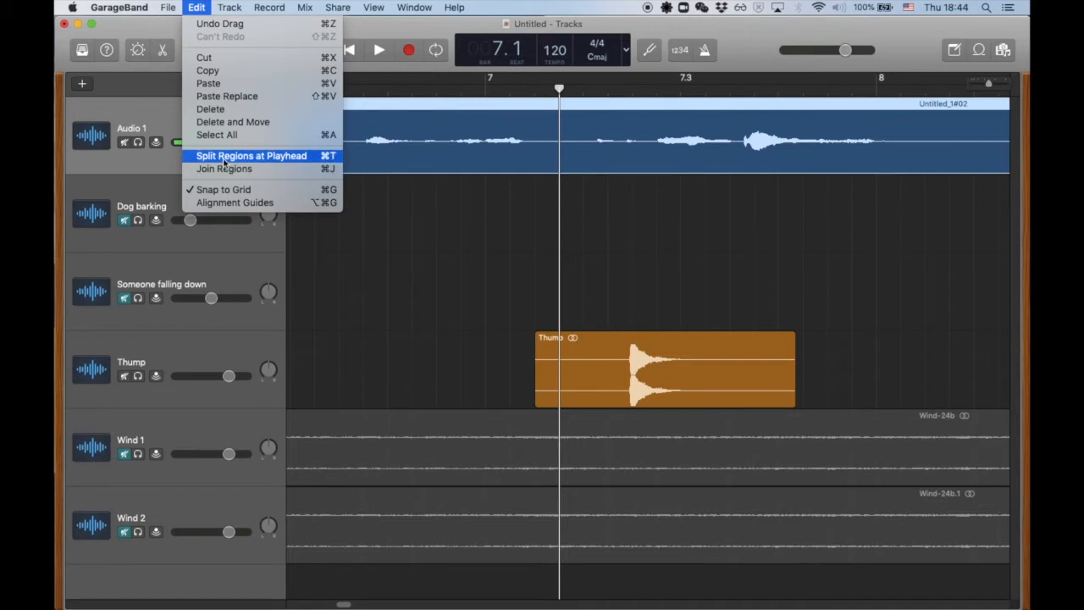
click(146, 121)
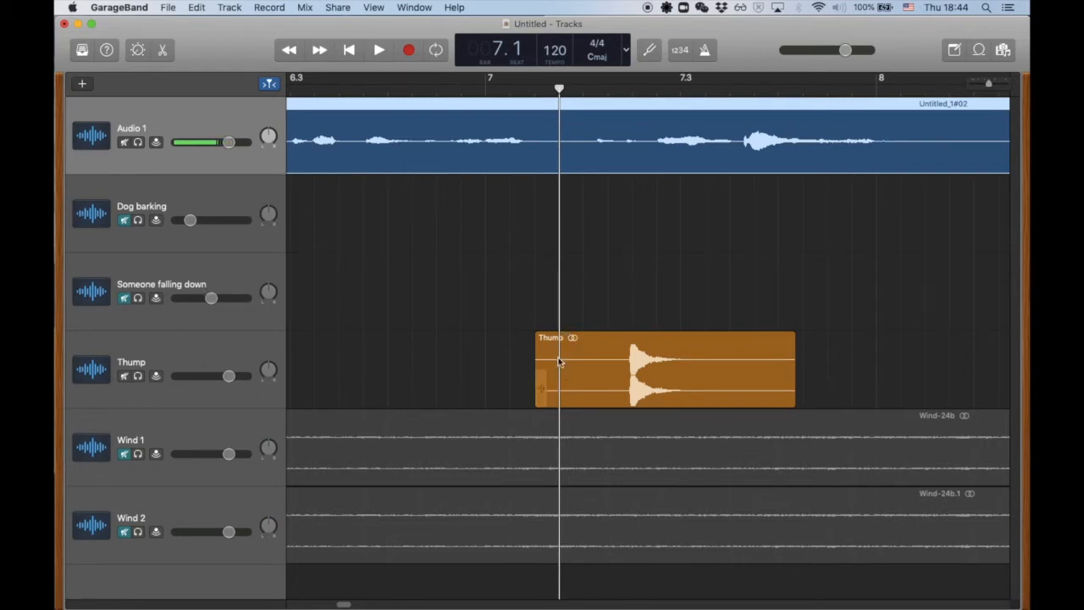
click(224, 7)
mouse_move(193, 11)
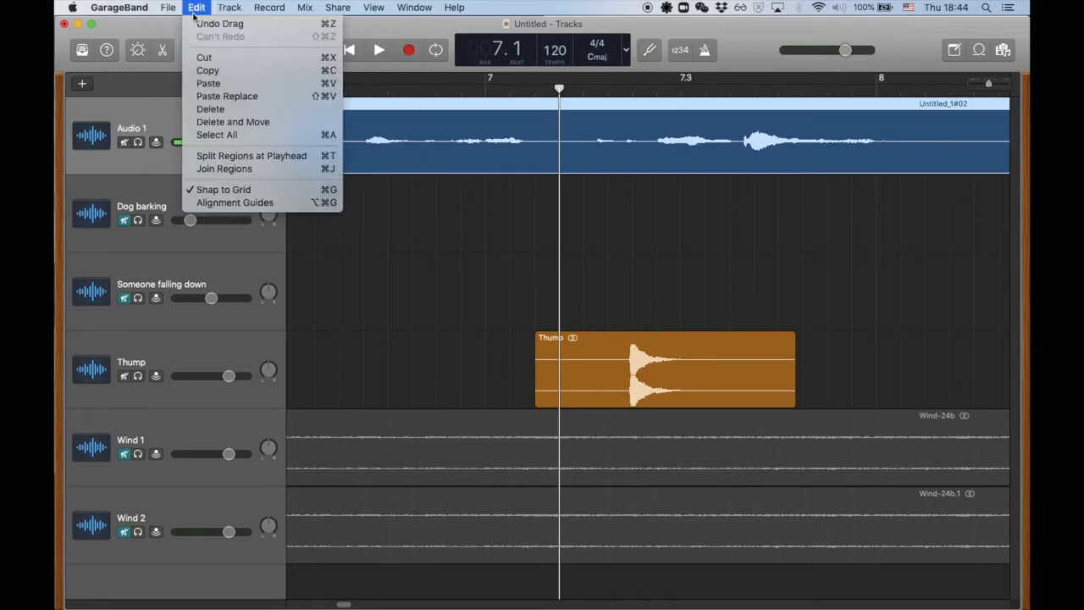
click(203, 157)
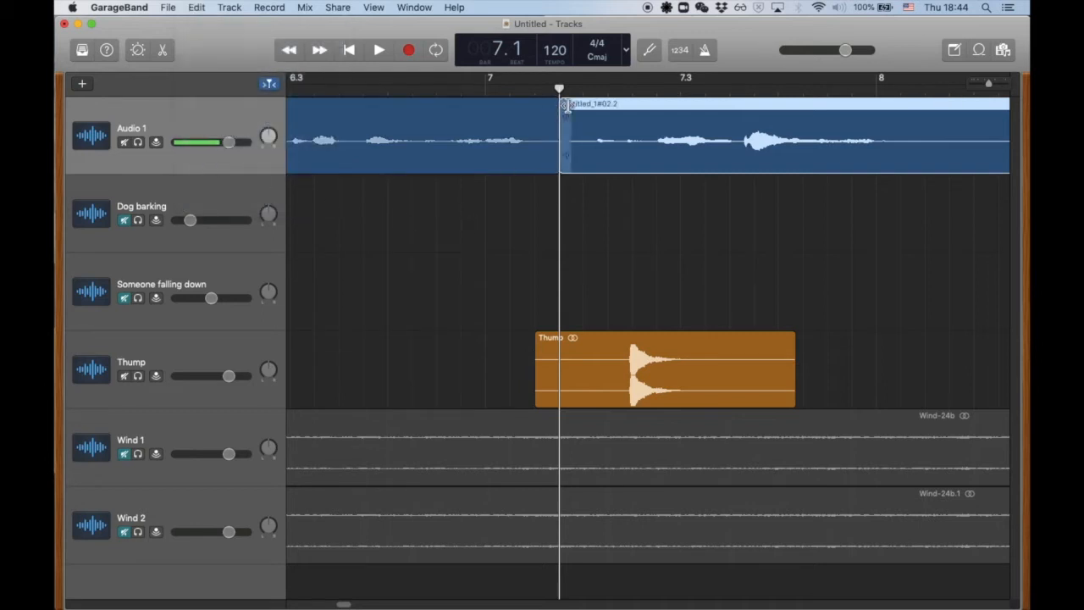
- Move the second narration region later to open a gap, then trim the Thump region at both ends and align it with the gap's start
drag(617, 110, 698, 104)
drag(650, 339, 615, 338)
drag(503, 392, 594, 391)
drag(759, 401, 665, 405)
drag(647, 342, 613, 347)
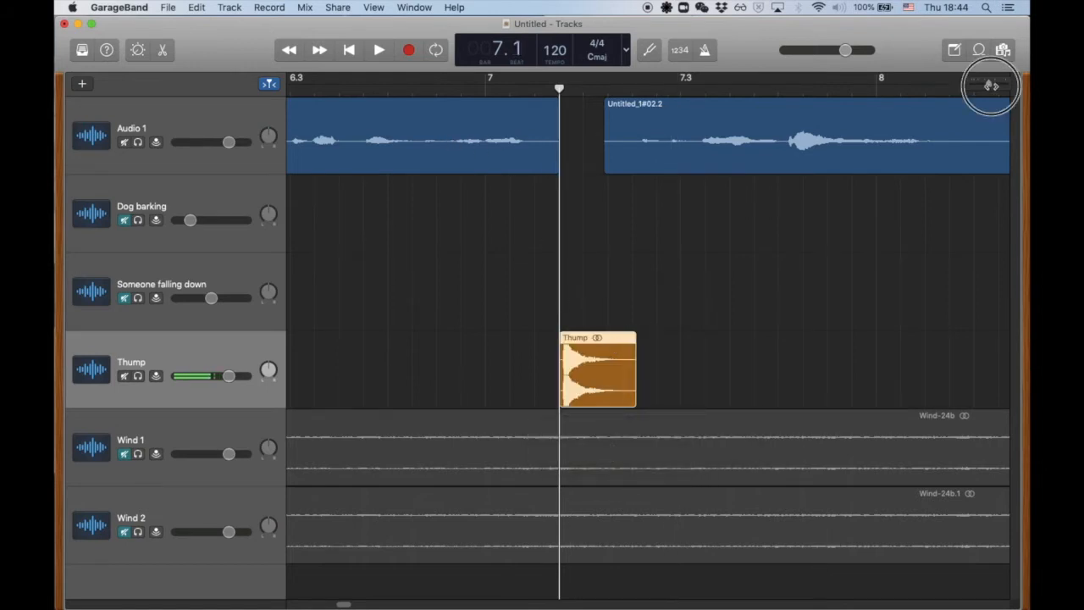
- Play the narration from just before bar 6 through the gap to check the thump's timing
drag(990, 84, 974, 86)
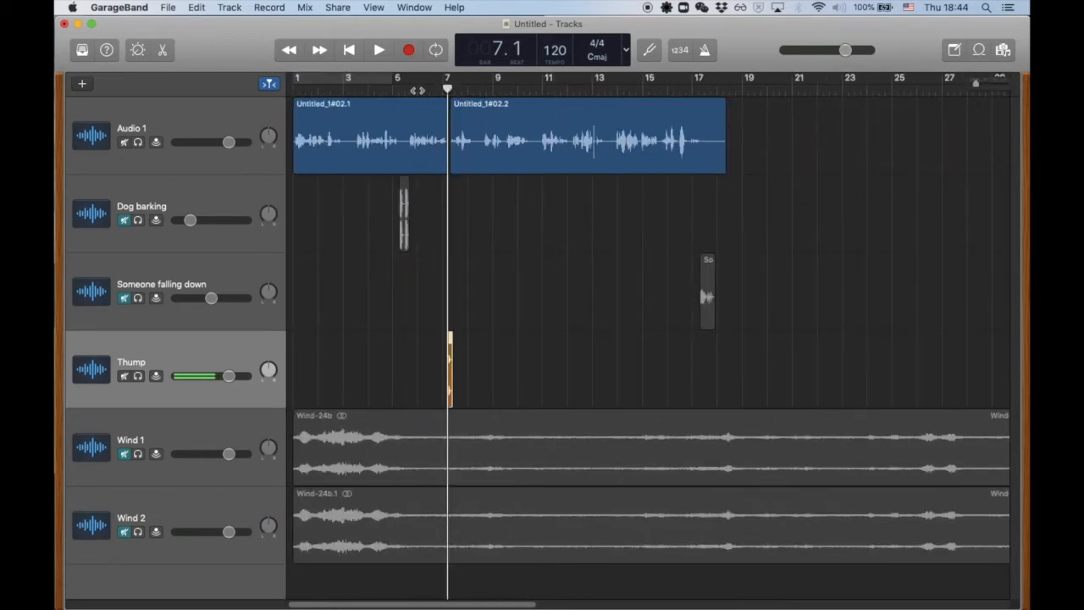
click(417, 91)
key(space)
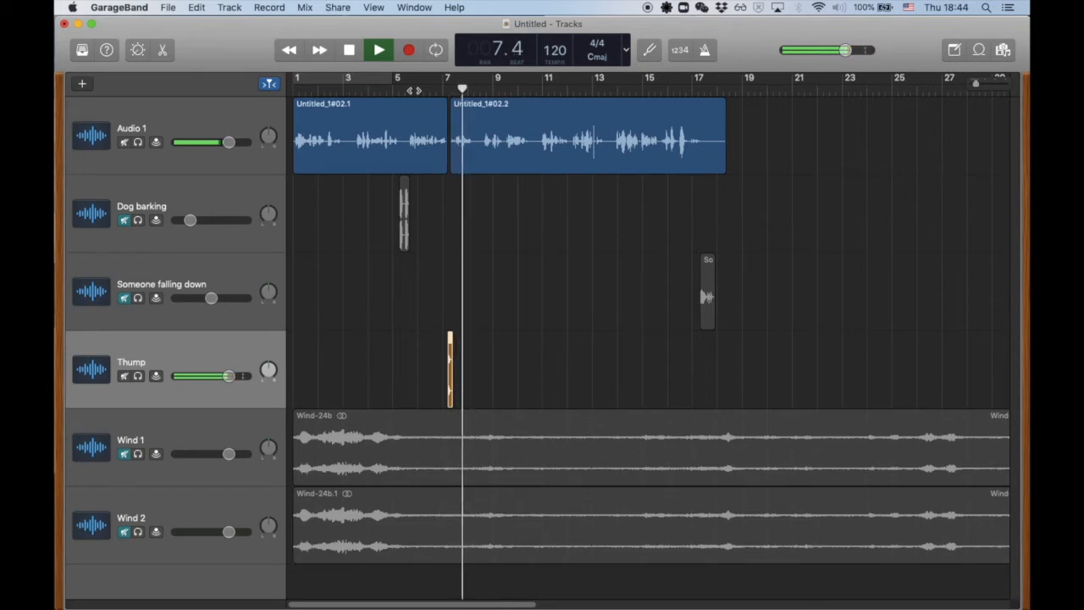
key(space)
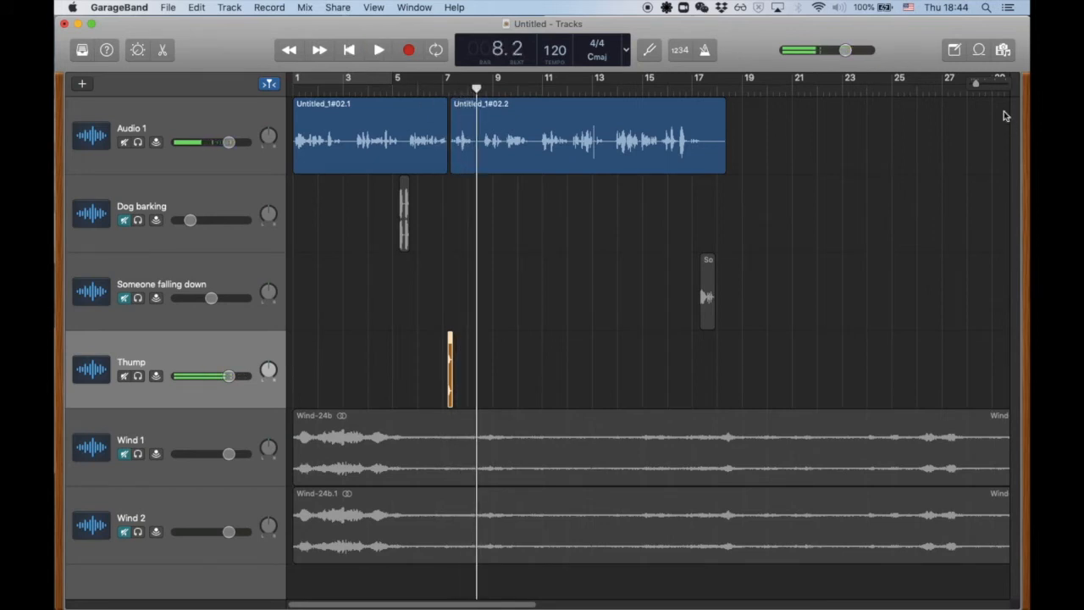
- Move the second narration region slightly later to widen the gap for the thump, and play the passage again
drag(975, 85, 989, 85)
drag(528, 105, 558, 105)
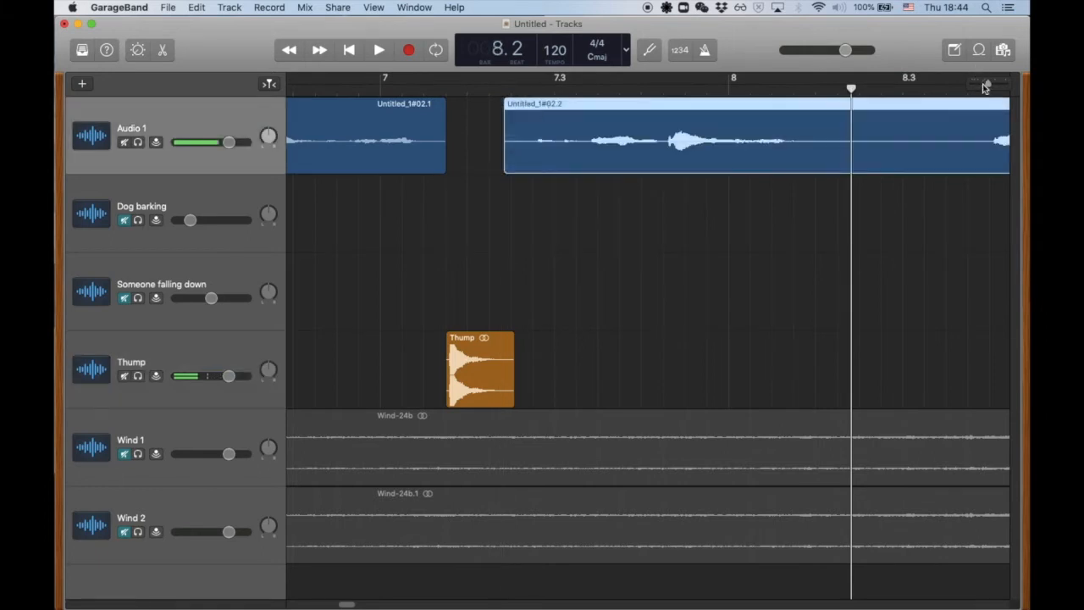
drag(988, 86, 980, 86)
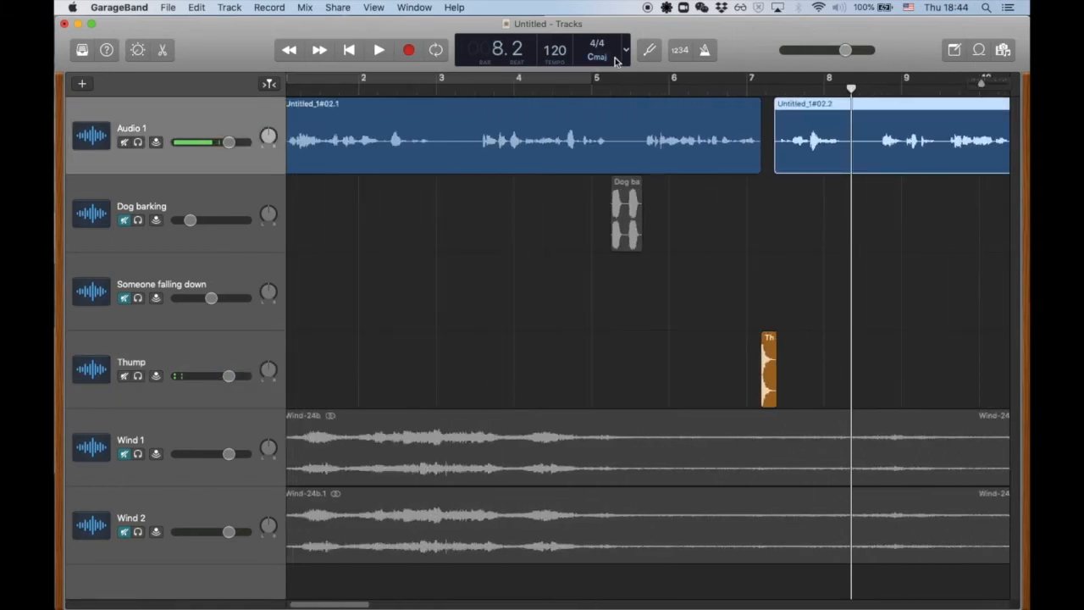
click(592, 90)
click(645, 92)
key(space)
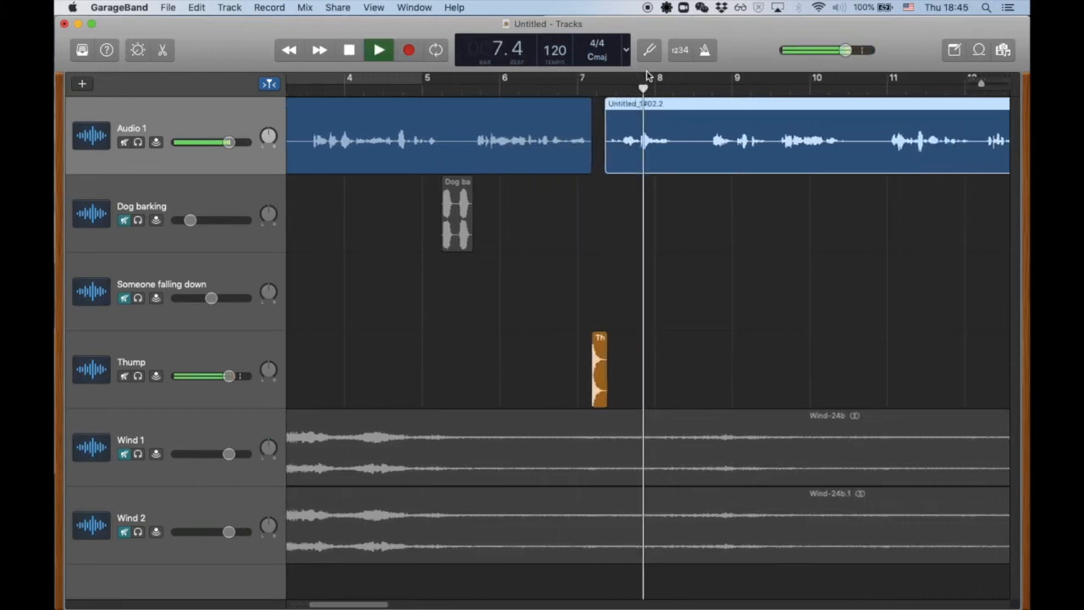
key(space)
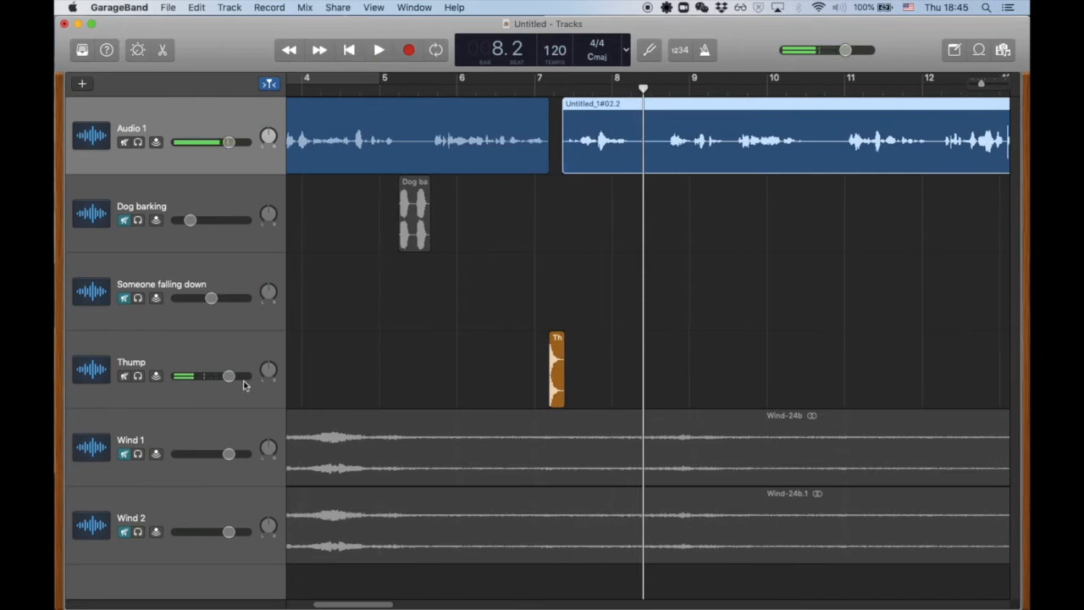
- Lower the Thump track's volume, check it by playing from just after the start of bar 6, and mute the track
drag(226, 382, 172, 386)
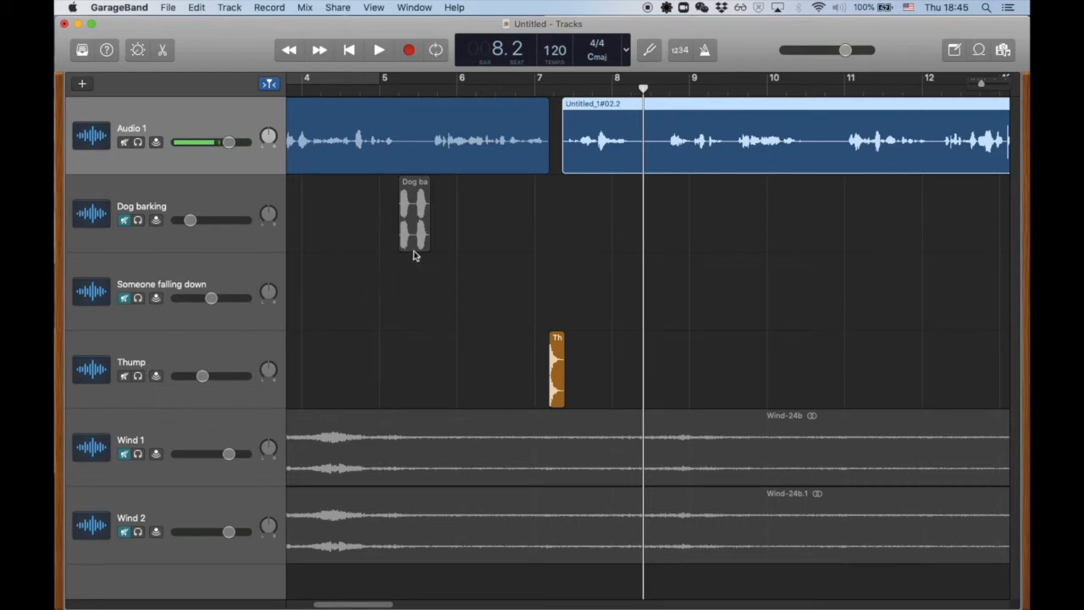
click(470, 86)
key(space)
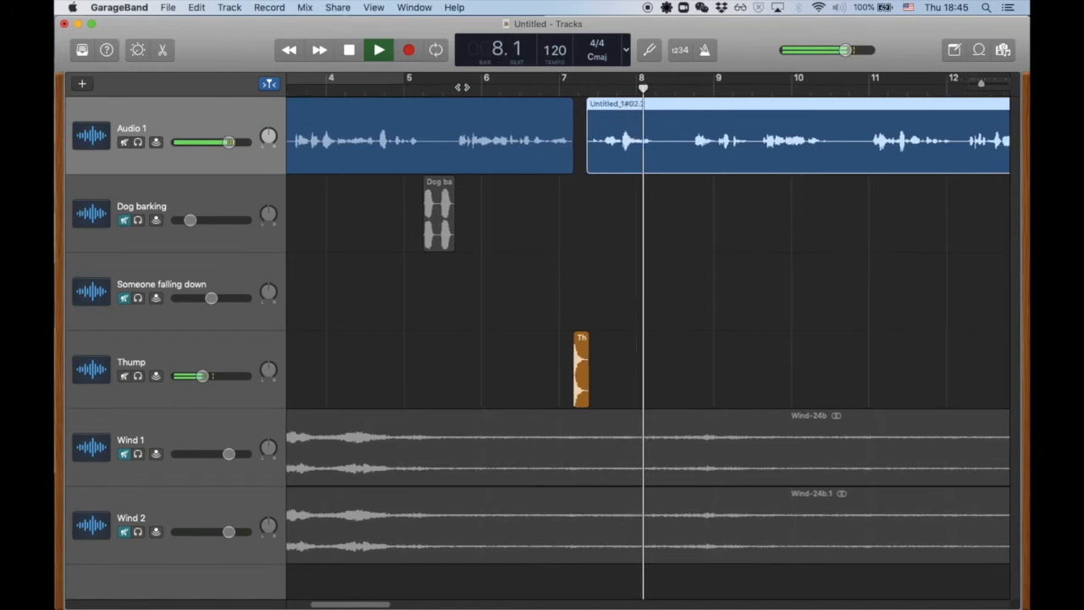
key(space)
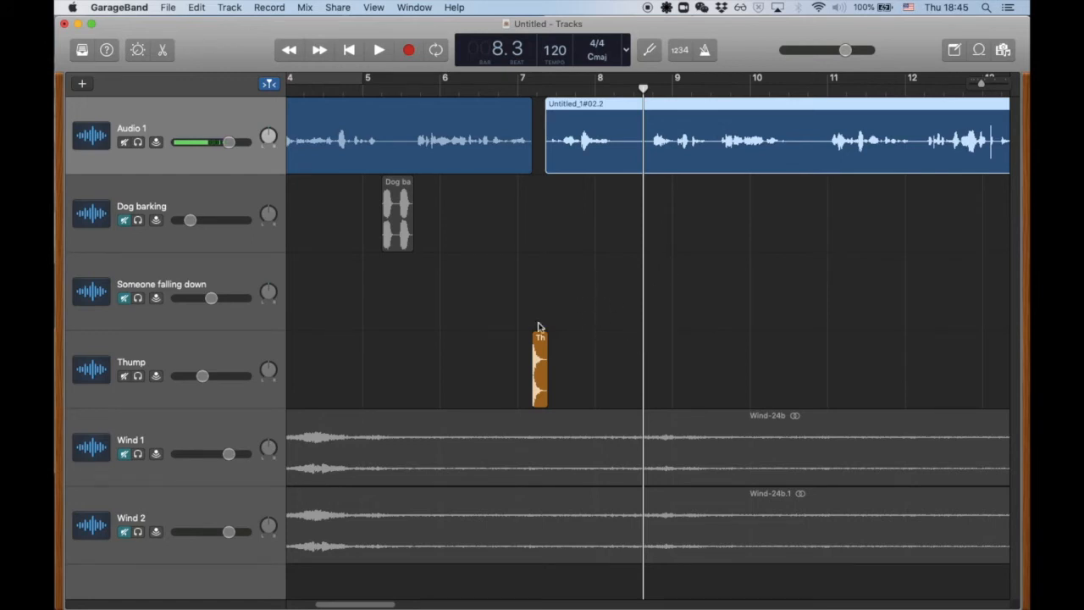
drag(980, 83, 971, 86)
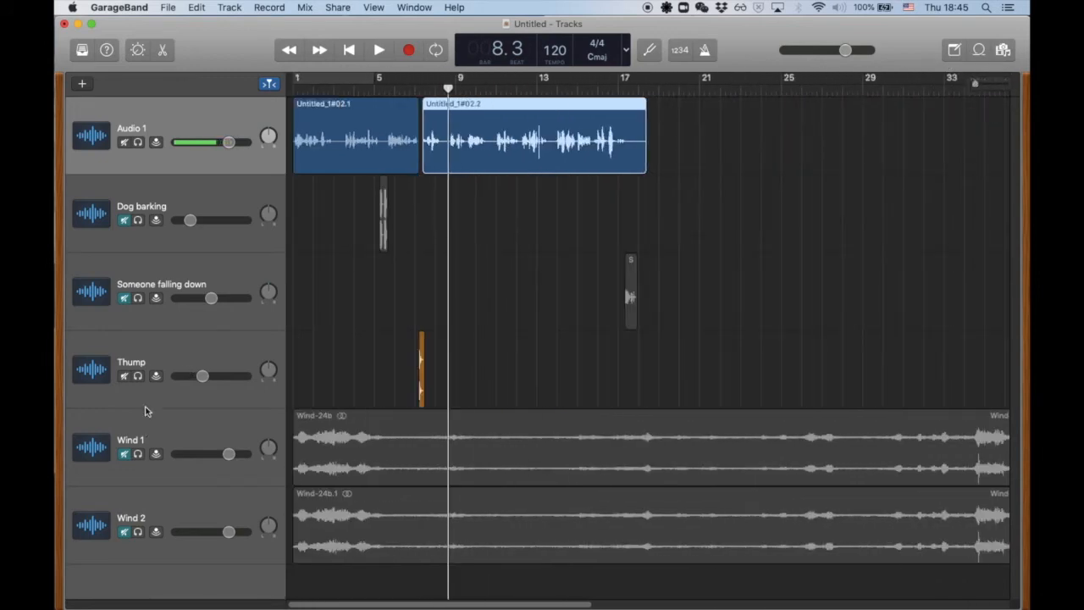
click(124, 377)
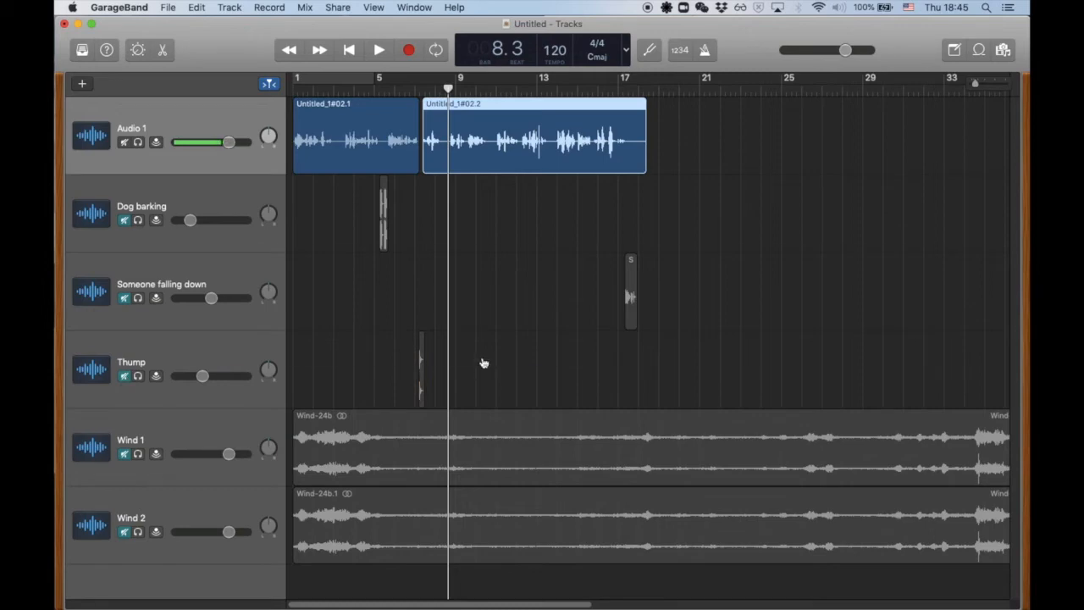
- Switch to Notes, highlight "great shriek from the wind" in the story text, and return to GarageBand
key(super+Tab)
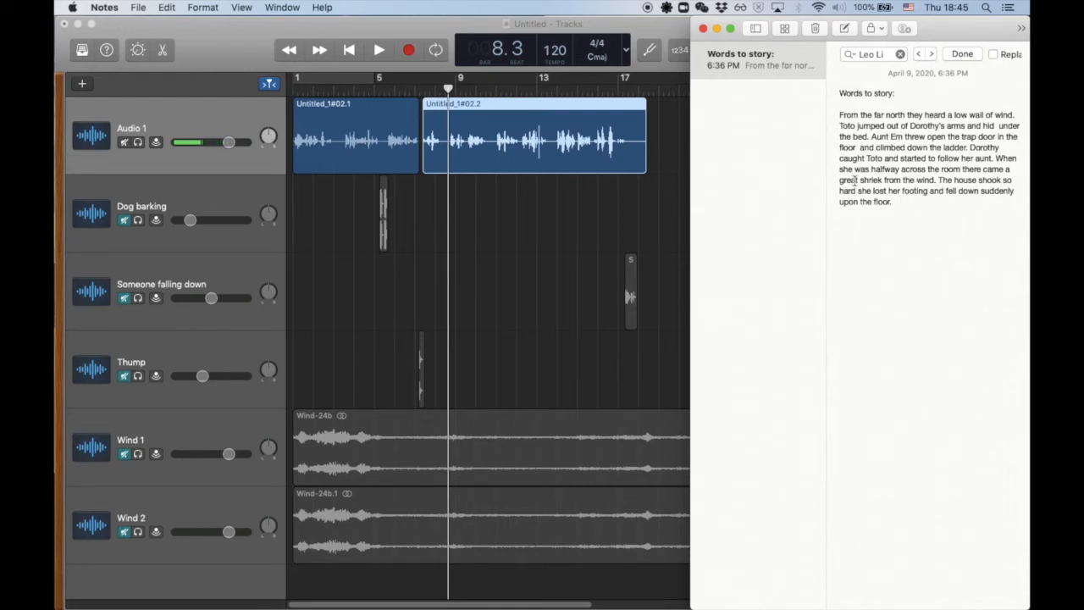
drag(839, 180, 931, 181)
click(592, 318)
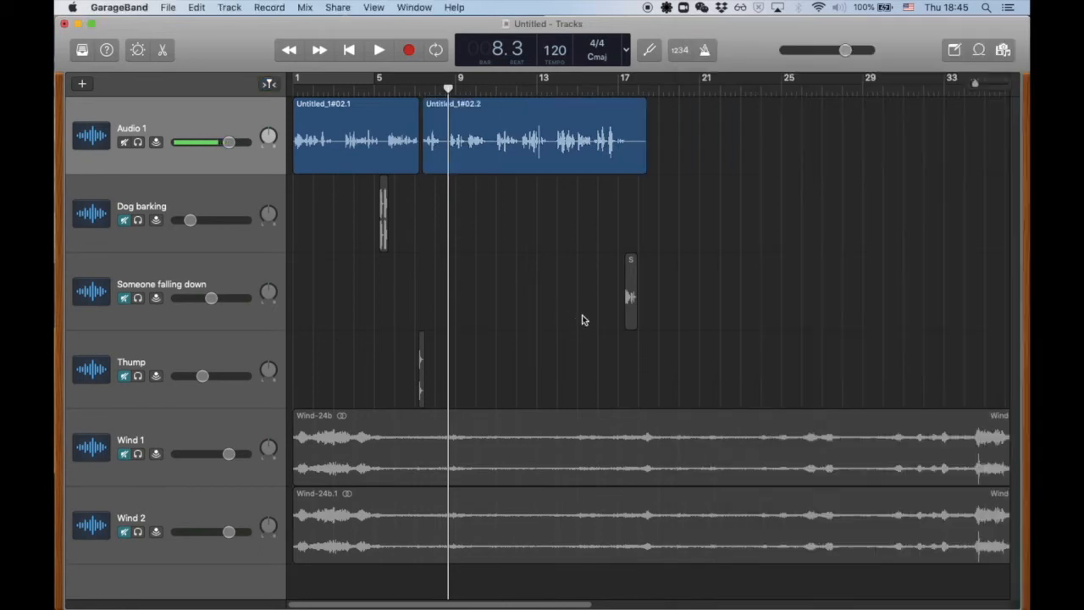
- Unmute the Wind 1 track, look over its full waveform for quiet and loud stretches, and select its region
click(108, 458)
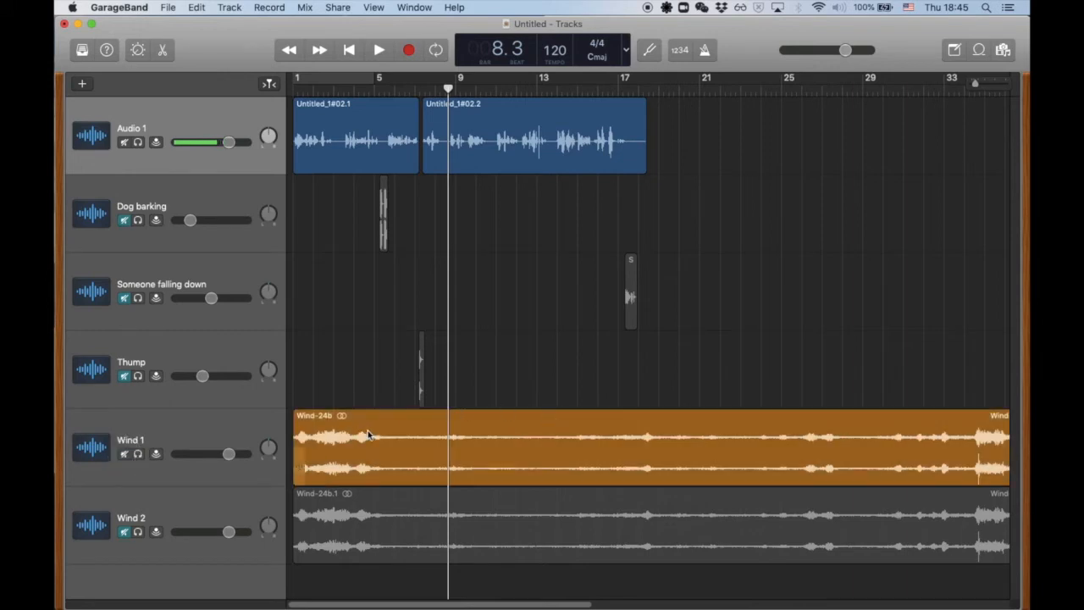
scroll(717, 429, right, 10)
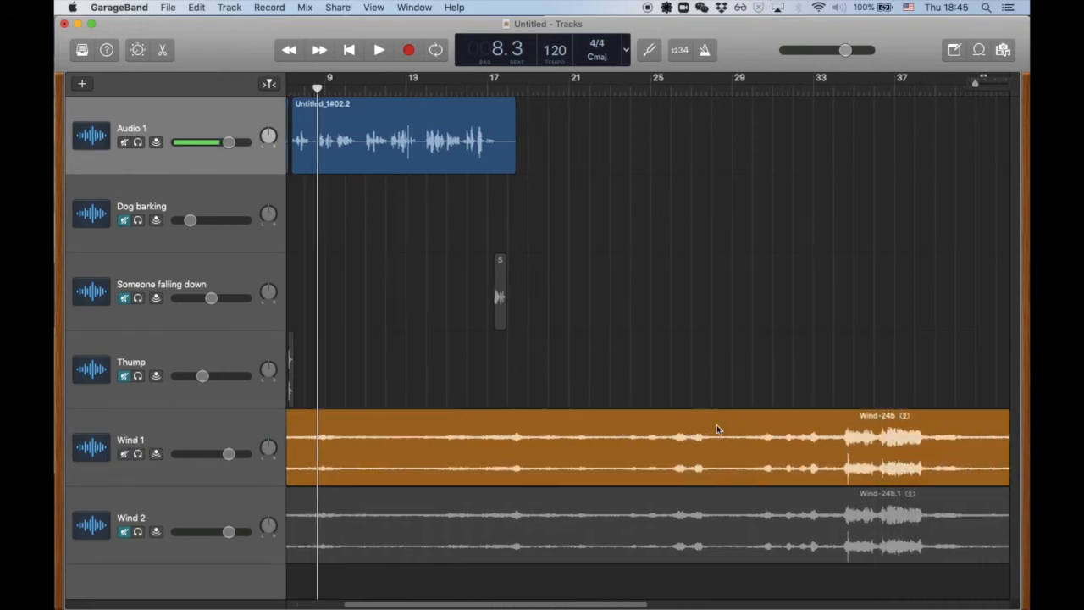
scroll(717, 430, right, 2)
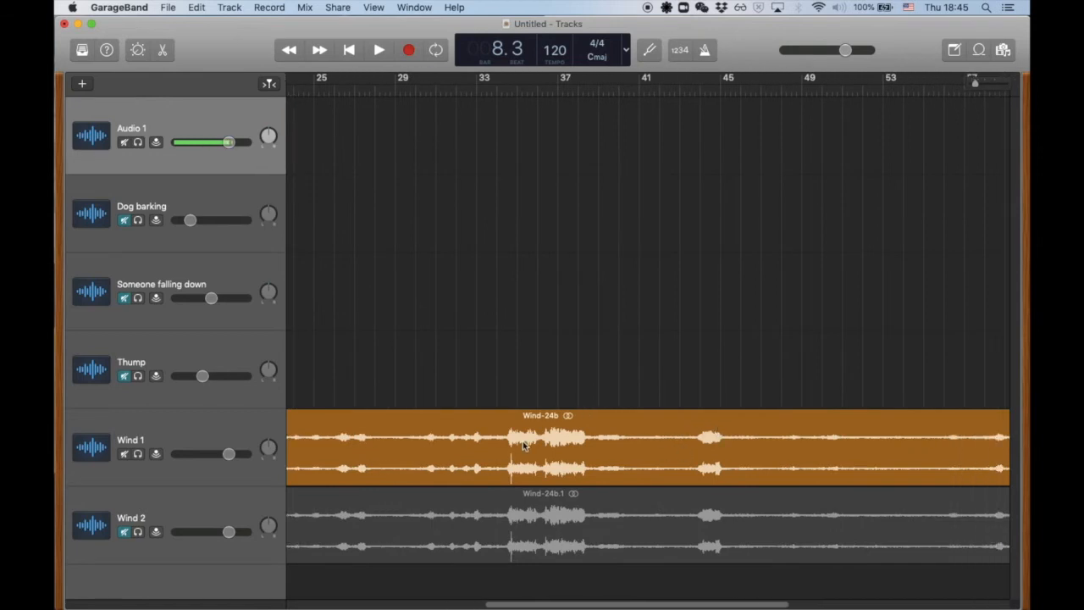
scroll(593, 451, right, 5)
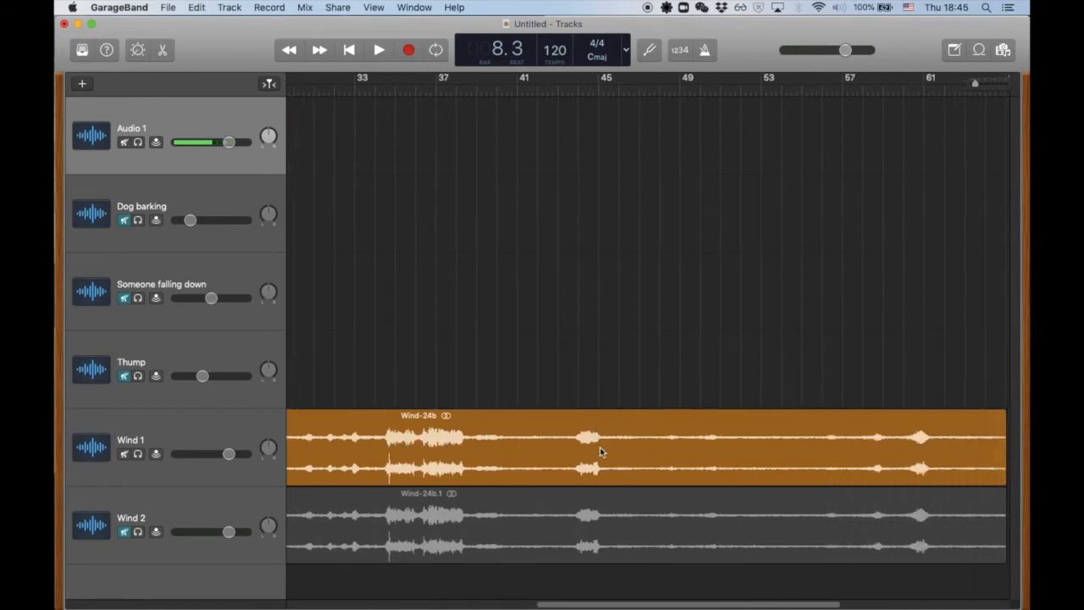
scroll(599, 451, left, 14)
scroll(598, 451, left, 3)
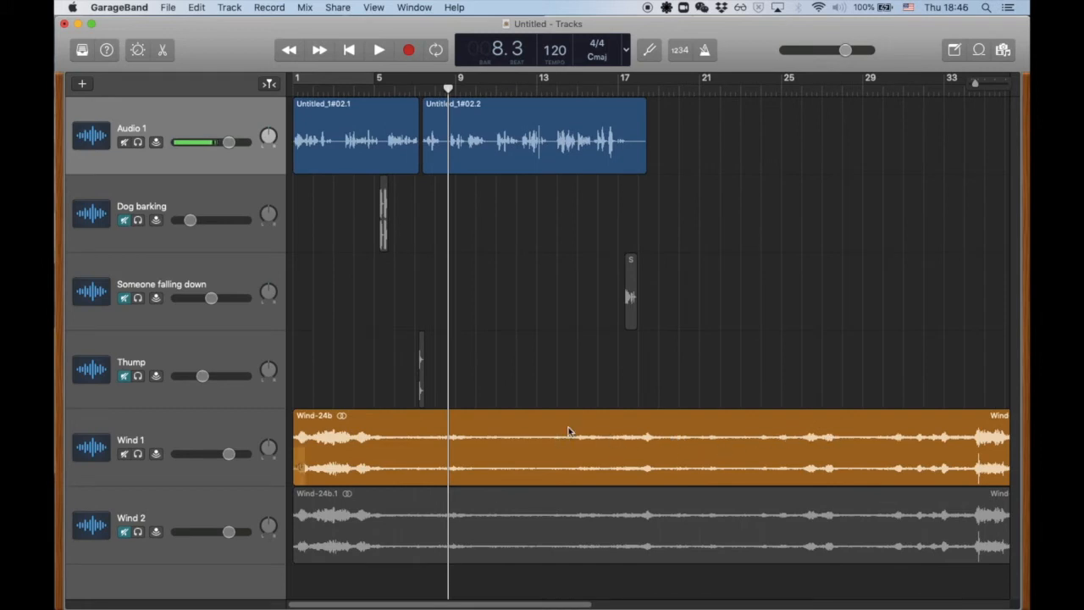
click(569, 430)
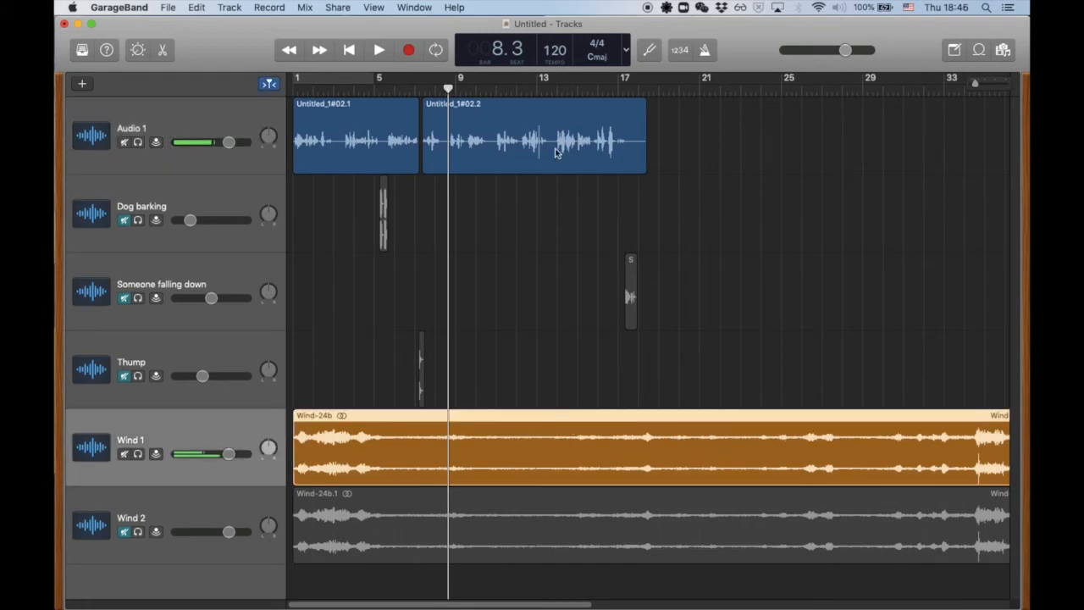
- Mute Audio 1 and audition the Wind 1 recording from about bars 13, 24 and 48 to find a low wind passage
click(127, 143)
click(556, 90)
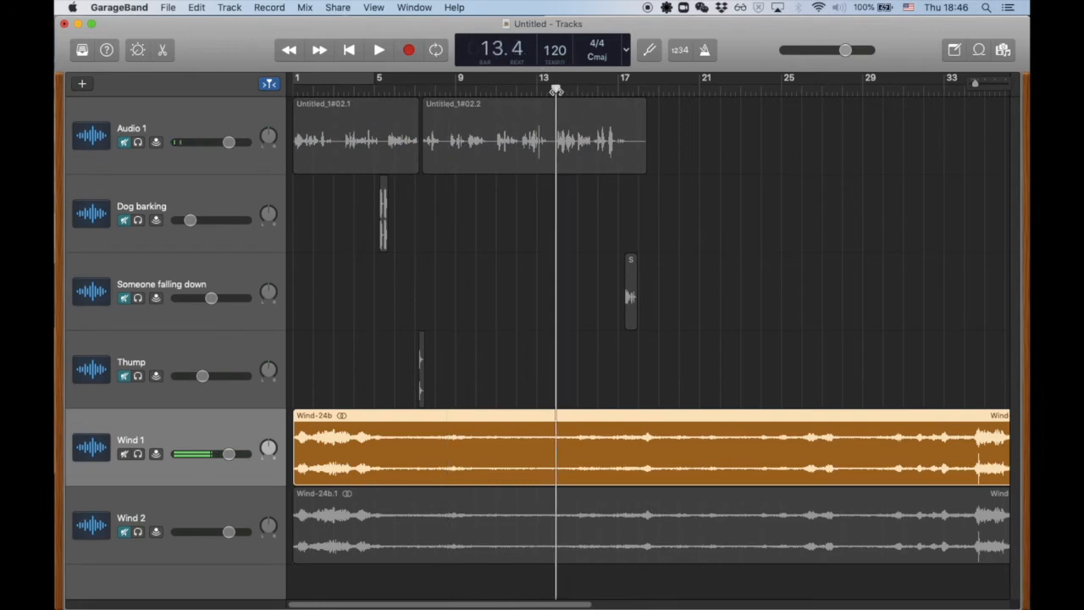
key(space)
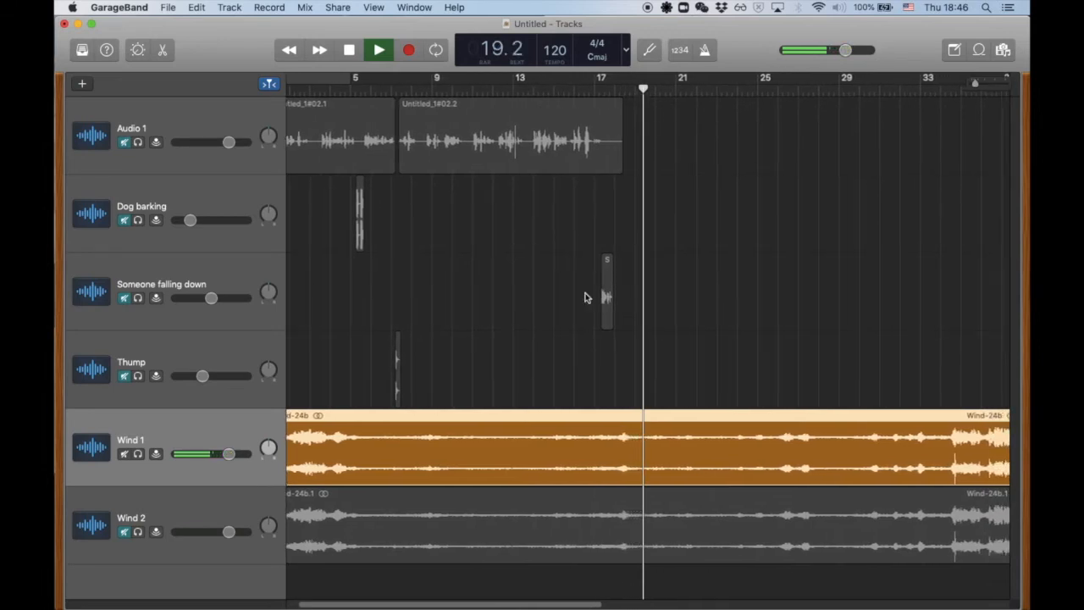
key(space)
click(733, 92)
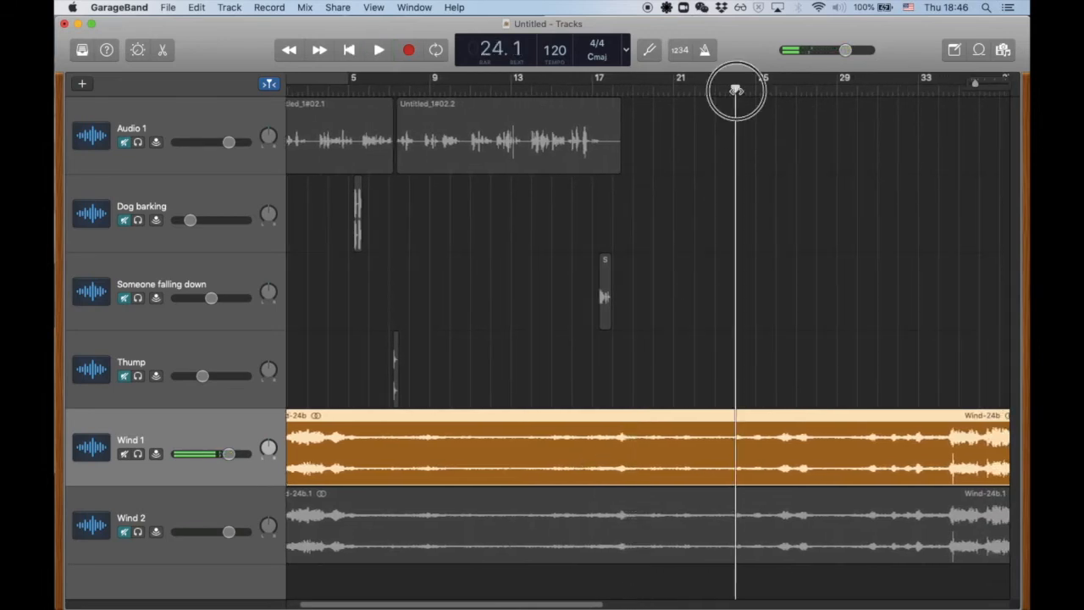
key(space)
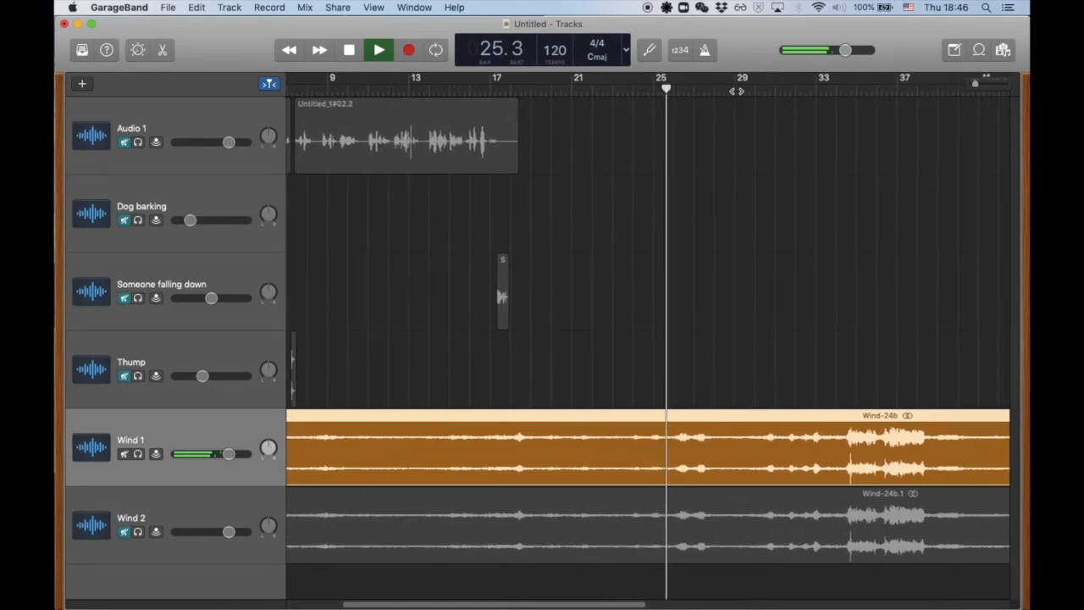
key(space)
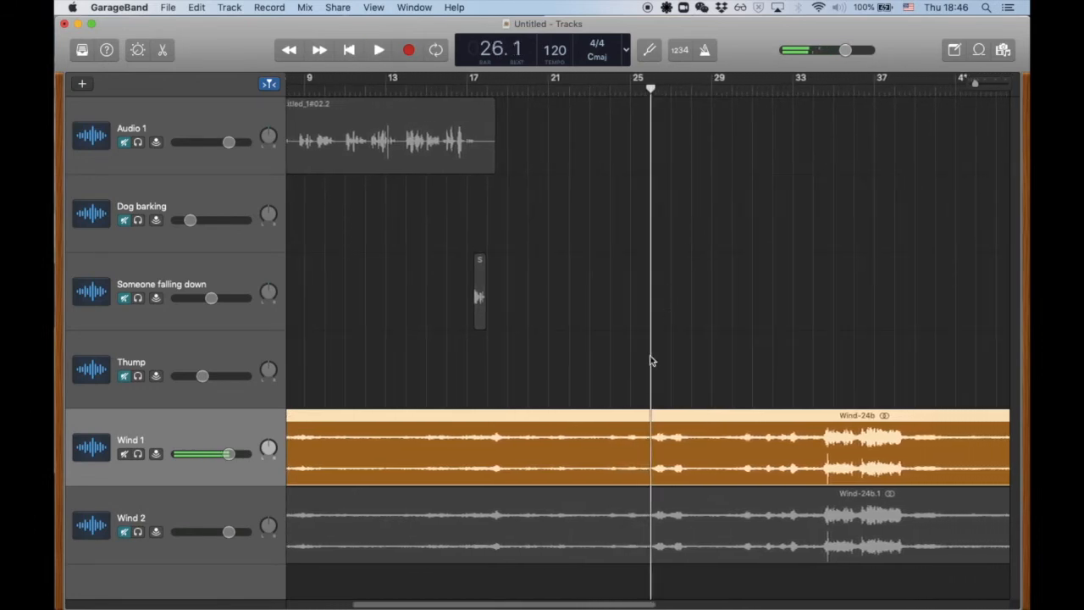
scroll(592, 442, right, 10)
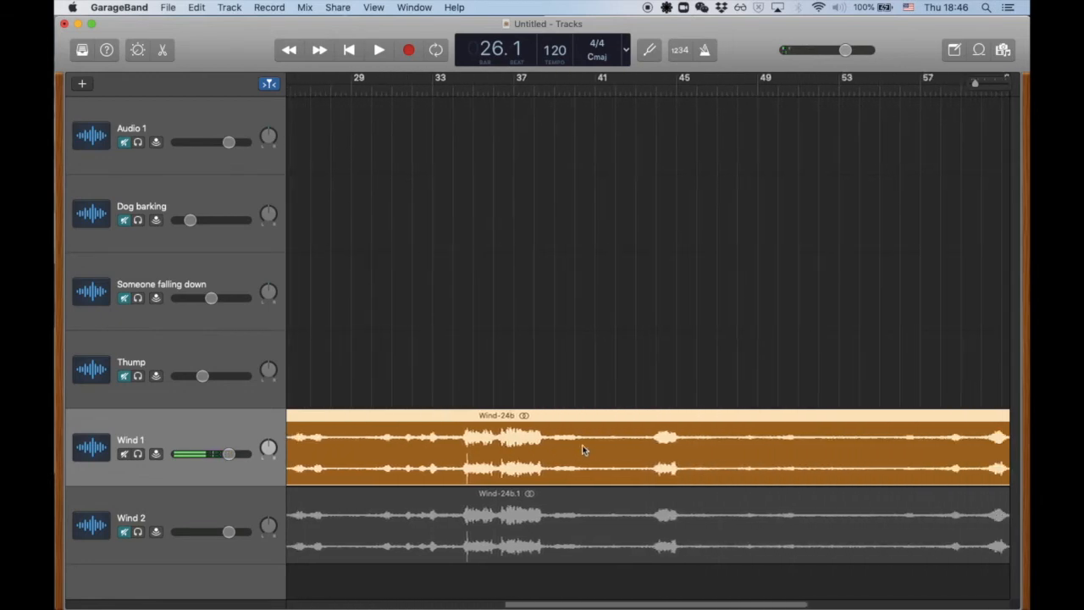
click(571, 91)
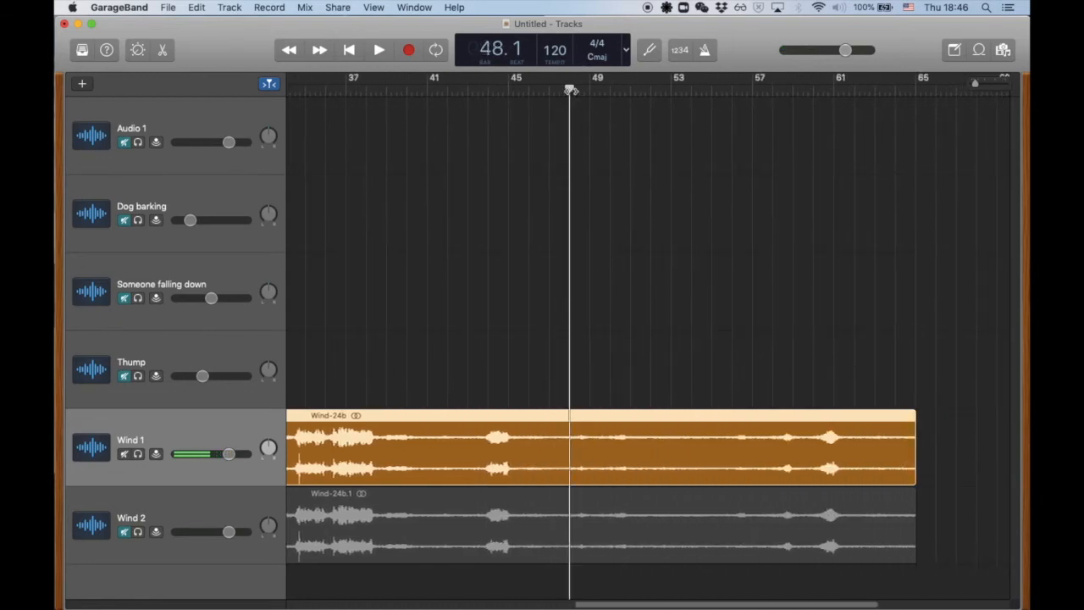
key(space)
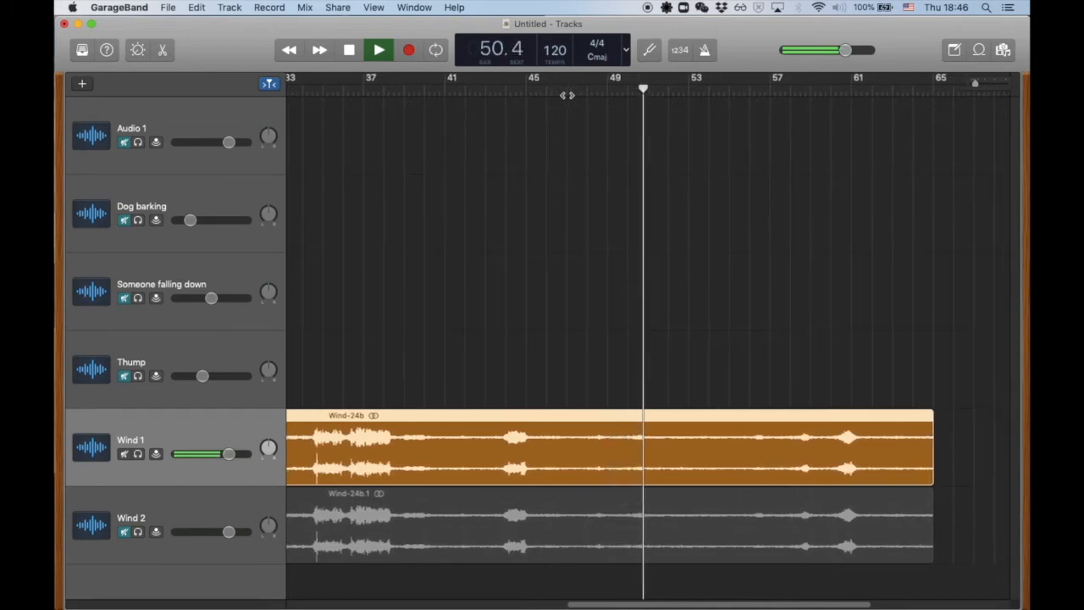
key(space)
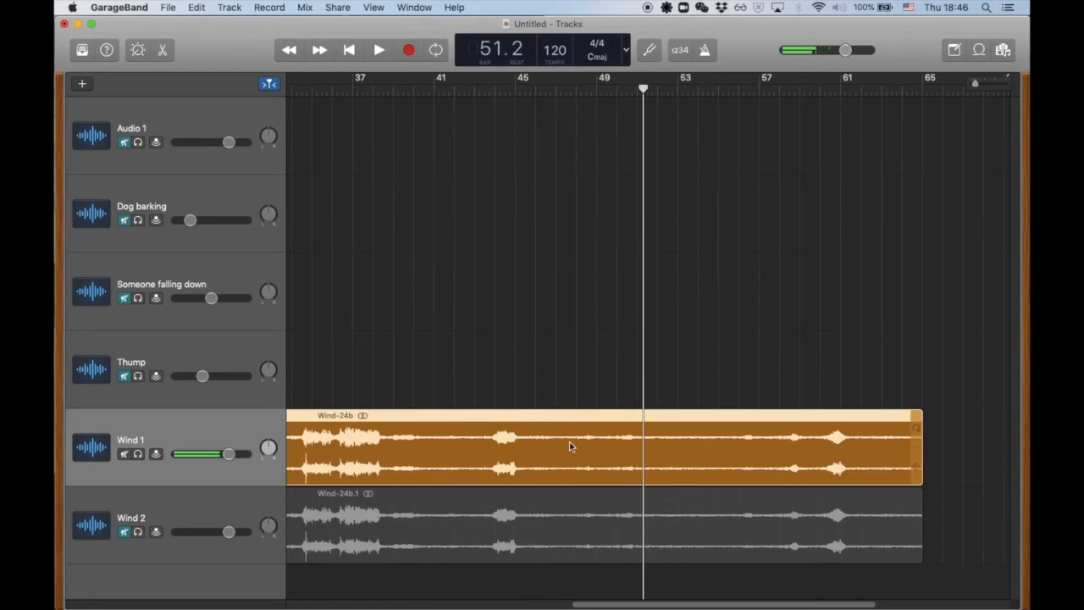
- Trim the Wind 1 region at both ends to keep only the section from about bar 48 to bar 51
drag(917, 468, 644, 470)
scroll(449, 472, left, 15)
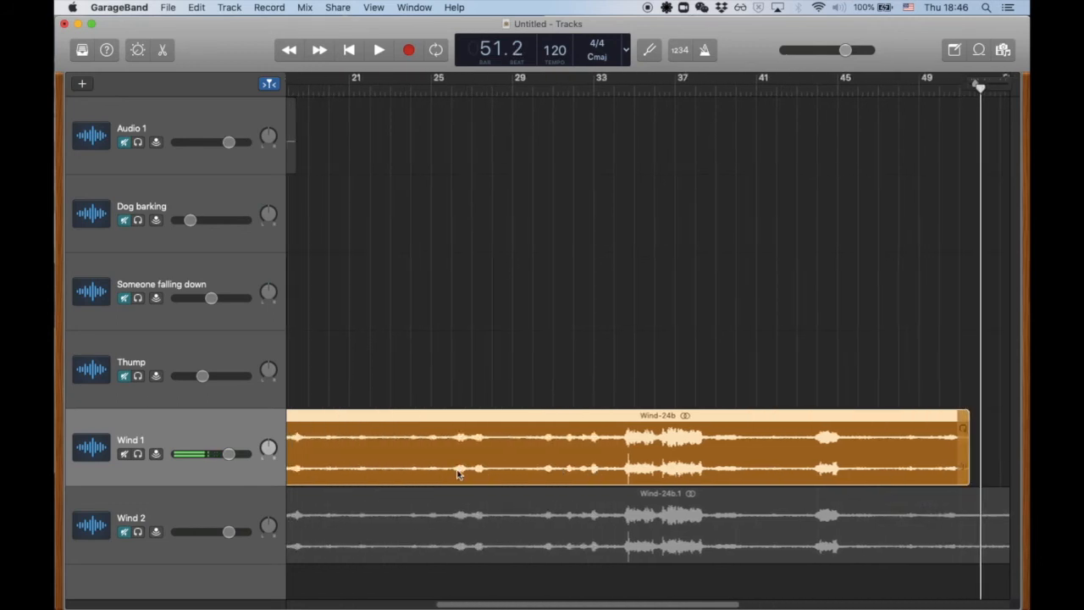
drag(293, 475, 856, 479)
scroll(801, 471, right, 3)
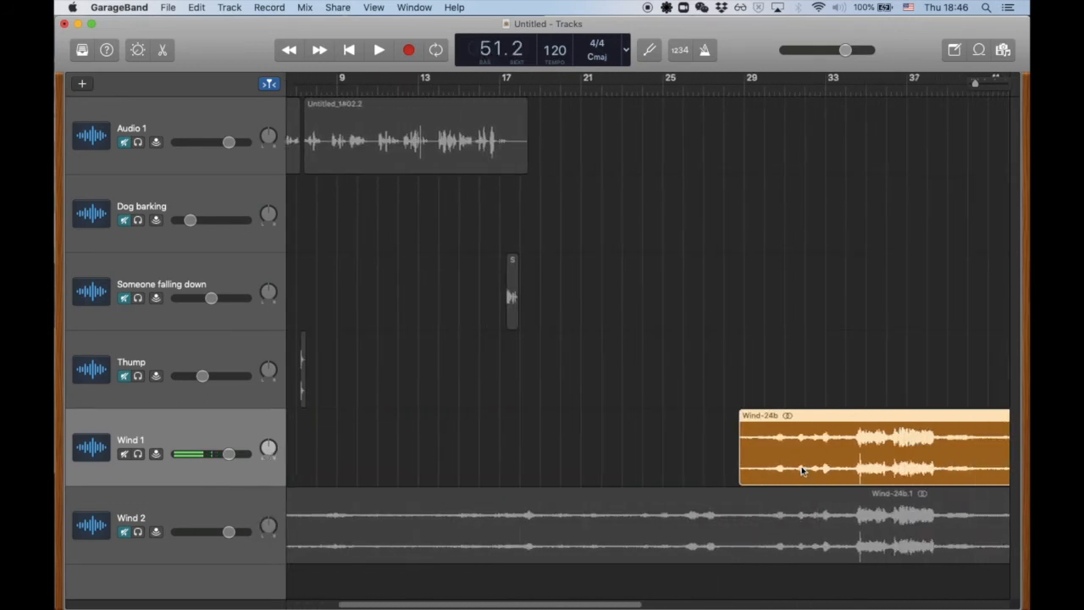
scroll(801, 466, right, 10)
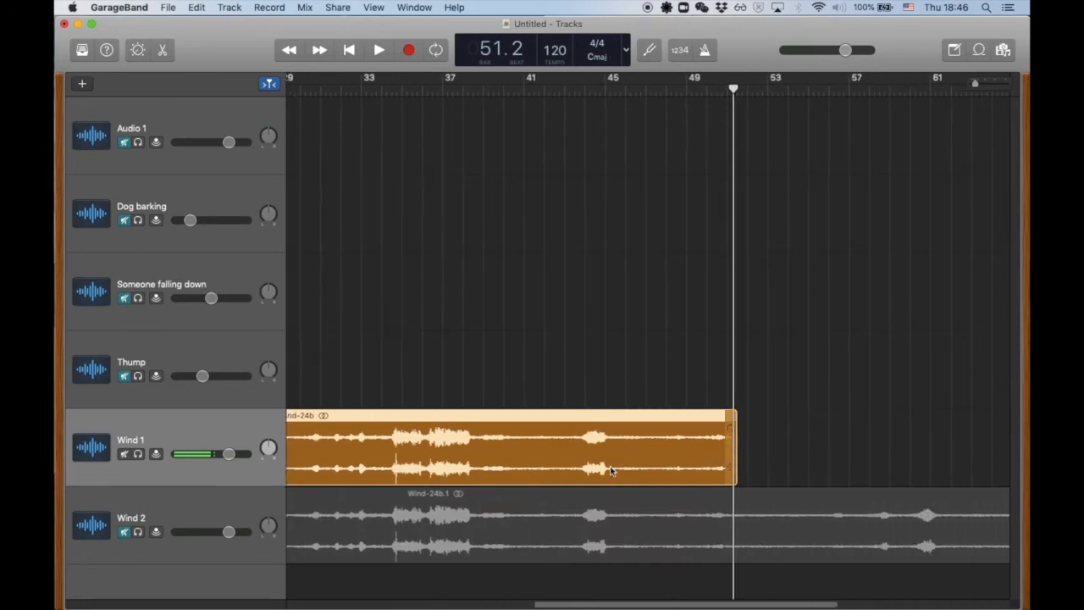
scroll(609, 468, left, 3)
drag(349, 472, 733, 494)
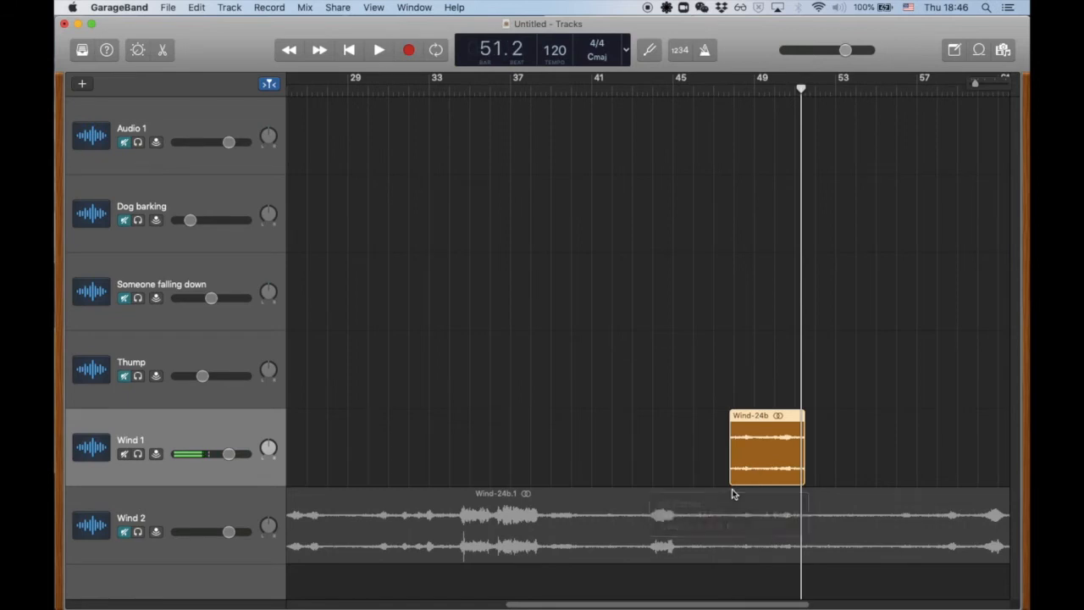
- Move the trimmed Wind 1 region back to the beginning of the narration, starting about halfway through bar 1
scroll(851, 407, left, 6)
drag(927, 447, 373, 448)
scroll(389, 437, left, 15)
drag(759, 417, 353, 421)
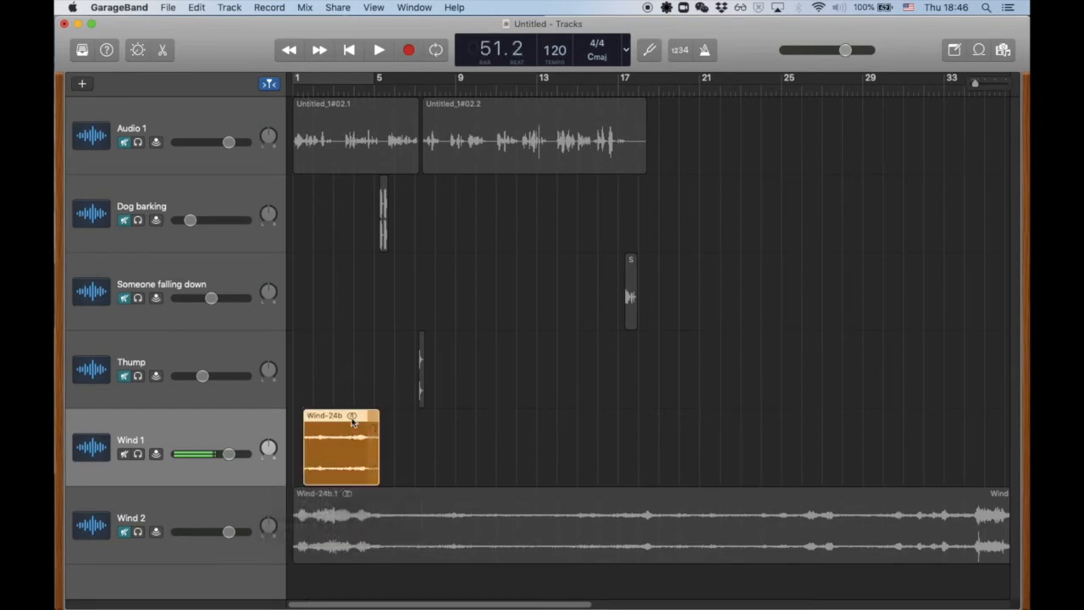
- Rename the Wind 1 track to "Low Wind"
double_click(136, 437)
text(Low)
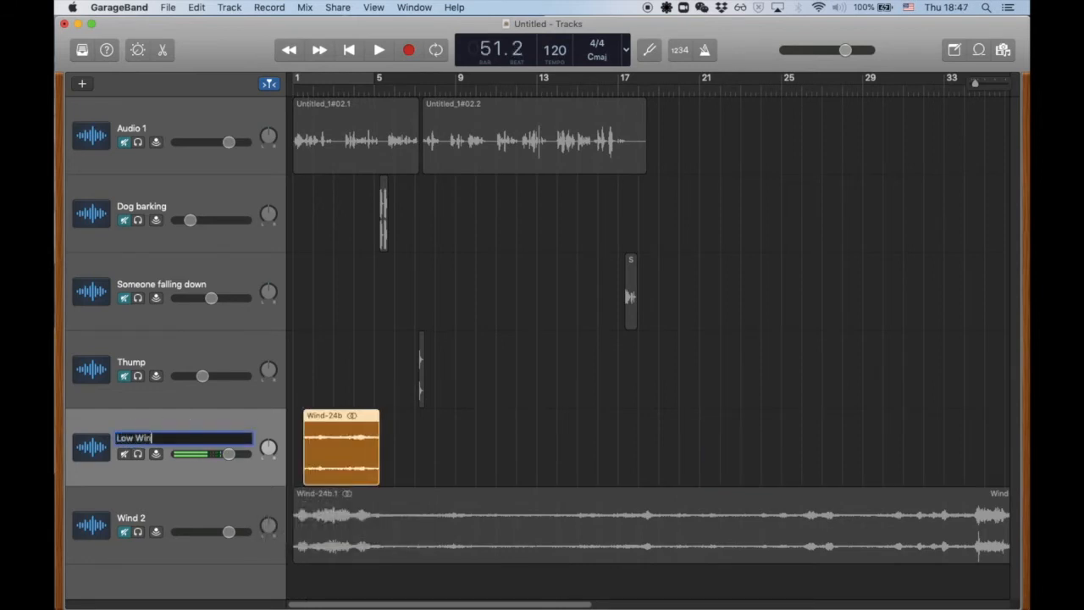
text(ind)
key(Return)
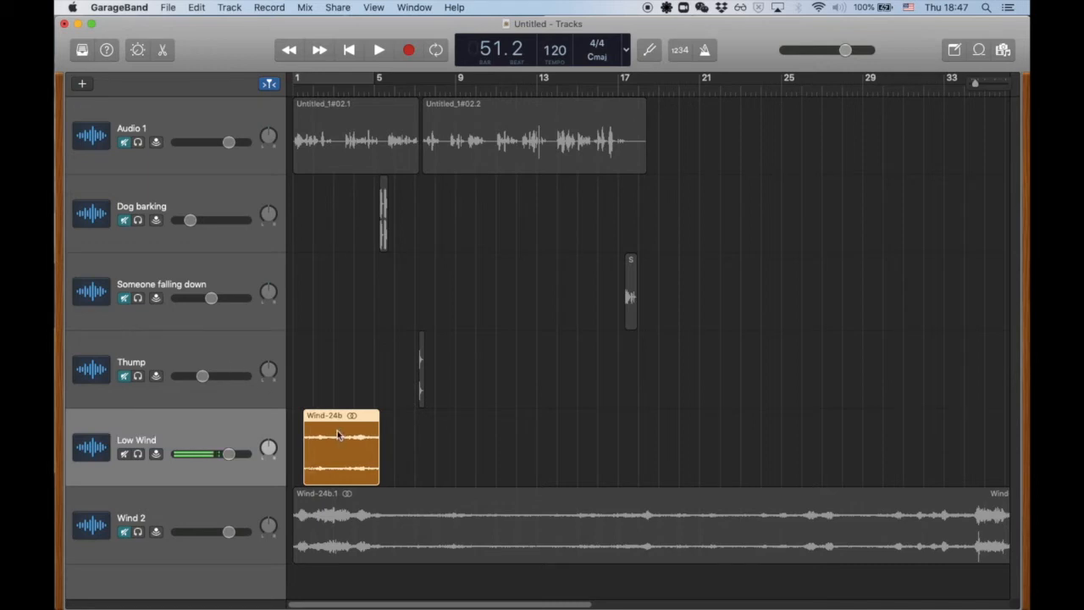
- Consult the story text in Notes, return to GarageBand, unmute Audio 1, mute Low Wind and play the narration from the beginning
key(super+Tab)
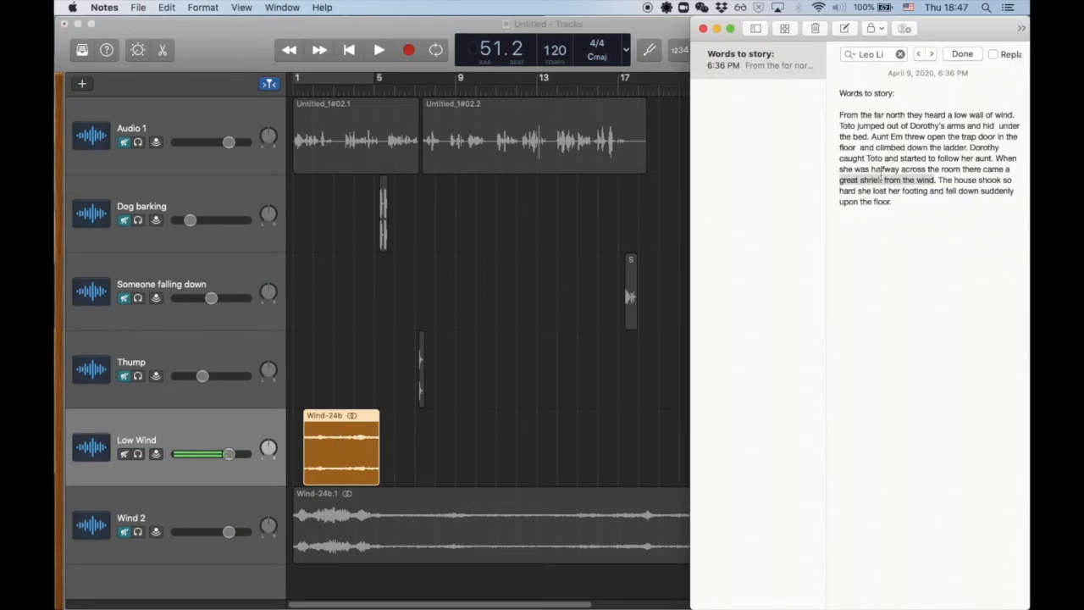
key(super+Tab)
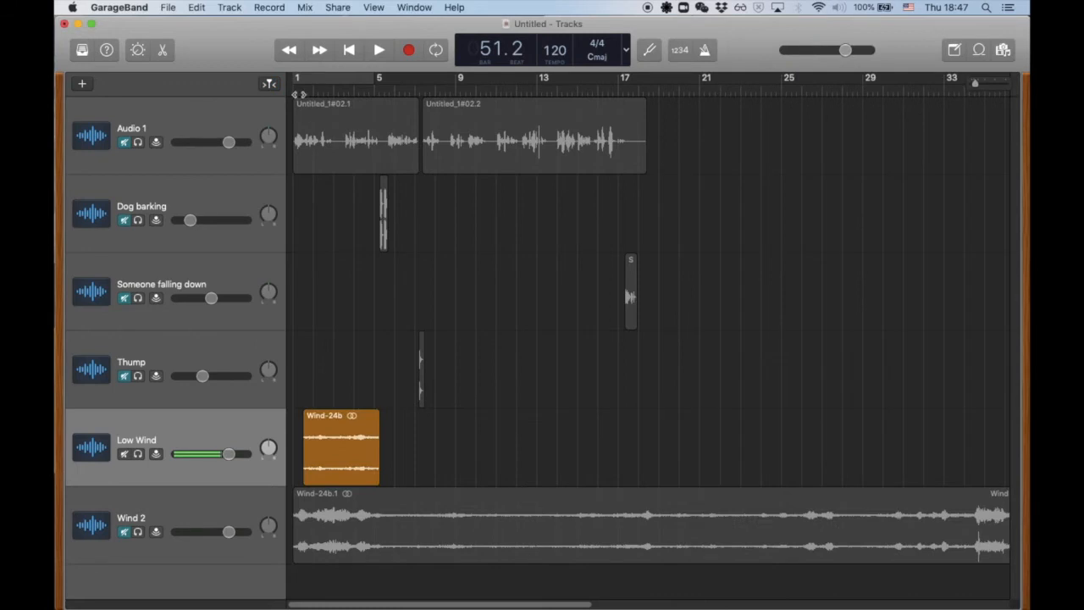
key(Return)
click(125, 142)
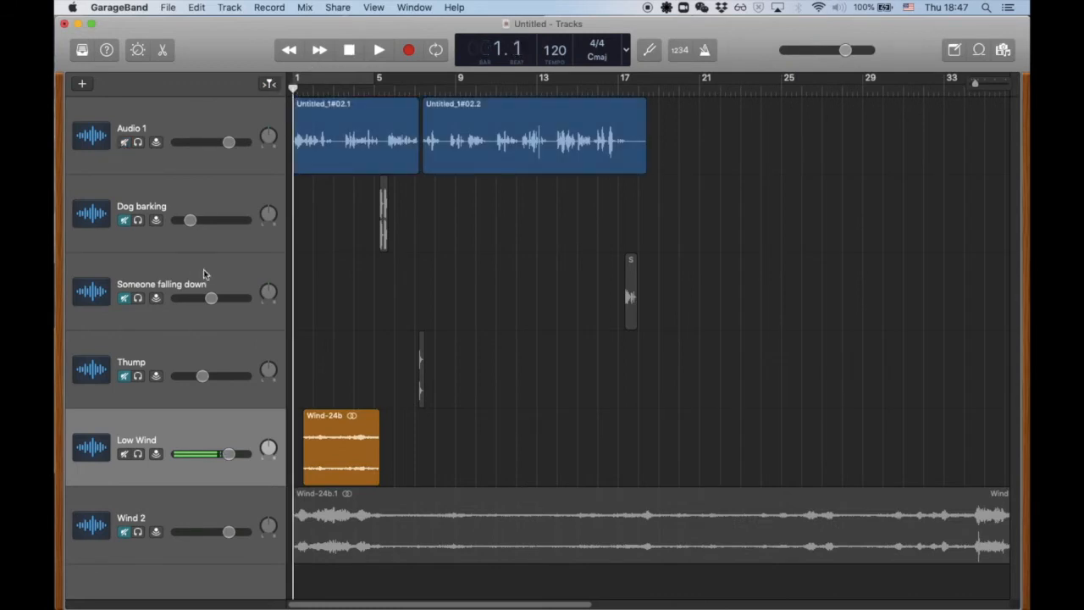
click(352, 417)
click(124, 454)
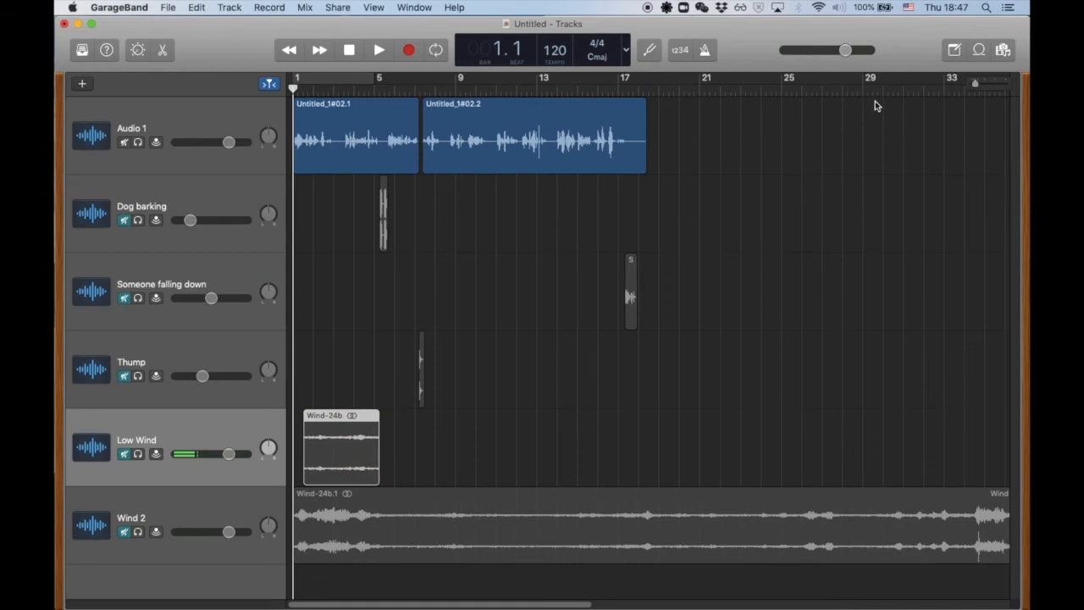
key(space)
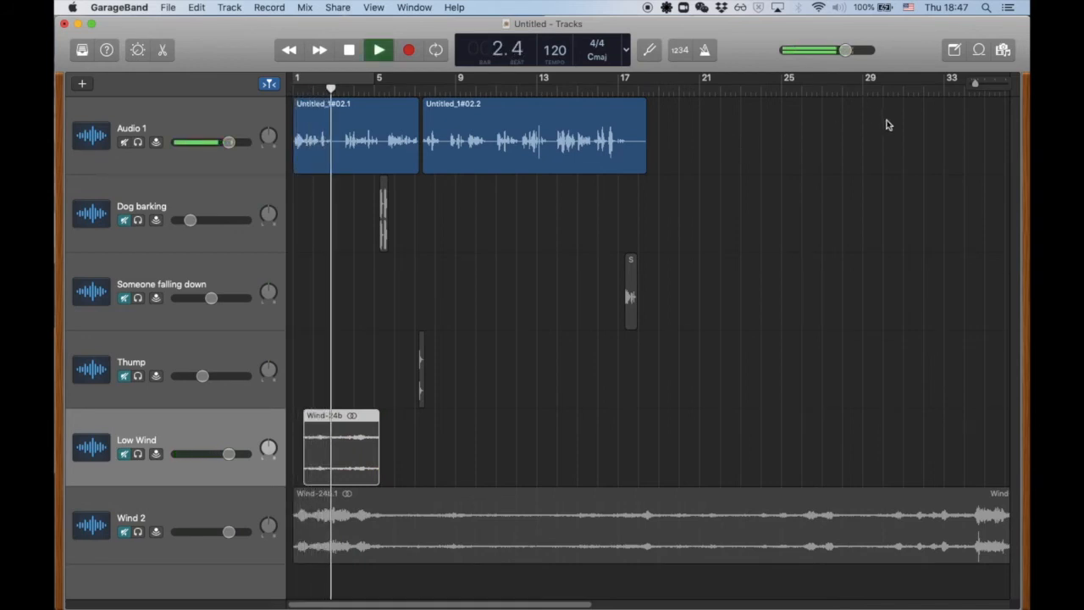
key(space)
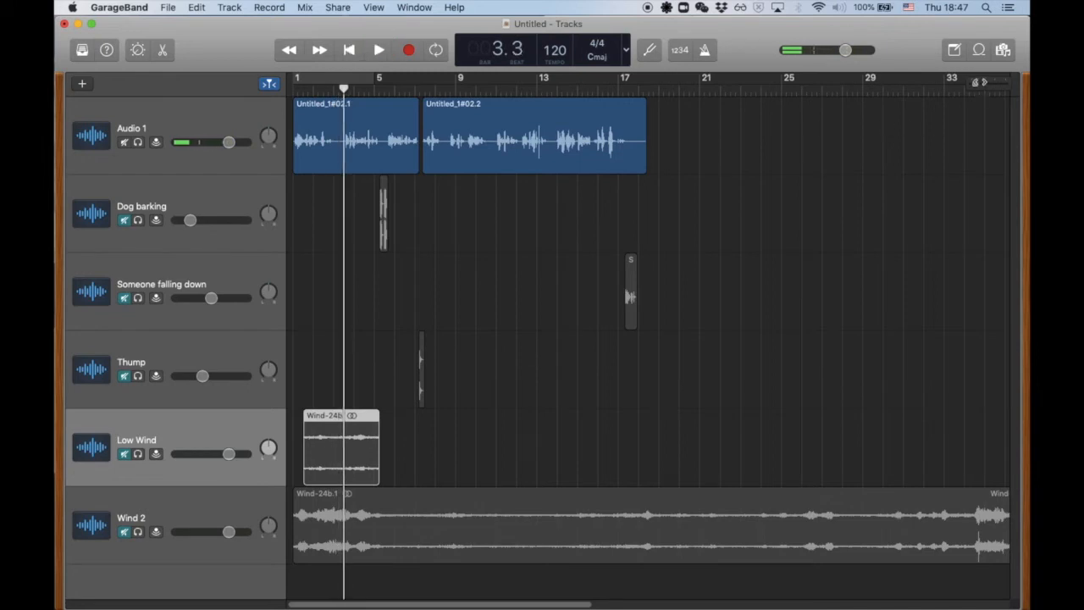
- Unmute the Low Wind track and move it directly below the Audio 1 track
drag(973, 83, 974, 86)
scroll(516, 252, left, 10)
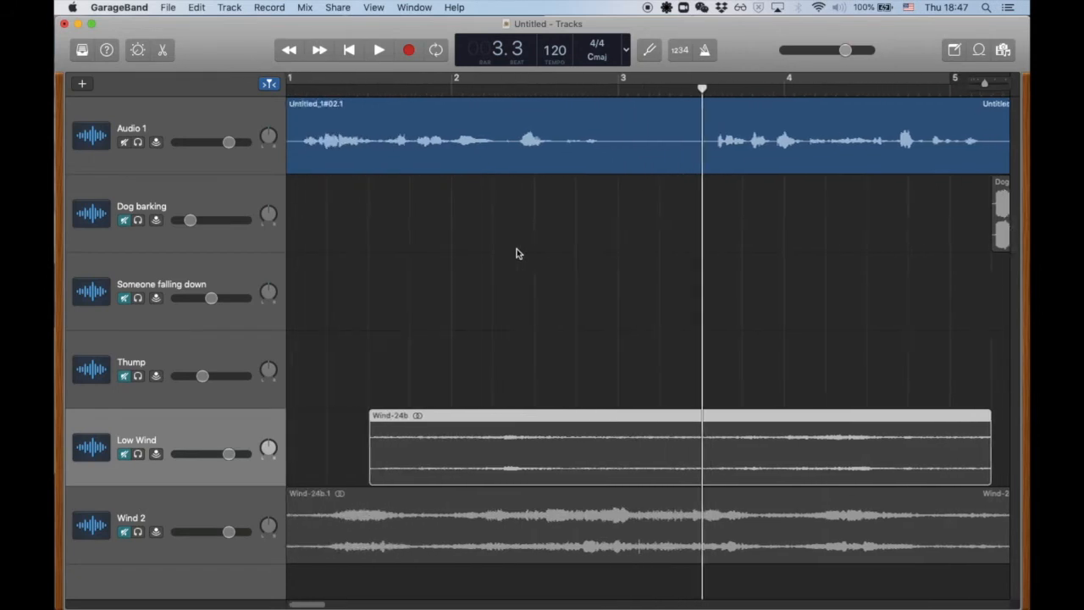
click(124, 454)
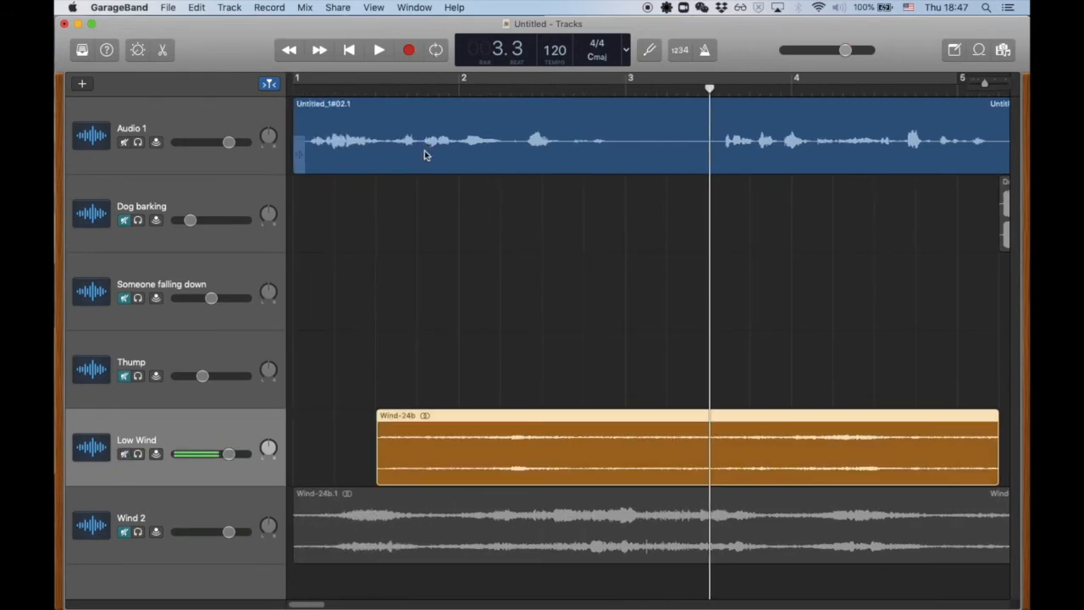
drag(216, 431, 173, 209)
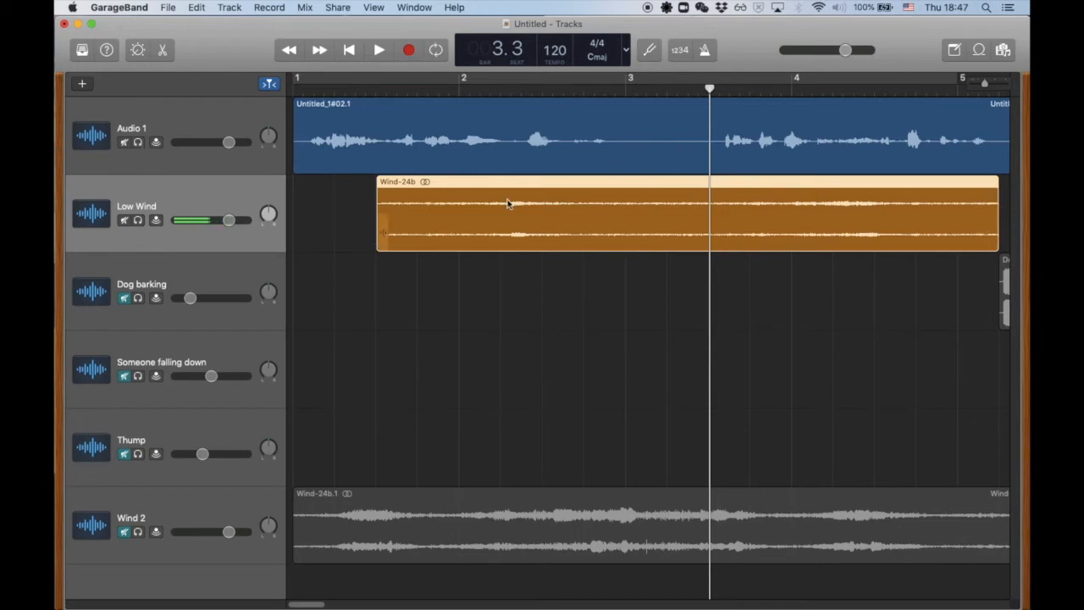
- Split the first Audio 1 narration region in the pause just after bar 3
click(642, 108)
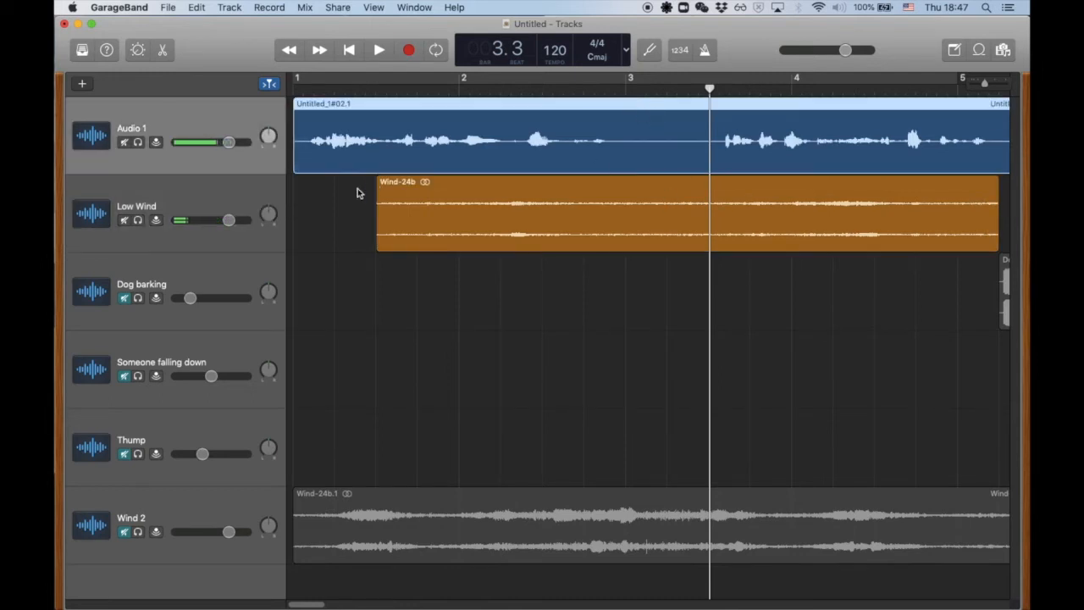
click(461, 185)
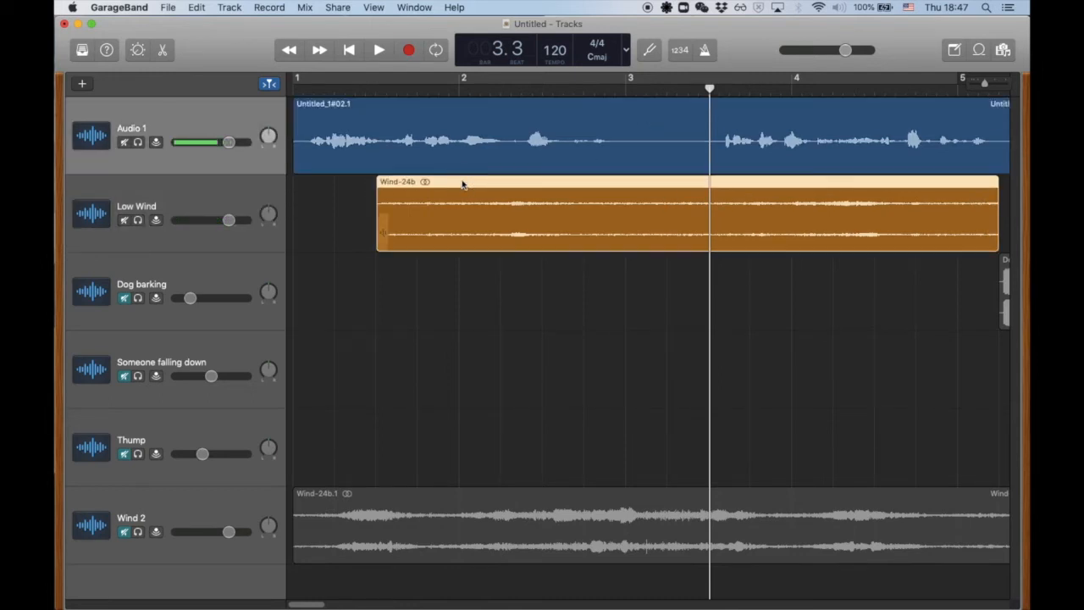
click(650, 107)
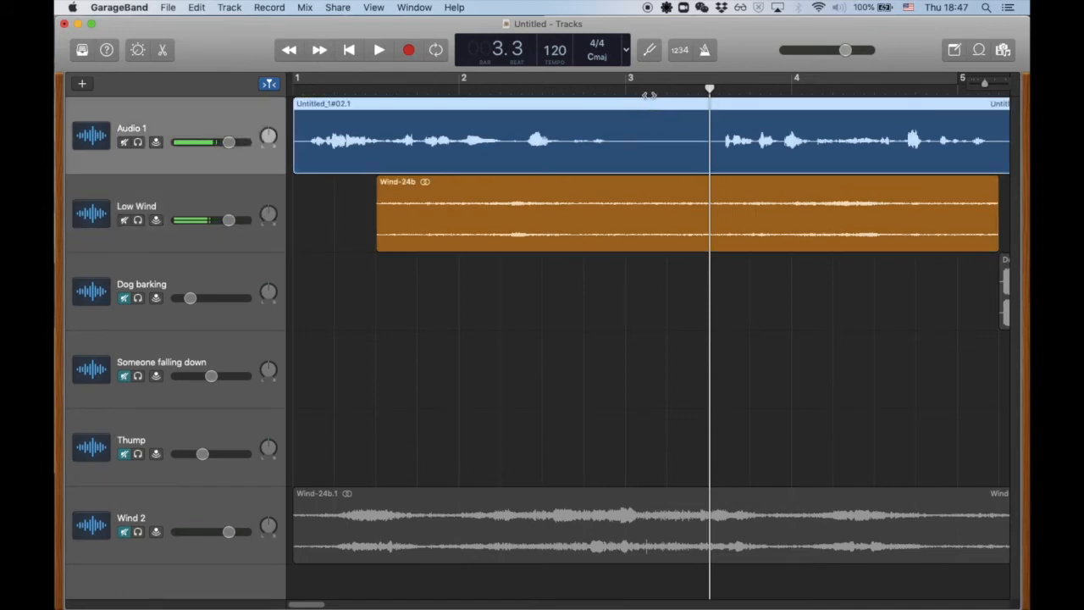
click(657, 90)
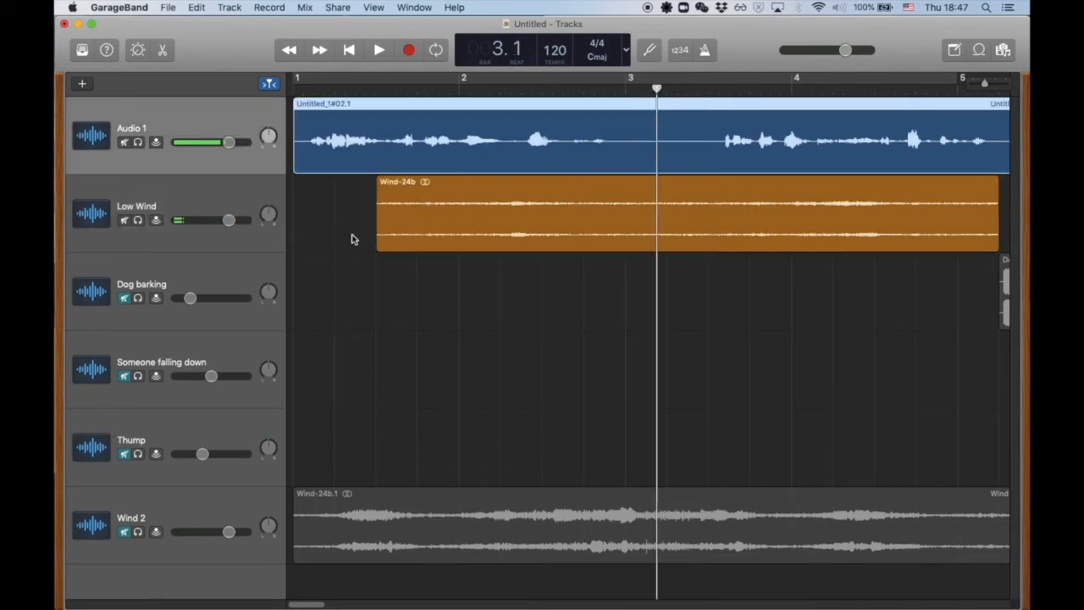
click(196, 7)
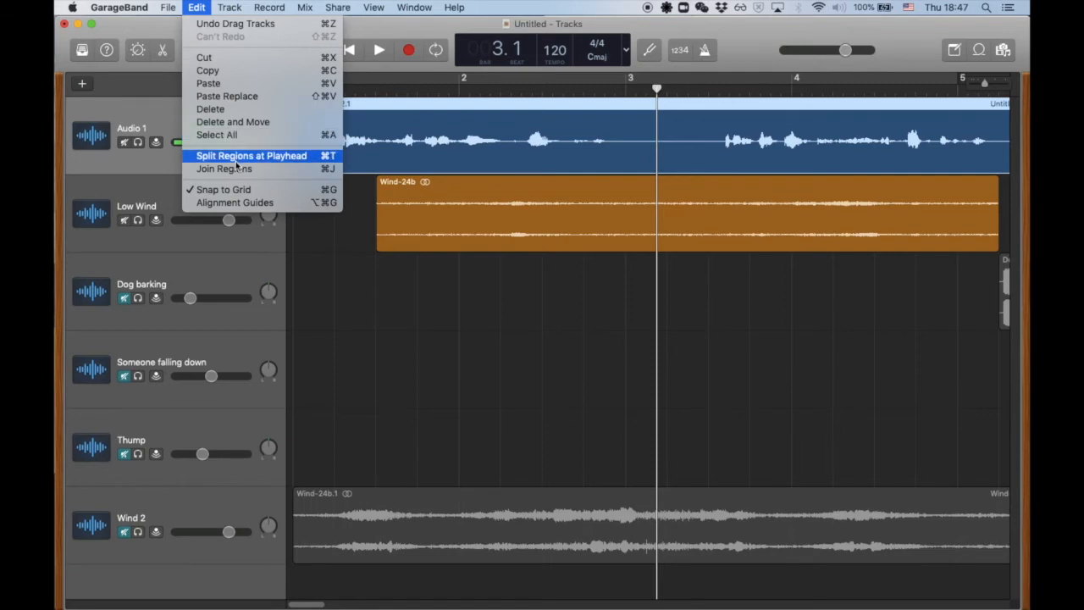
click(289, 160)
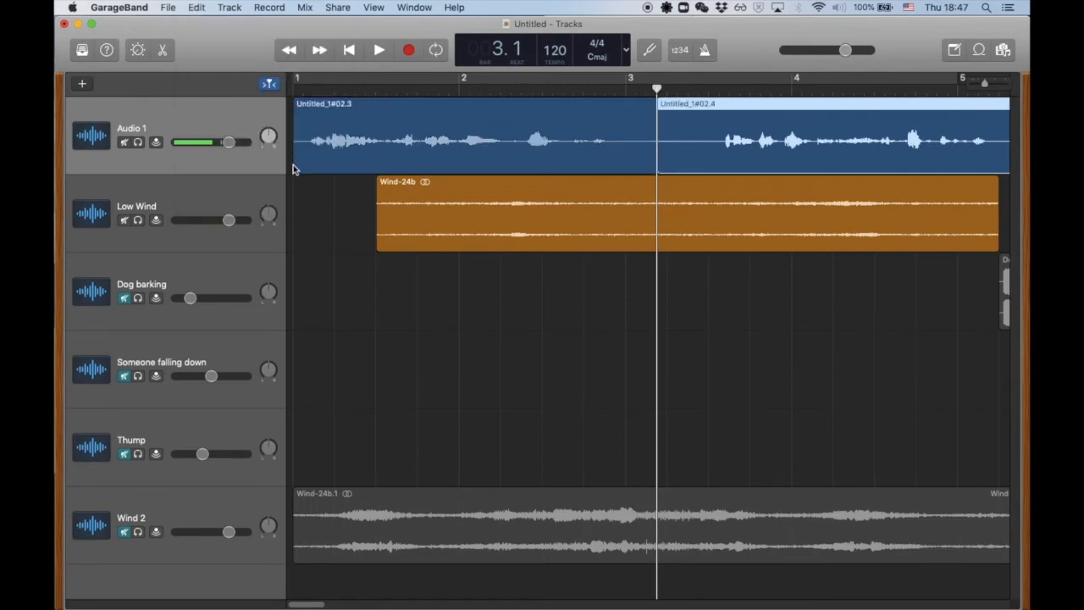
- Move the two narration regions after the split about one bar later, opening a gap between about bar 3 and bar 4
click(686, 105)
mouse_move(686, 105)
mouse_down()
mouse_move(696, 104)
mouse_move(685, 106)
mouse_up()
drag(984, 86, 977, 85)
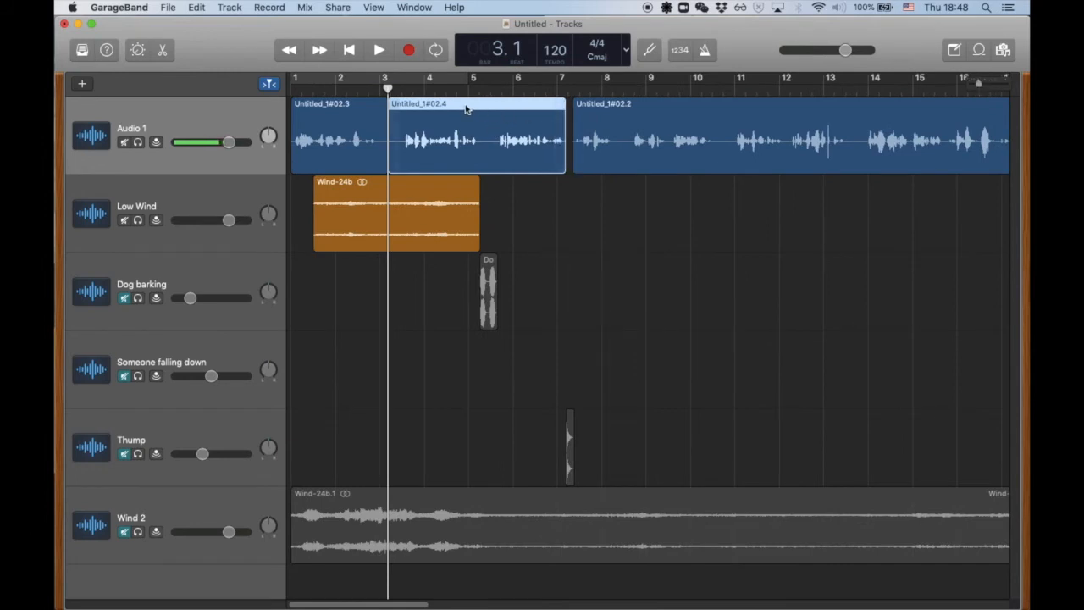
mouse_move(463, 108)
mouse_down()
mouse_move(478, 105)
mouse_move(447, 107)
mouse_move(472, 106)
mouse_move(460, 106)
mouse_up()
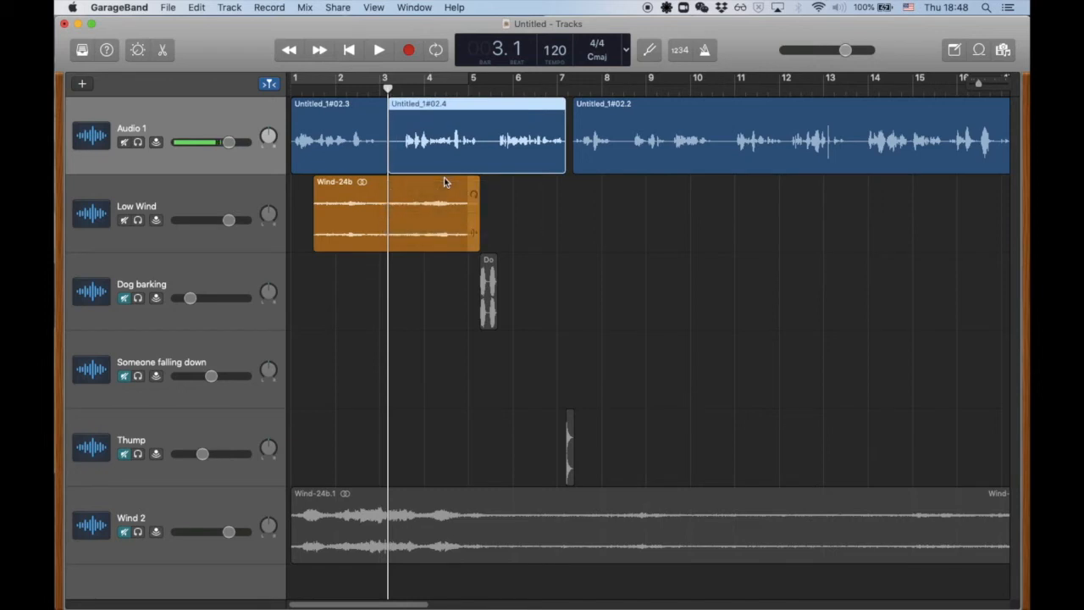
click(636, 106)
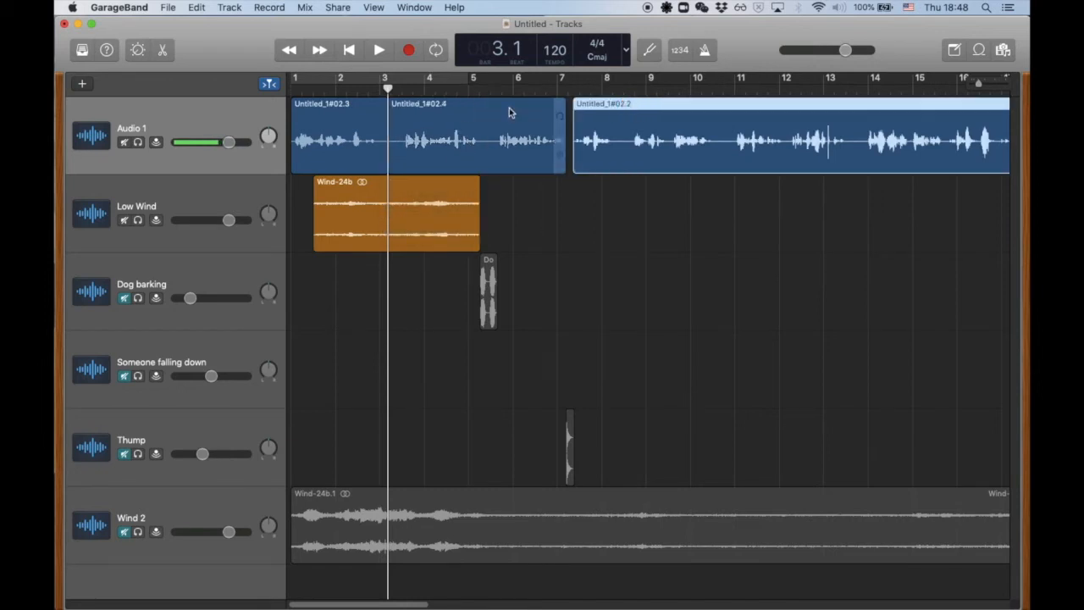
shift+click(415, 112)
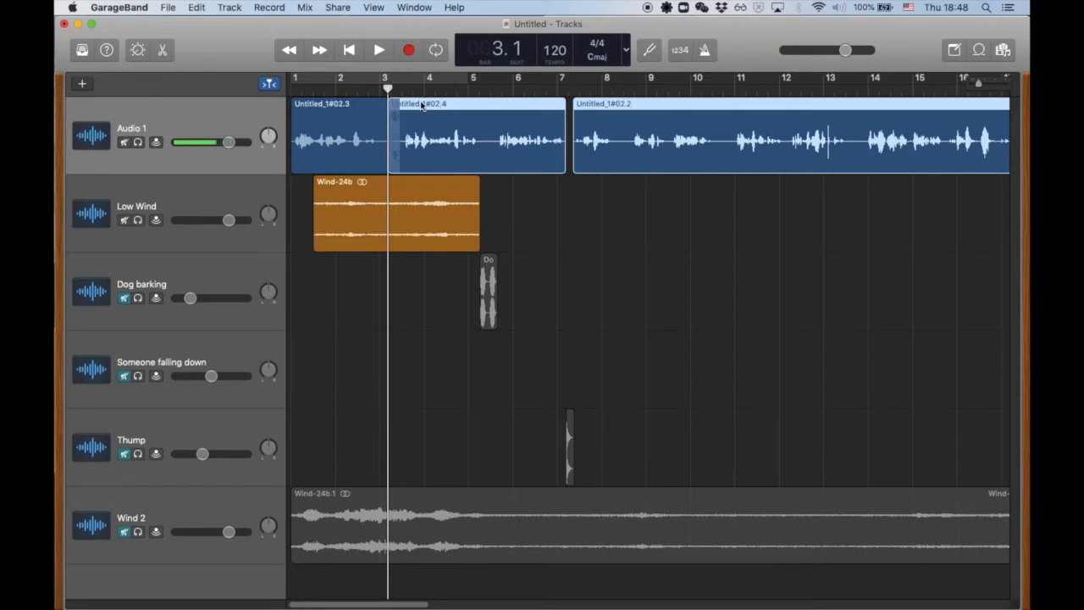
drag(421, 106, 462, 105)
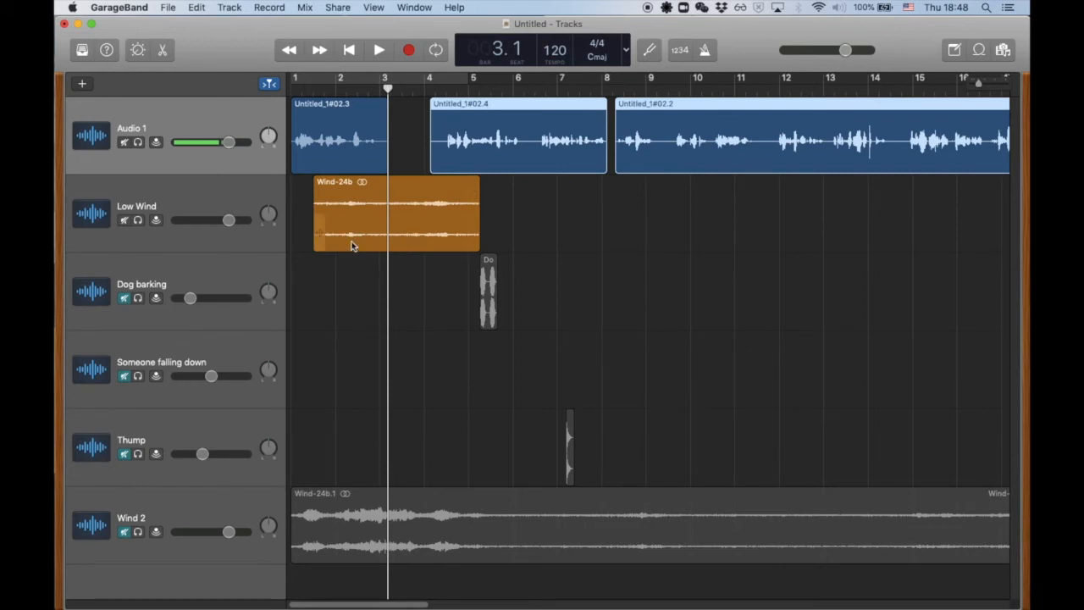
- Mute Audio 1 and listen to the Low Wind effect alone from near the beginning
click(124, 143)
click(313, 88)
key(space)
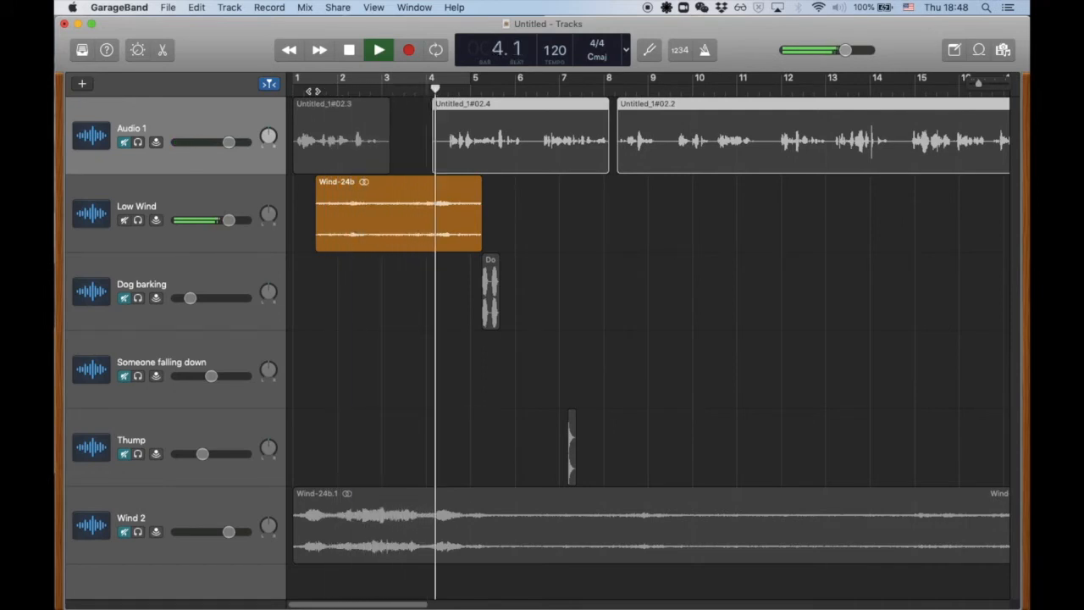
key(space)
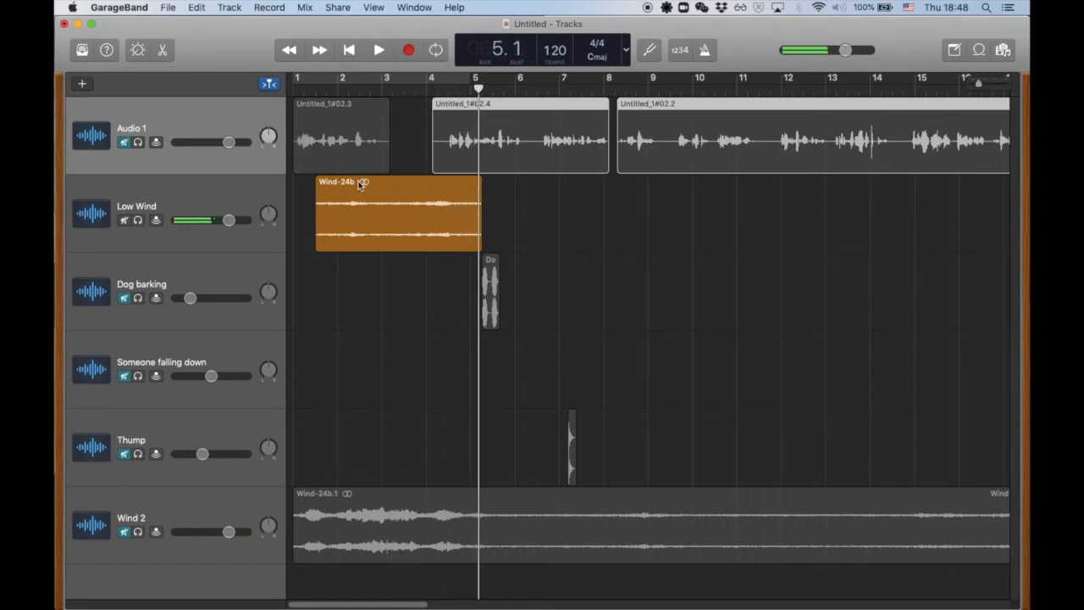
- Shorten the Low Wind region from its start and place it over the narration gap, from about bar 2.7 to bar 4.7
click(323, 239)
drag(323, 239, 393, 237)
drag(445, 176, 423, 180)
drag(979, 82, 984, 80)
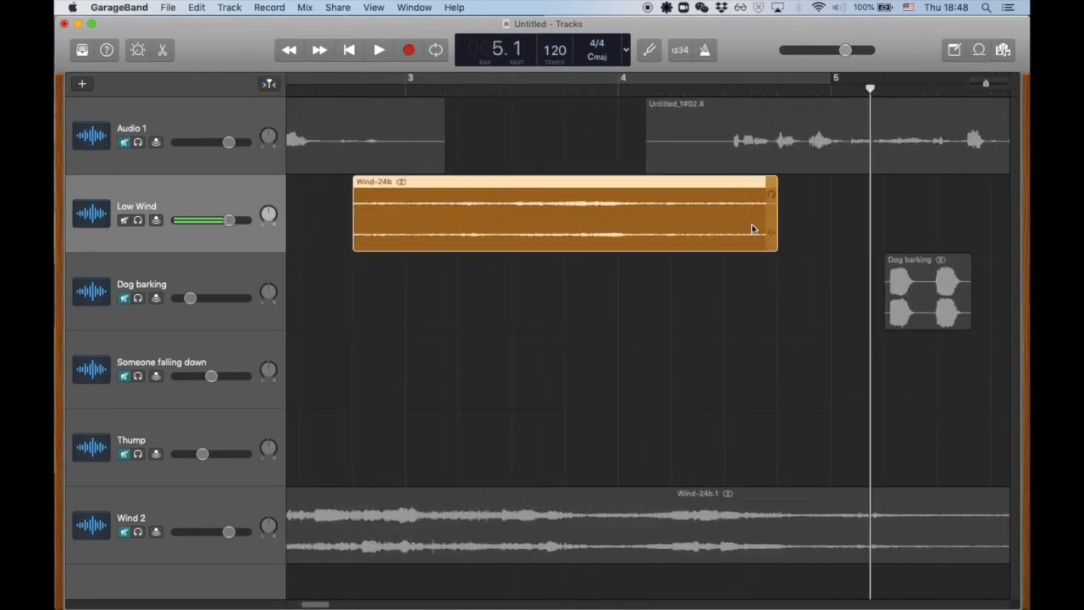
click(656, 183)
drag(656, 183, 651, 184)
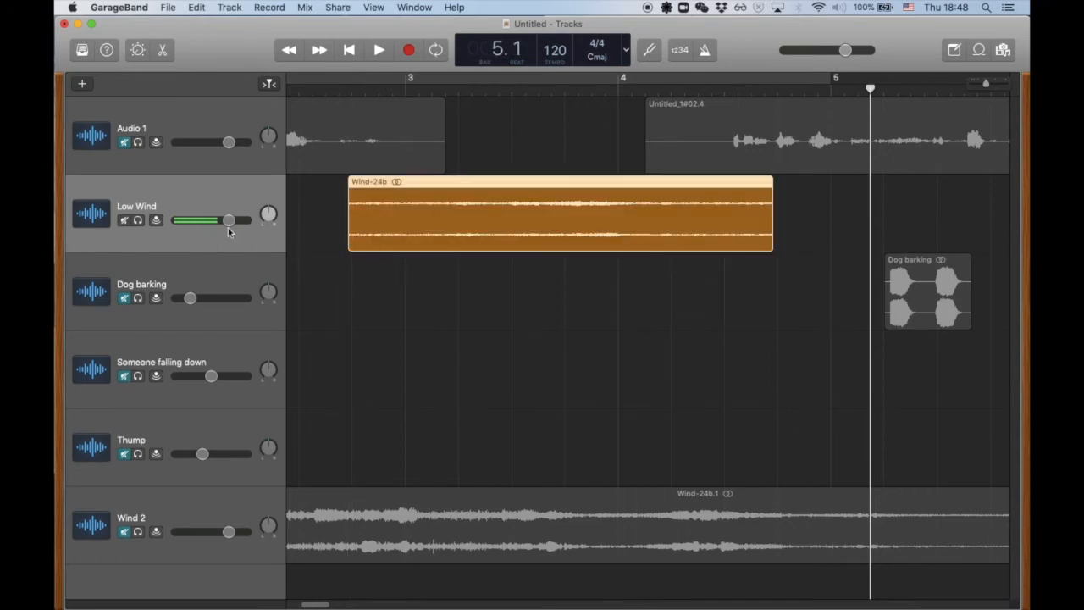
- Lower the Low Wind track's volume and play it together with the unmuted Audio 1 narration from the beginning
drag(229, 220, 207, 221)
drag(985, 83, 967, 87)
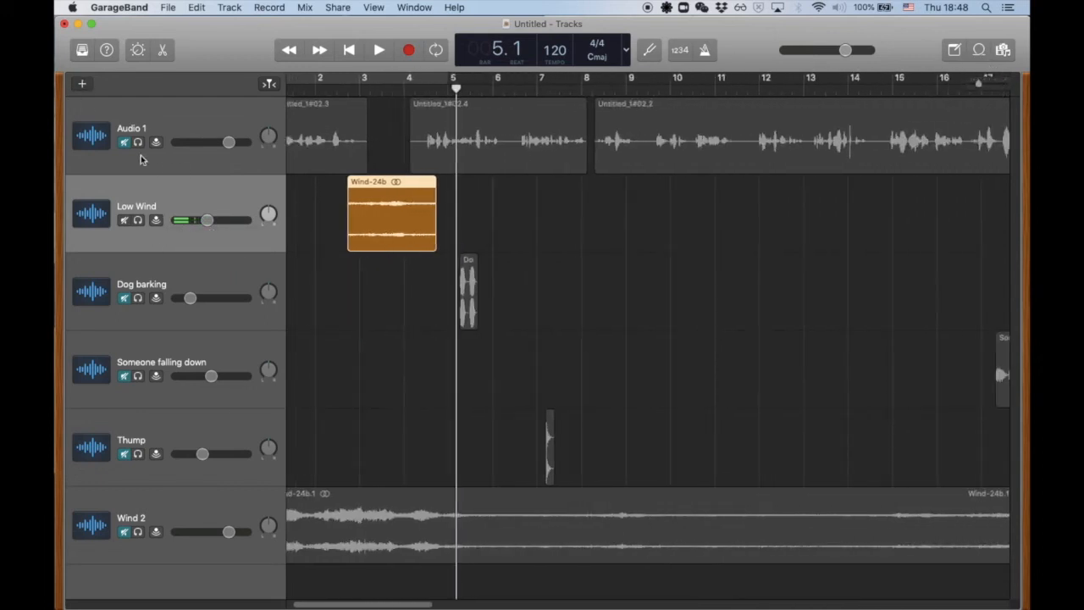
click(125, 143)
click(348, 50)
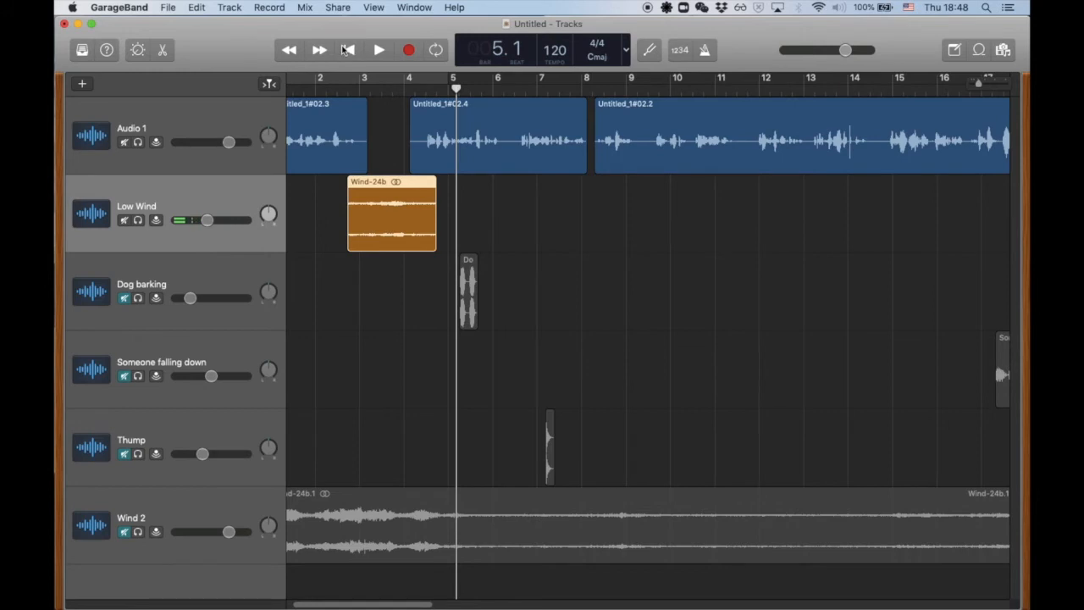
click(379, 50)
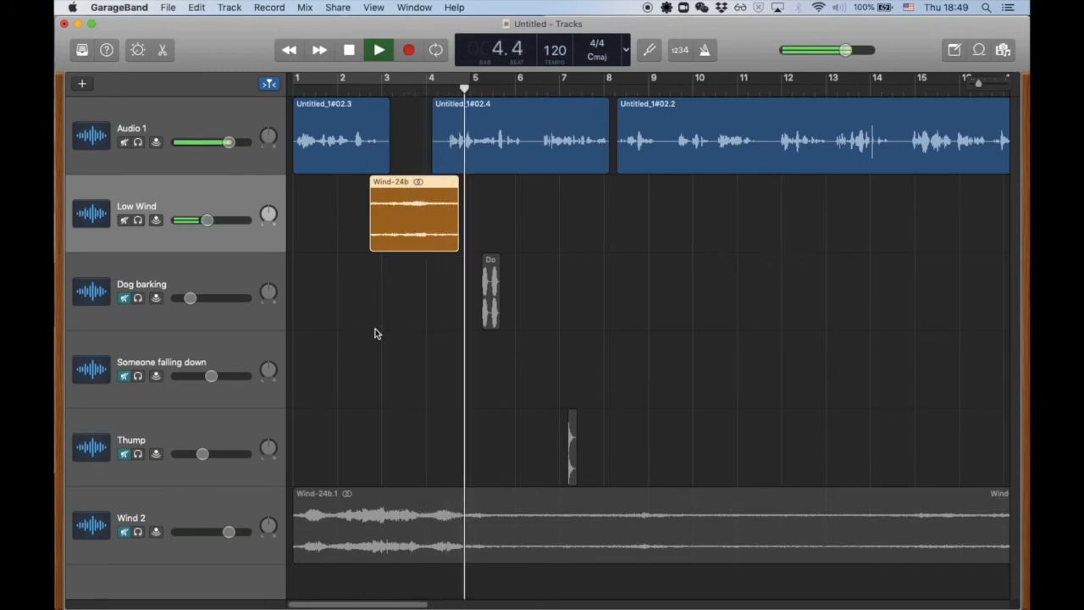
key(space)
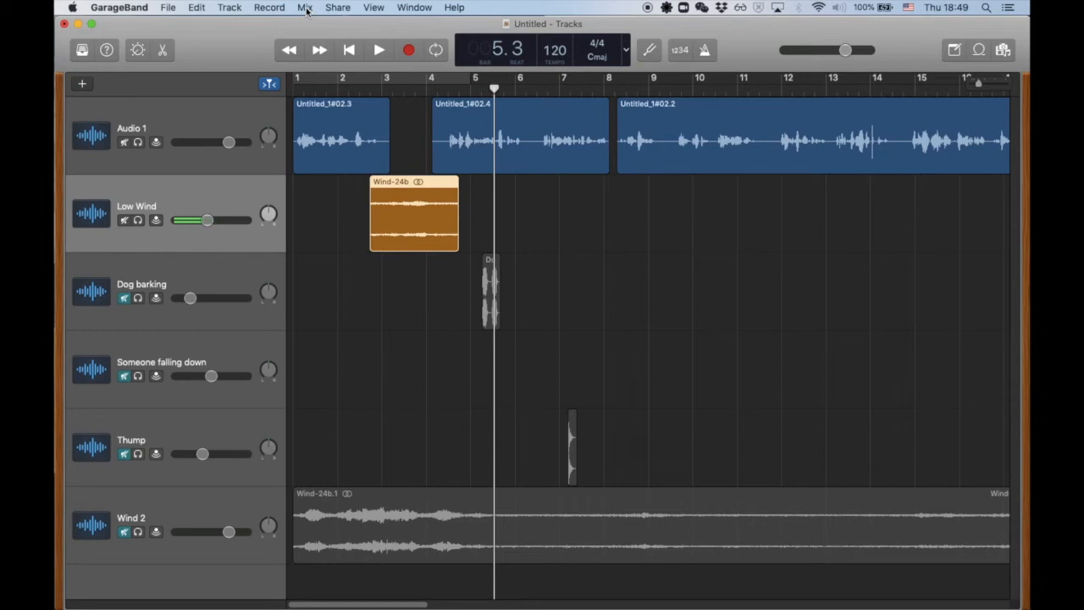
- Create a volume fade-out on the main output and show the volume automation for all tracks
key(a)
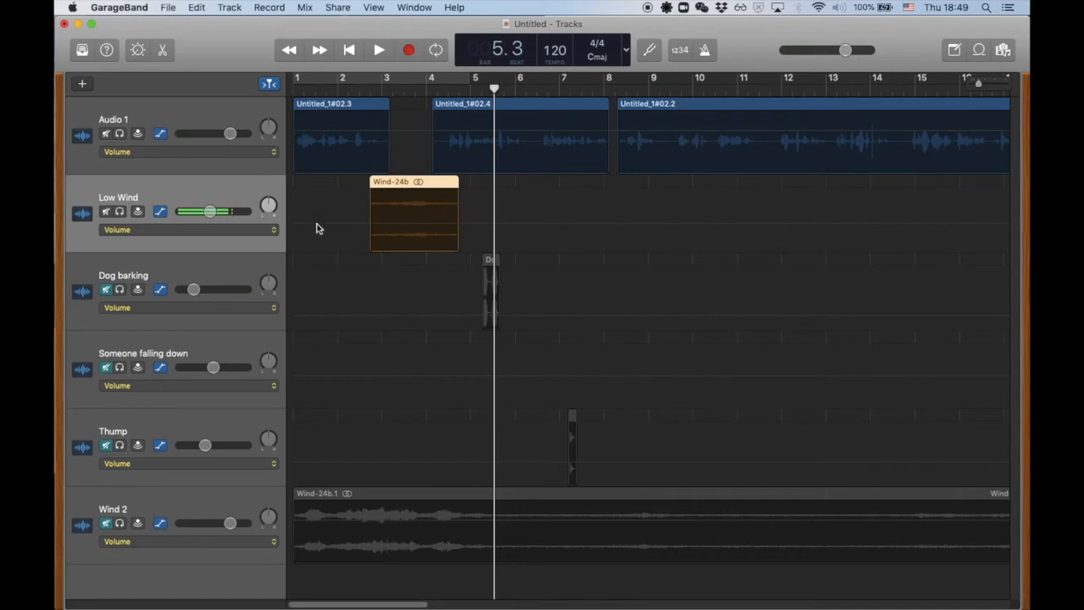
key(a)
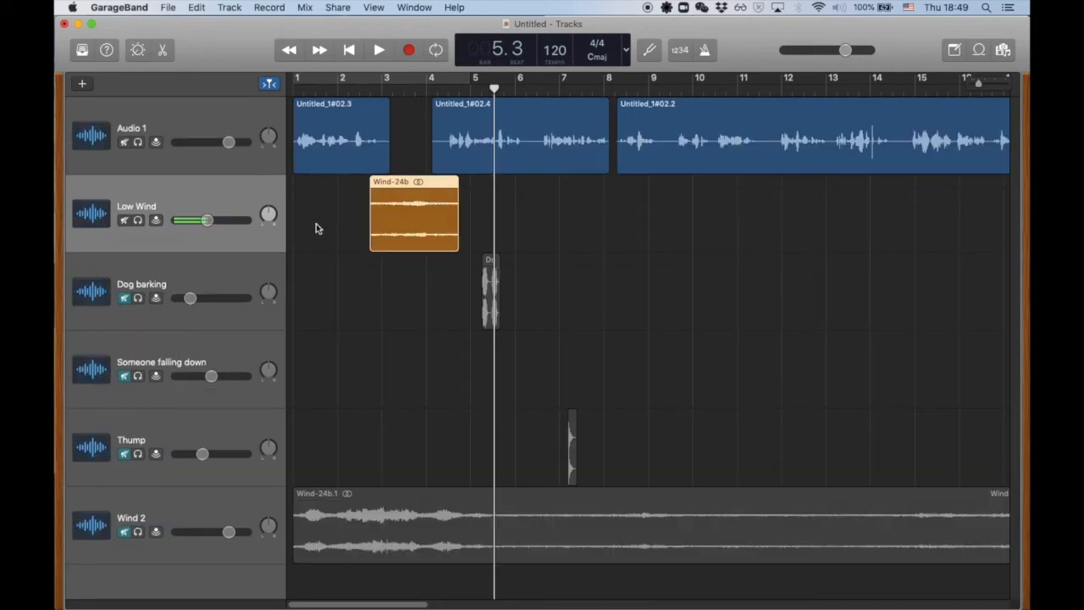
click(229, 8)
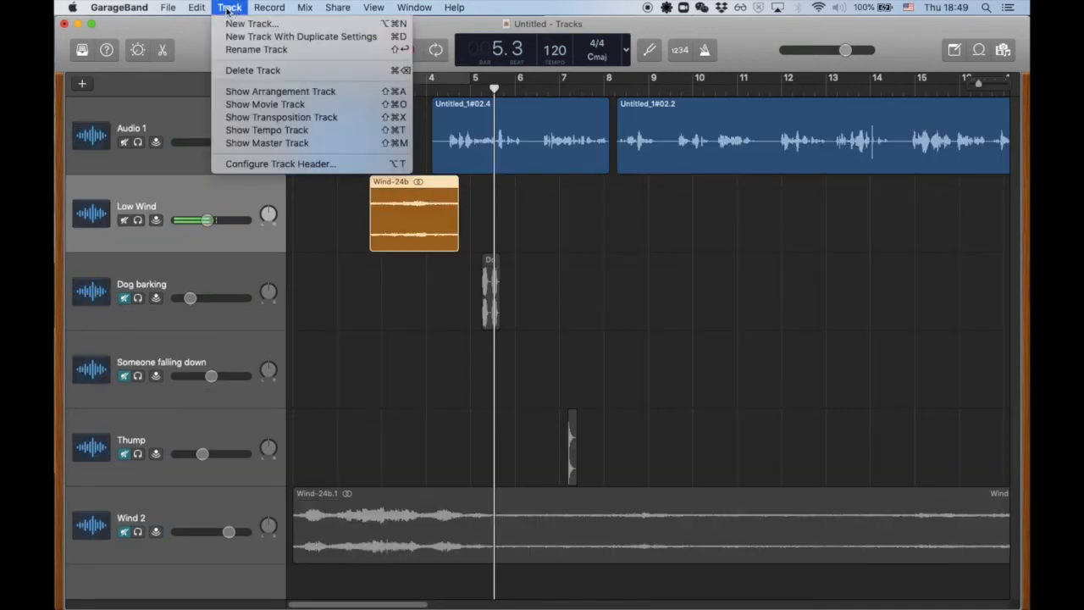
mouse_move(197, 11)
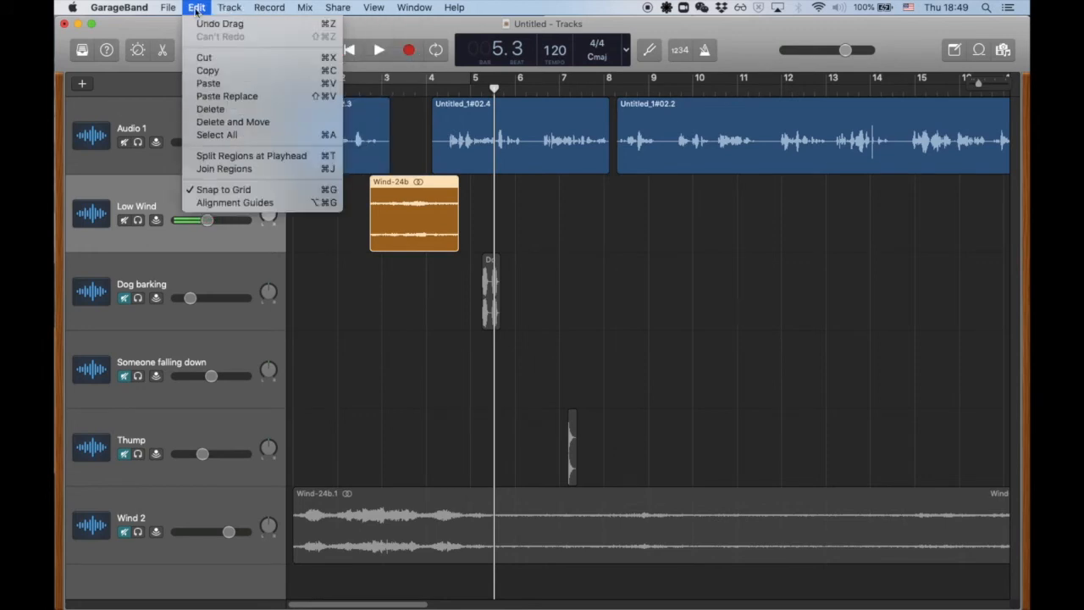
mouse_move(301, 8)
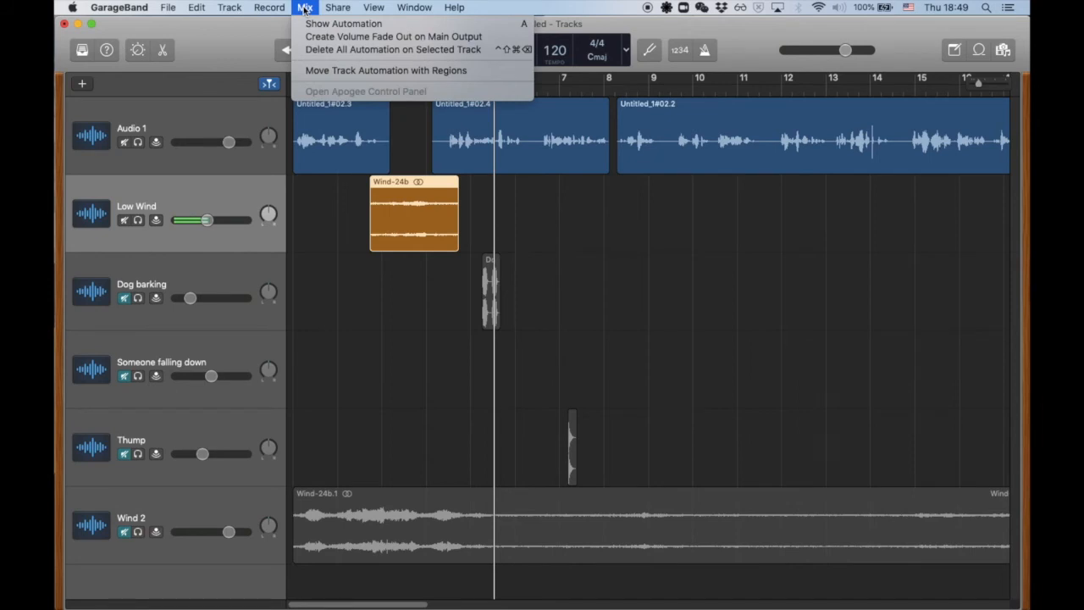
click(440, 40)
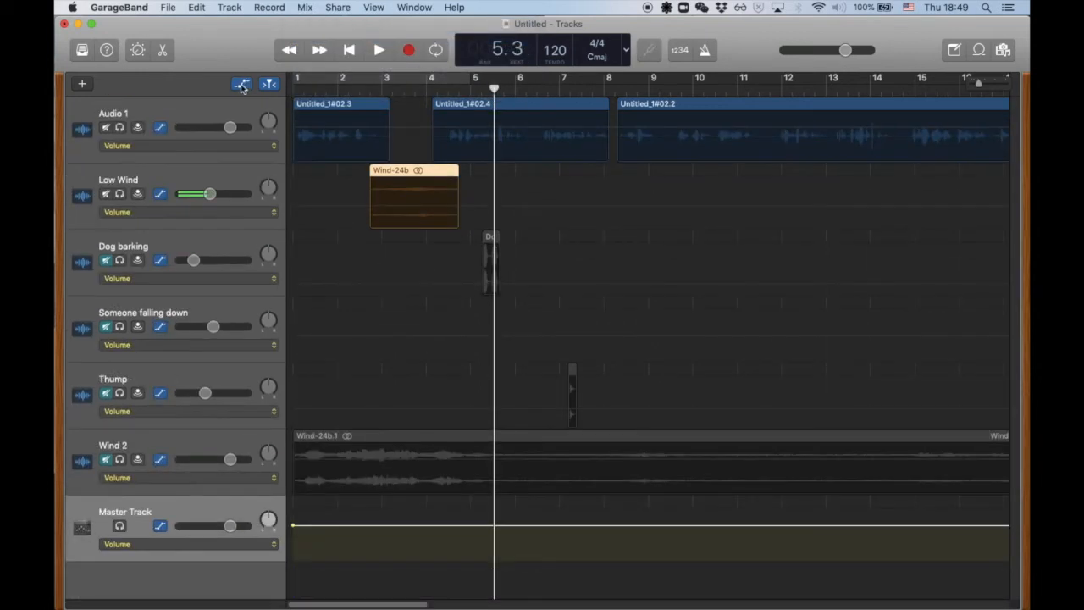
click(247, 86)
click(247, 86)
click(247, 86)
click(247, 86)
click(247, 86)
click(247, 86)
- Shape the Low Wind volume automation to fade in from silence at the region's start, fade out at its end, and stay silent before it
click(373, 210)
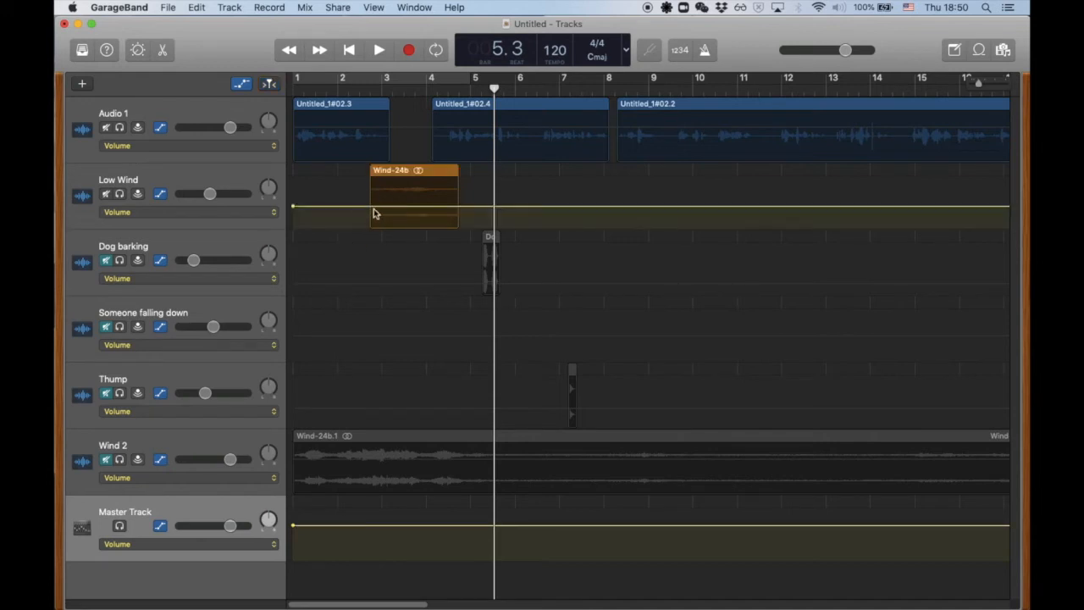
click(372, 207)
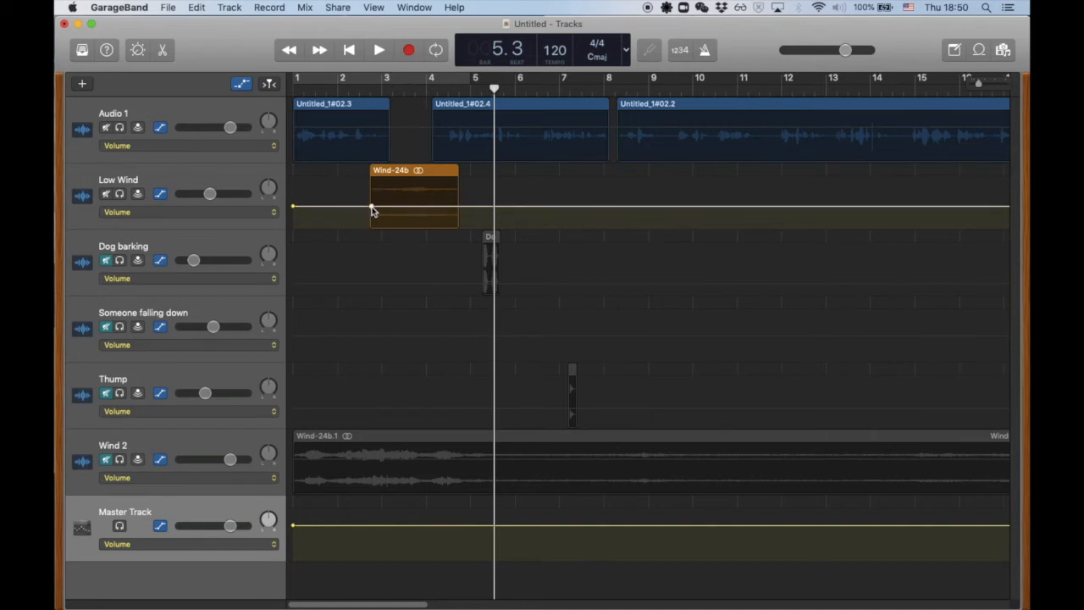
drag(372, 210, 374, 226)
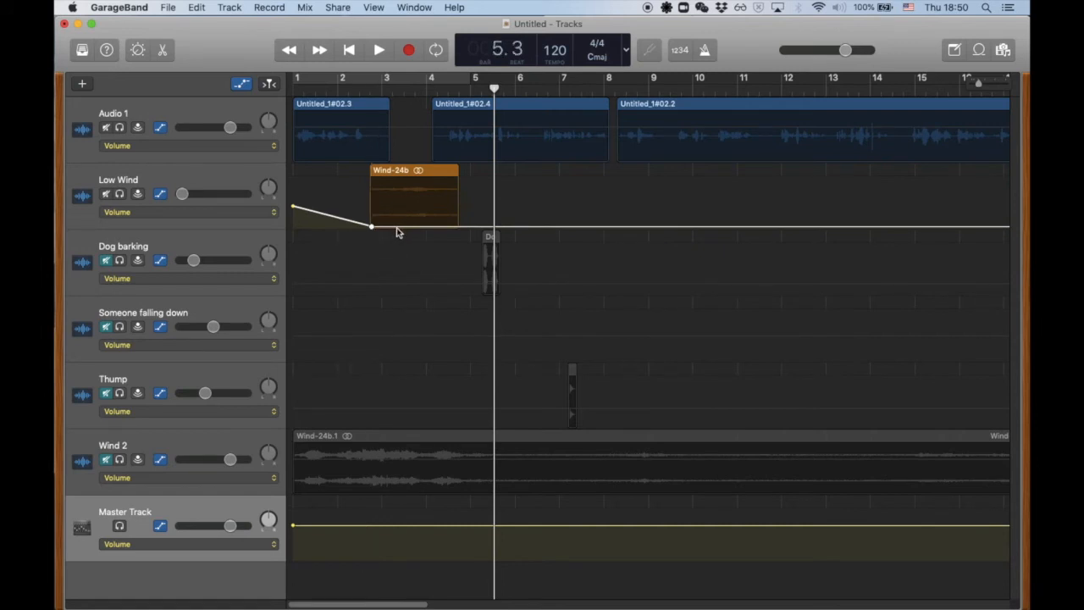
click(455, 227)
click(388, 226)
drag(388, 227, 435, 195)
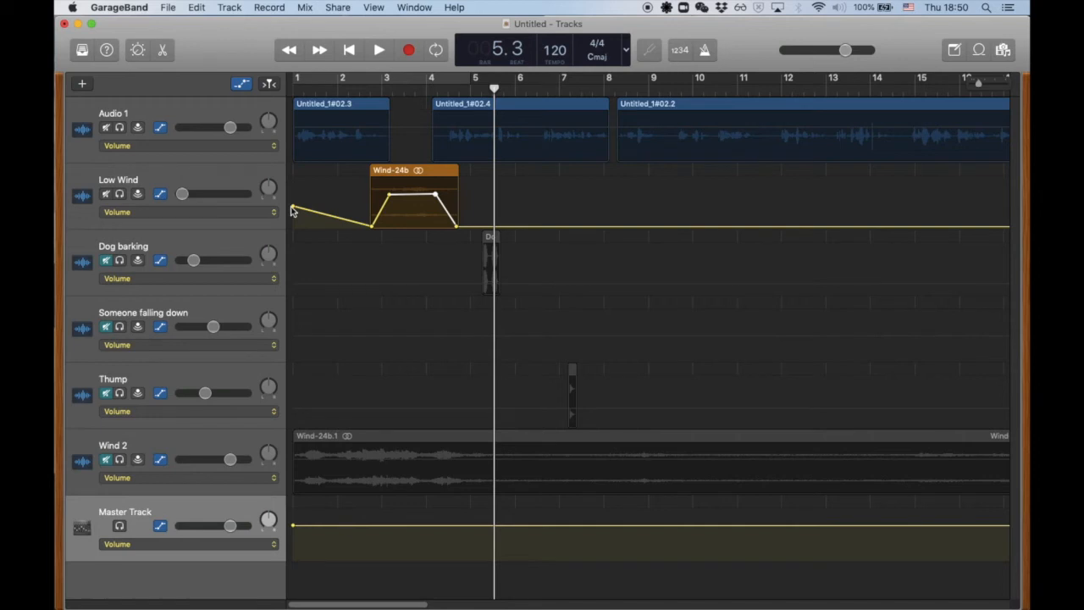
drag(293, 210, 298, 250)
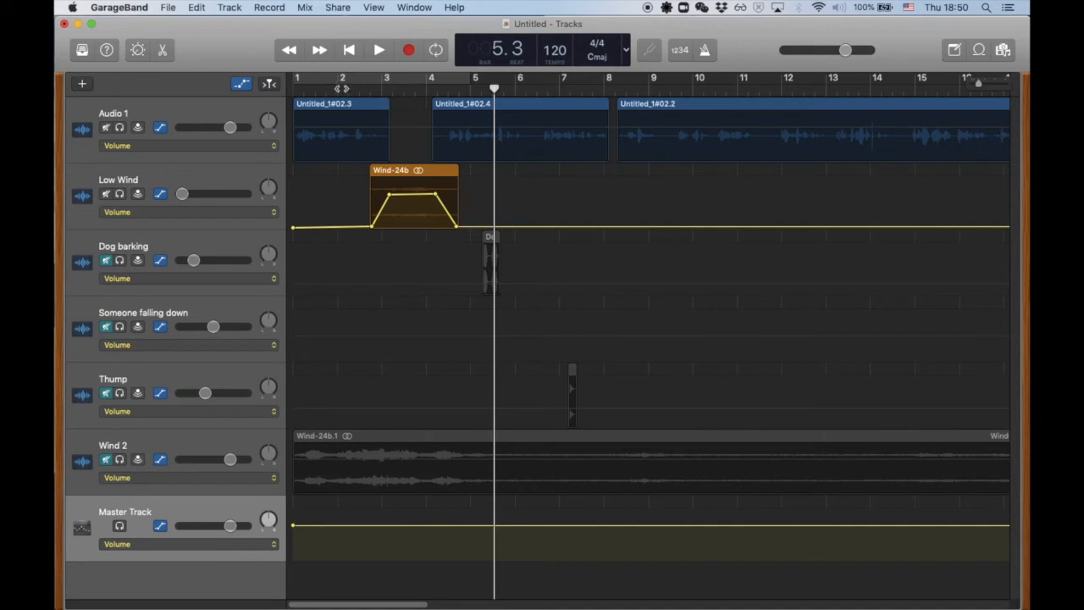
- Play the mix from about bar 2 to check the Low Wind fades against the narration
click(342, 84)
key(space)
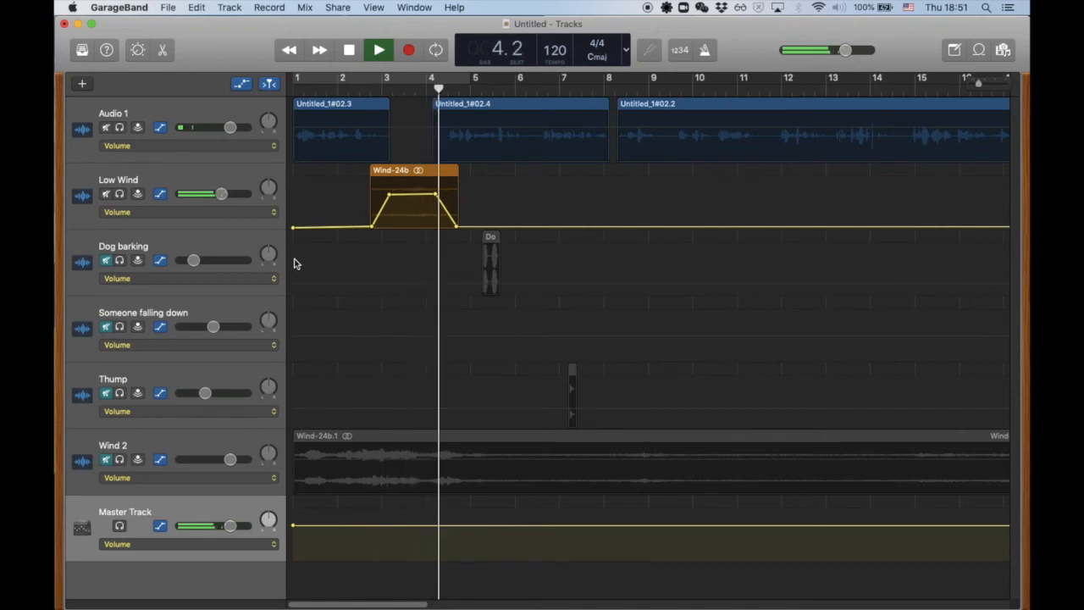
key(space)
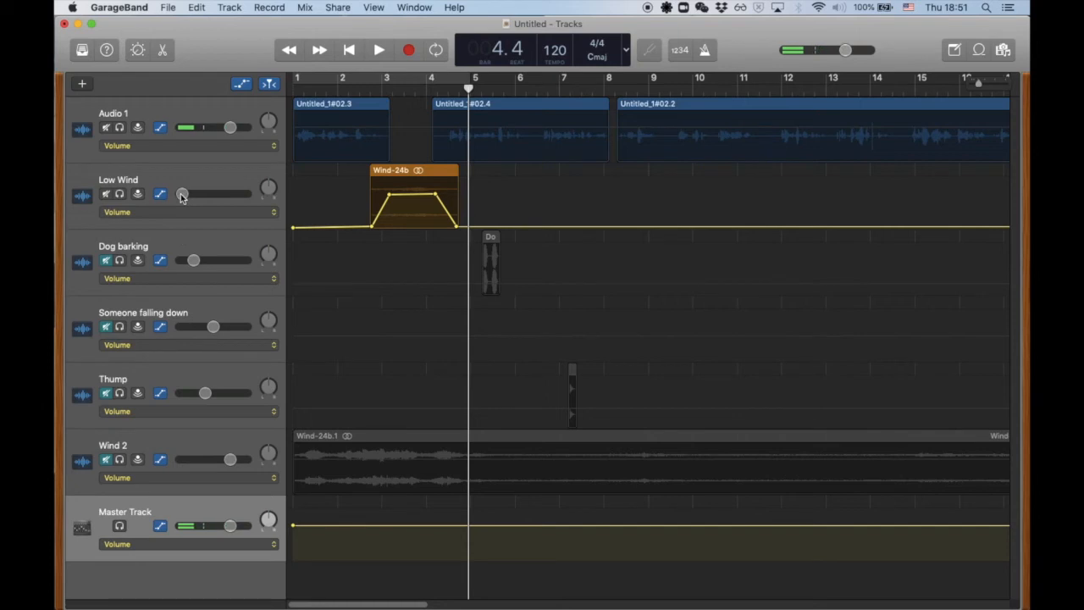
- Try to lower the Low Wind track's volume to −∞ dB with its automation active, and play the mix from about bar 2
drag(182, 197, 123, 203)
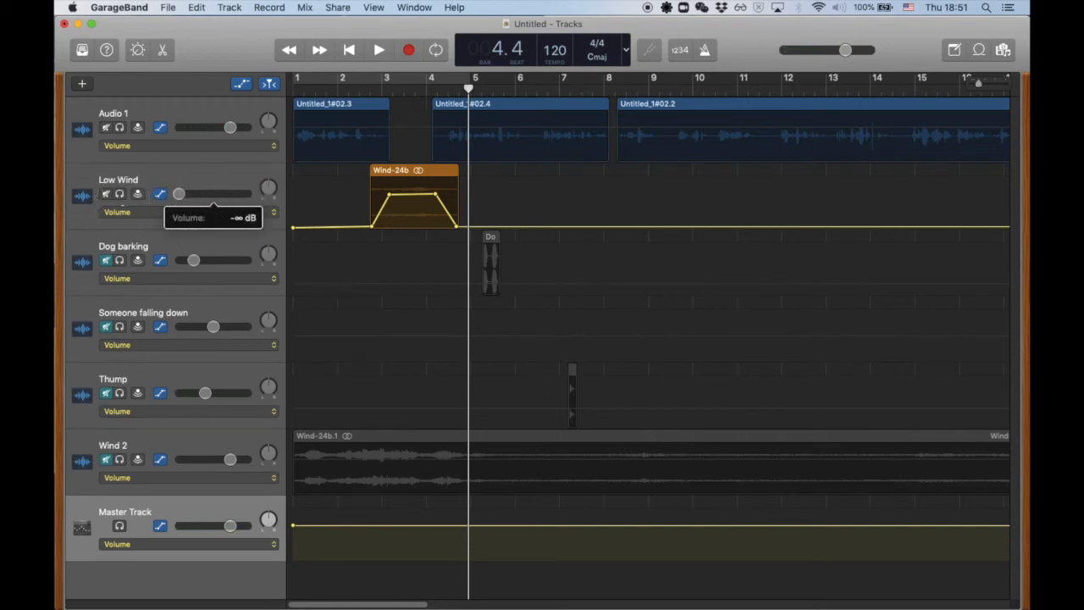
click(348, 89)
key(space)
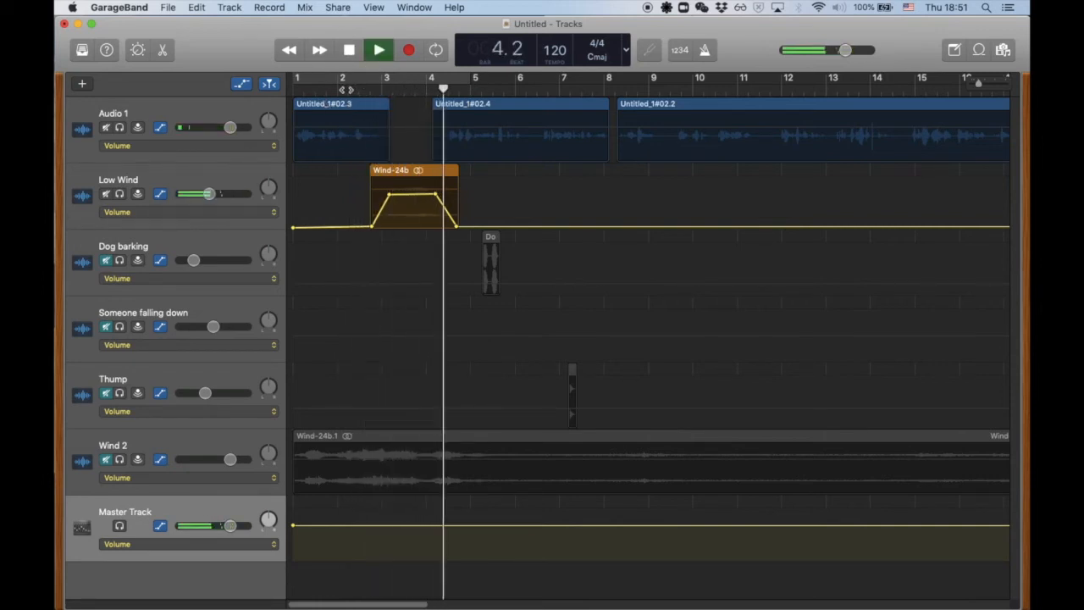
key(space)
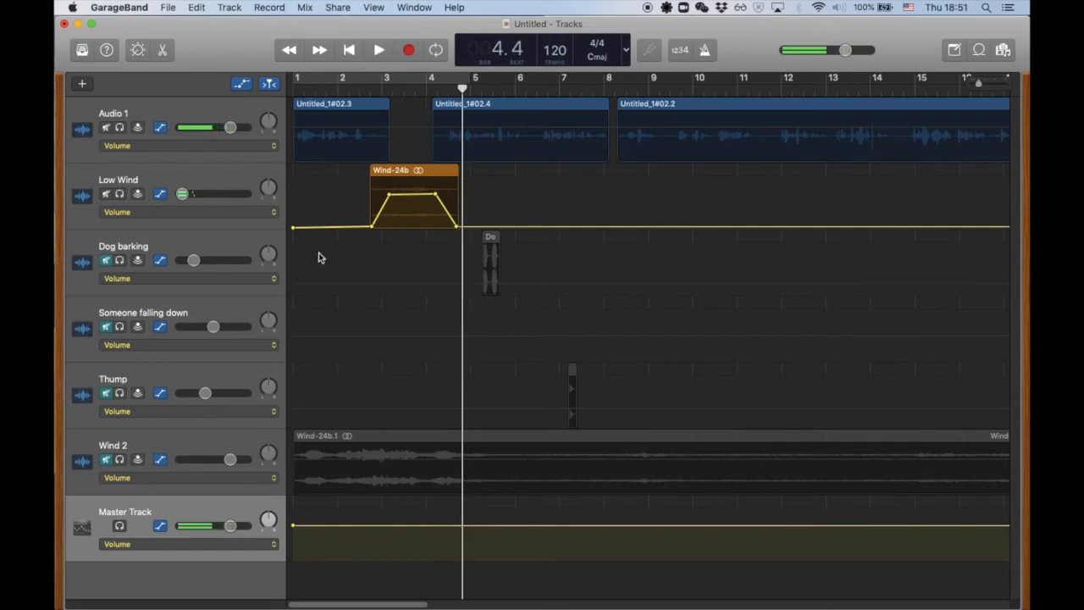
- Switch off the Low Wind track's volume automation and play the mix to hear the wind without it
click(160, 194)
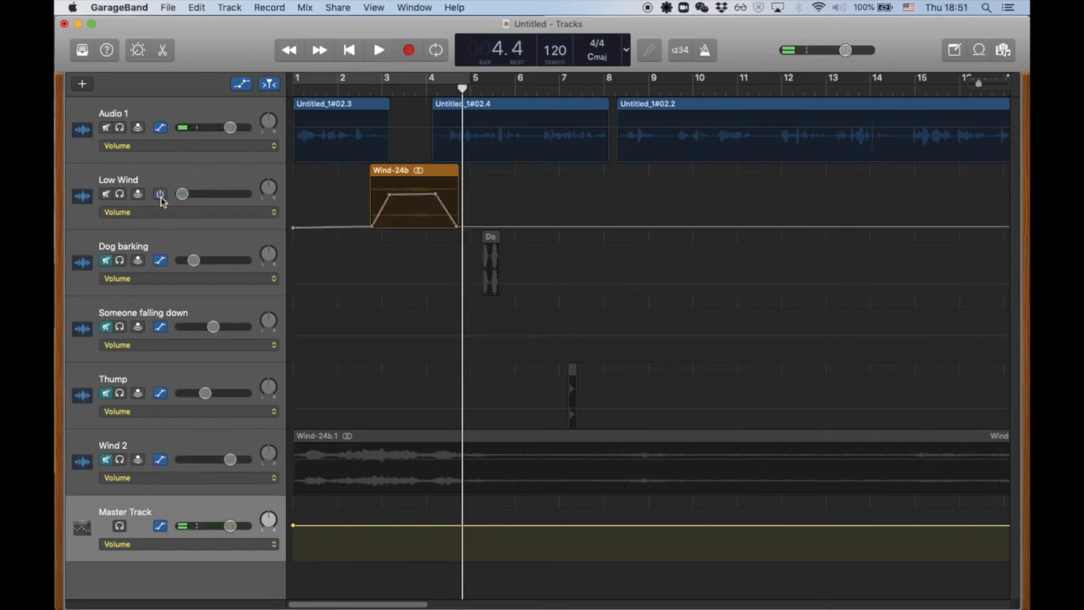
key(space)
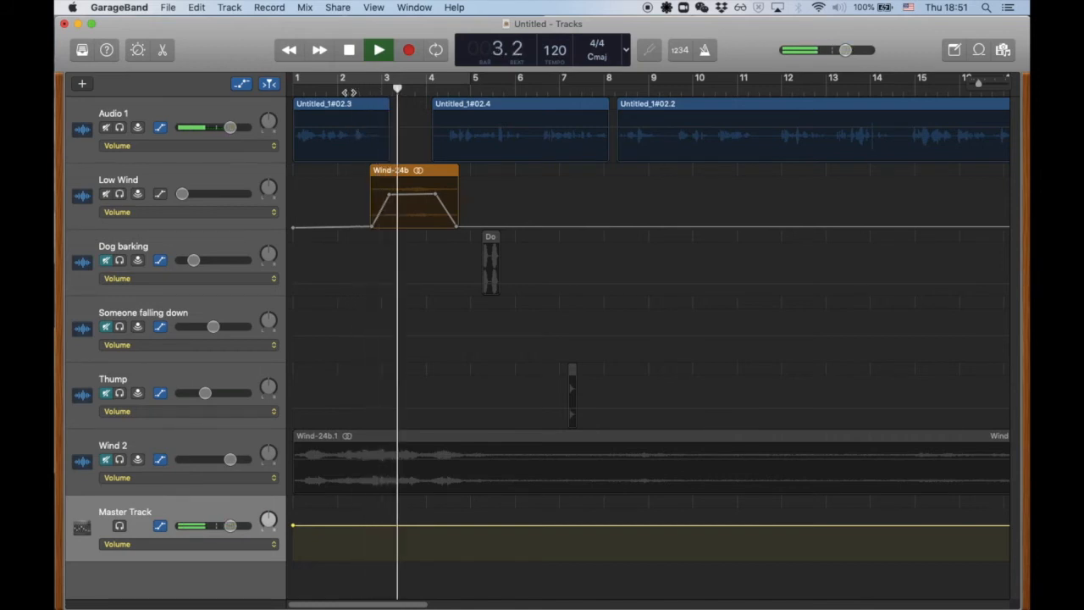
key(space)
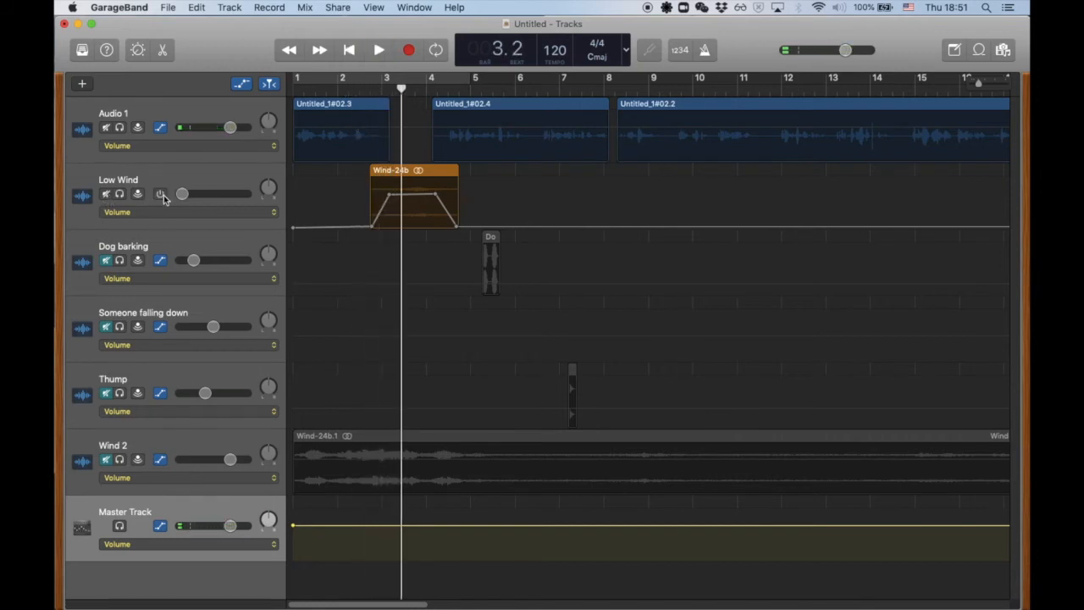
click(271, 220)
click(323, 190)
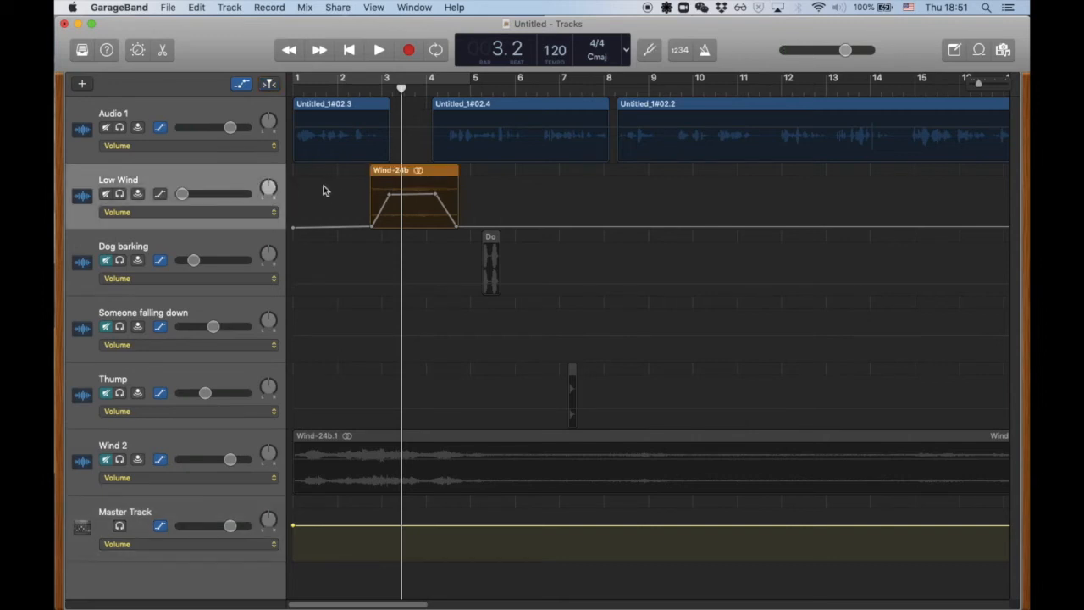
- Undo the Low Wind volume automation back to a flat line and play the mix from about bar 2 for comparison
key(super+z)
key(super+z)
key(super+z)
key(super+z)
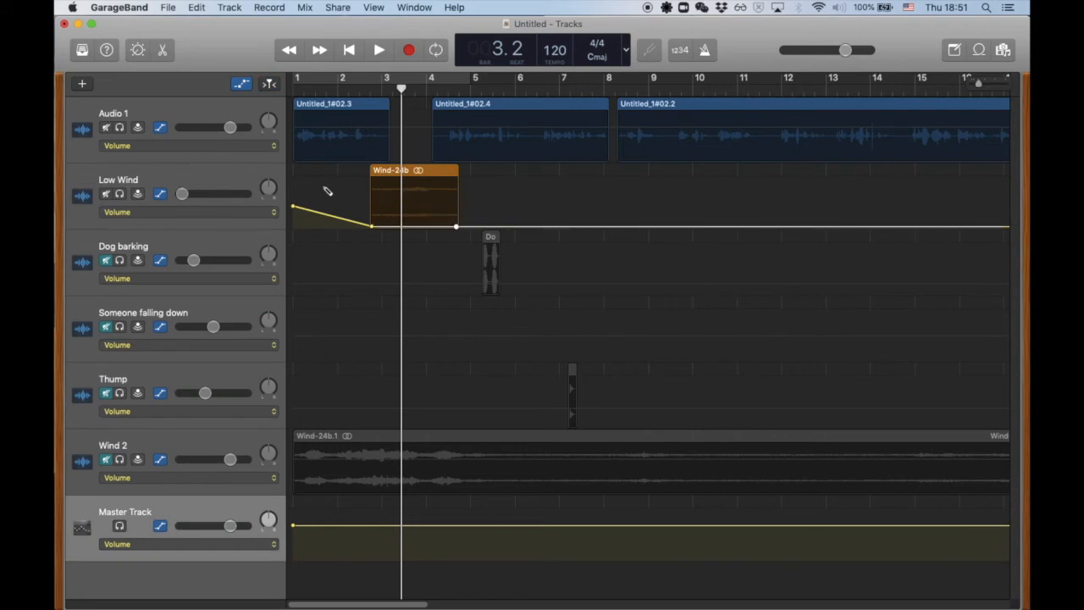
click(363, 90)
key(space)
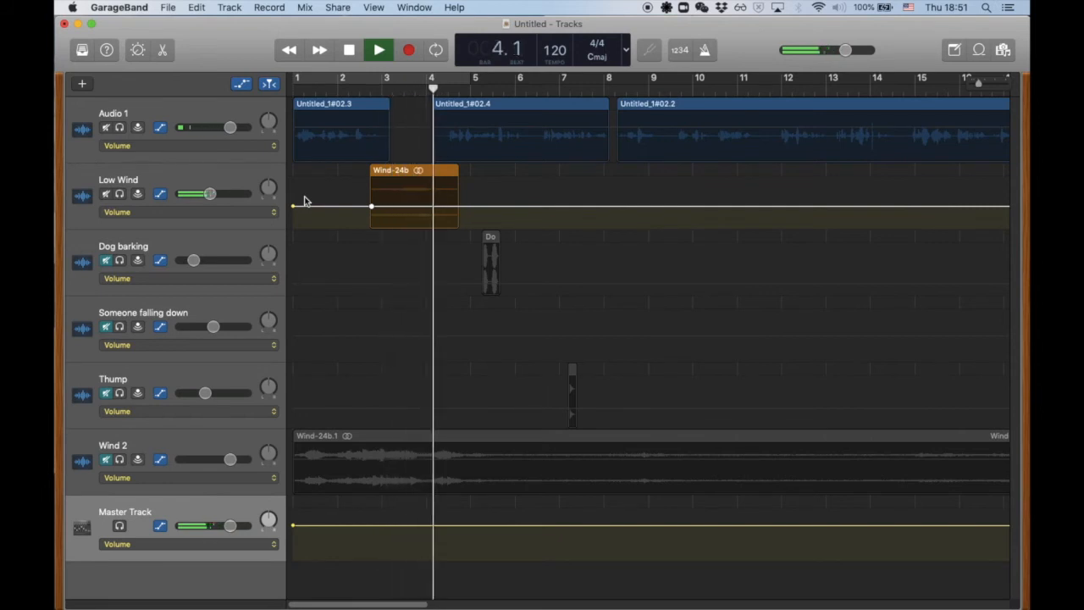
key(space)
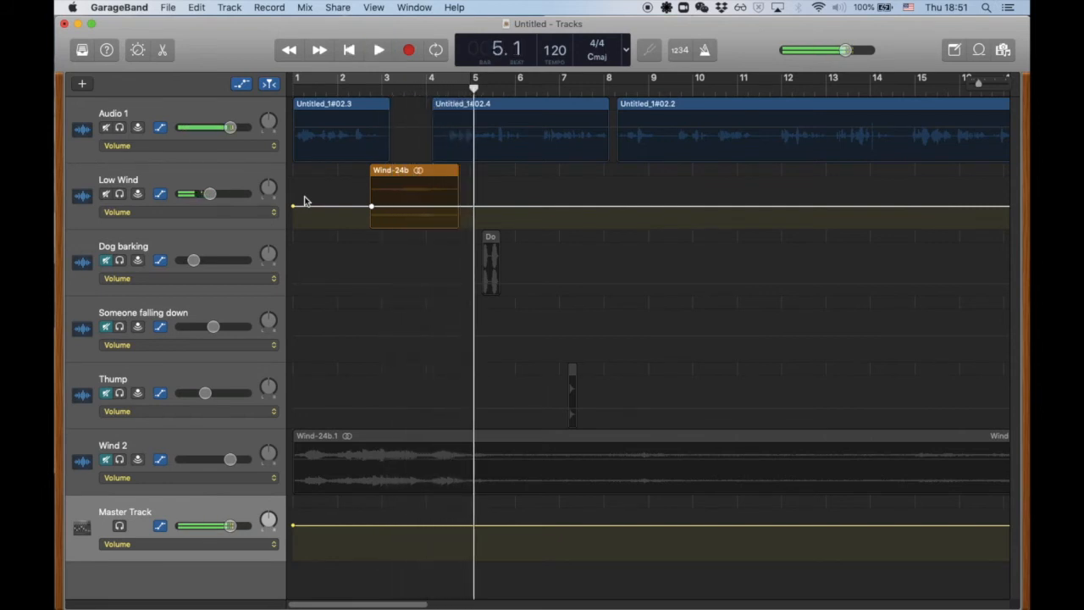
- Redo the Low Wind volume automation with its fade-in and fade-out, and play the mix again
key(super+shift+z)
key(super+shift+z)
key(super+shift+z)
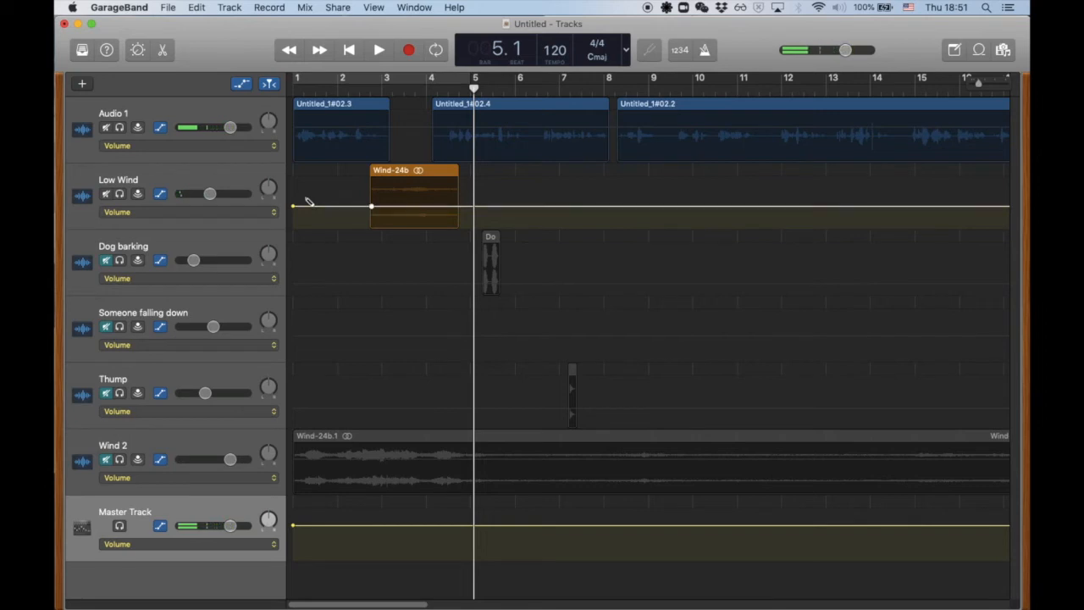
key(super+shift+z)
key(super+shift+z)
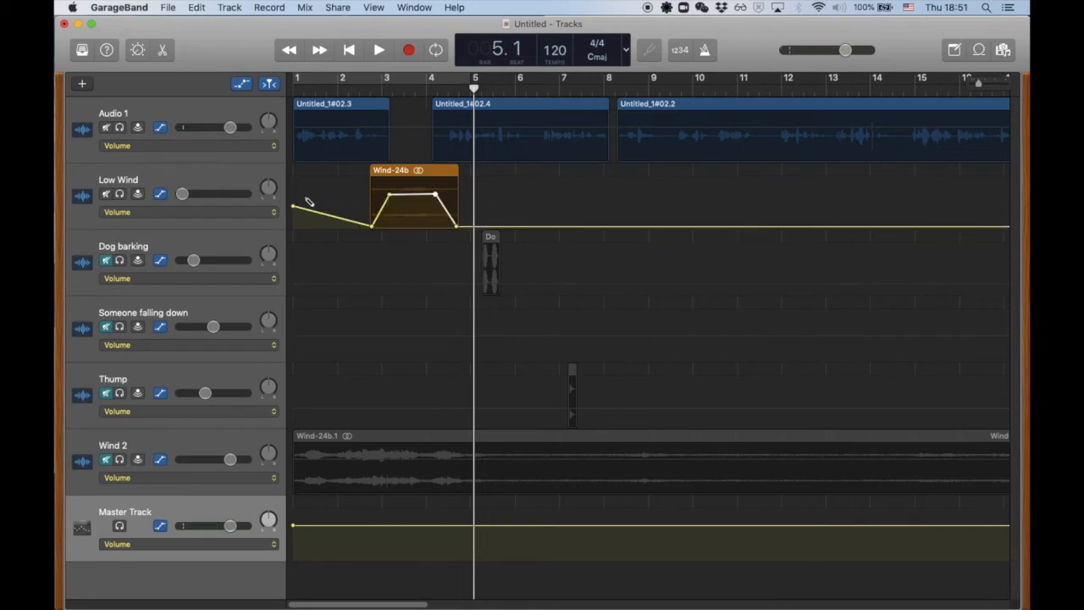
key(super+shift+z)
key(space)
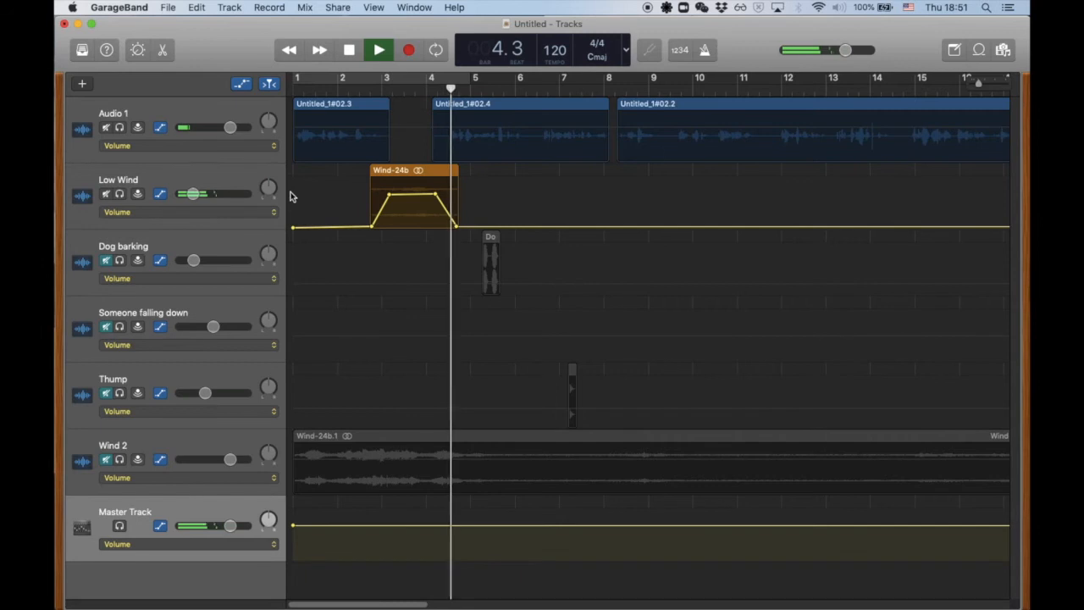
key(space)
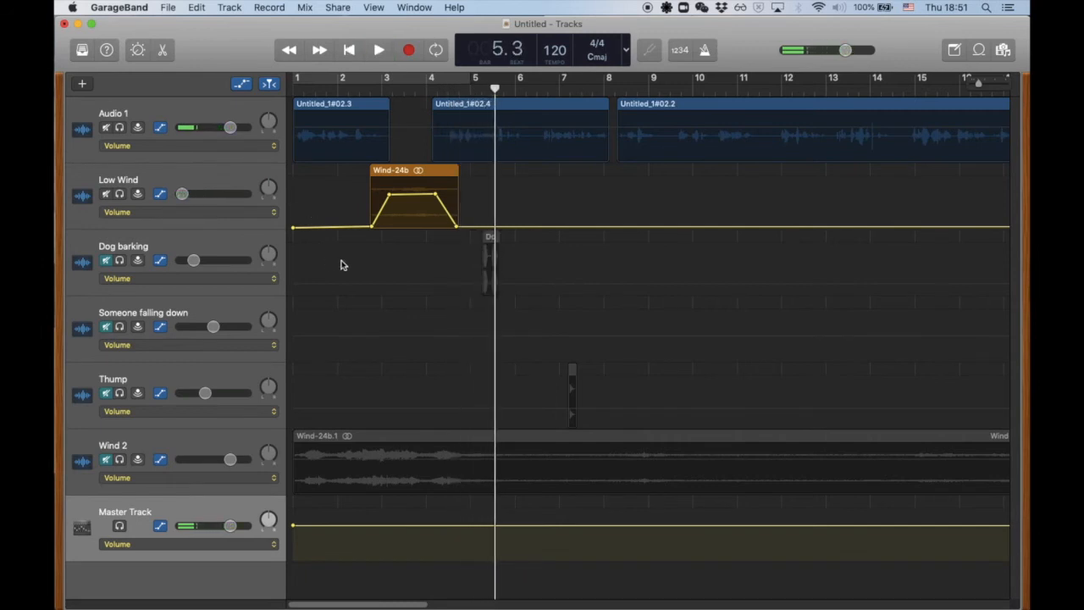
- Hide the track automation and move the Wind 2 track directly below Audio 1
click(163, 441)
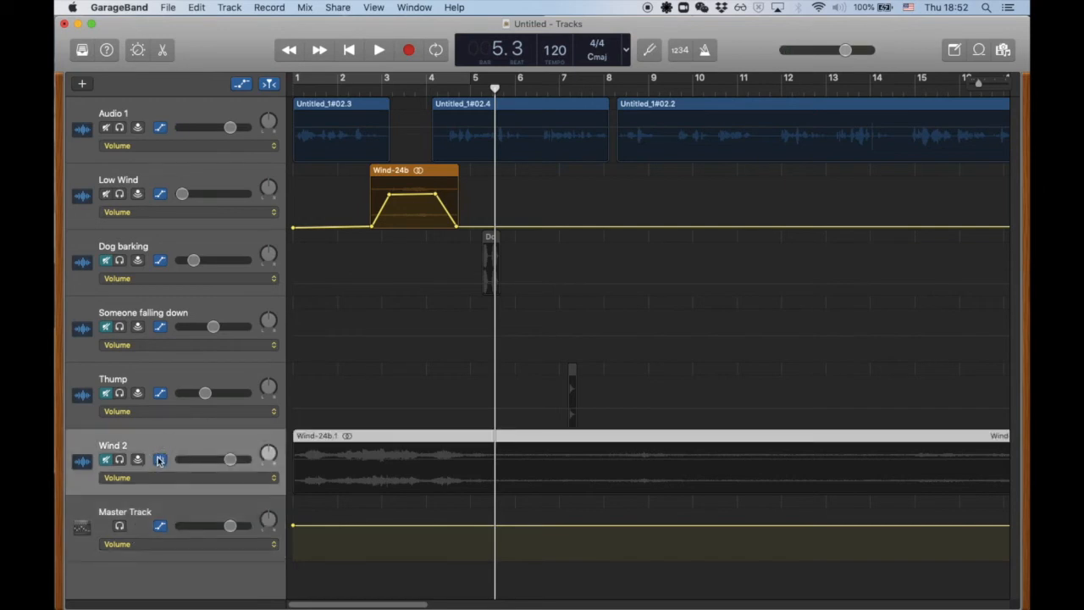
click(238, 86)
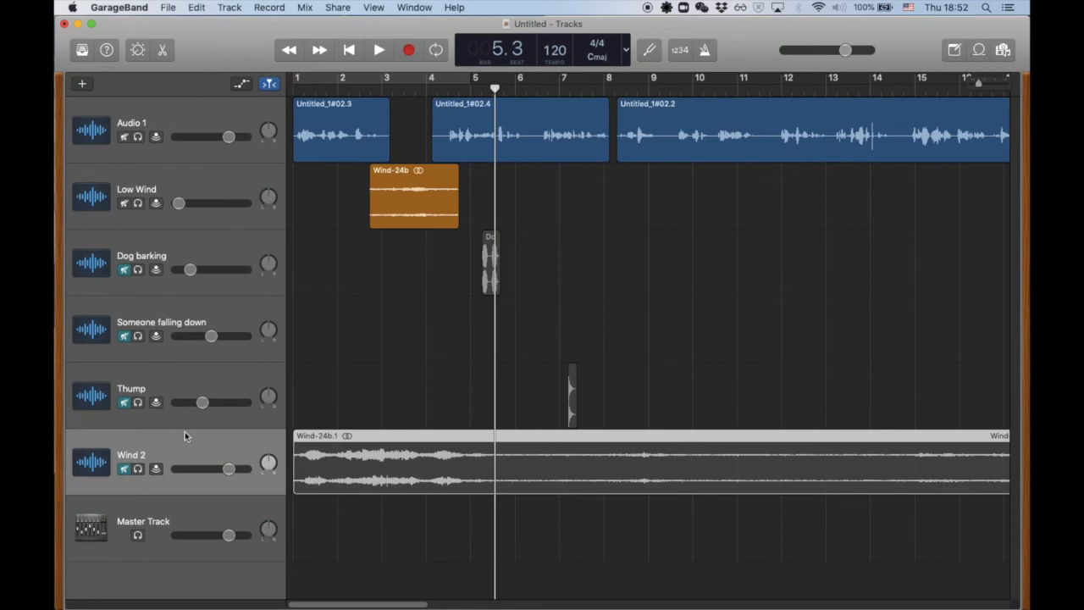
drag(188, 442, 189, 179)
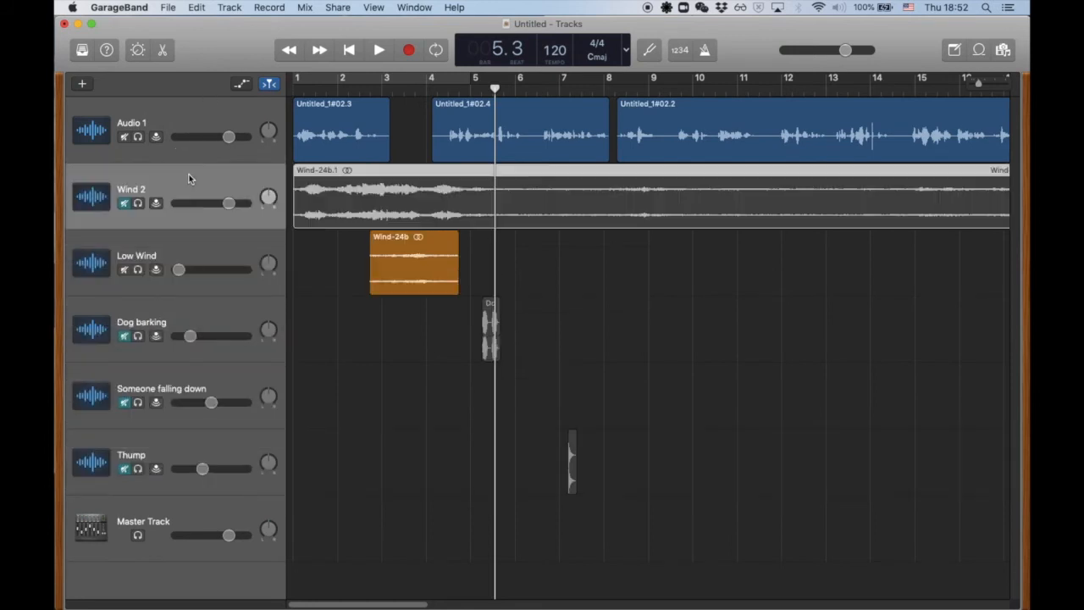
- Rename the Wind 2 track "Shriek of wind" and unmute it in place of Low Wind
click(124, 270)
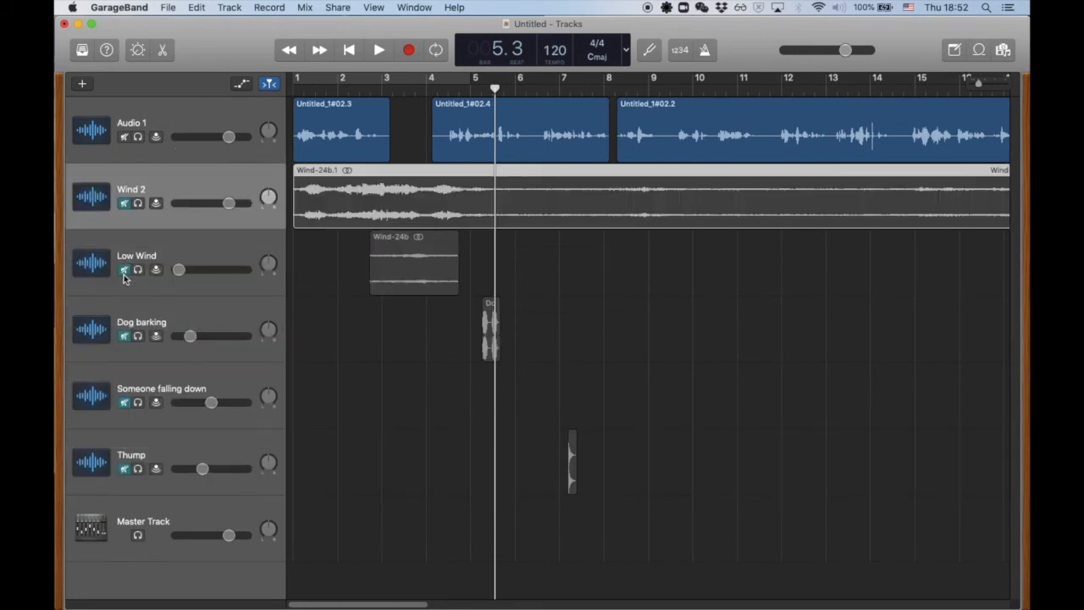
double_click(132, 189)
text(Shriek of w)
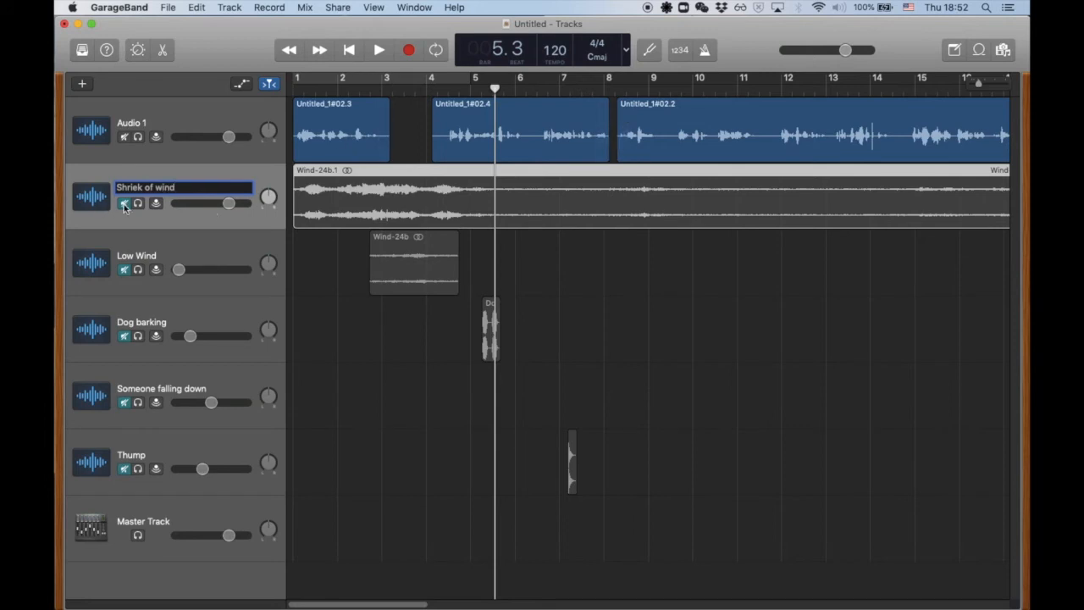
click(124, 206)
- Play Shriek of wind from the beginning with Audio 1 muted to judge which part of the sound to keep
click(299, 90)
key(space)
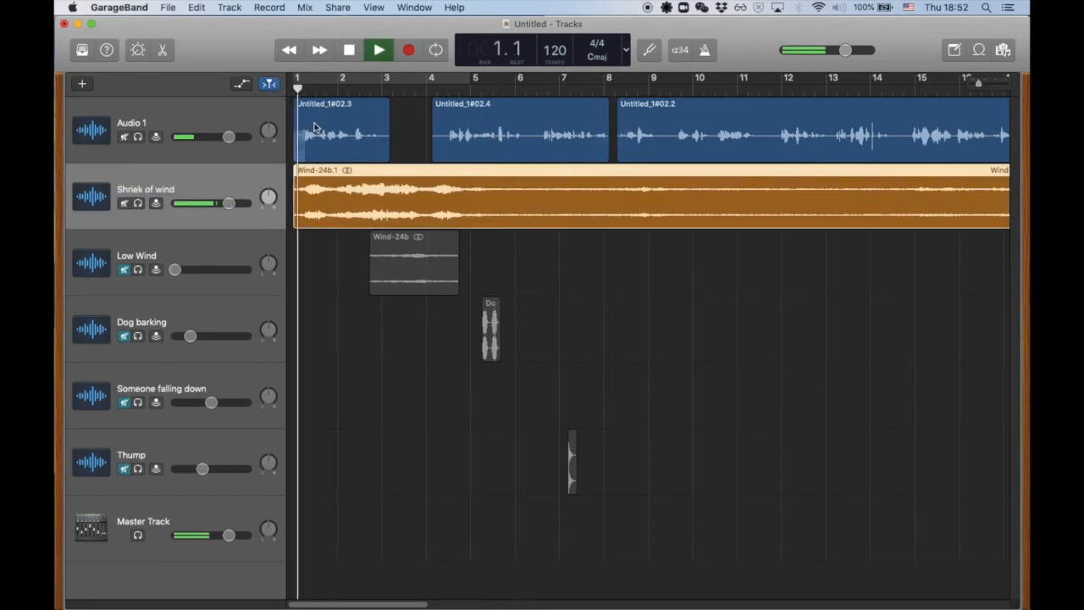
click(123, 138)
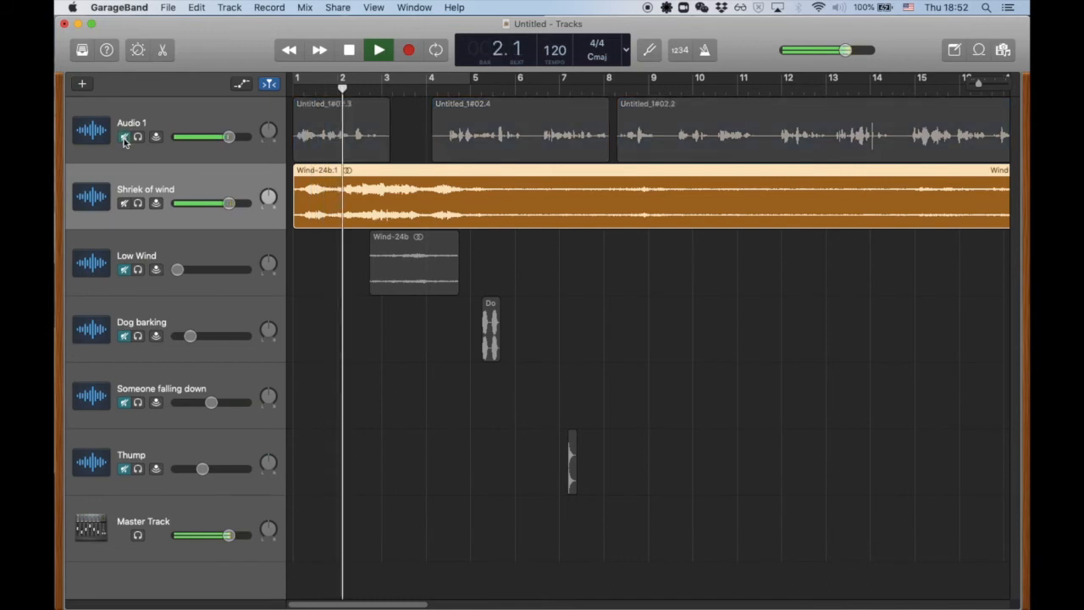
key(space)
key(space)
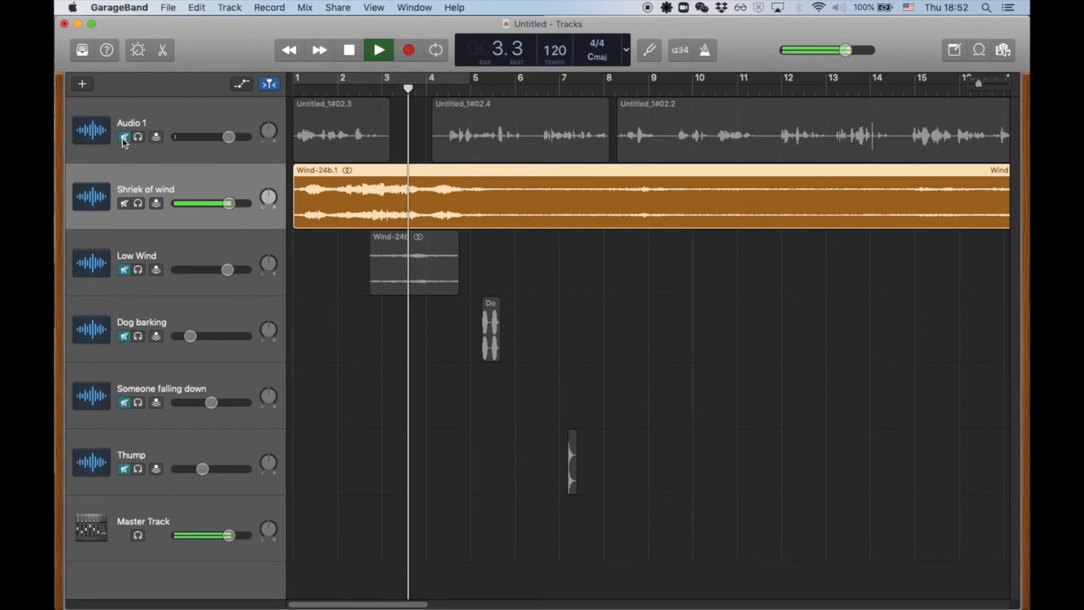
key(space)
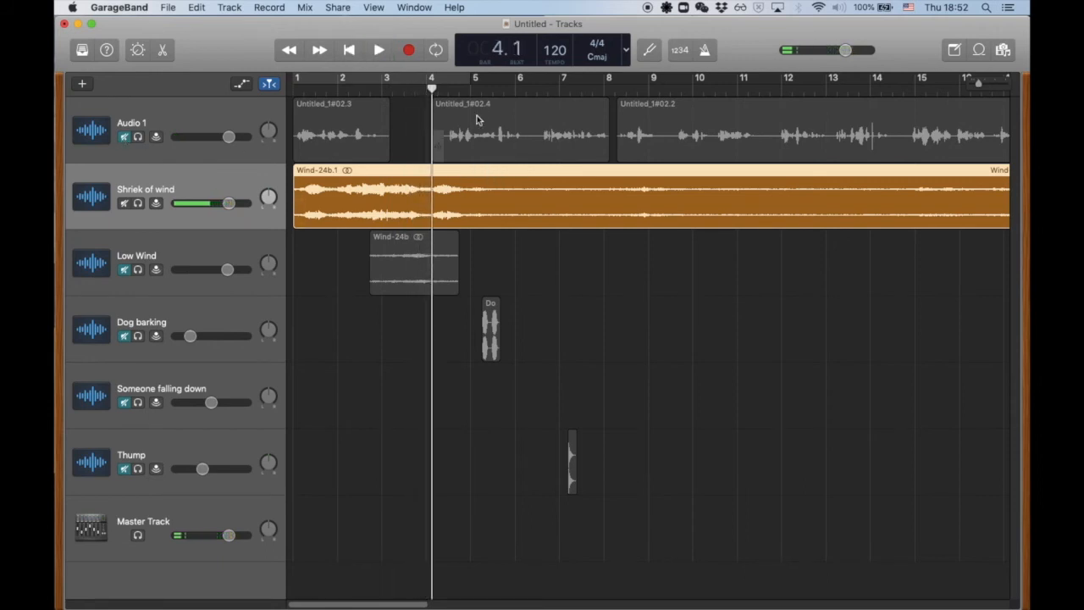
- Trim the end of the Shriek of wind region back to about bar 5, beat 2
click(481, 89)
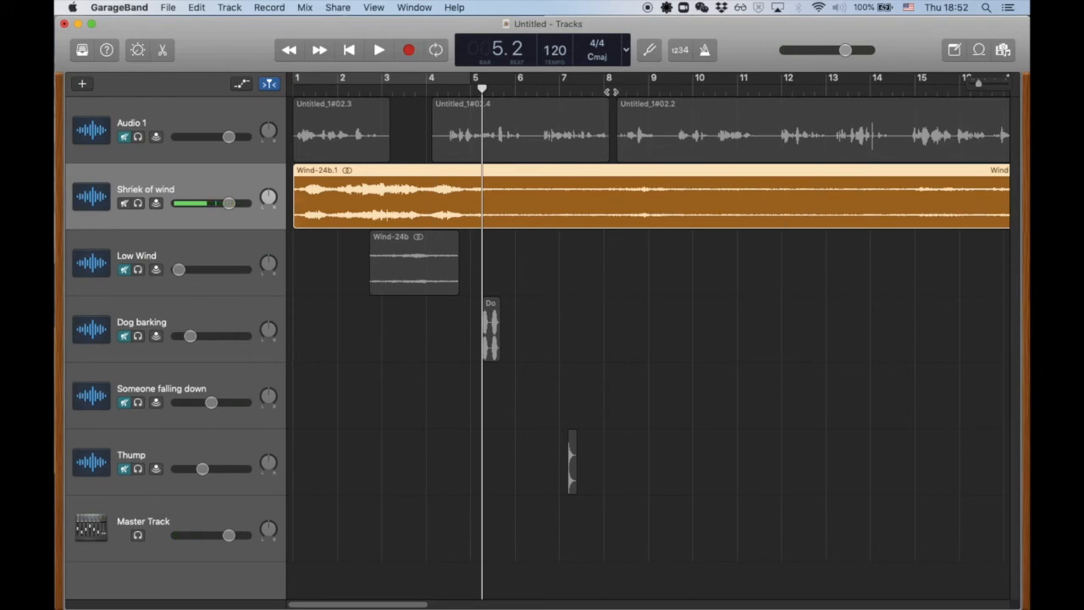
drag(982, 83, 957, 83)
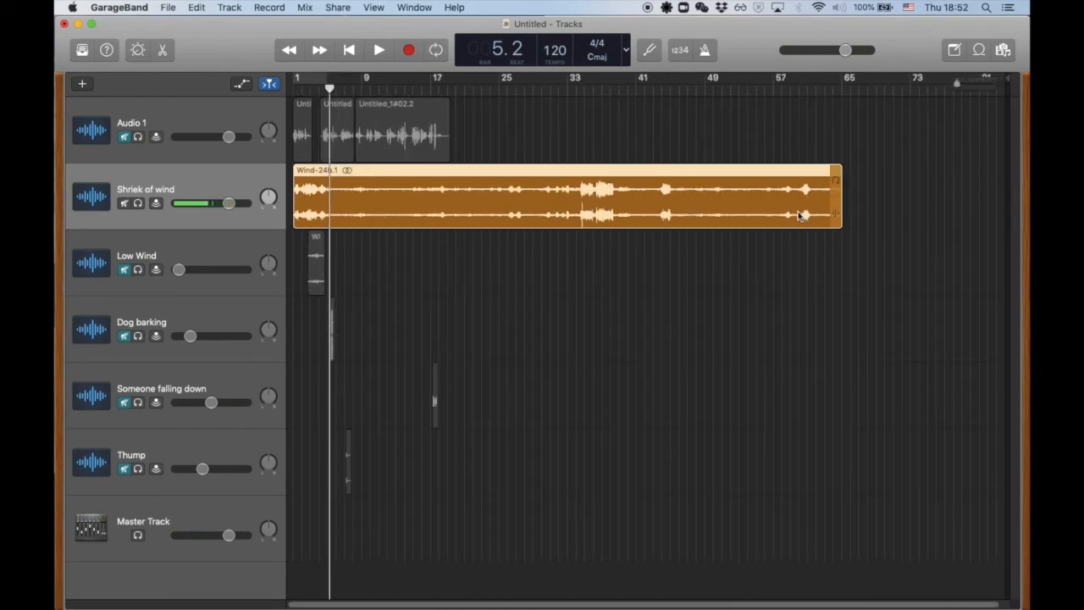
drag(837, 212, 336, 206)
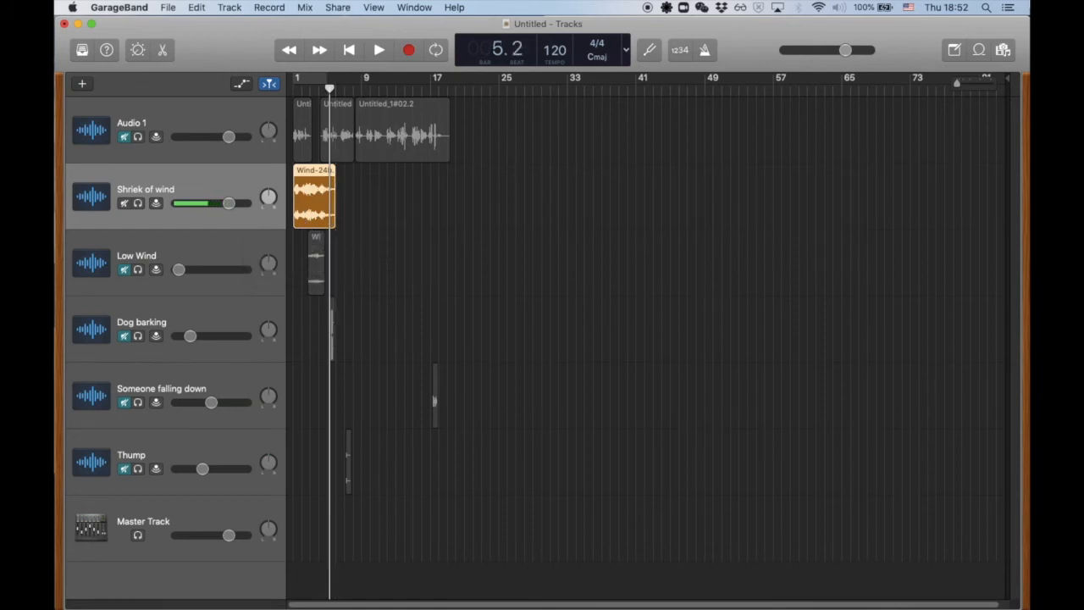
drag(958, 84, 979, 85)
scroll(534, 197, left, 8)
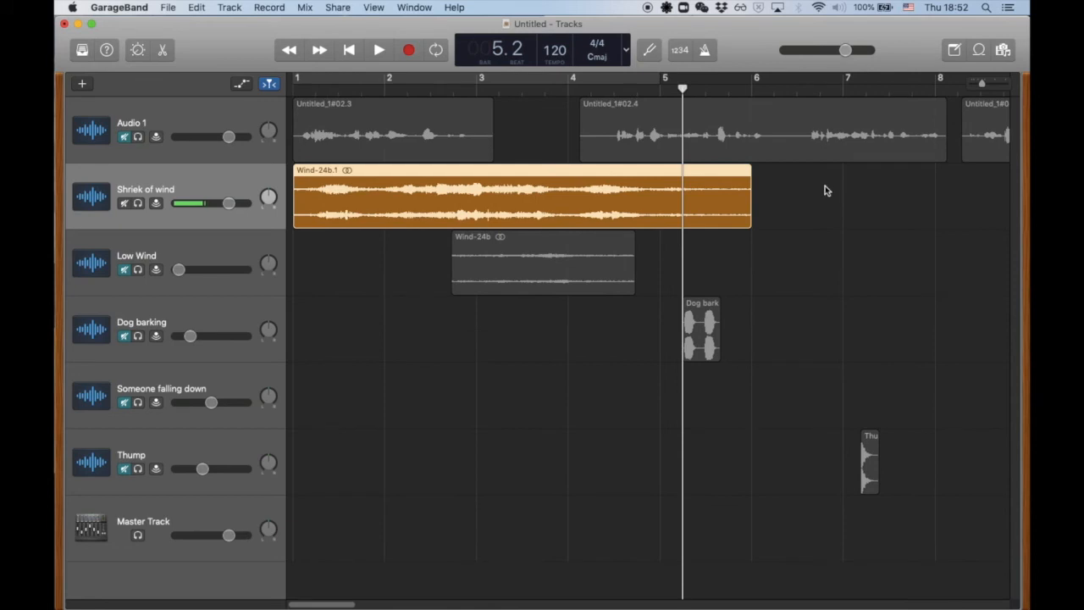
drag(747, 221, 686, 223)
- Check "great shriek from the wind" in the Notes story text, and play the unmuted Audio 1 narration to locate the end of that phrase
key(super+Tab)
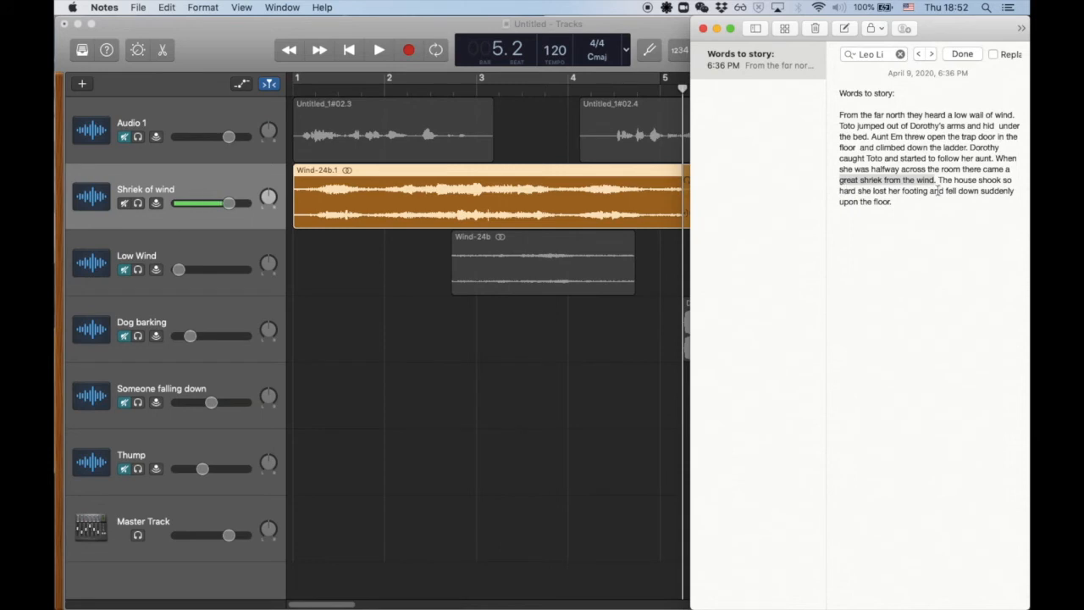
key(super+Tab)
drag(982, 86, 970, 87)
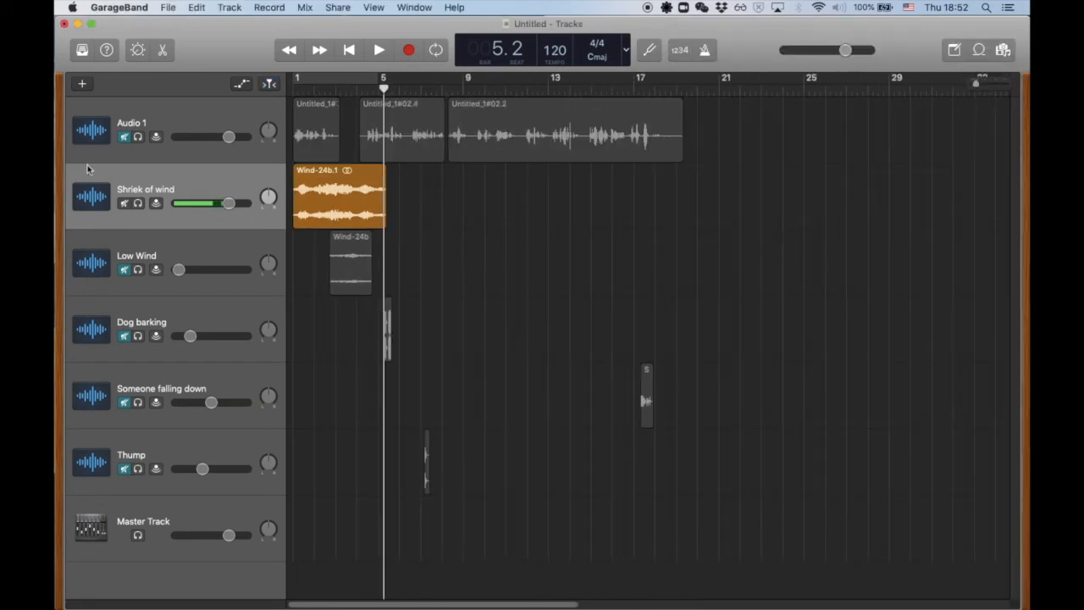
click(123, 138)
click(591, 87)
key(space)
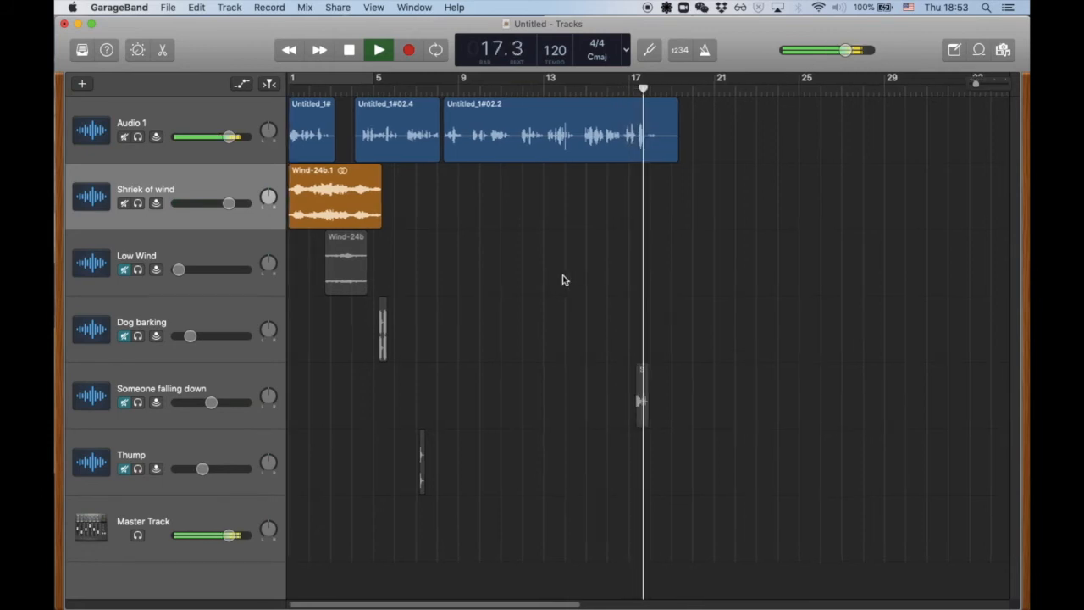
key(space)
click(526, 87)
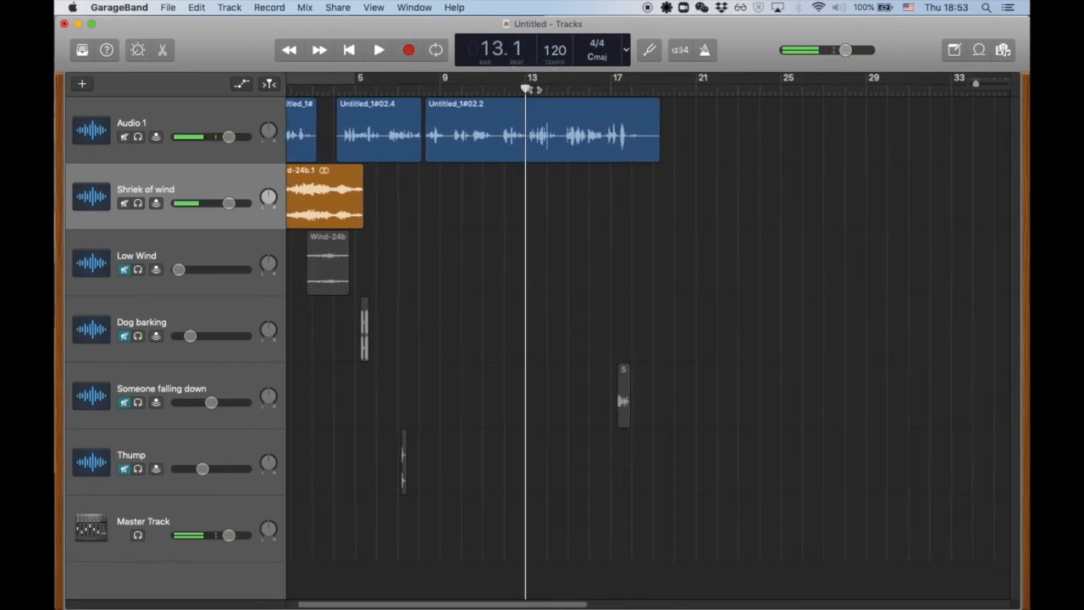
key(space)
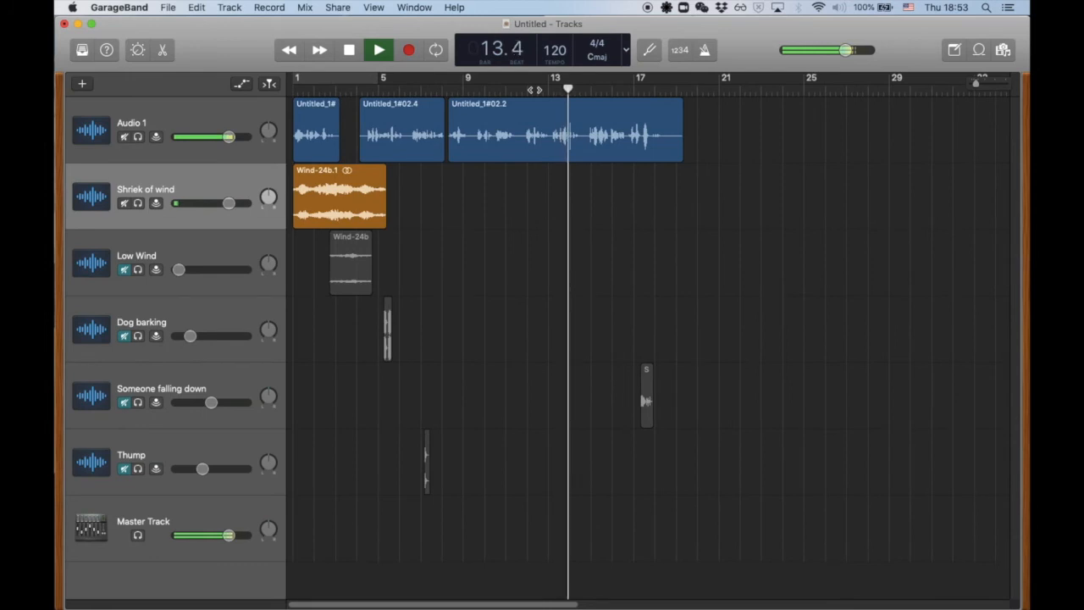
key(space)
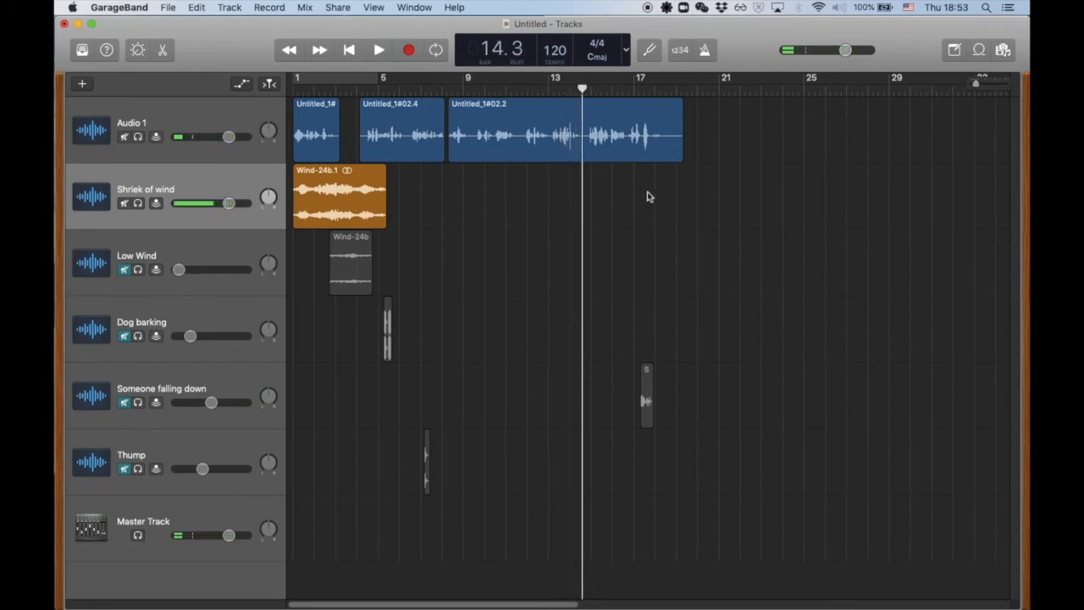
- Split the last Audio 1 narration region at bar 14, beat 3, and shift the second part slightly later to open a gap
click(578, 104)
key(super+t)
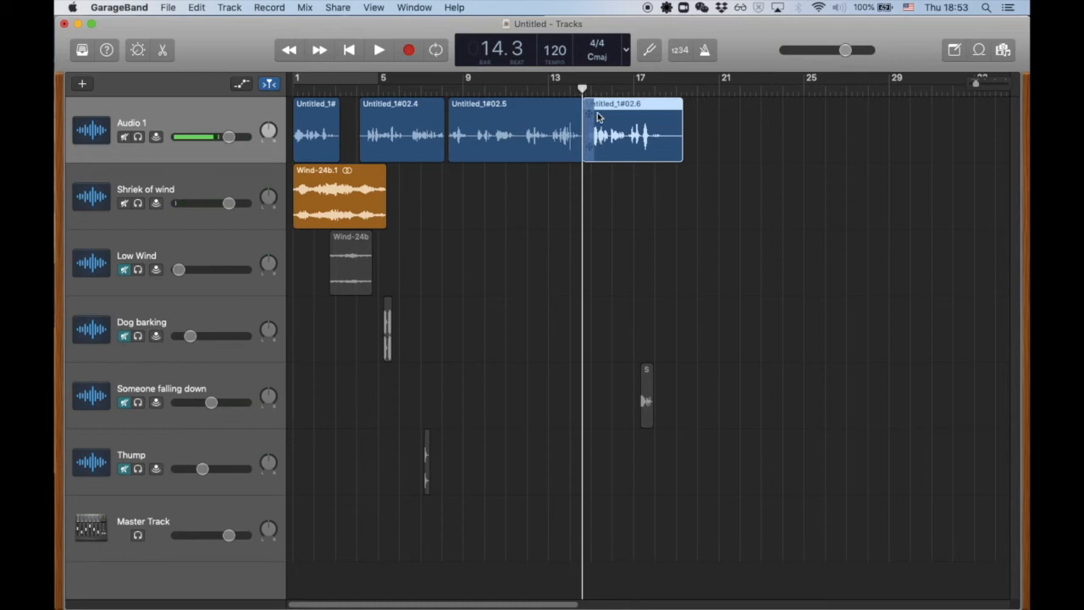
drag(603, 110, 613, 112)
- Move the Shriek of wind region to start at about bar 13 so that it spans the new narration gap
drag(362, 171, 618, 172)
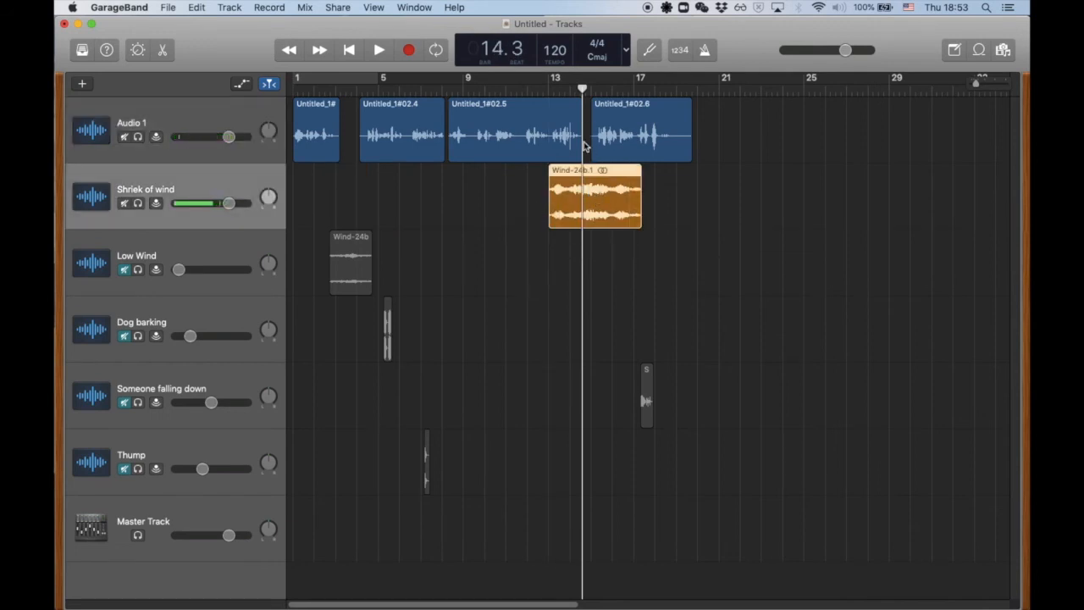
- With Audio 1 muted, audition the Shriek of wind region from bar 13 and trim its end back to about bar 16
drag(977, 85, 987, 85)
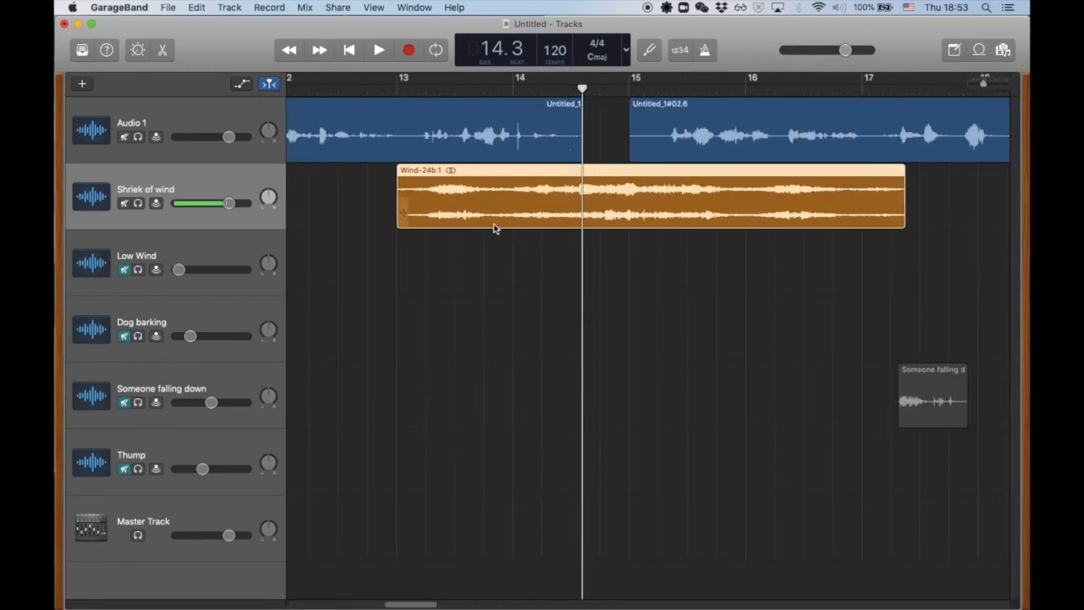
click(124, 137)
click(403, 88)
key(space)
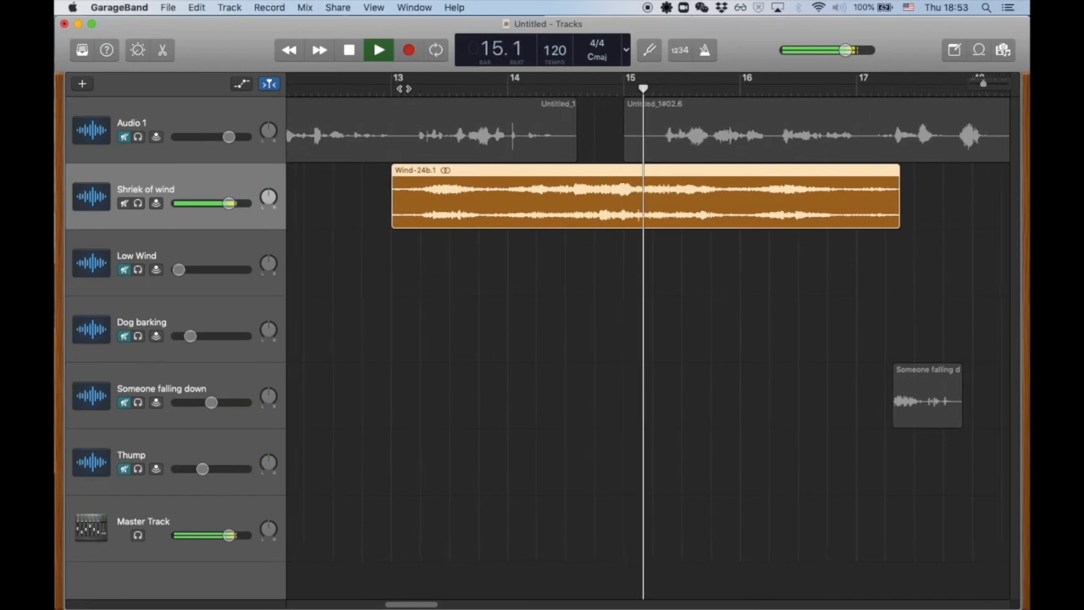
key(space)
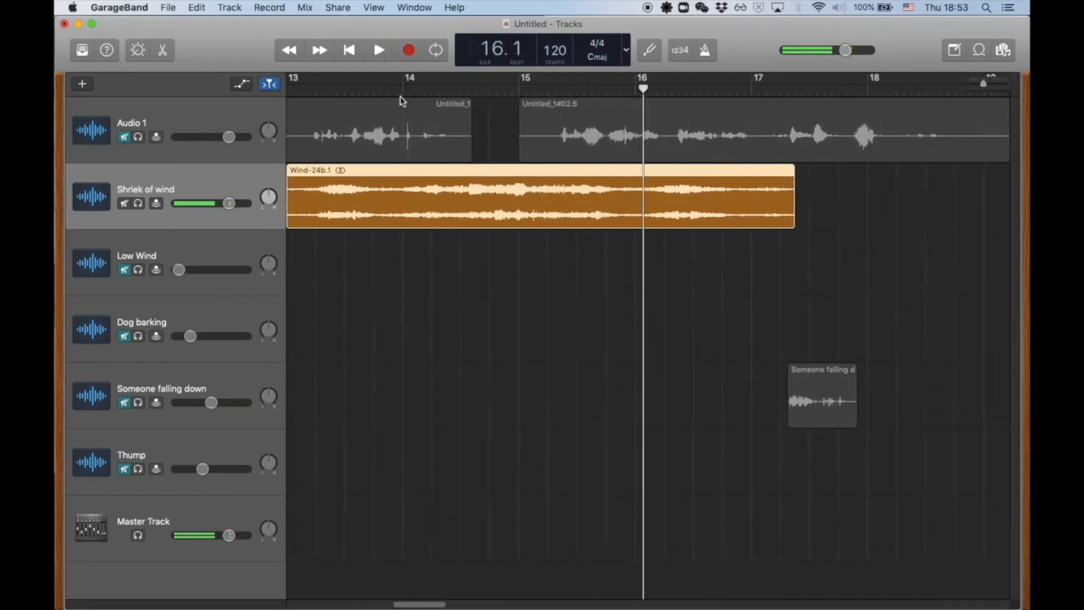
drag(796, 223, 630, 230)
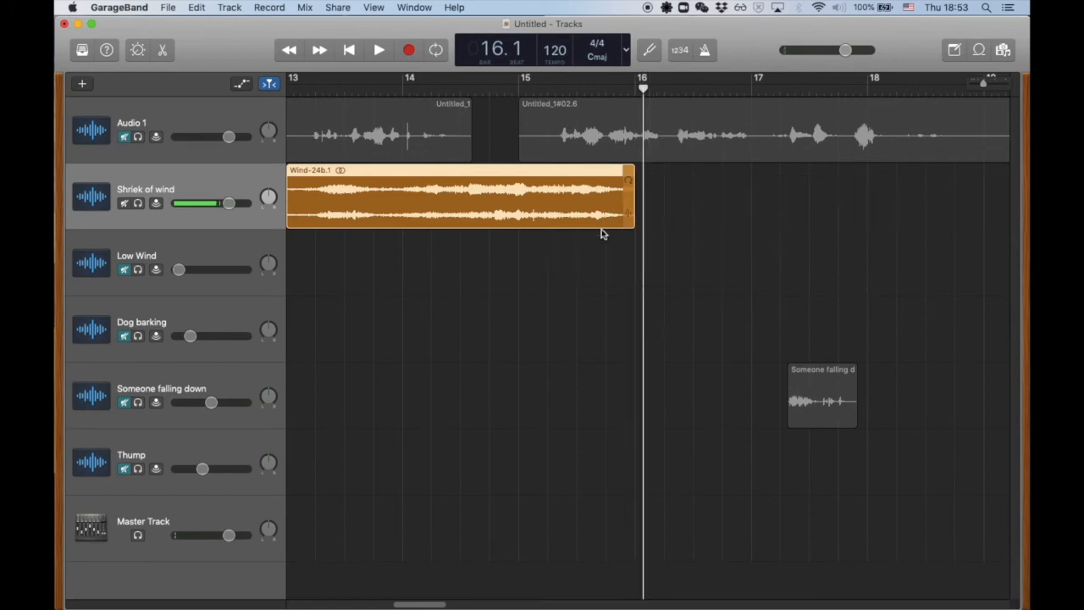
- Trim the Shriek of wind region's start and align it to bar 14, moving the last narration region to about bar 15, beat 3
scroll(544, 254, left, 5)
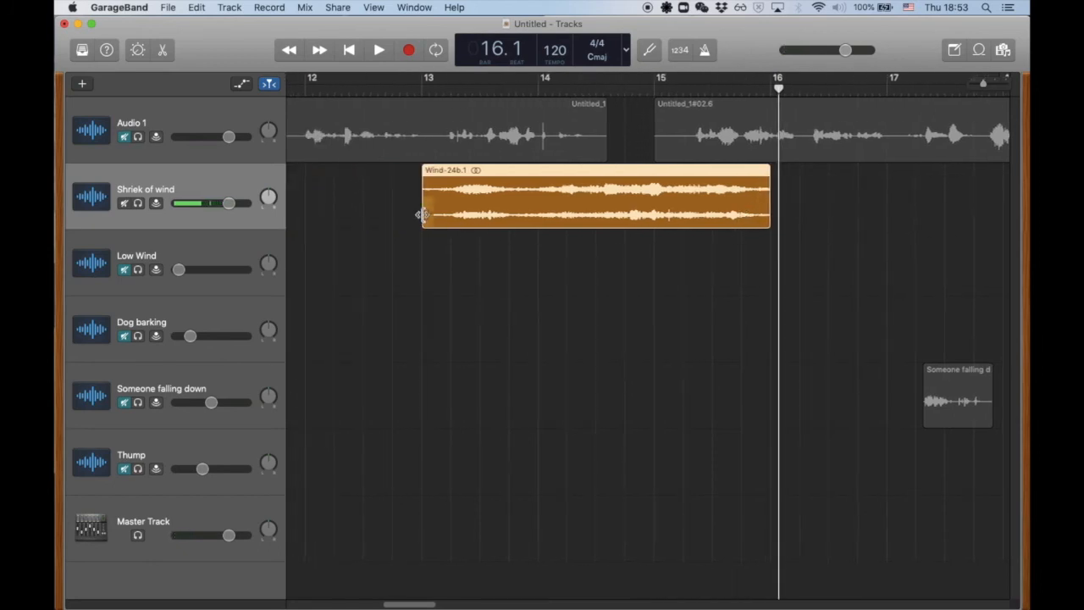
drag(430, 214, 535, 206)
drag(709, 103, 761, 104)
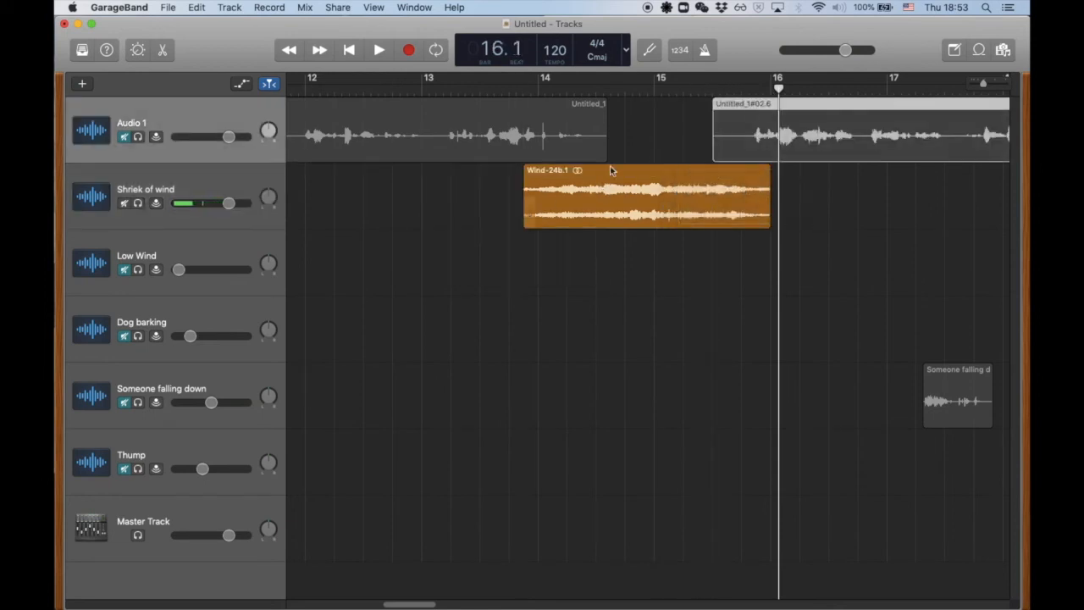
drag(608, 172, 622, 170)
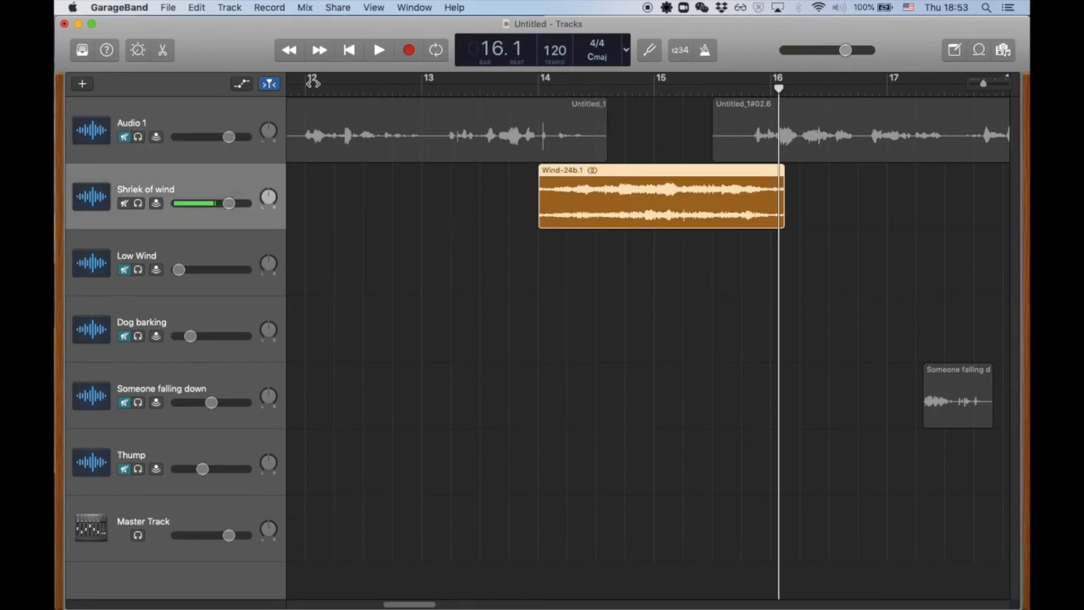
- Add Shriek of wind volume automation rising from silence at bar 14, holding level until about bar 15, beat 2, and fading out by the region's end
click(241, 86)
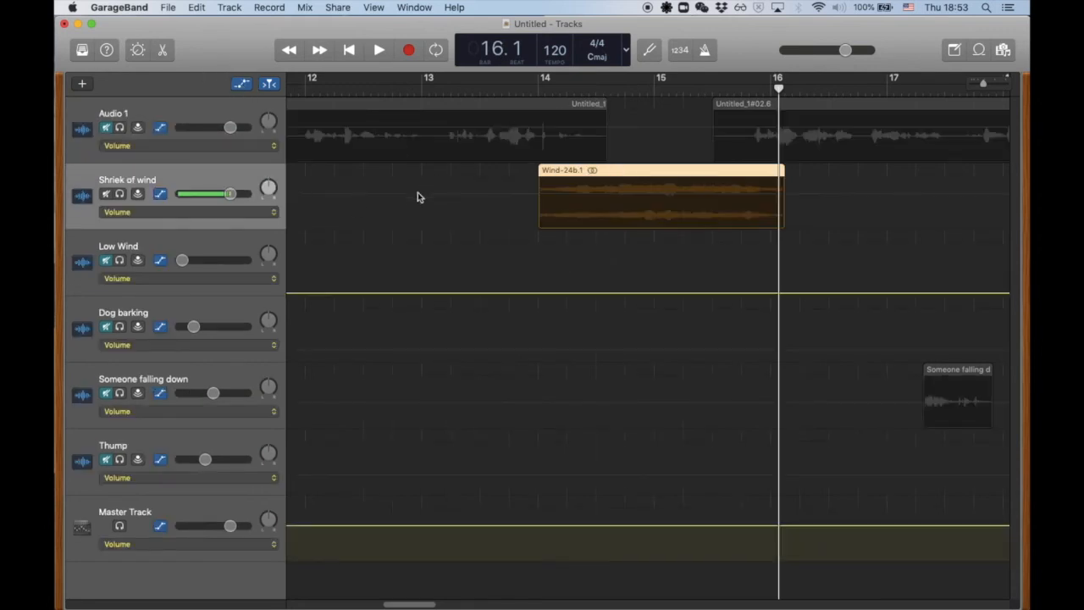
click(552, 202)
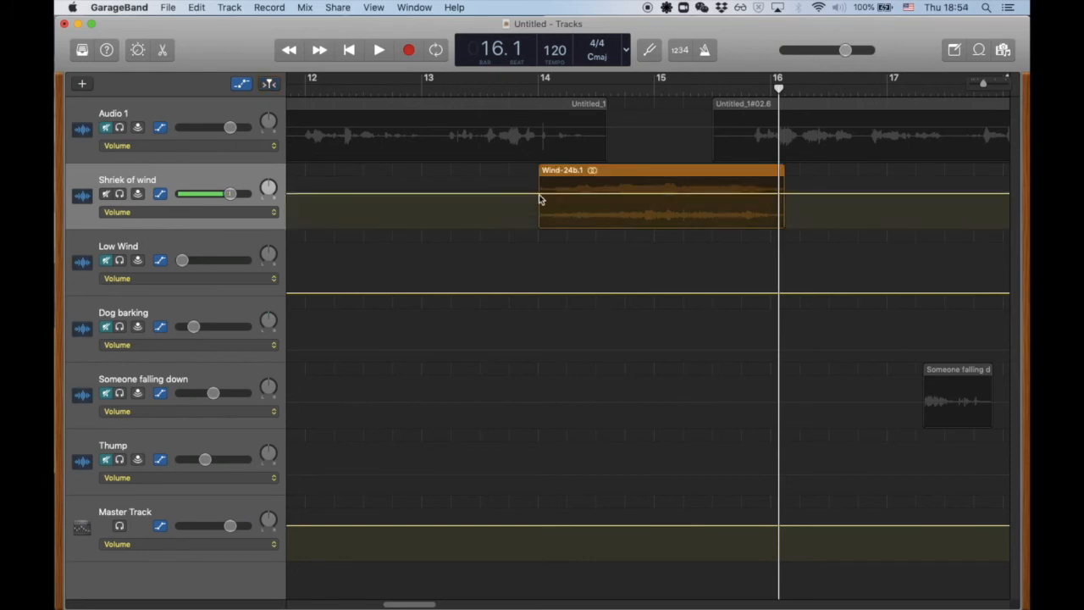
drag(540, 197, 540, 227)
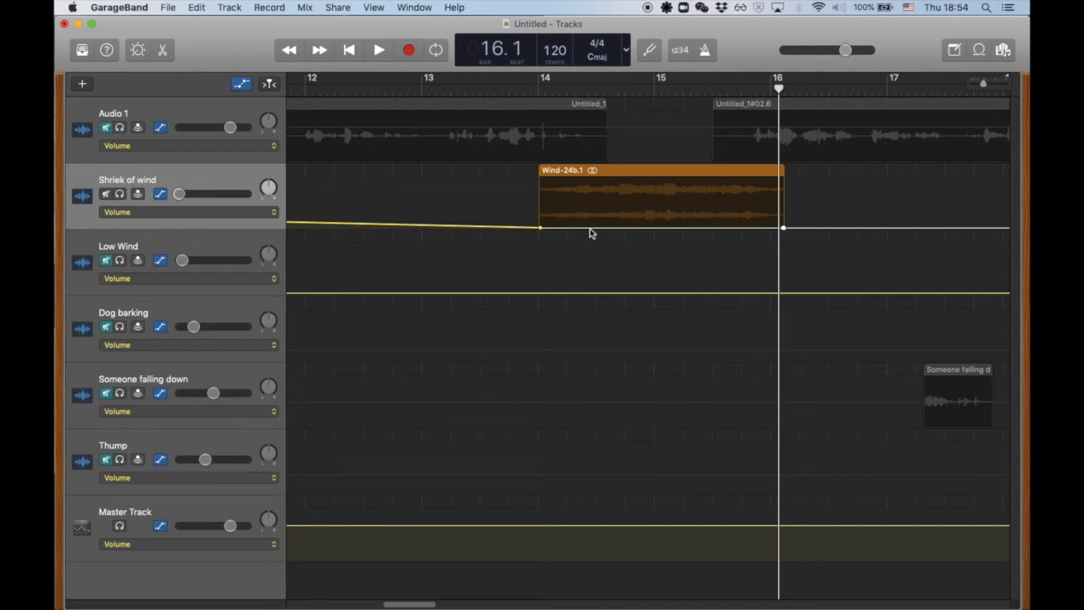
drag(590, 229, 590, 187)
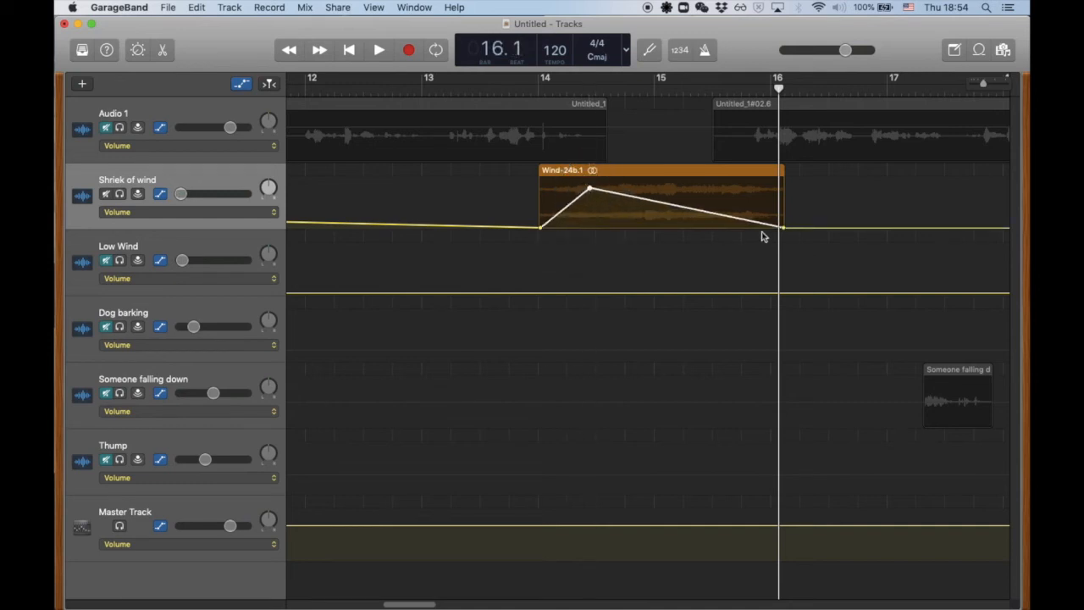
click(719, 216)
drag(680, 210, 679, 183)
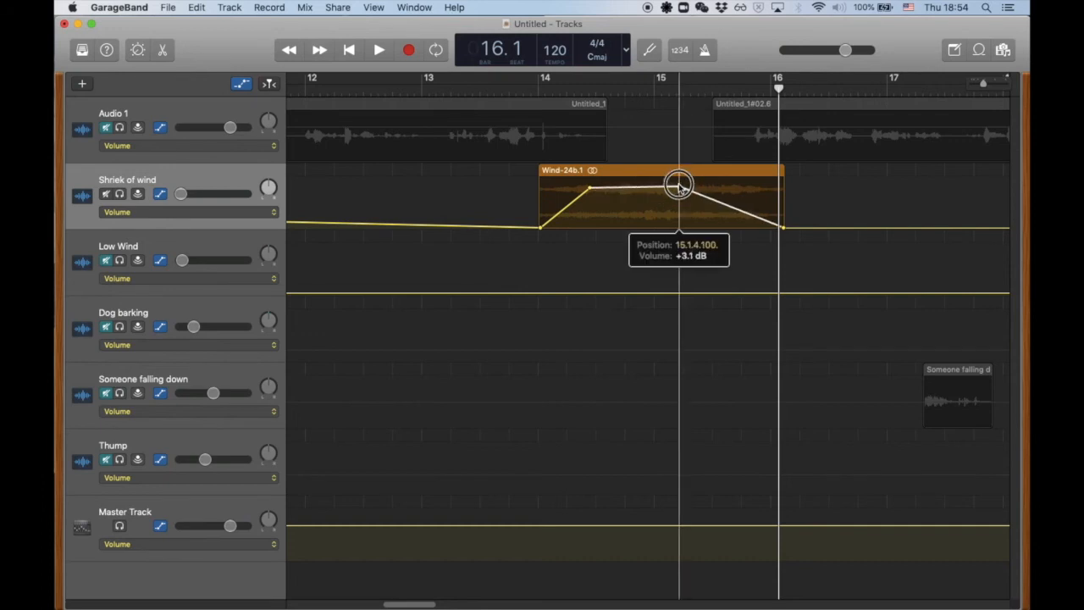
drag(678, 186, 678, 187)
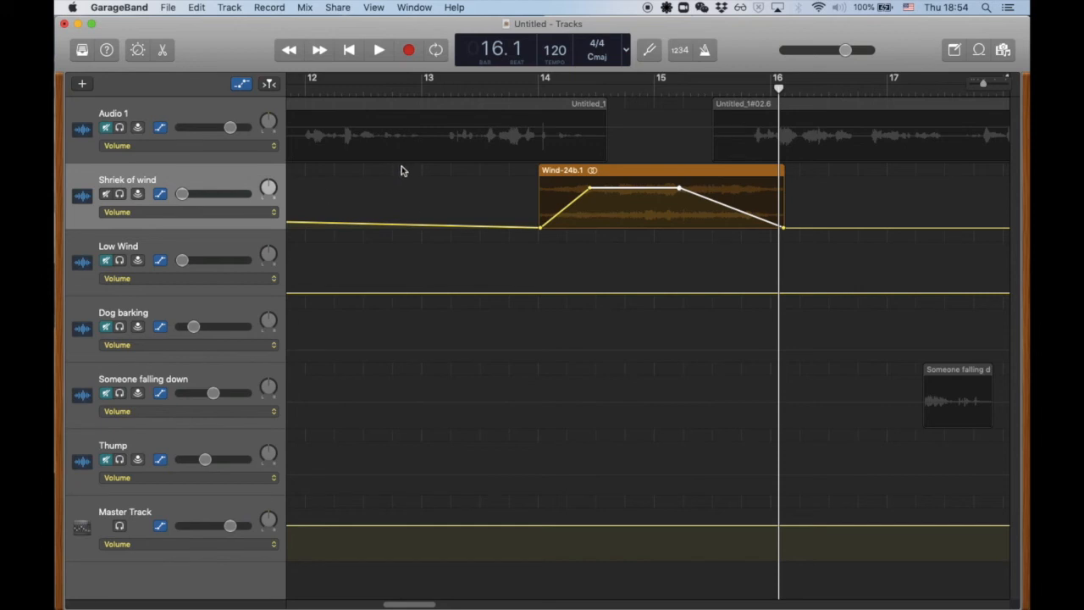
- Unmute Audio 1 and play the faded wind together with the narration from just before bar 14
click(108, 133)
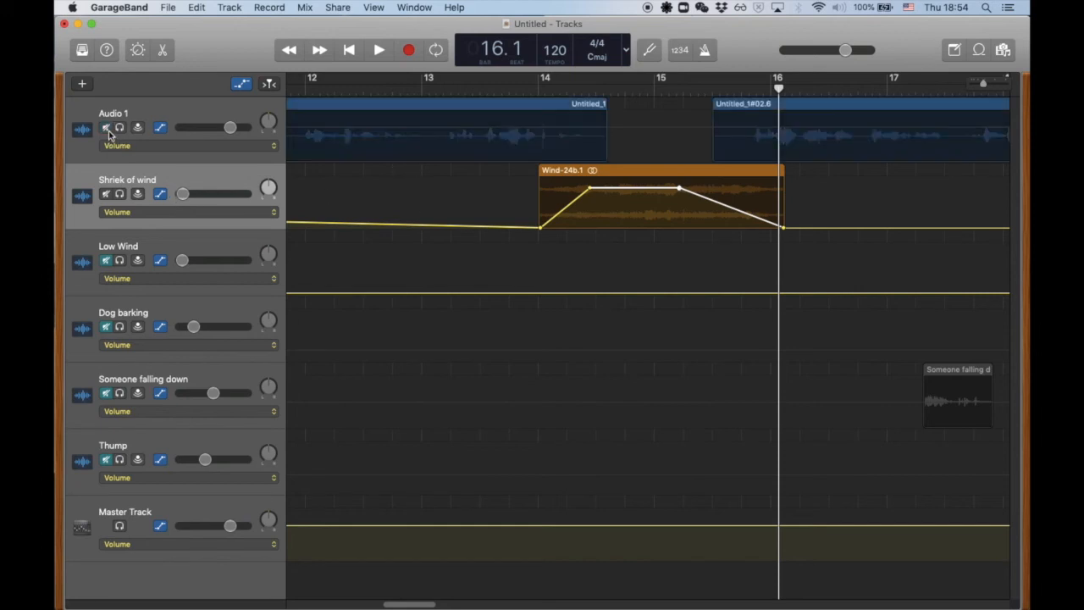
click(512, 94)
key(space)
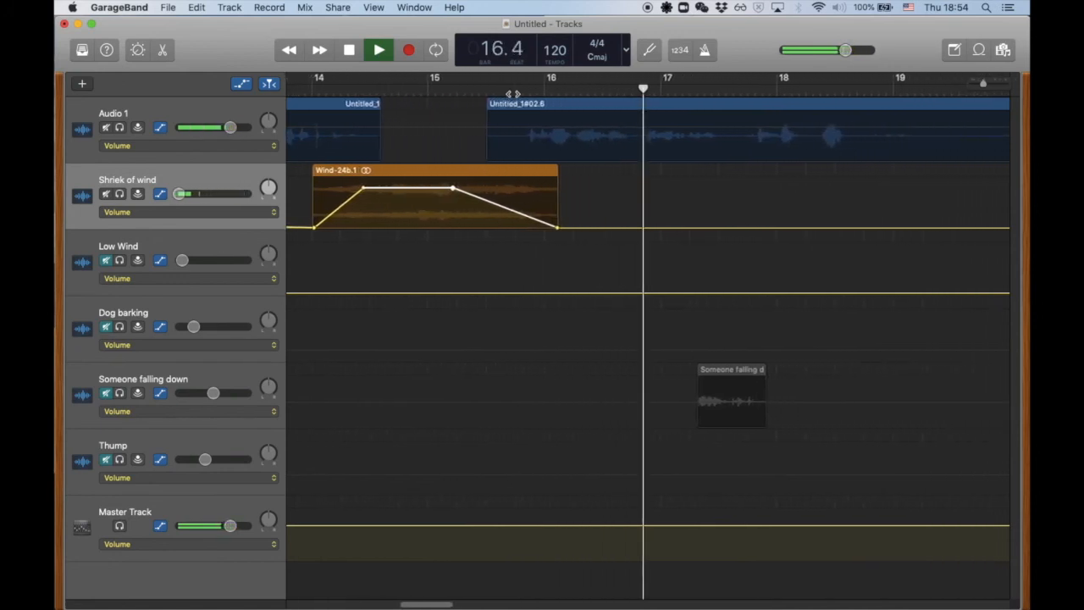
key(space)
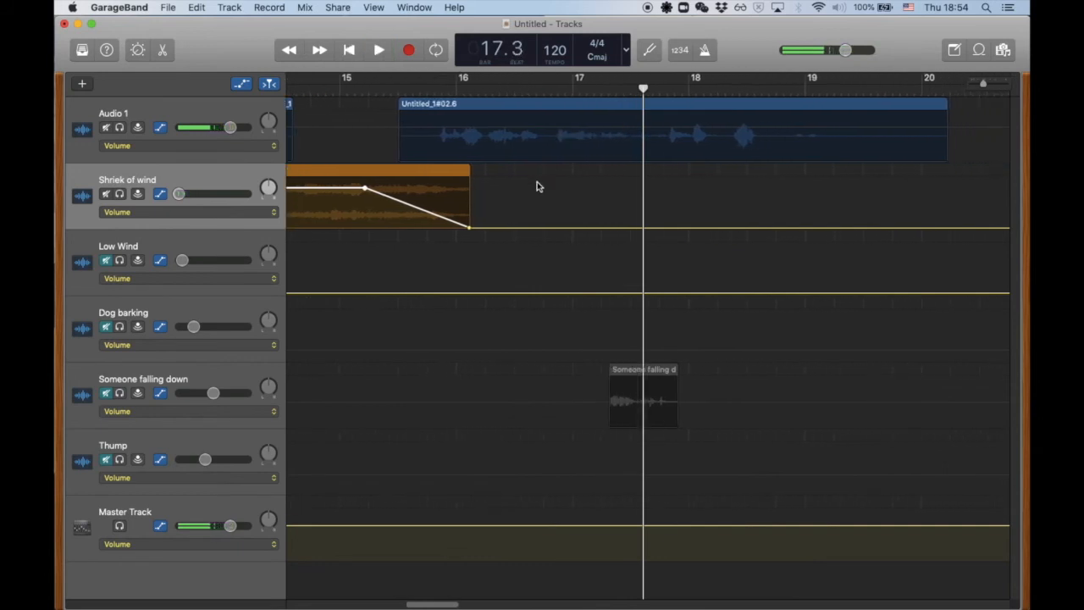
- Move the last narration region earlier to about bar 15, beat 2, and replay the passage from bar 14
scroll(536, 187, left, 5)
drag(650, 106, 621, 103)
click(399, 83)
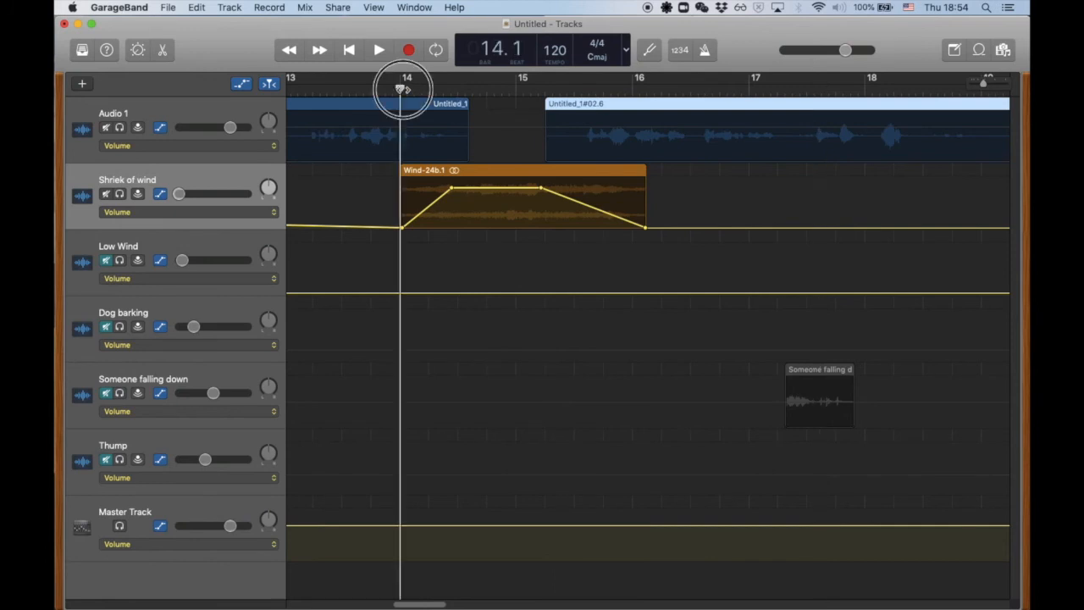
key(space)
scroll(420, 193, left, 2)
scroll(409, 231, left, 2)
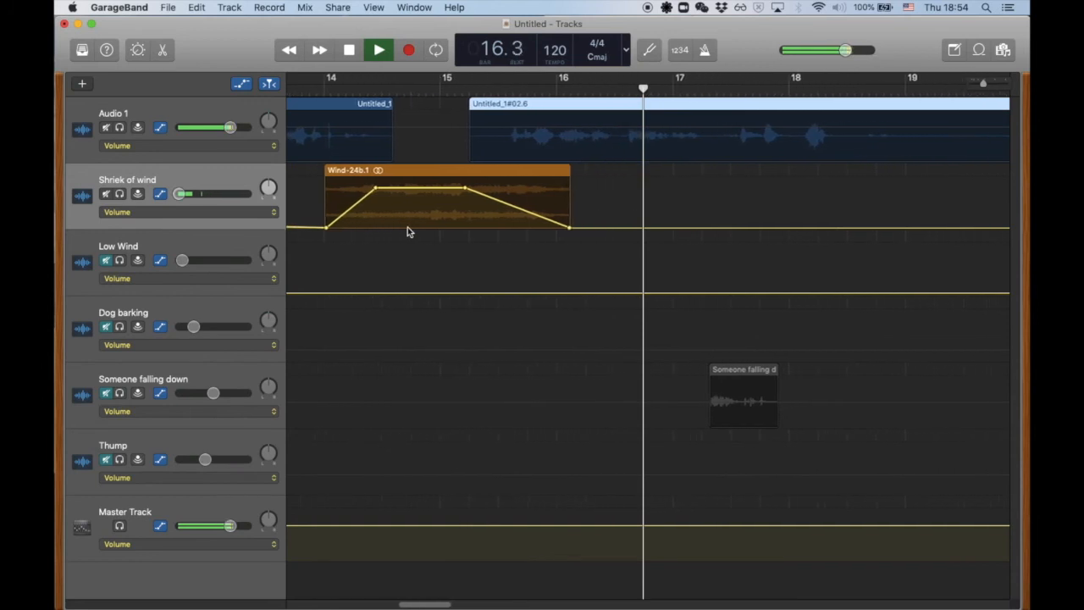
key(space)
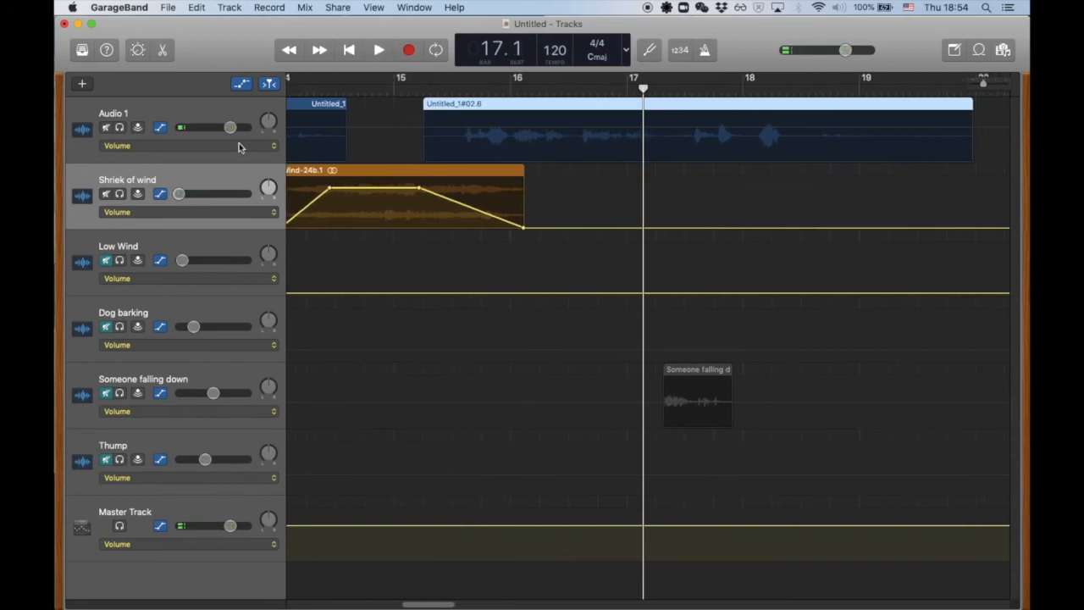
- Hide the automation and unmute the Low Wind, Dog barking, Someone falling down and Thump tracks
click(242, 84)
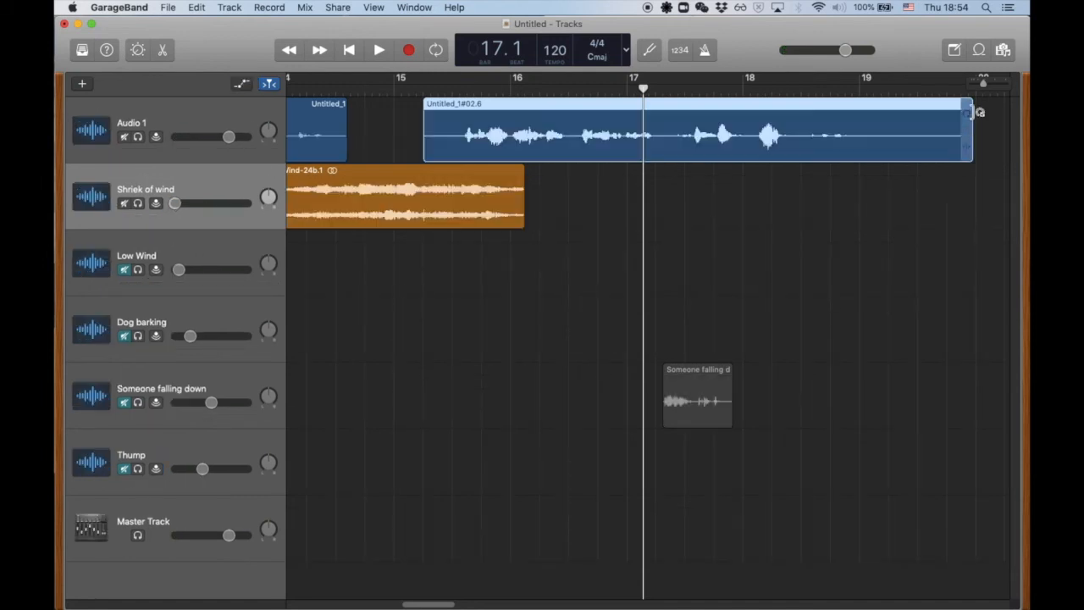
drag(982, 85, 966, 88)
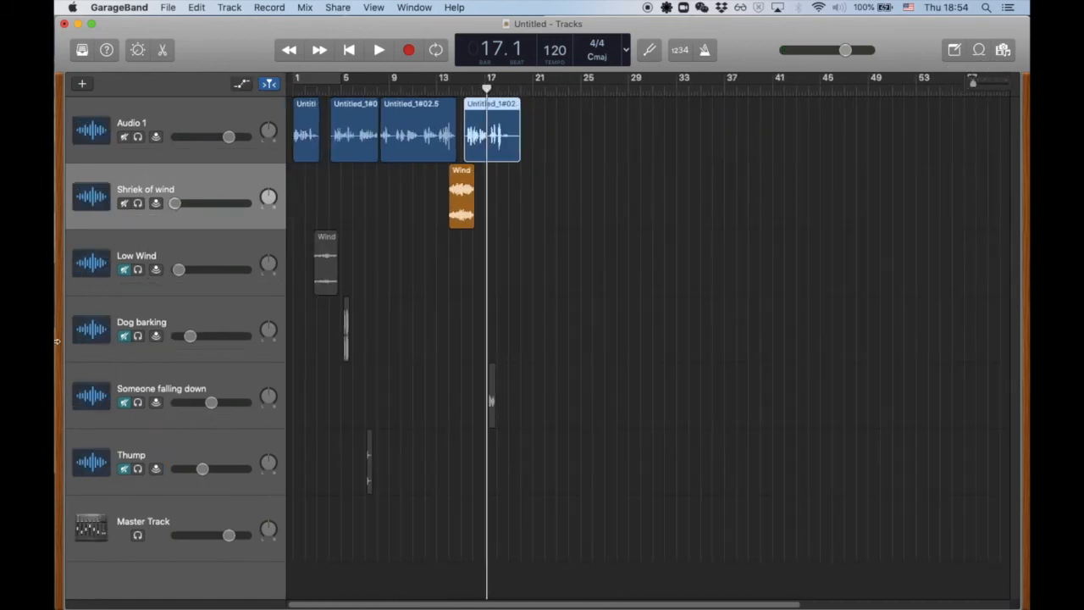
click(123, 269)
click(121, 341)
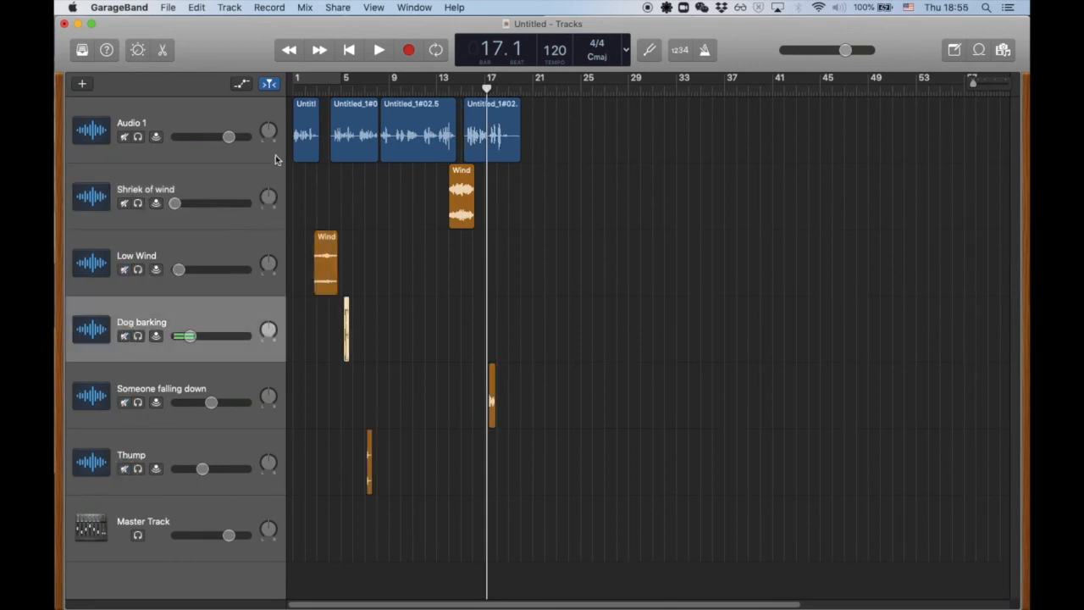
- Play the full mix from the beginning to check the timing of the dog barking against the narration
click(348, 50)
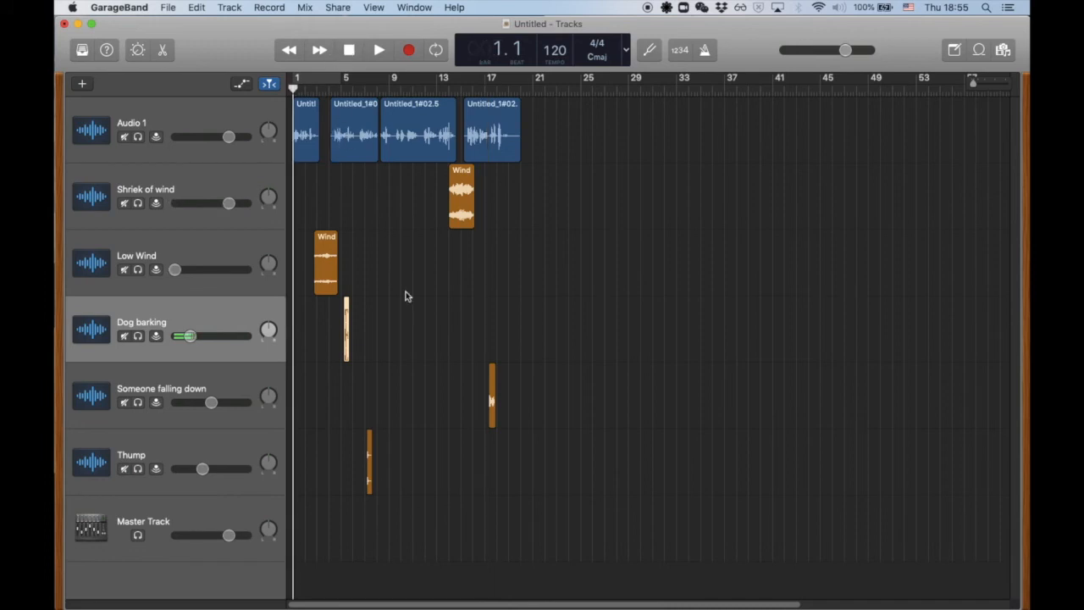
key(space)
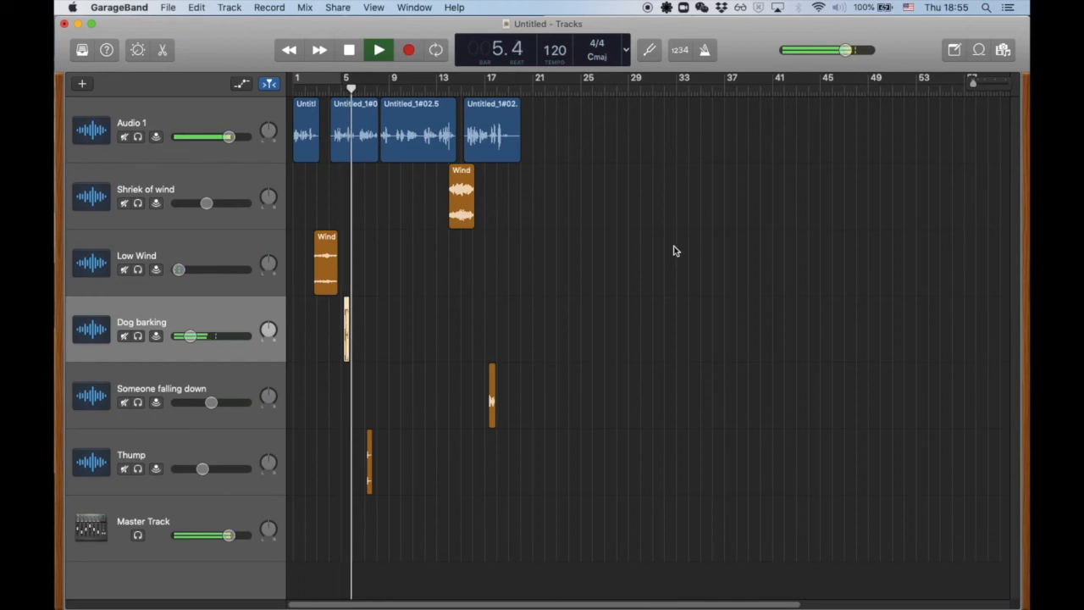
key(space)
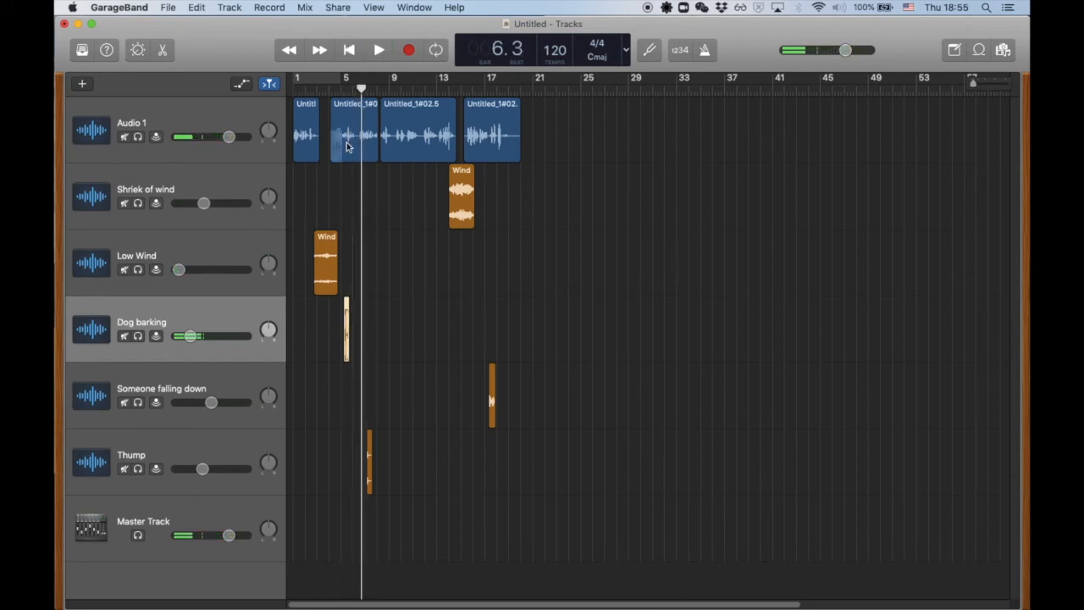
- Place the Dog barking track directly below Audio 1 and shift its region later to start shortly after bar 6
drag(241, 297, 236, 186)
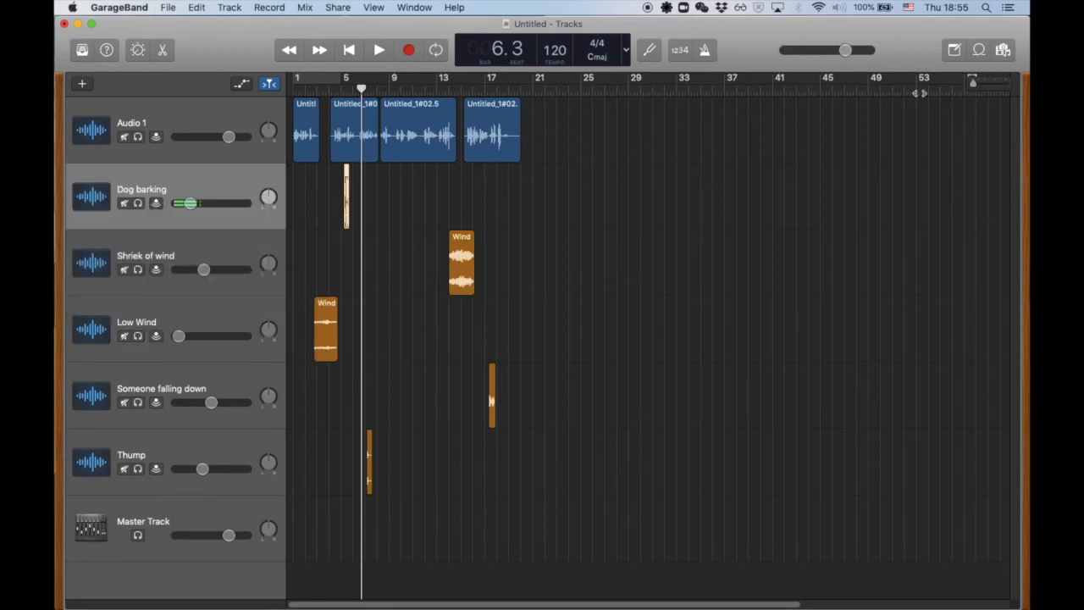
drag(974, 84, 989, 84)
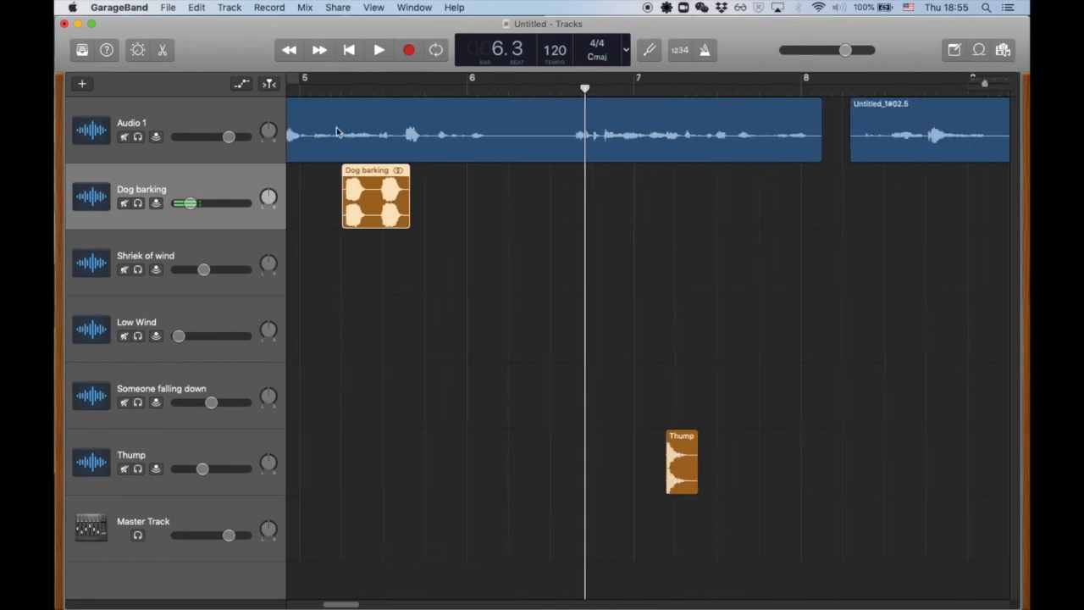
drag(362, 173, 513, 179)
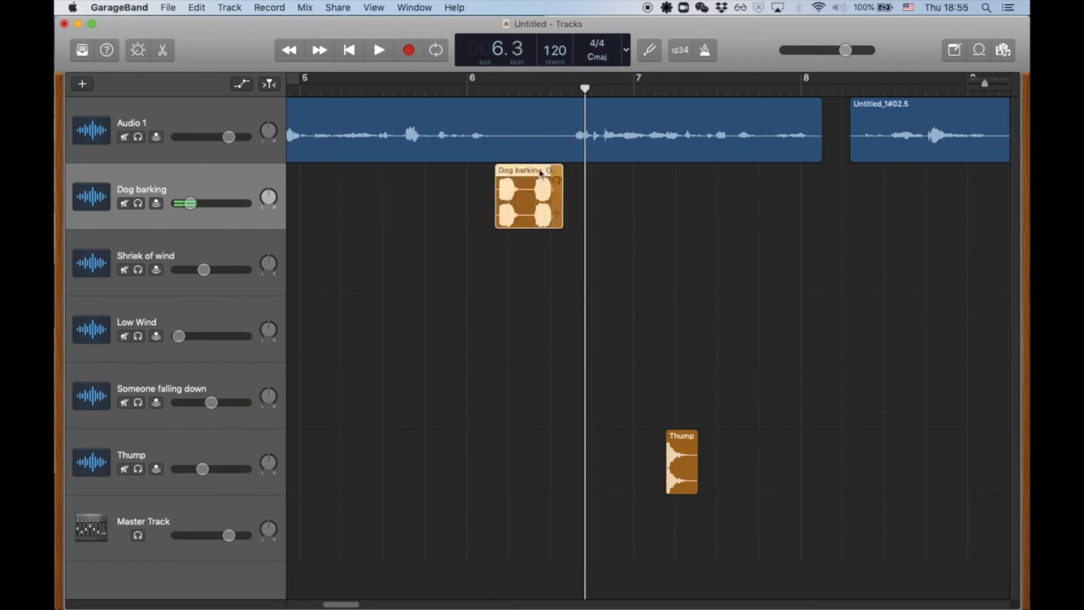
- Replay the mix from the beginning to about bar 9 to check the barking and thump timing
drag(987, 83, 949, 90)
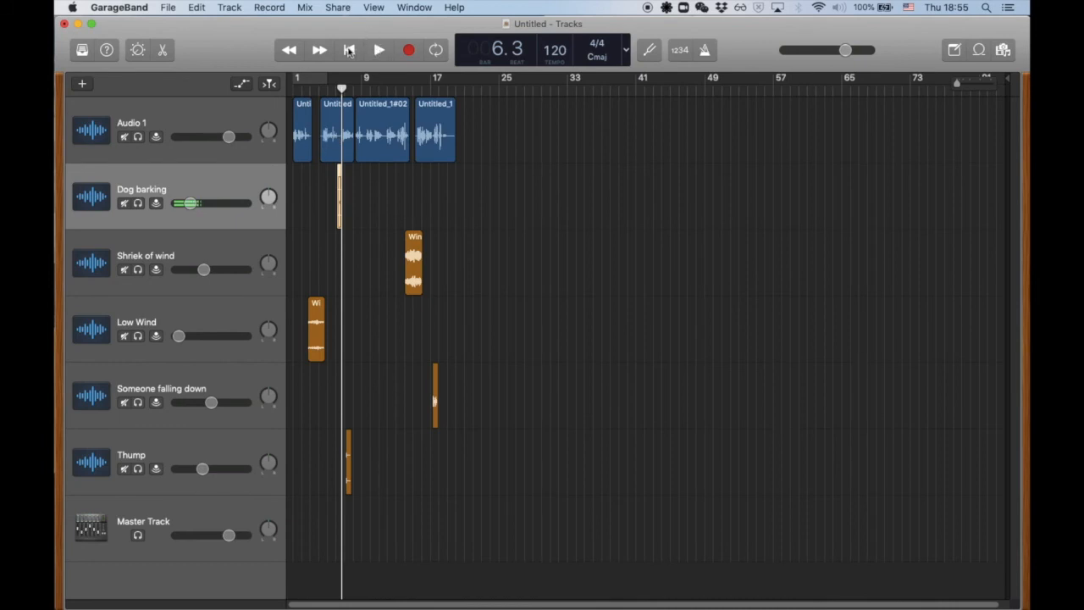
click(348, 49)
key(space)
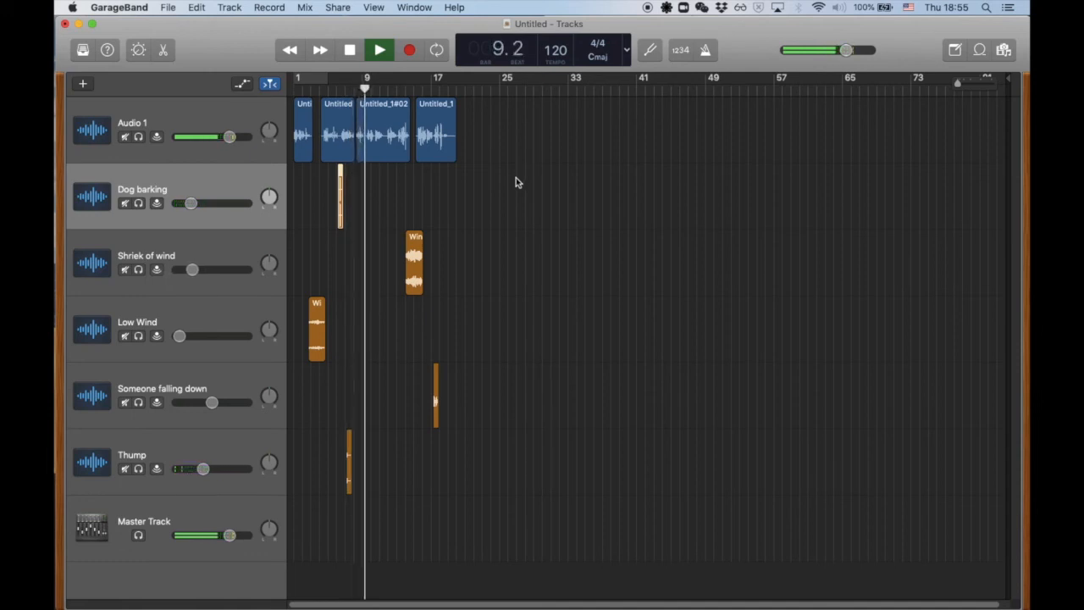
key(space)
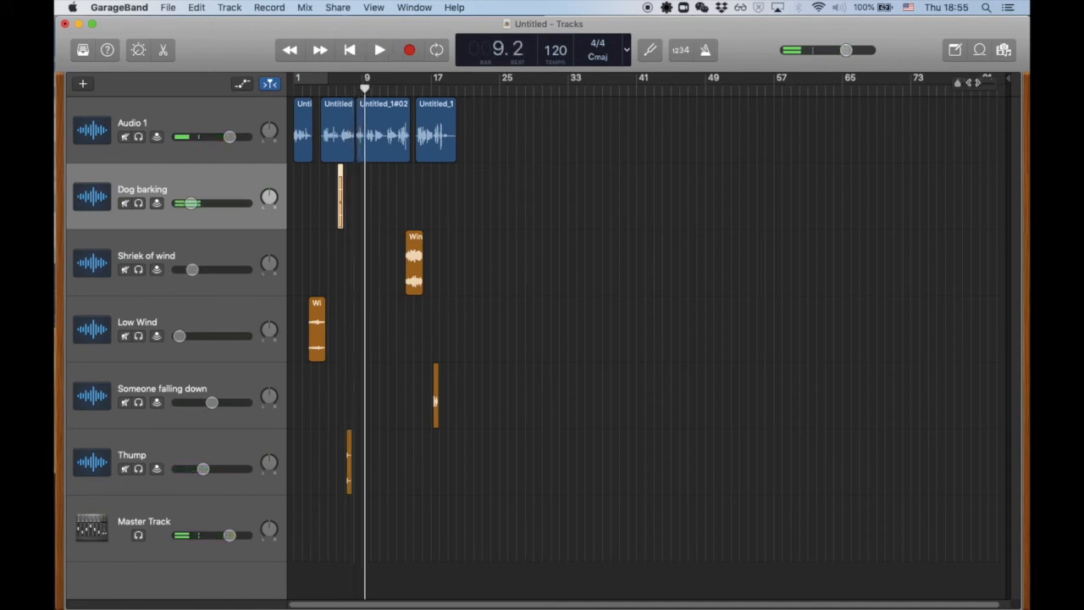
- Place the Thump track directly below Audio 1, shift its region into the narration gap just after bar 8, and play from about bar 7
drag(960, 84, 976, 83)
drag(196, 437, 214, 186)
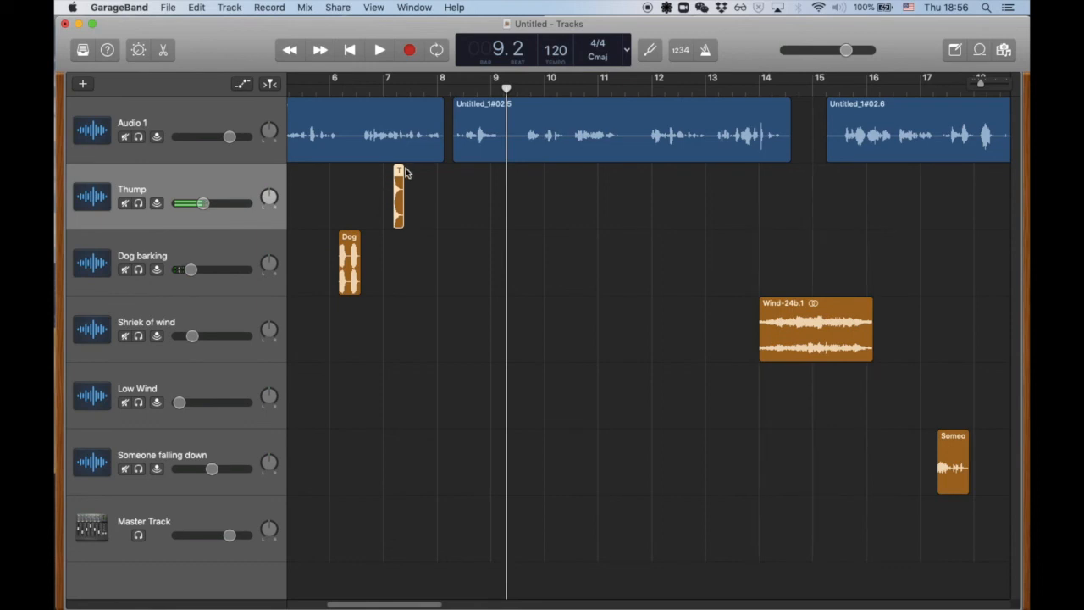
drag(397, 171, 449, 171)
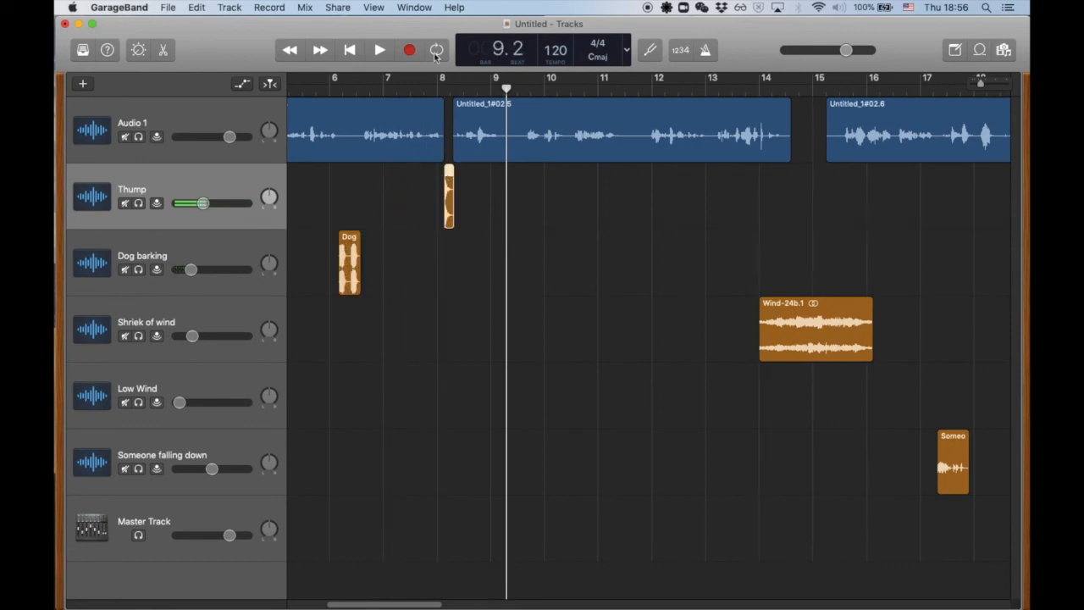
double_click(412, 92)
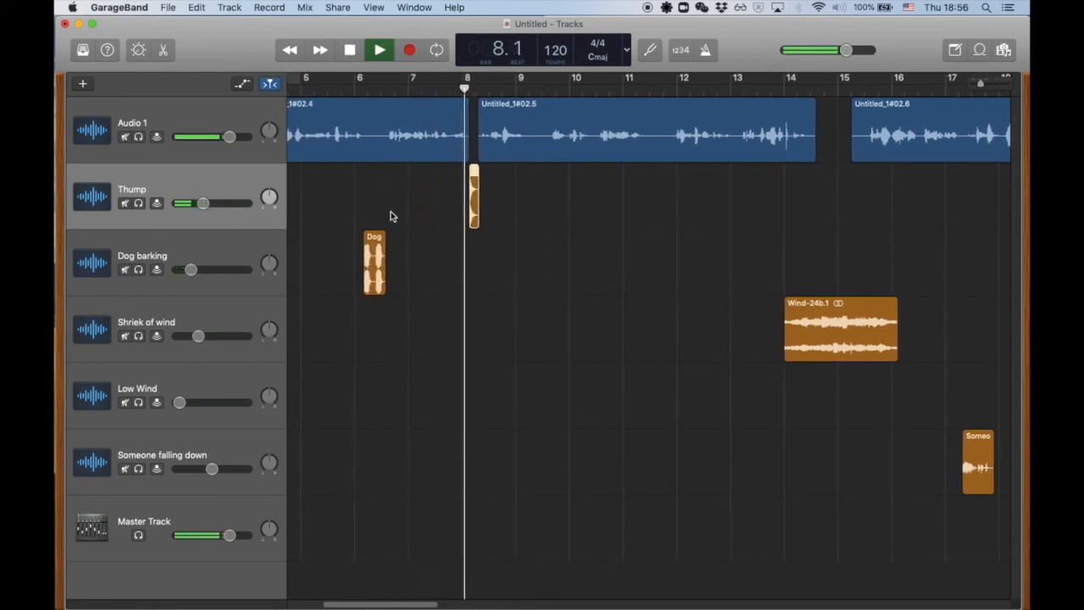
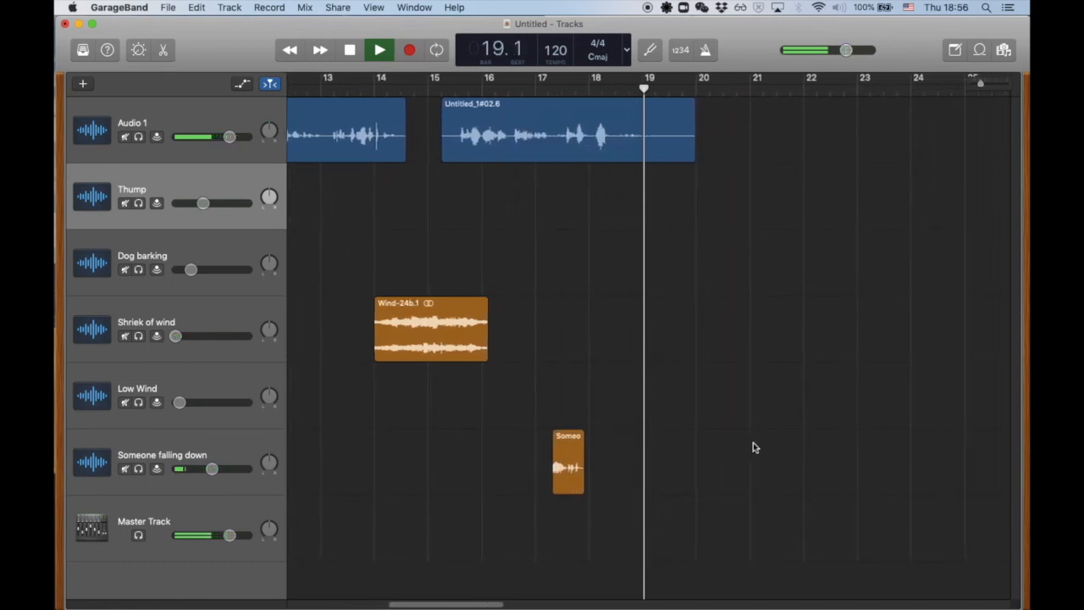
- Shift the Someone falling down region to just after bar 19 and place its track directly below Audio 1
key(space)
drag(554, 439, 648, 442)
drag(223, 455, 240, 193)
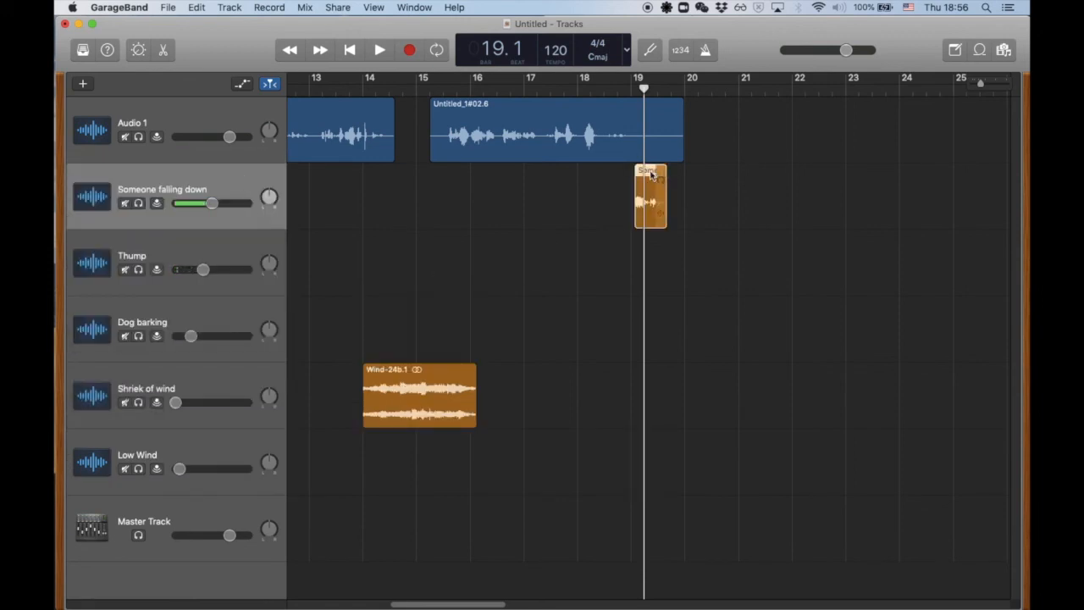
drag(648, 175, 649, 172)
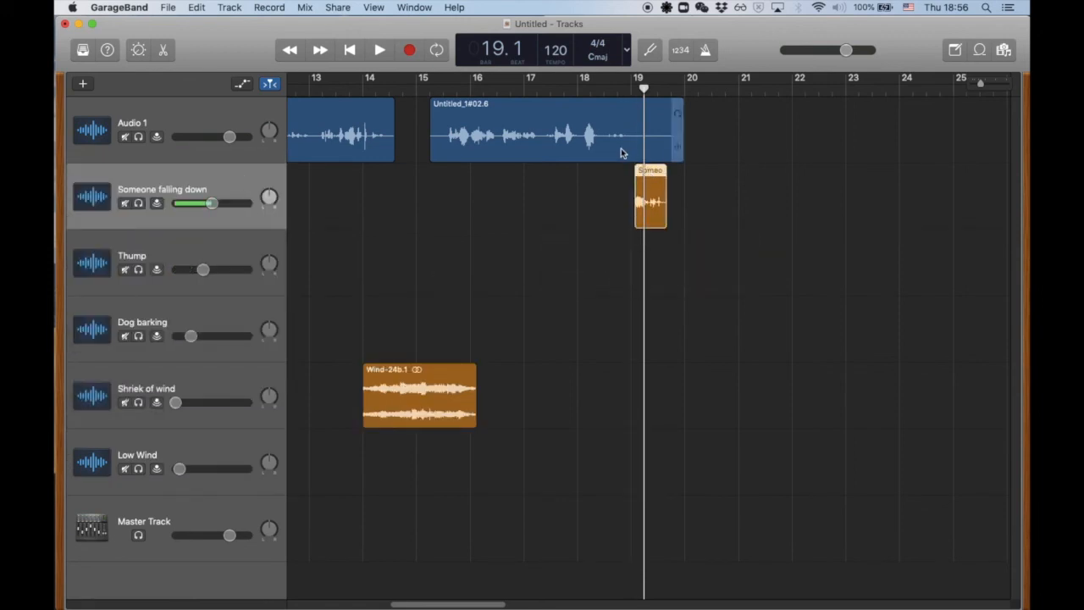
- Play the mix from about bar 17 to nearly bar 20 to check the falling sound against the narration
click(554, 94)
key(space)
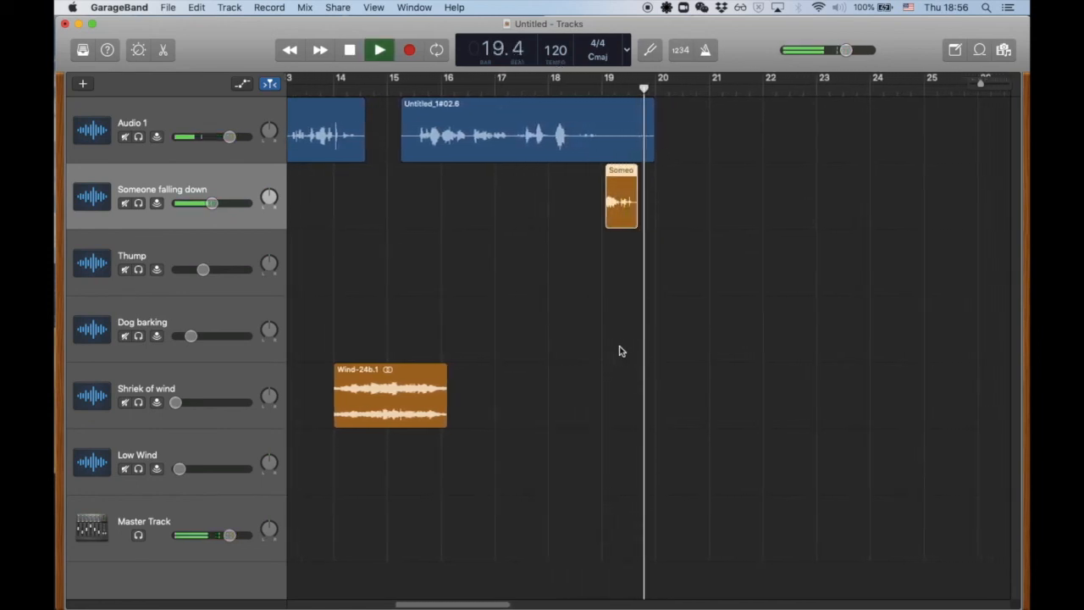
key(space)
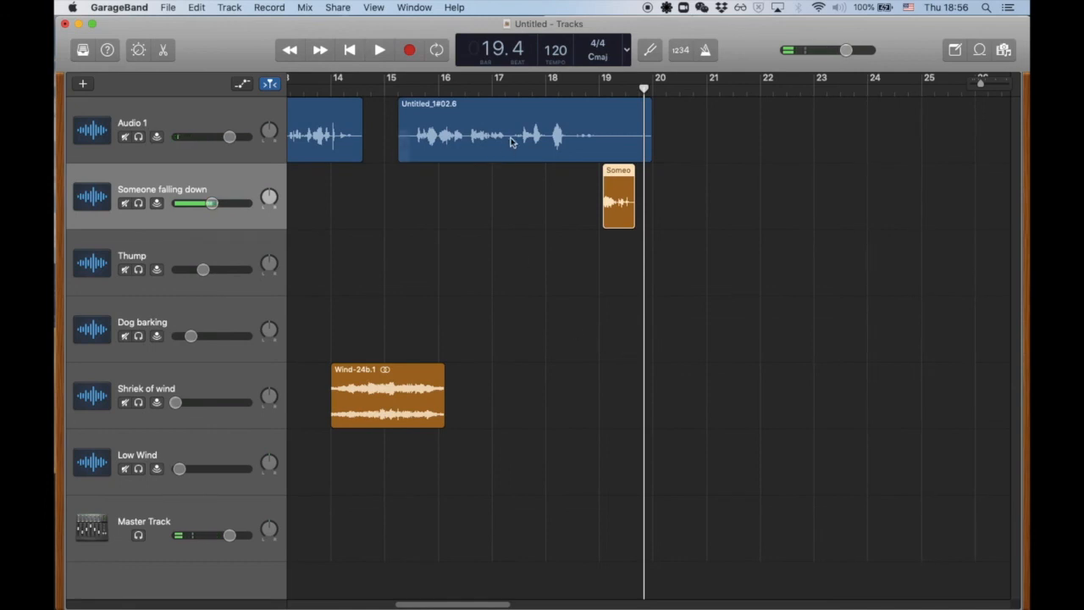
- Rename the Audio 1 track as Narration
scroll(558, 108, left, 15)
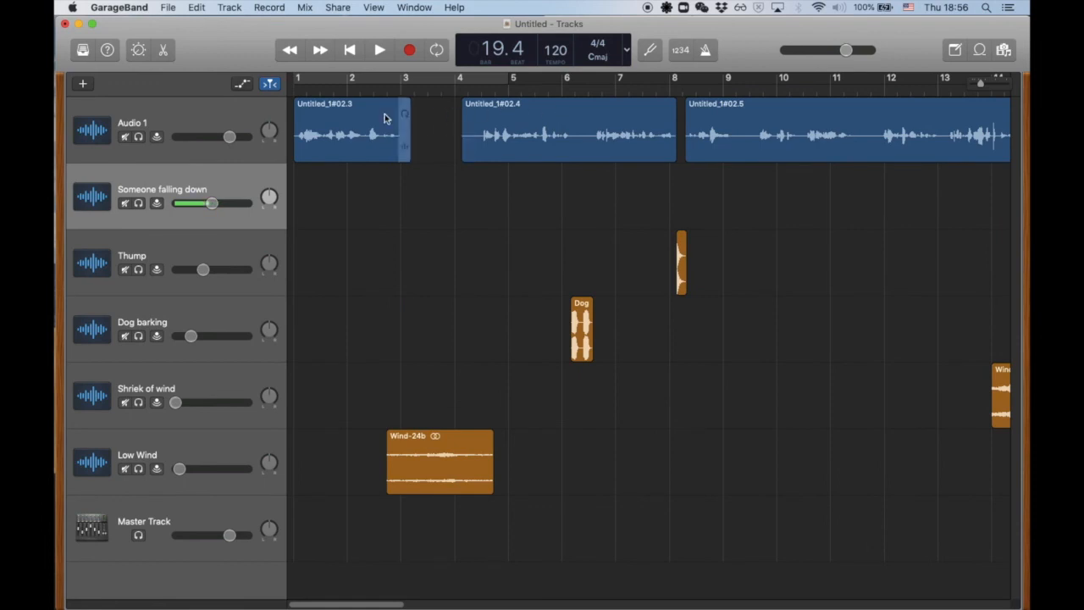
double_click(145, 124)
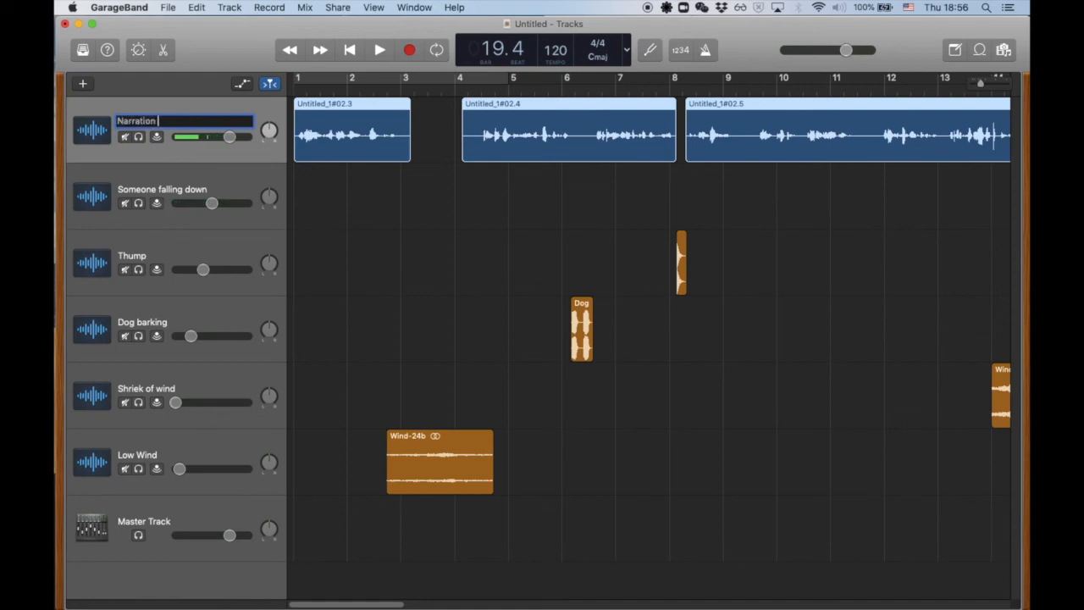
key(Return)
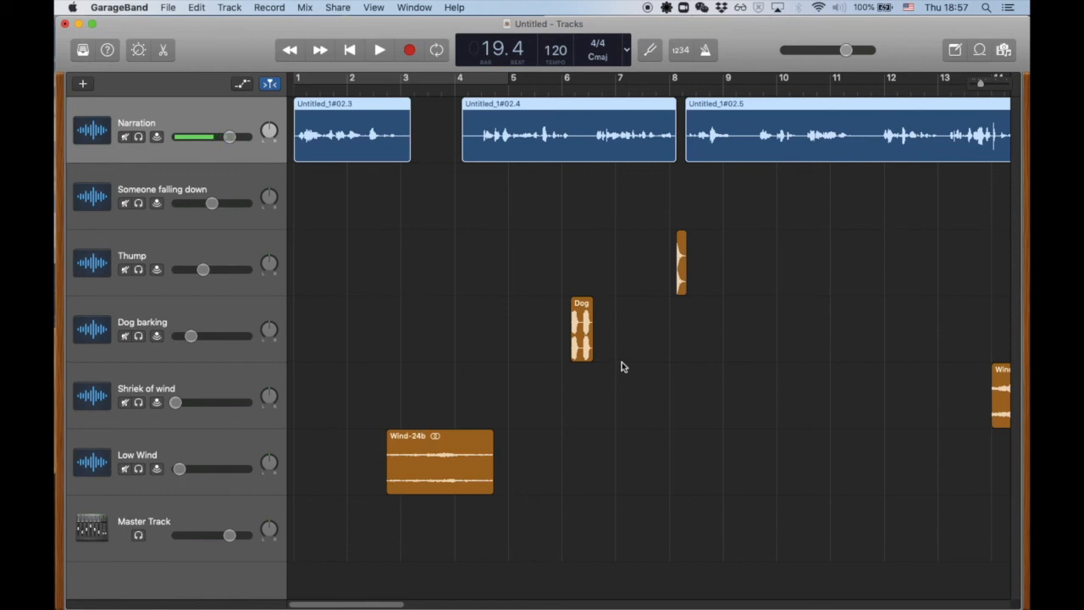
- Review the story text in Notes and the source sound files in Finder, and return to GarageBand
key(super+Tab)
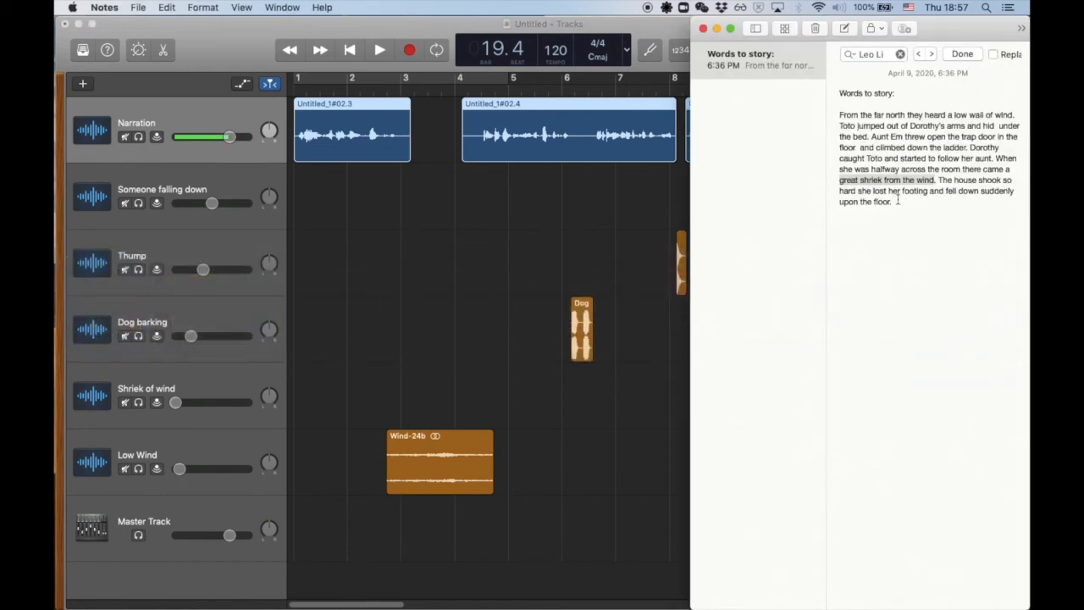
click(895, 210)
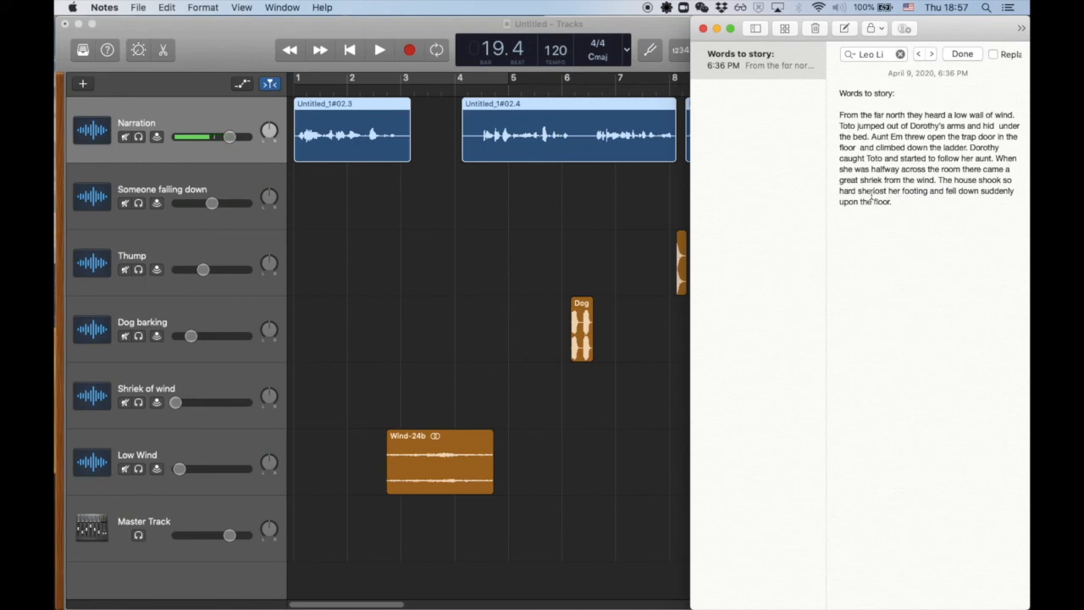
key(super+Tab)
key(super+Tab)
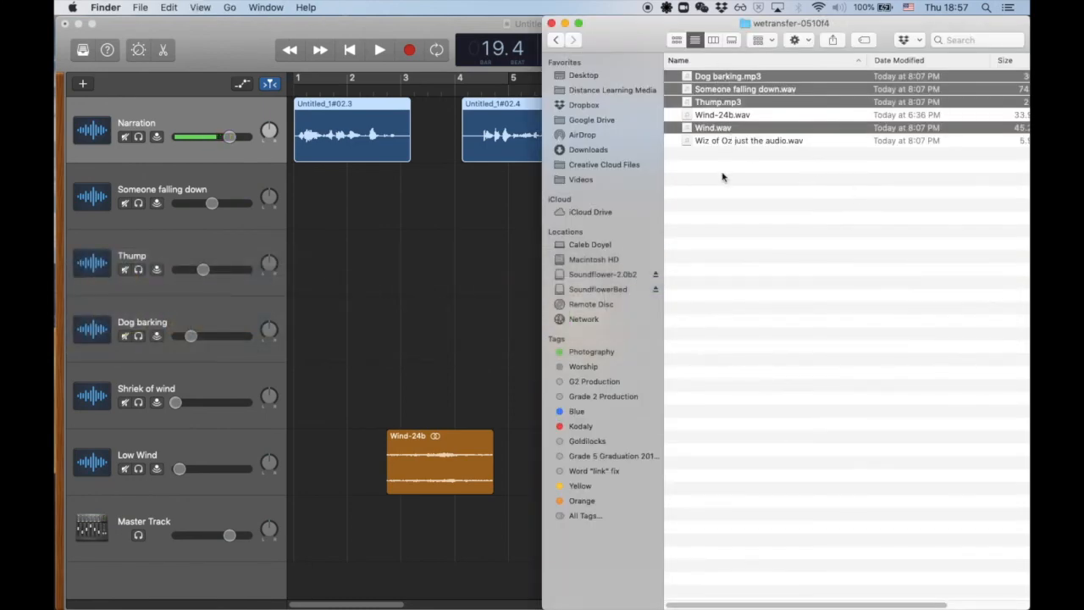
key(super+Tab)
key(super+Tab)
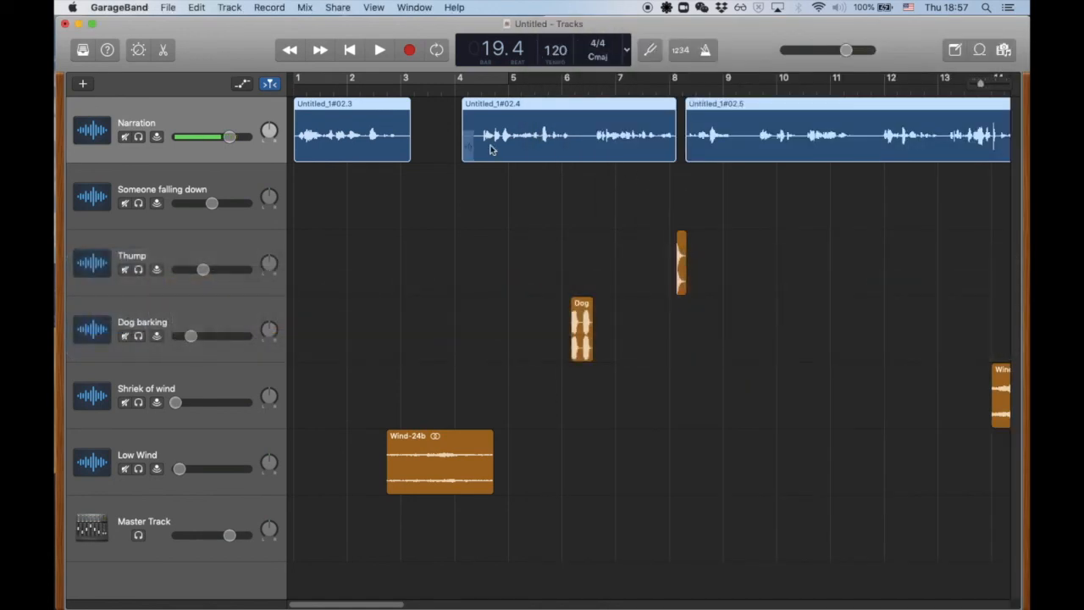
- Zoom out to the full arrangement, set the playhead to about bar 11, and look over the region editing commands
drag(979, 82, 972, 83)
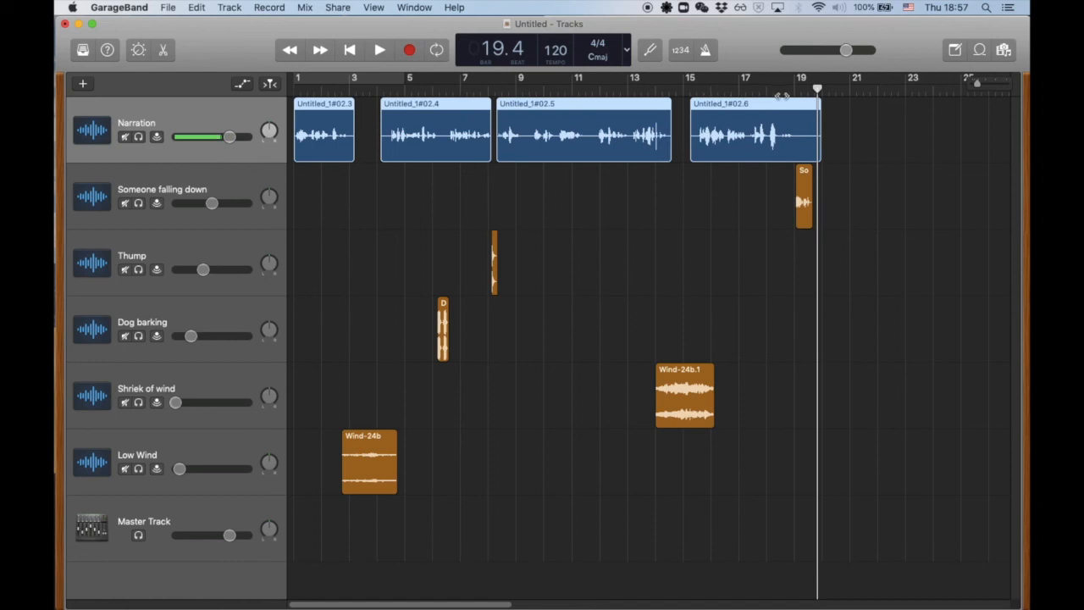
drag(811, 90, 584, 90)
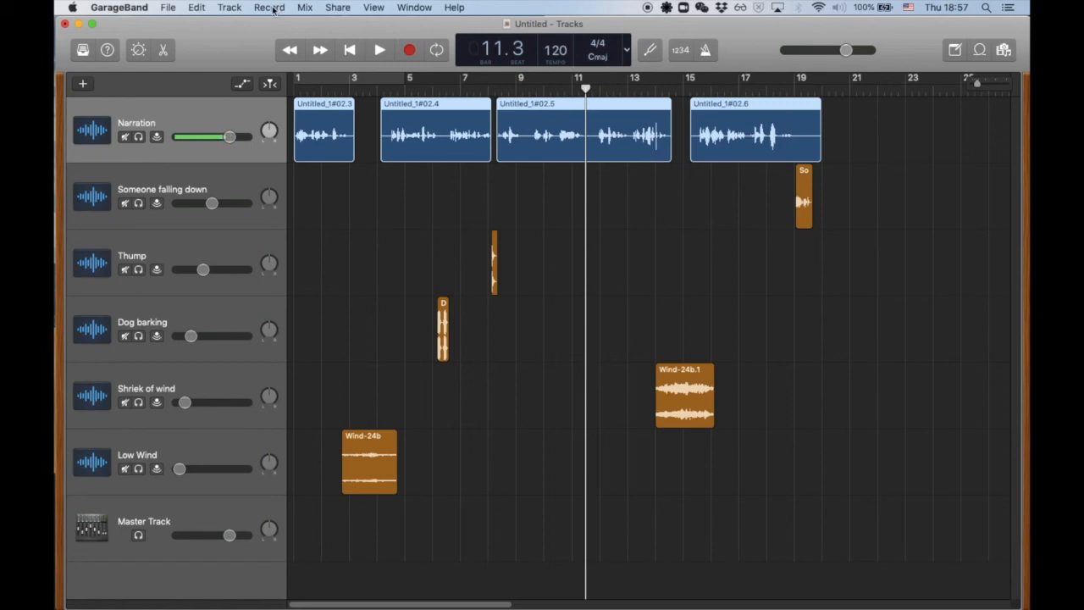
click(198, 7)
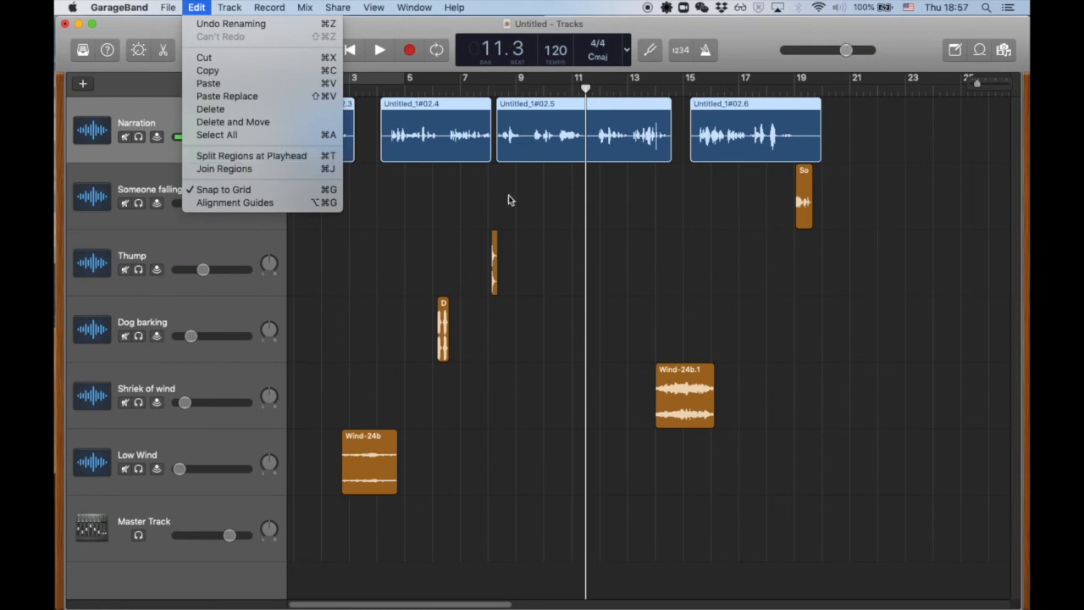
click(636, 213)
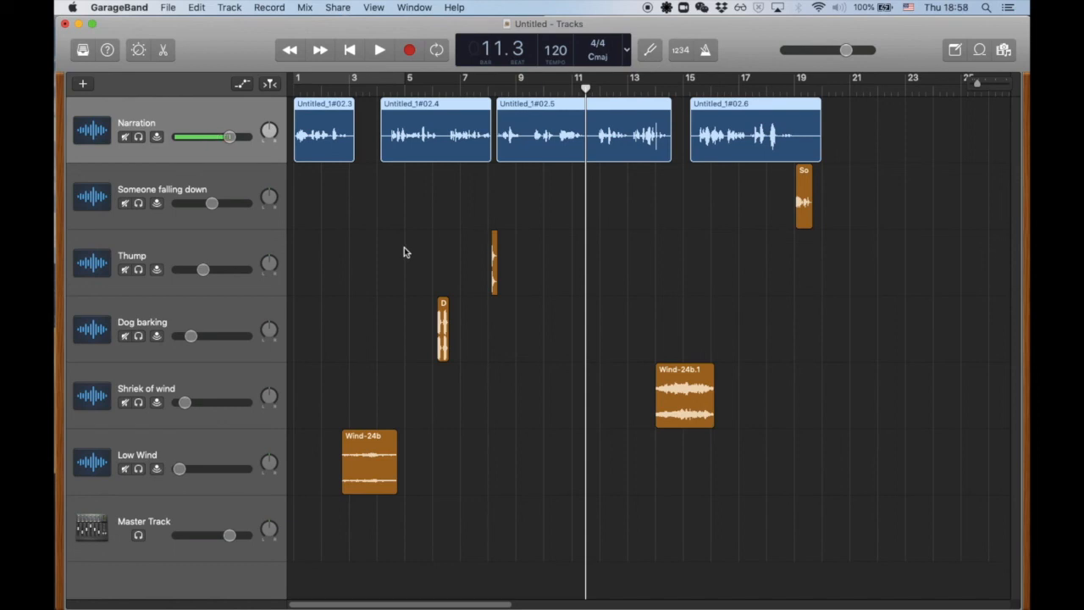
- Select the Low Wind region and display the track automation to inspect the wind volume fades, and hide it again
click(202, 269)
click(389, 435)
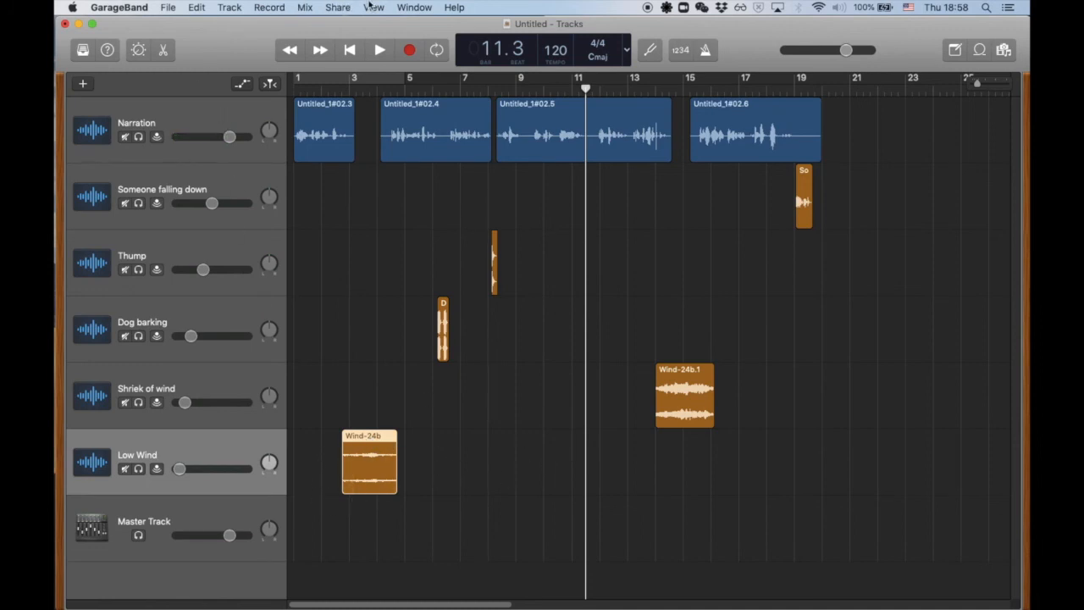
click(373, 7)
mouse_move(315, 10)
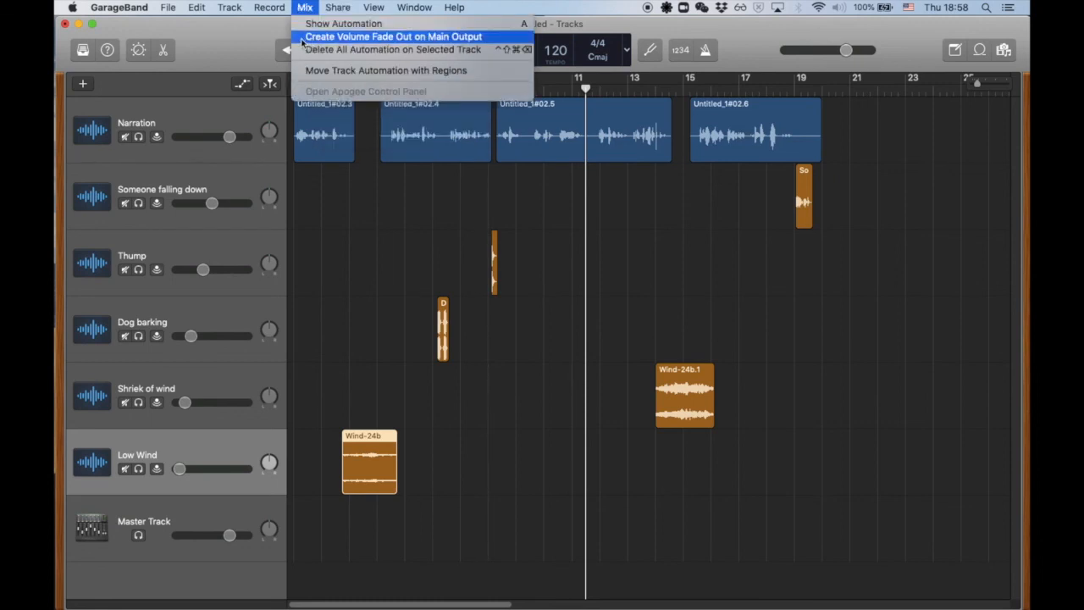
click(197, 94)
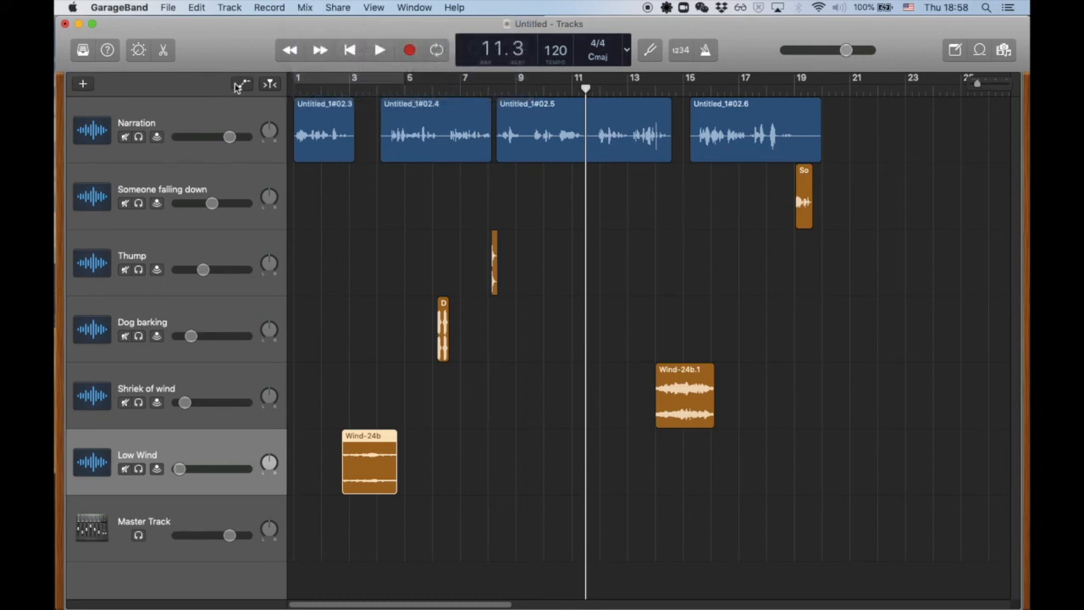
click(243, 84)
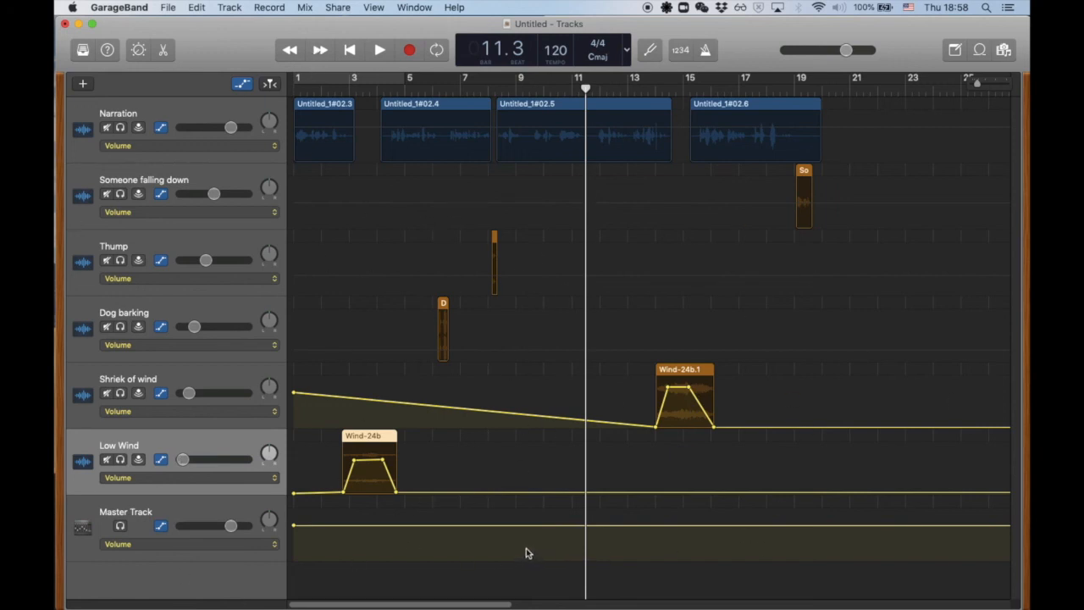
click(246, 88)
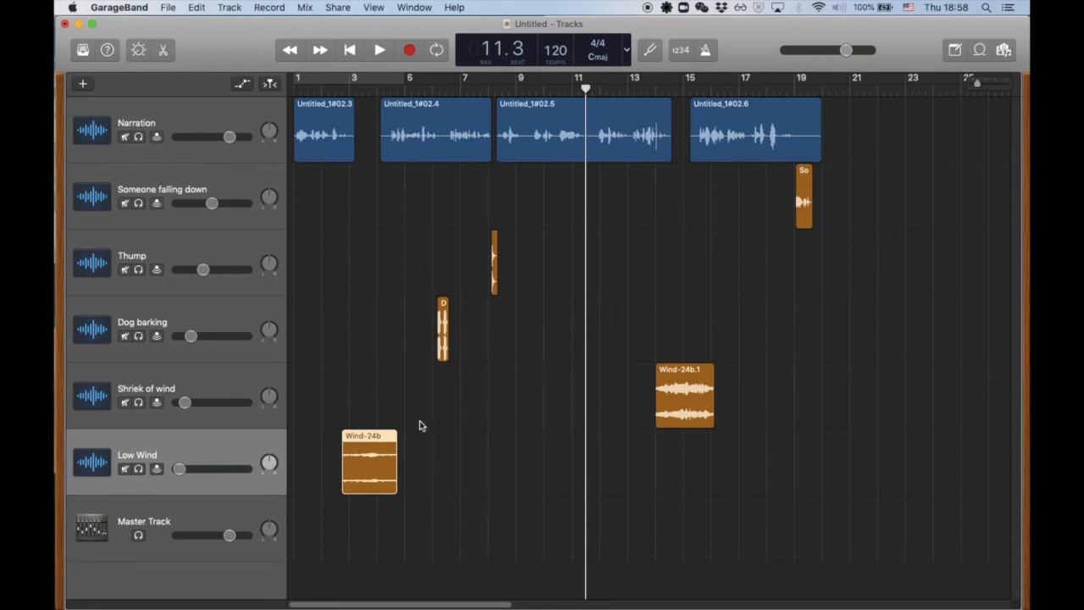
- Export the song to the Desktop as an MP3 named "Dorothy - Sound FX"
click(338, 8)
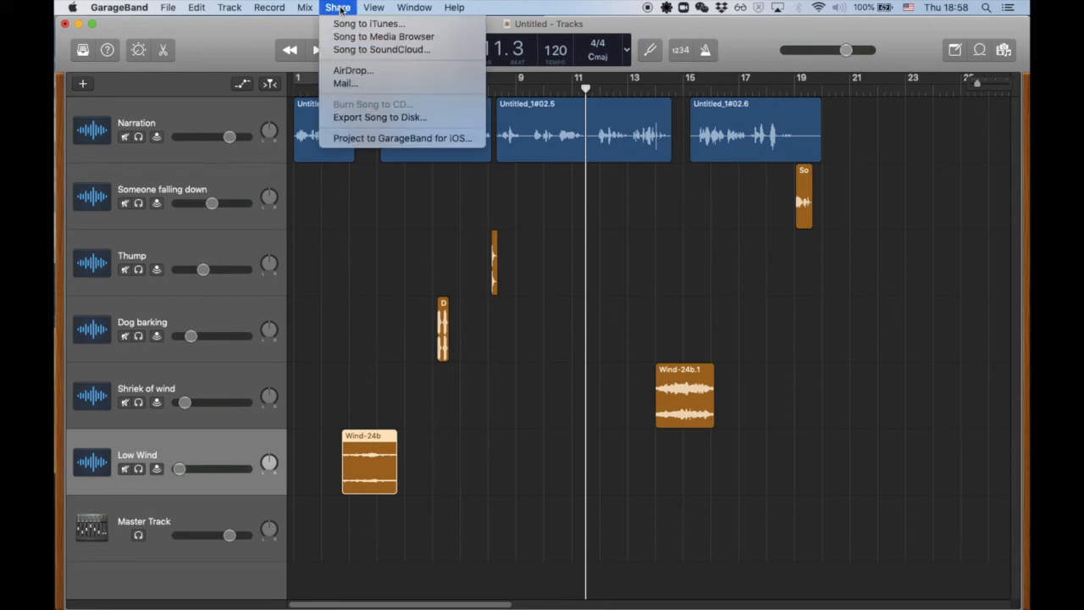
click(366, 118)
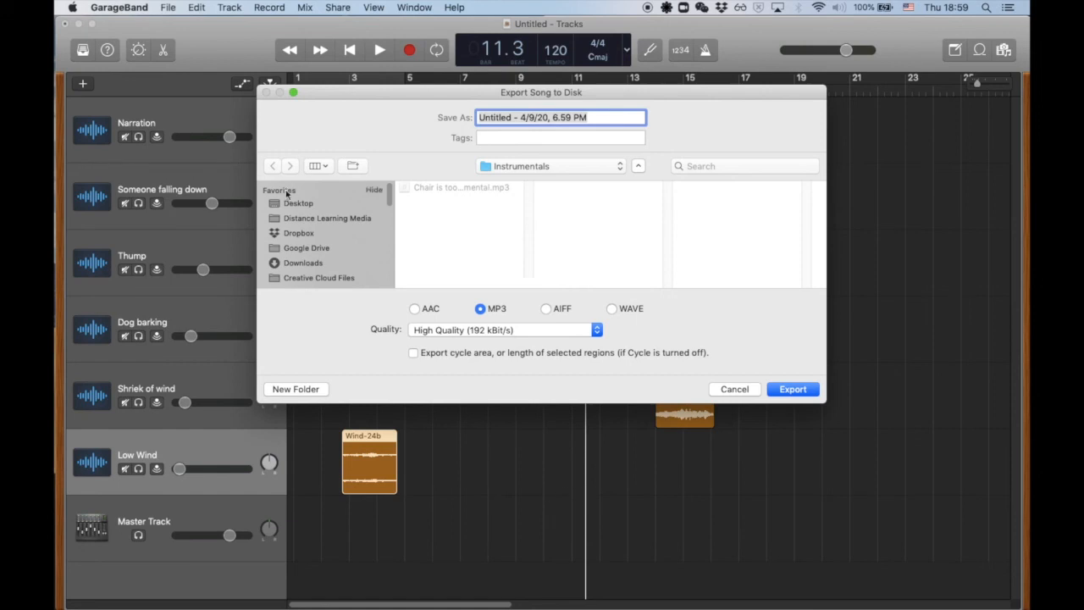
click(299, 203)
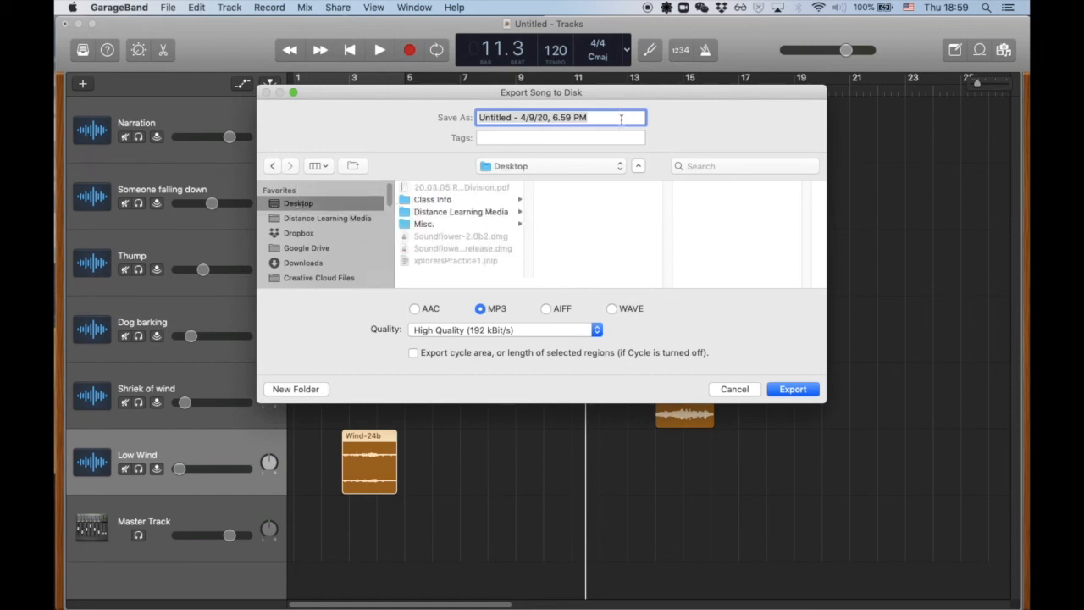
text(Dorothy - Sound F)
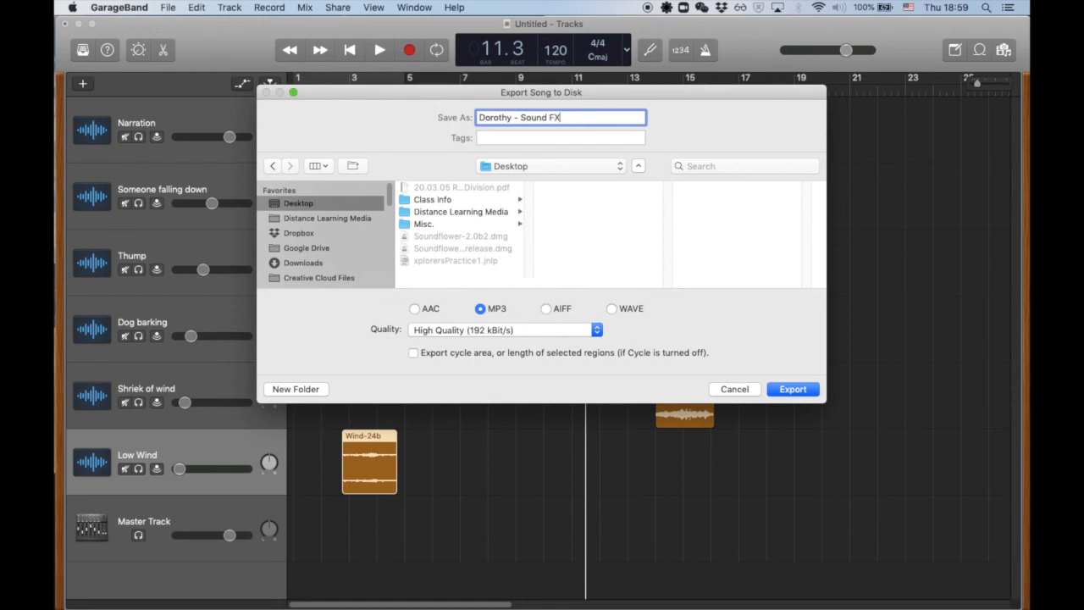
text(X)
click(793, 389)
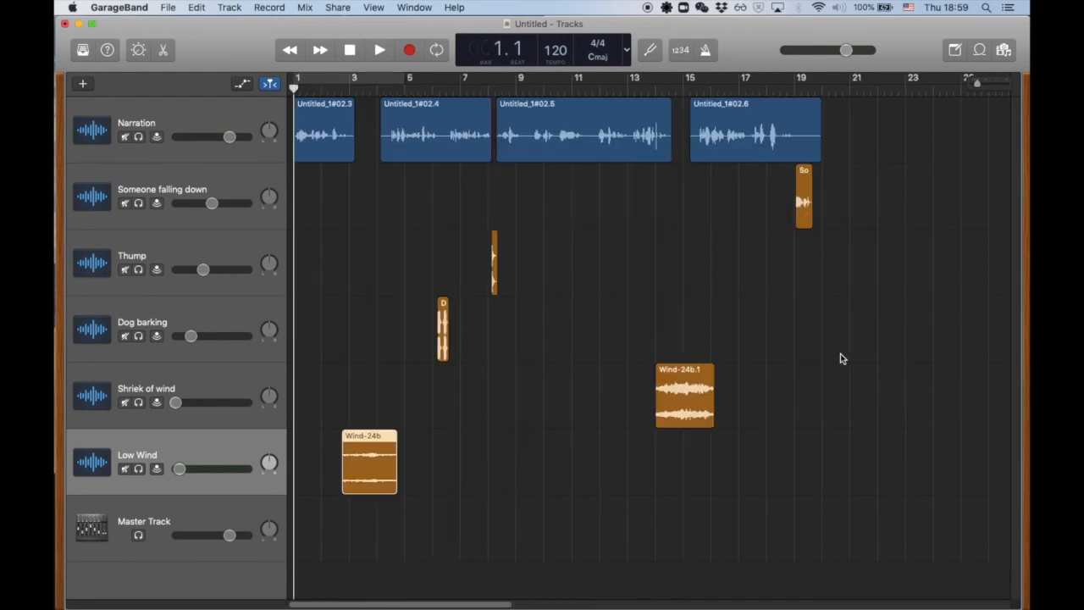
- Move the exported Dorothy - Sound FX.mp3 to the middle of the desktop and preview its audio to the end
key(F11)
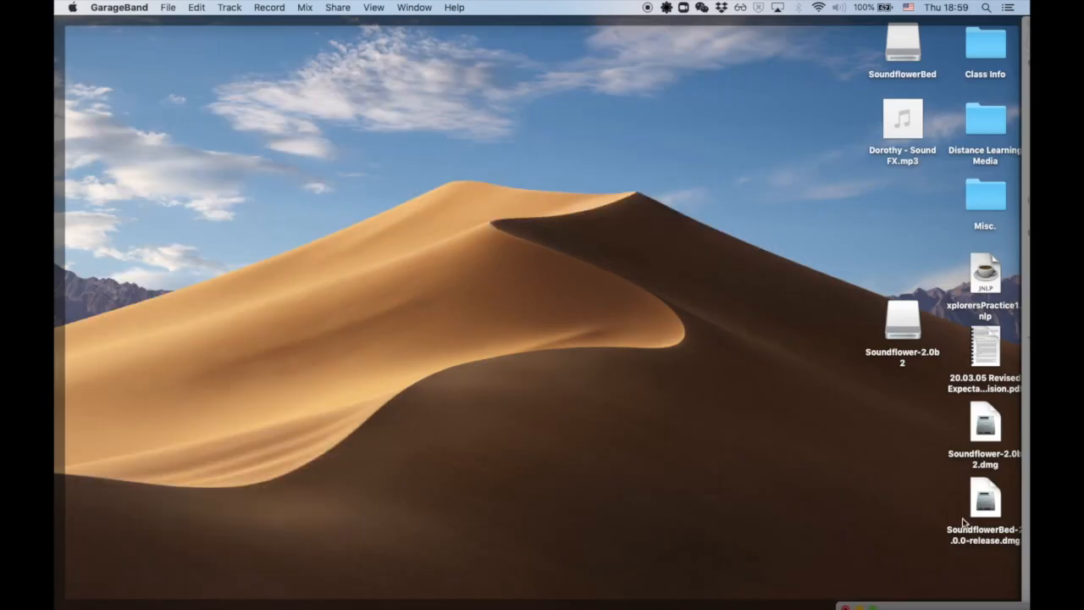
drag(912, 134, 599, 240)
click(590, 225)
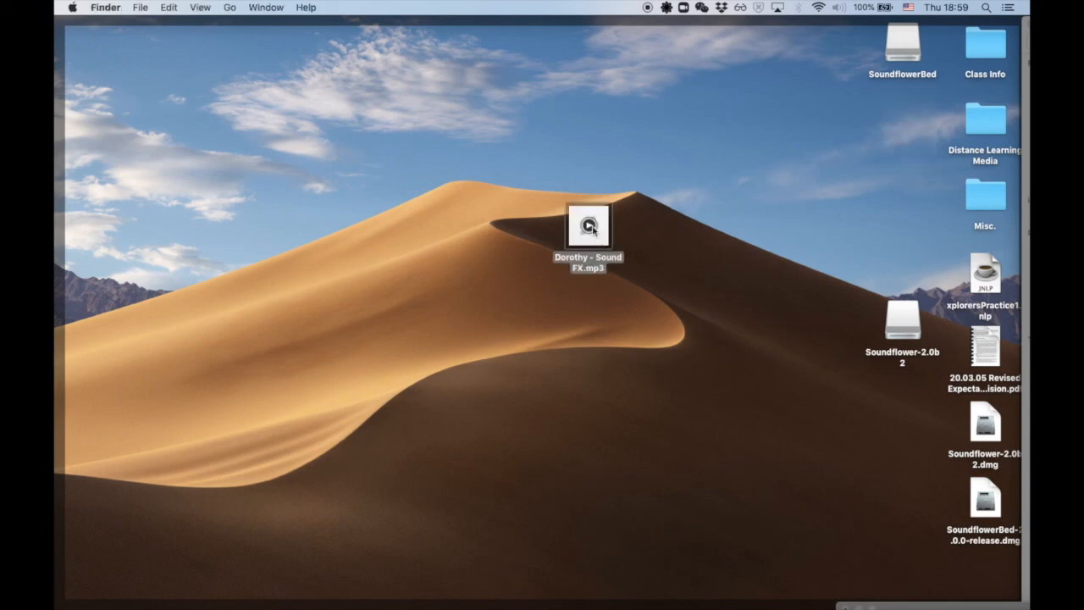
key(space)
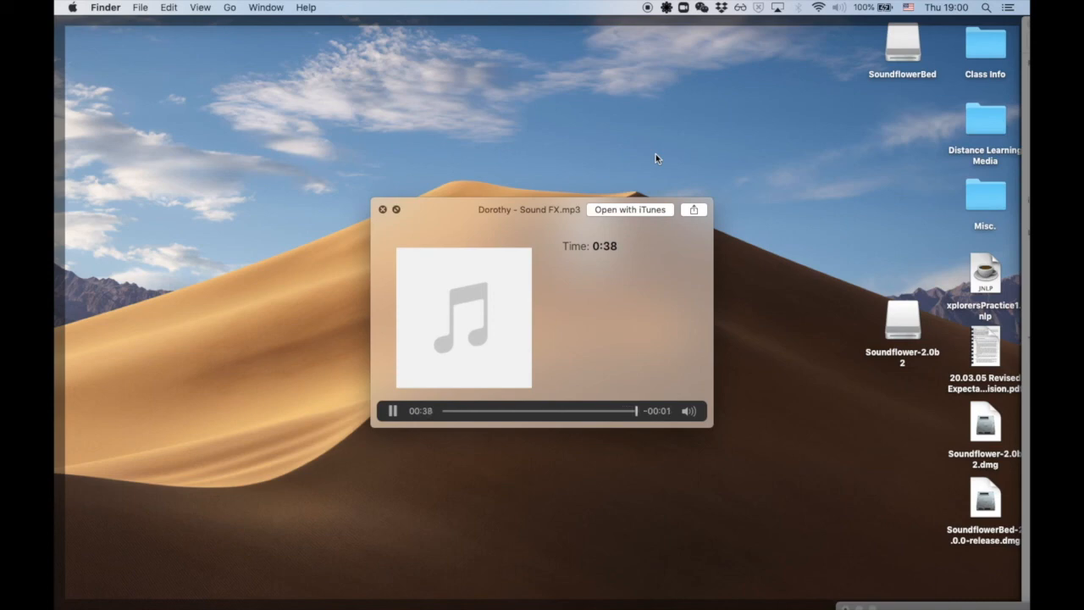
key(space)
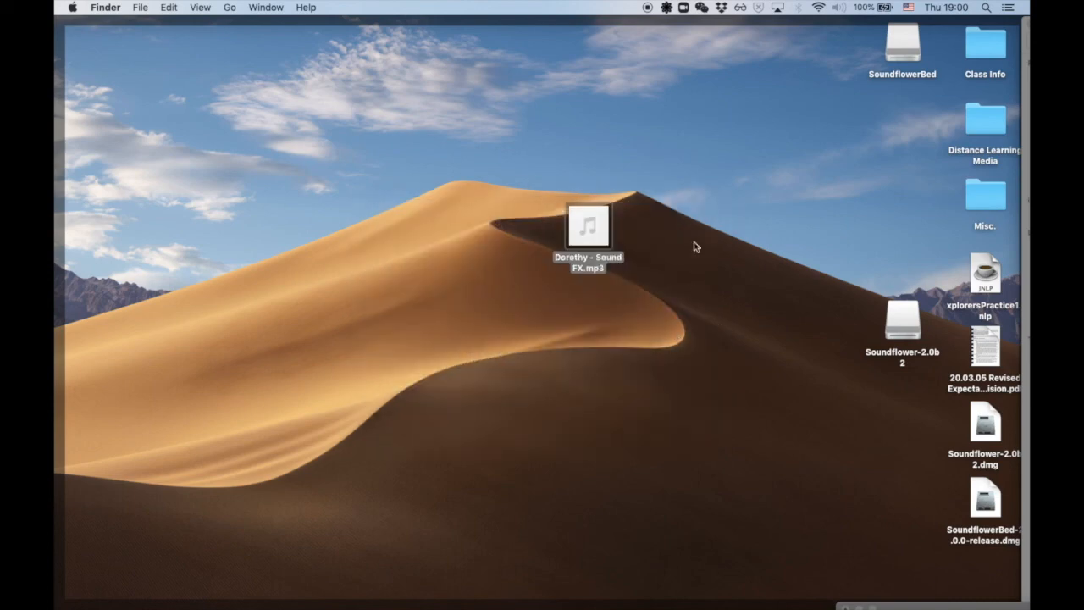
click(693, 245)
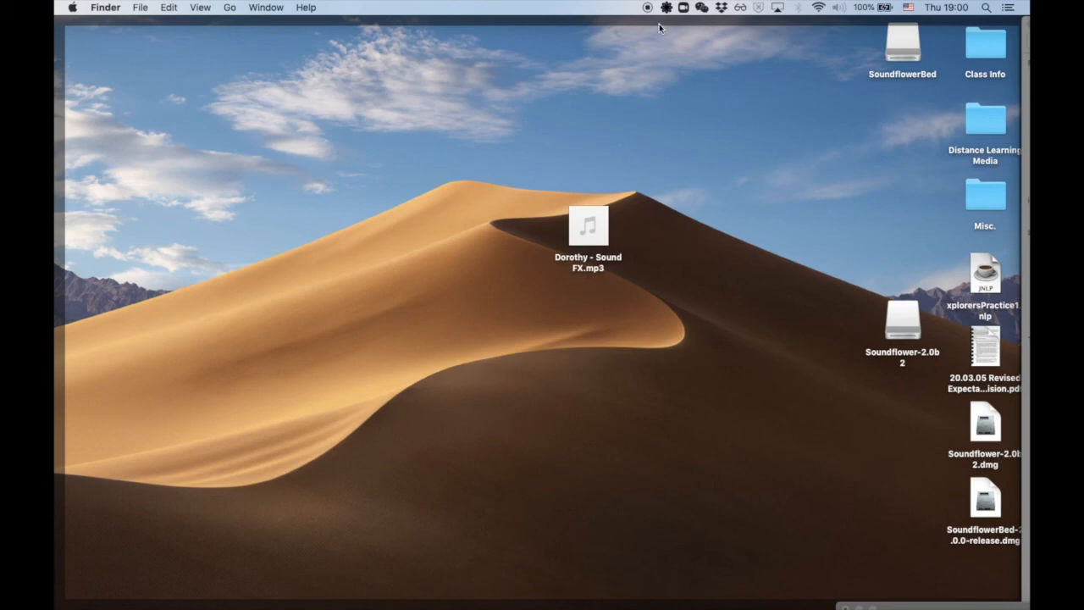